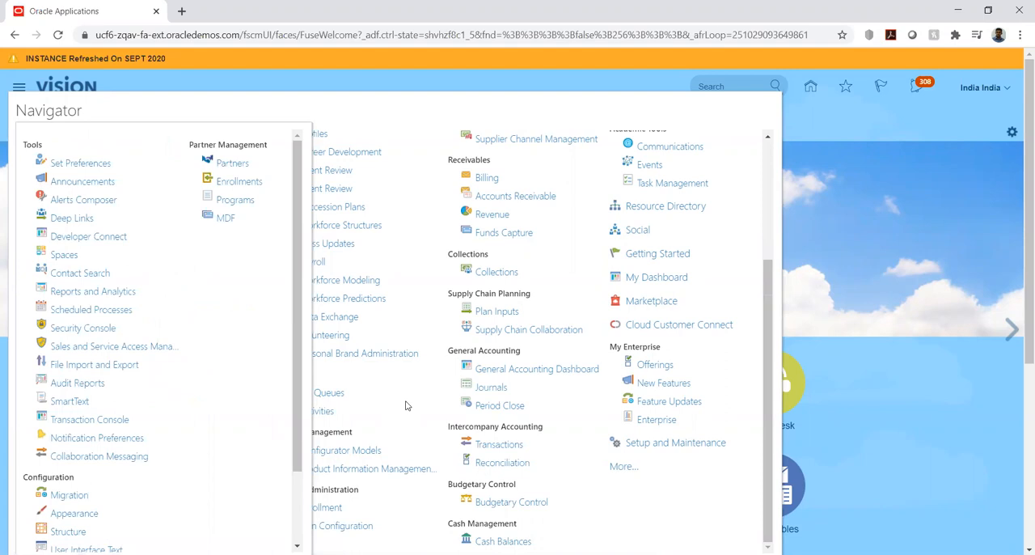
- Open the Security Console's user accounts and start adding a new user account
{"action": "left_click", "coordinate": [87, 330]}
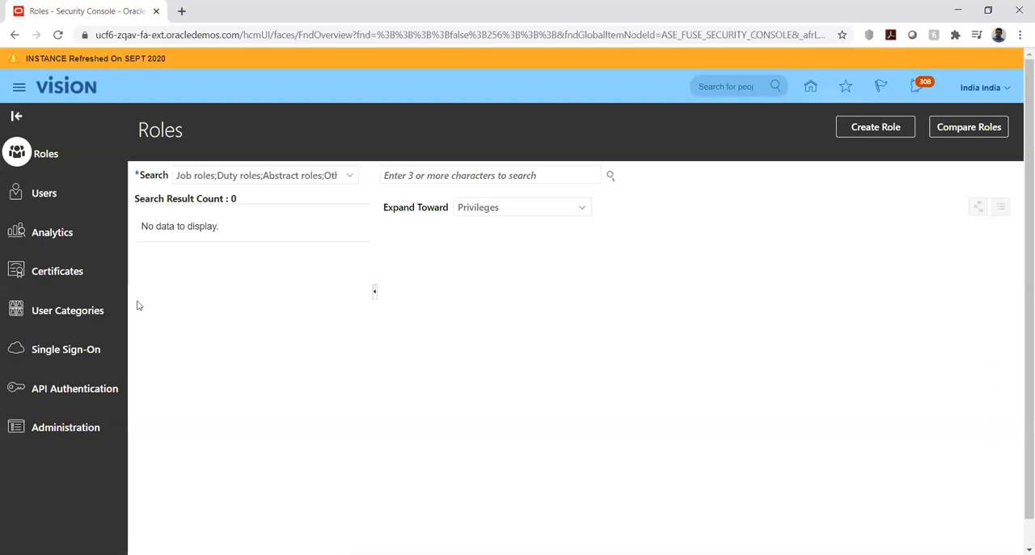
{"action": "left_click", "coordinate": [48, 200]}
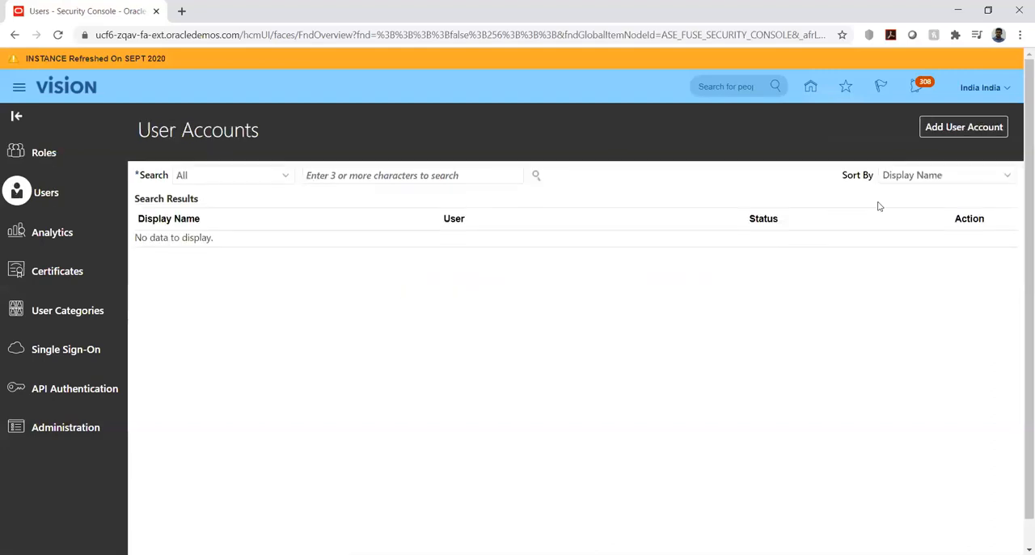
{"action": "left_click", "coordinate": [948, 128]}
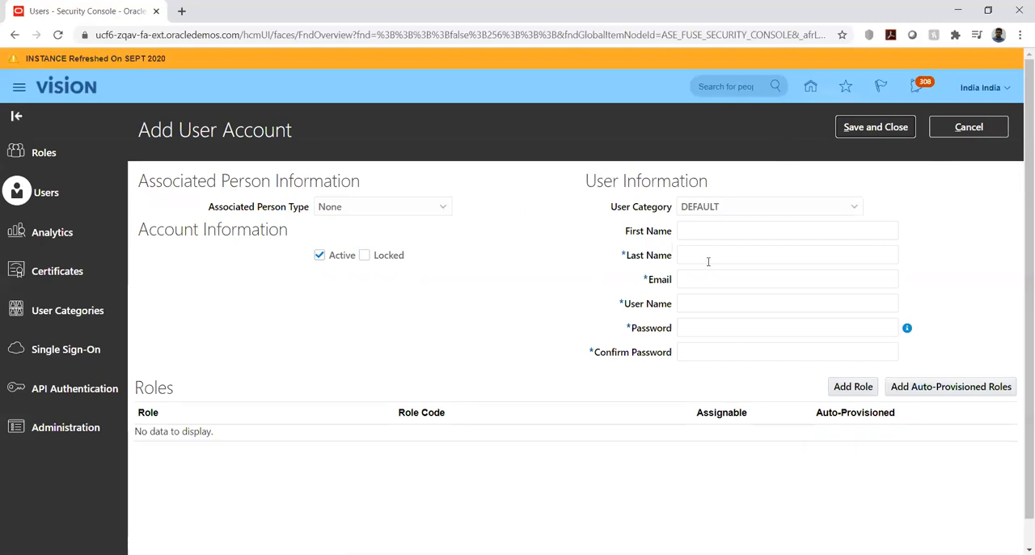
- Enter ORA12 as the new account's last name and fill in the user's e-mail address
{"action": "left_click", "coordinate": [707, 255]}
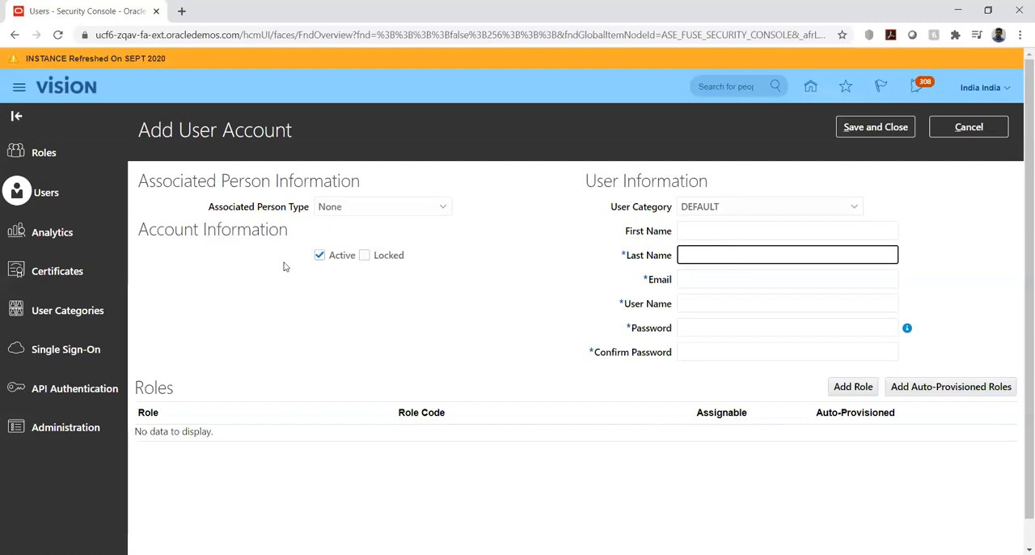
{"action": "type", "text": "ORA12"}
{"action": "key", "text": "Tab"}
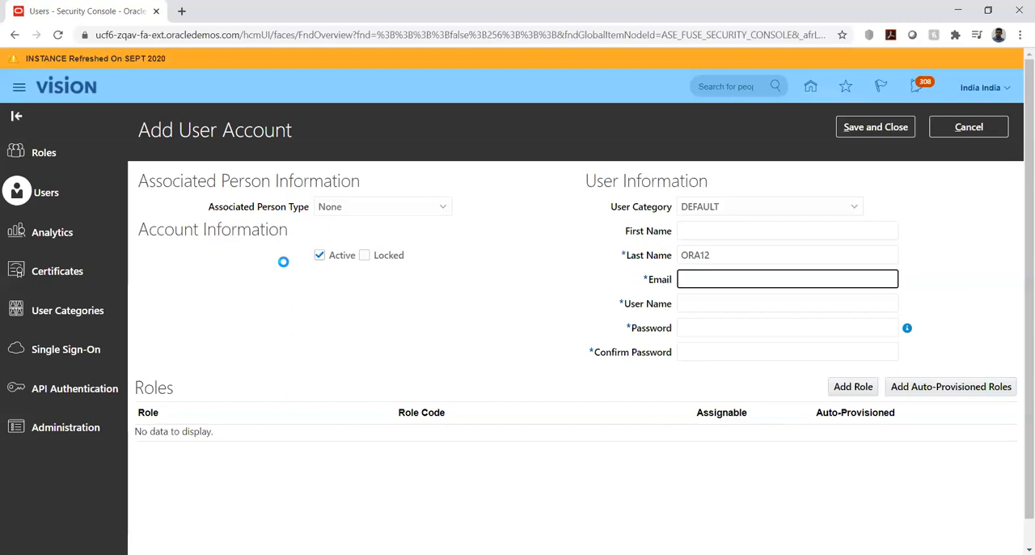
{"action": "key", "text": "Tab"}
{"action": "key", "text": "Tab"}
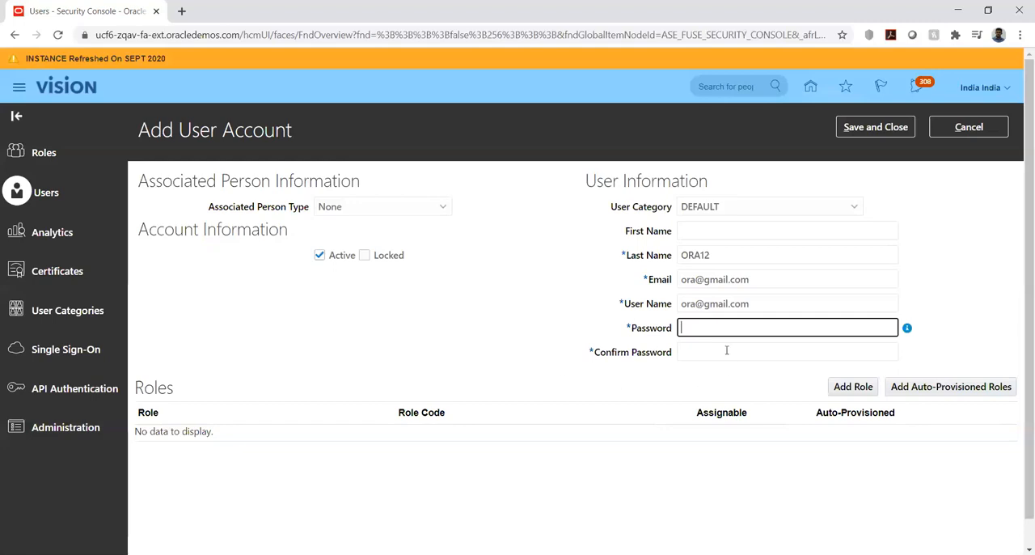
- Enter the account password in the password field and repeat it in the confirmation field
{"action": "type", "text": "Welcome123"}
{"action": "left_click", "coordinate": [727, 350]}
{"action": "type", "text": "Welcome1"}
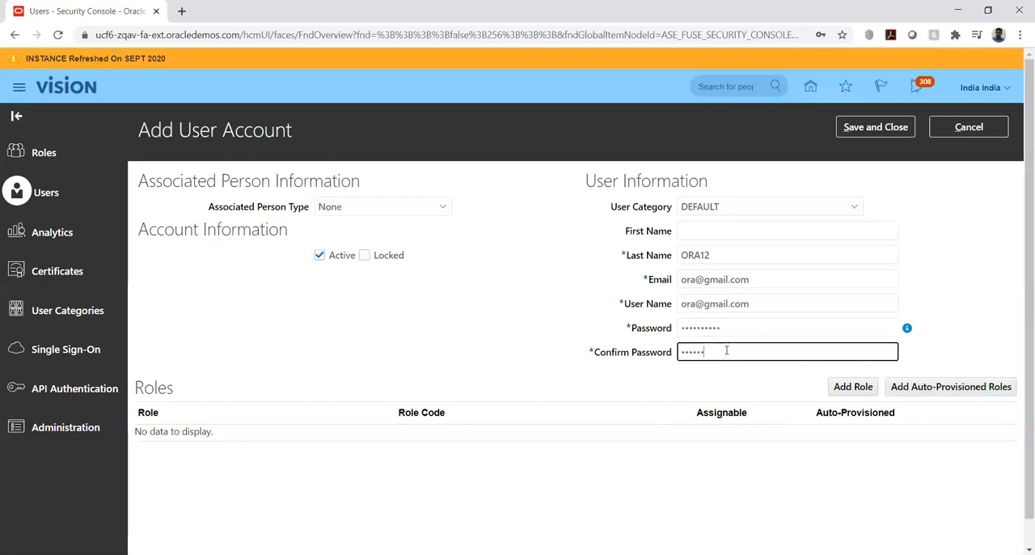
{"action": "type", "text": "23"}
- Replace the new account's prefilled user name with ORA12
{"action": "left_click", "coordinate": [775, 307]}
{"action": "triple_click", "coordinate": [776, 307]}
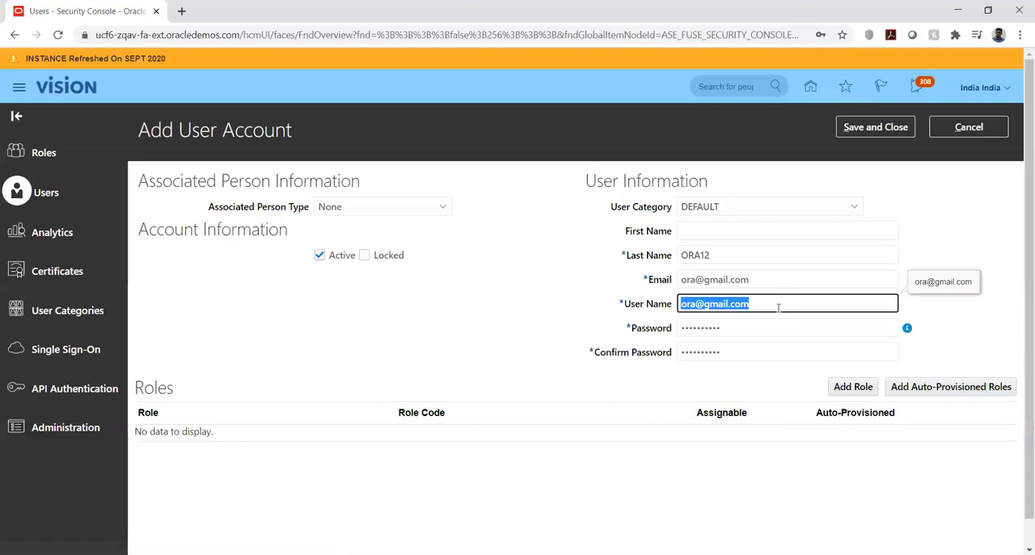
{"action": "type", "text": "ORA12"}
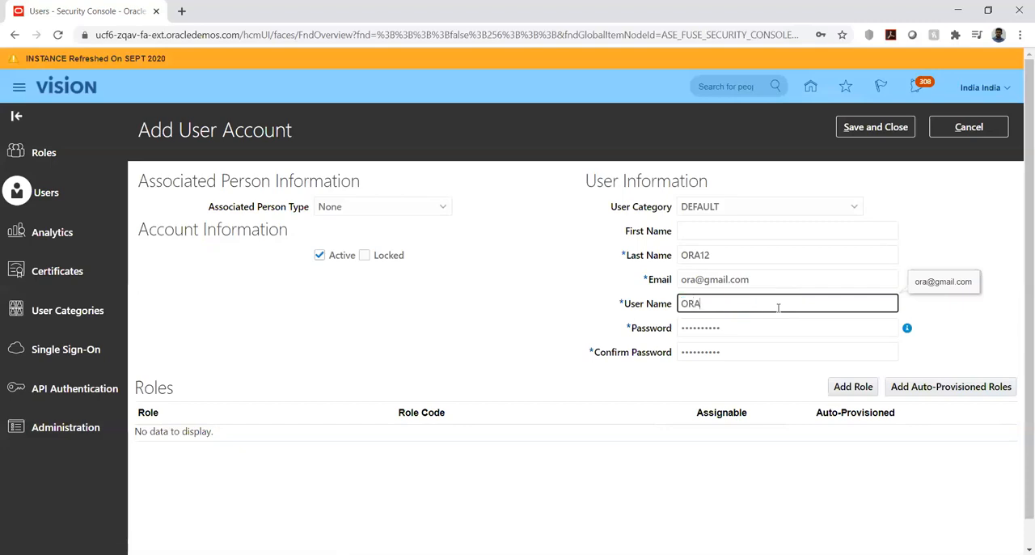
- Add the Application Implementation Consultant role with code ASM_APPLICATION_IMPLEMENTATION_CONSULTANT_JOB to the new user account
{"action": "left_click", "coordinate": [853, 390]}
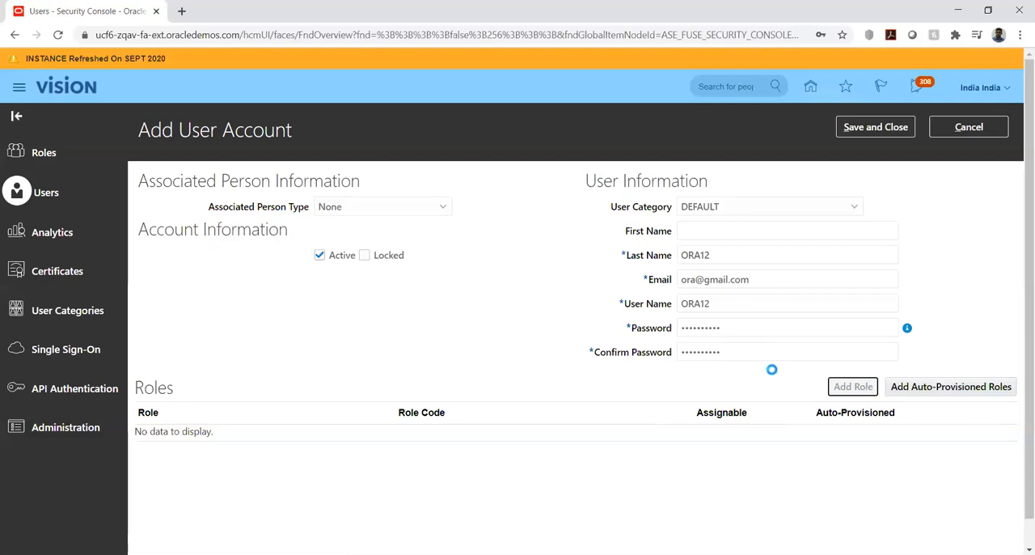
{"action": "type", "text": "application imple"}
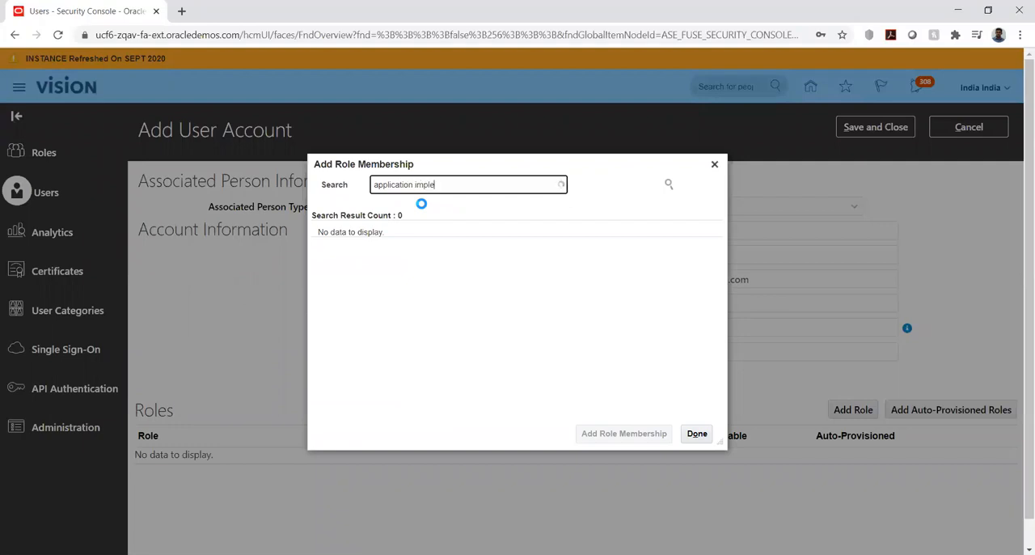
{"action": "type", "text": "mentation co"}
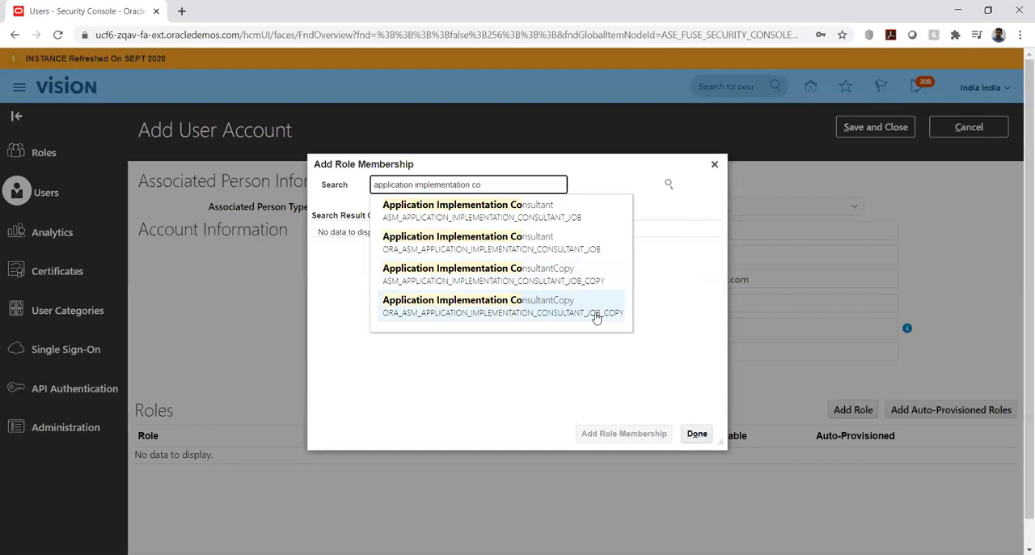
{"action": "left_click", "coordinate": [483, 210]}
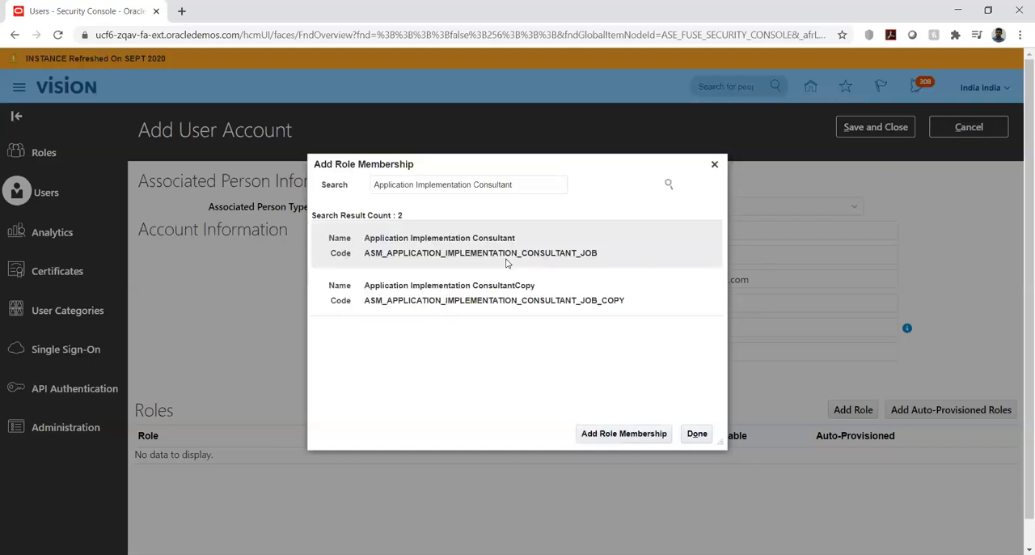
{"action": "left_click", "coordinate": [513, 245]}
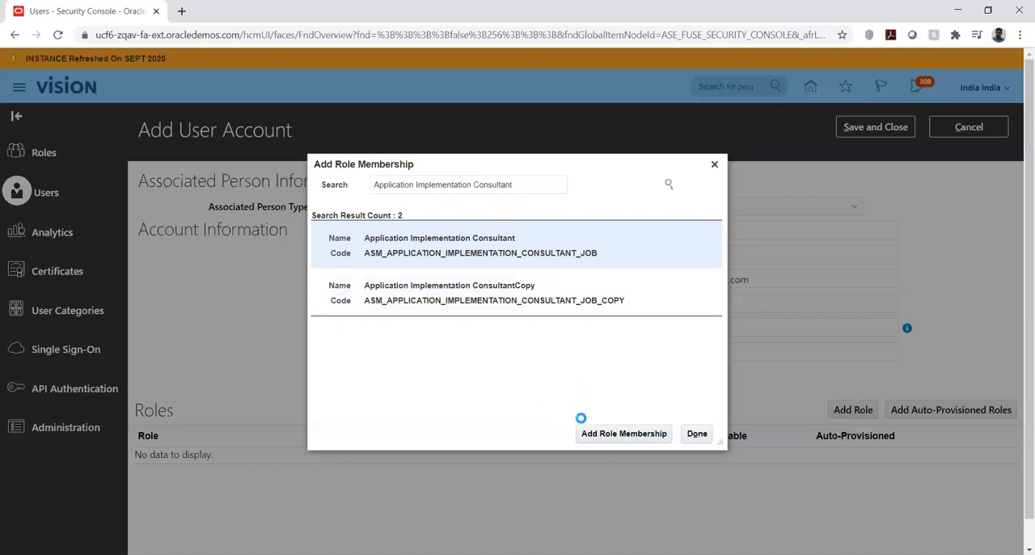
{"action": "left_click", "coordinate": [597, 438]}
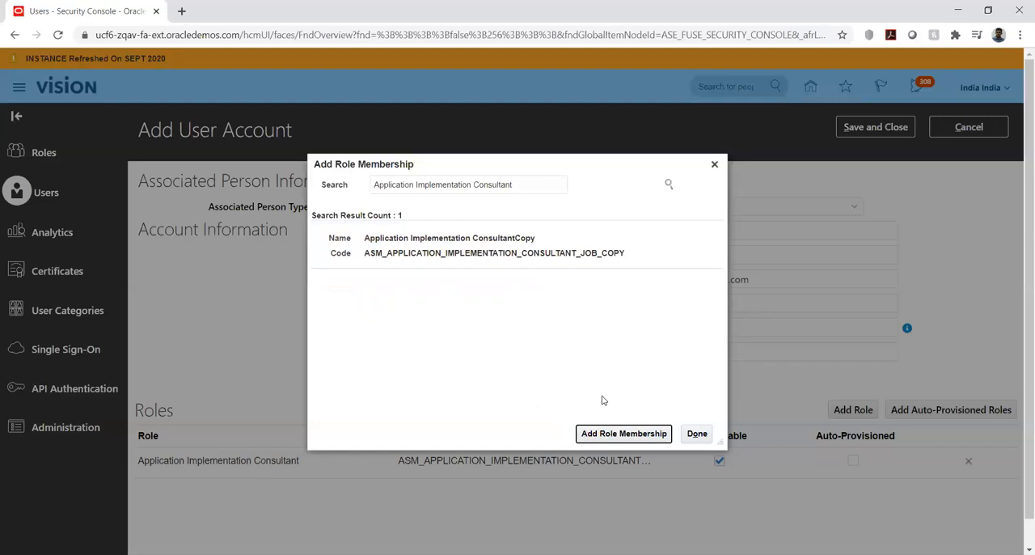
- Add the IT Security Manager role with code FND_IT_SECURITY_MANAGER_JOB, and save and close the new user account
{"action": "triple_click", "coordinate": [541, 186]}
{"action": "key", "text": "BackSpace"}
{"action": "type", "text": "it securi"}
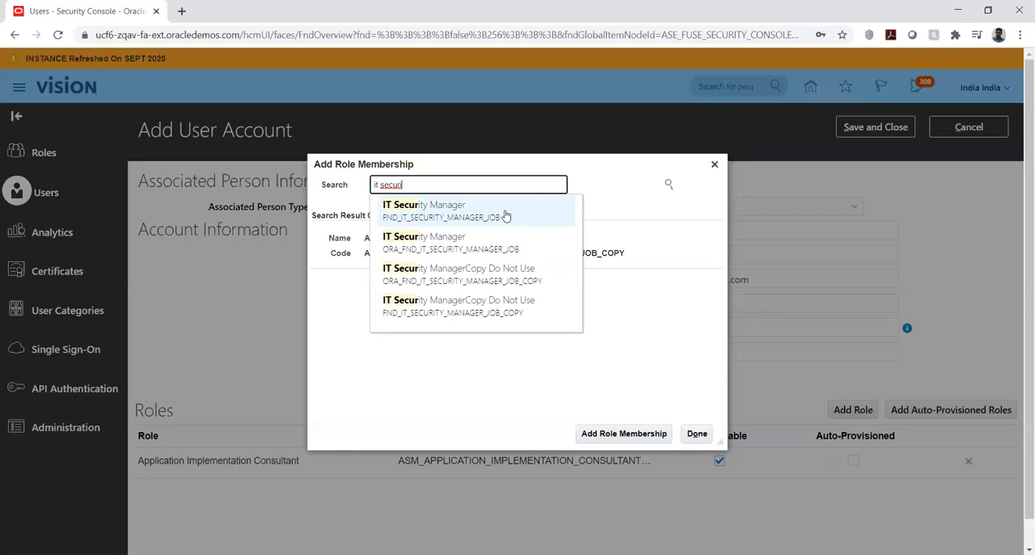
{"action": "left_click", "coordinate": [508, 215]}
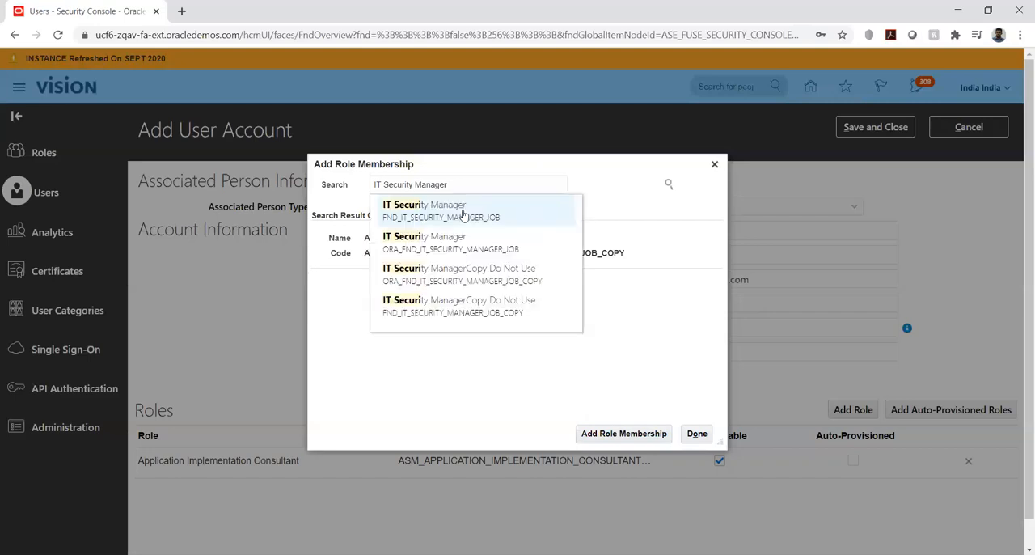
{"action": "left_click", "coordinate": [464, 212]}
{"action": "left_click", "coordinate": [451, 238]}
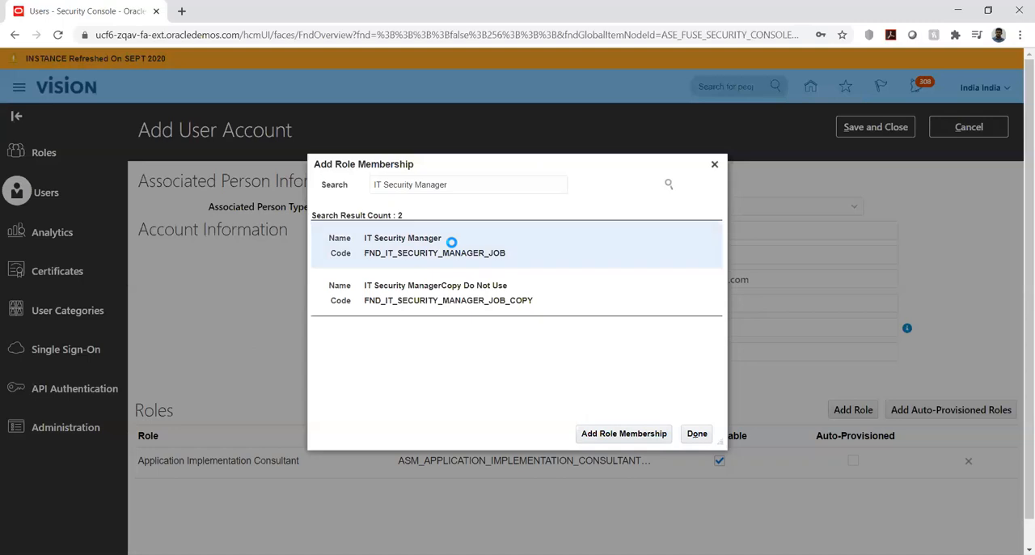
{"action": "left_click", "coordinate": [603, 435]}
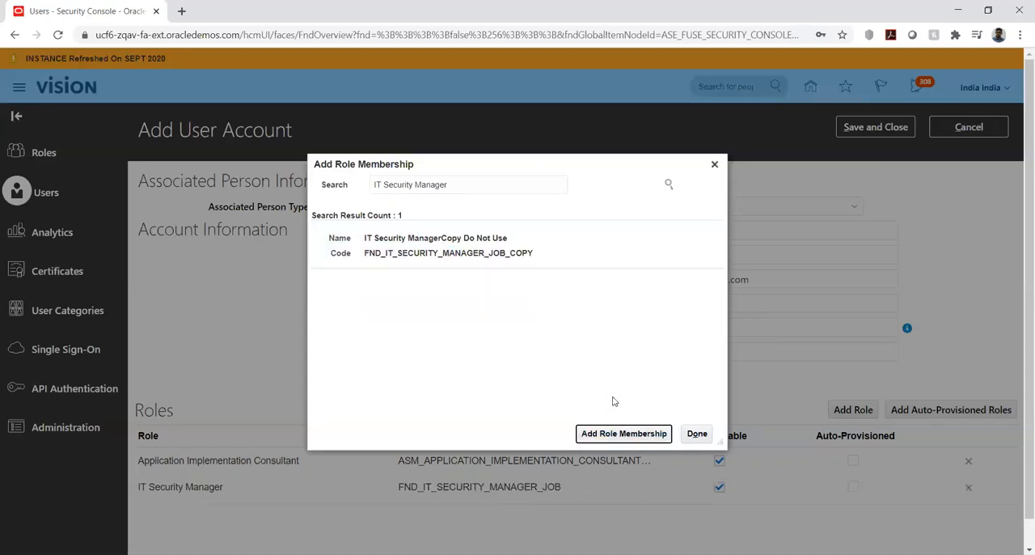
{"action": "left_click", "coordinate": [699, 435]}
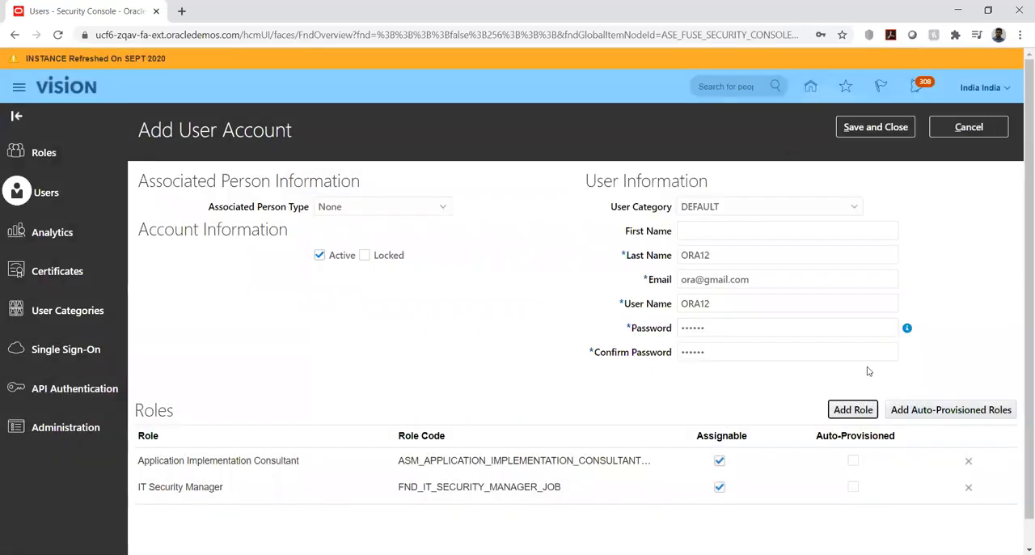
{"action": "left_click", "coordinate": [881, 128]}
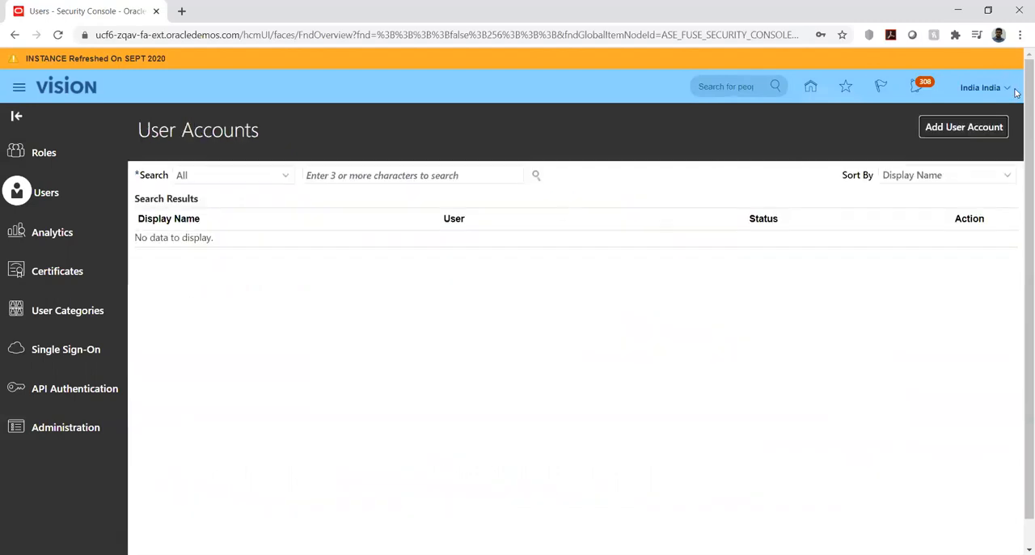
{"action": "left_click", "coordinate": [994, 126]}
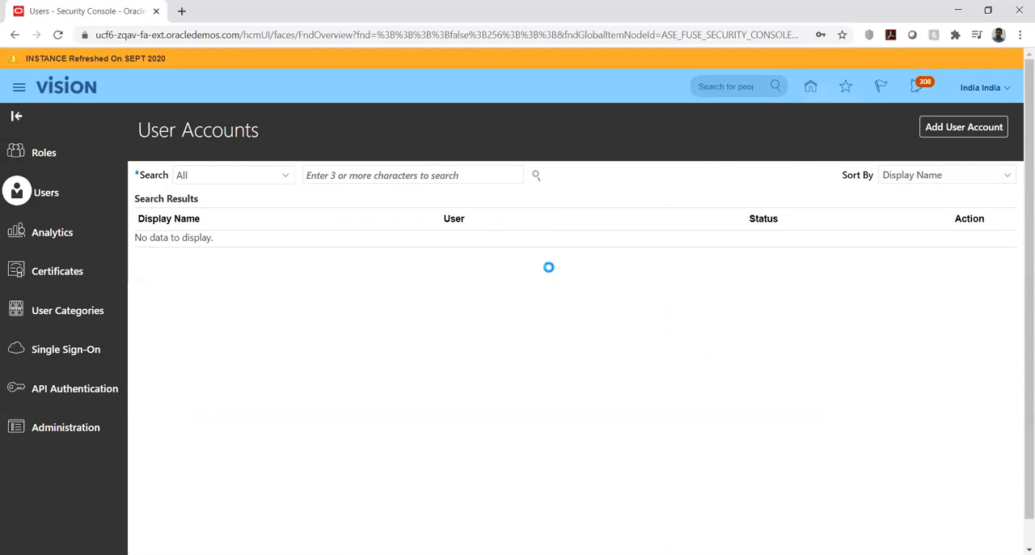
{"action": "left_click", "coordinate": [460, 272]}
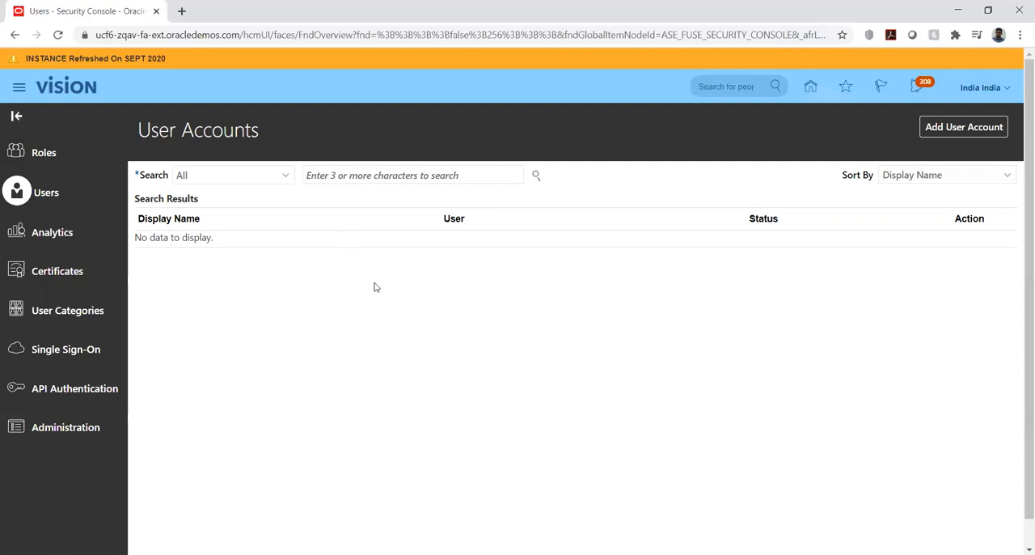
- Search the user accounts by the user's name and open the details of the second matching account
{"action": "left_click", "coordinate": [369, 176]}
{"action": "type", "text": "arun"}
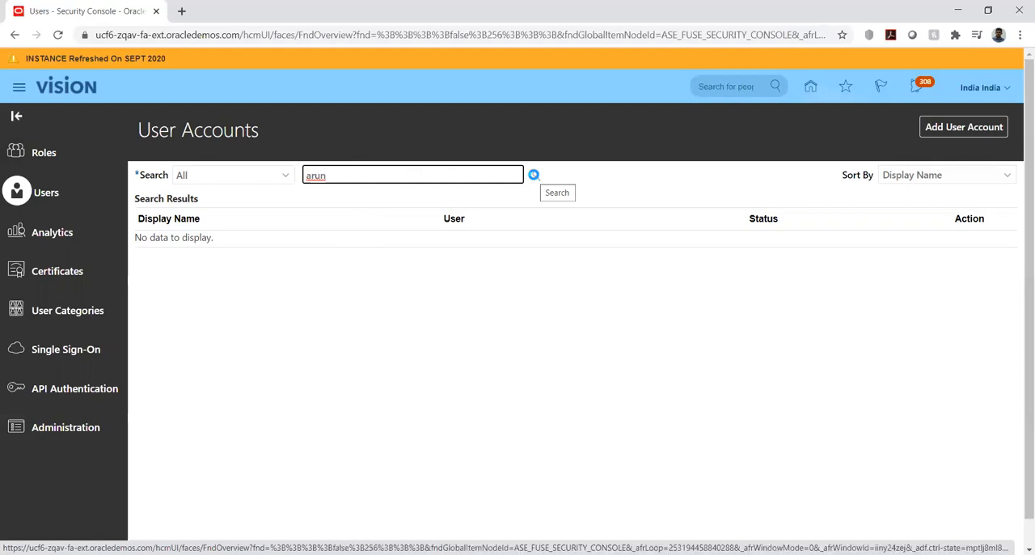
{"action": "left_click", "coordinate": [534, 174]}
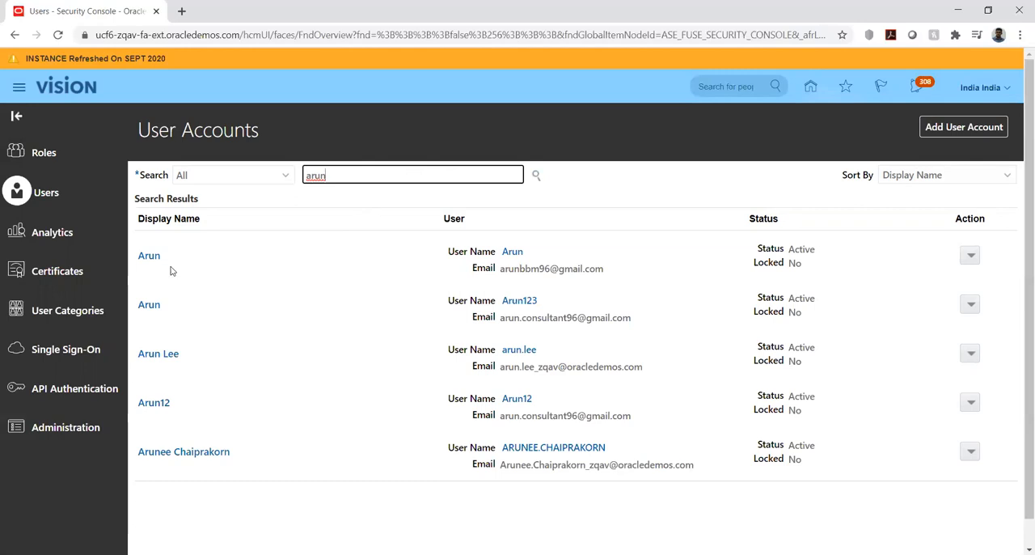
{"action": "double_click", "coordinate": [346, 175]}
{"action": "left_click", "coordinate": [152, 307]}
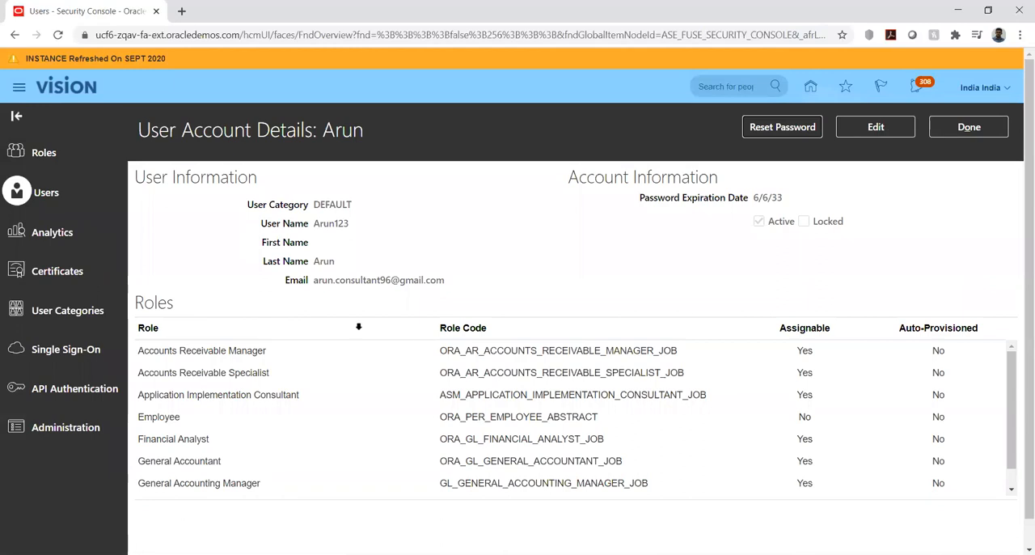
- Try to add auto-provisioned roles to the opened user account in edit mode, and cancel the editing
{"action": "left_click", "coordinate": [871, 127]}
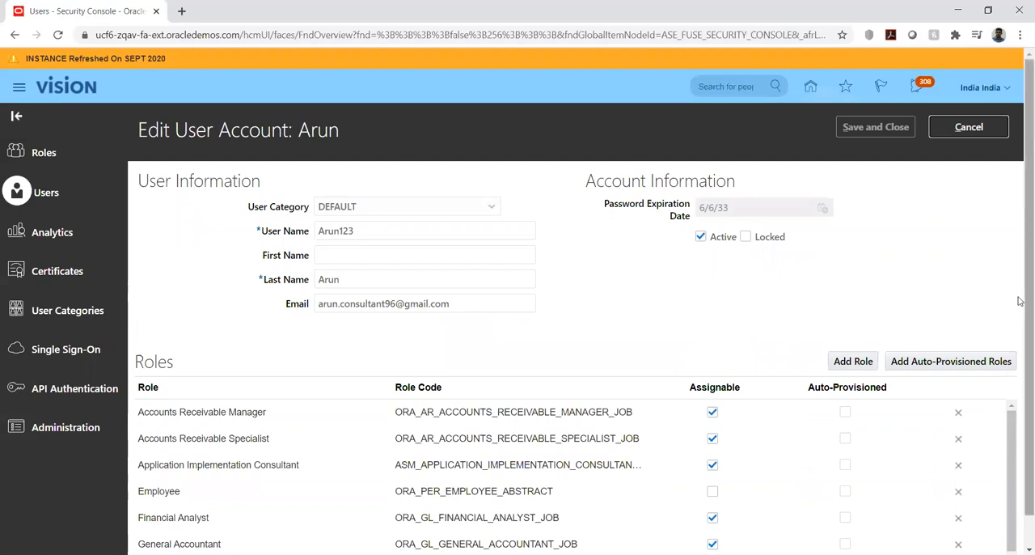
{"action": "scroll", "coordinate": [1020, 302], "scroll_direction": "down", "scroll_amount": 1}
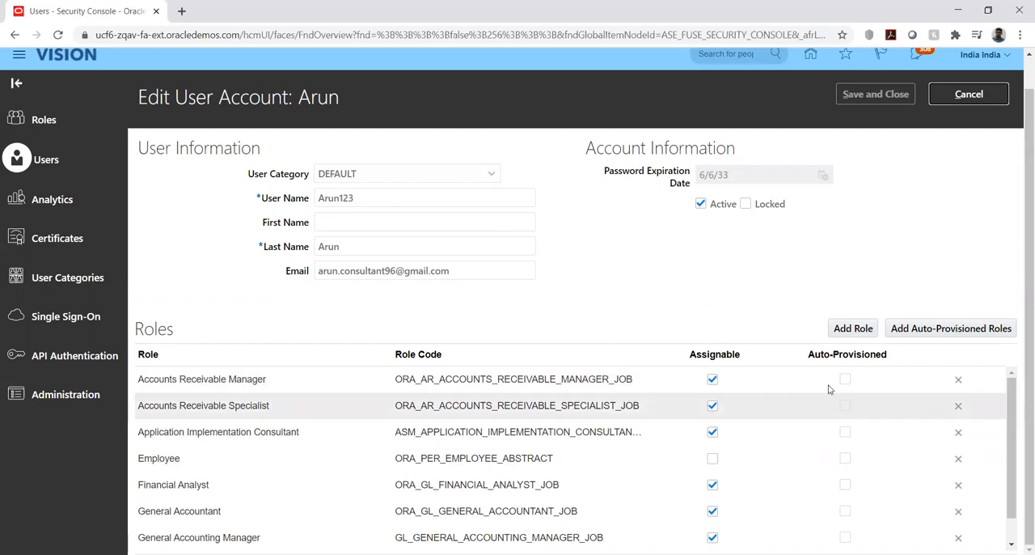
{"action": "left_click", "coordinate": [847, 406]}
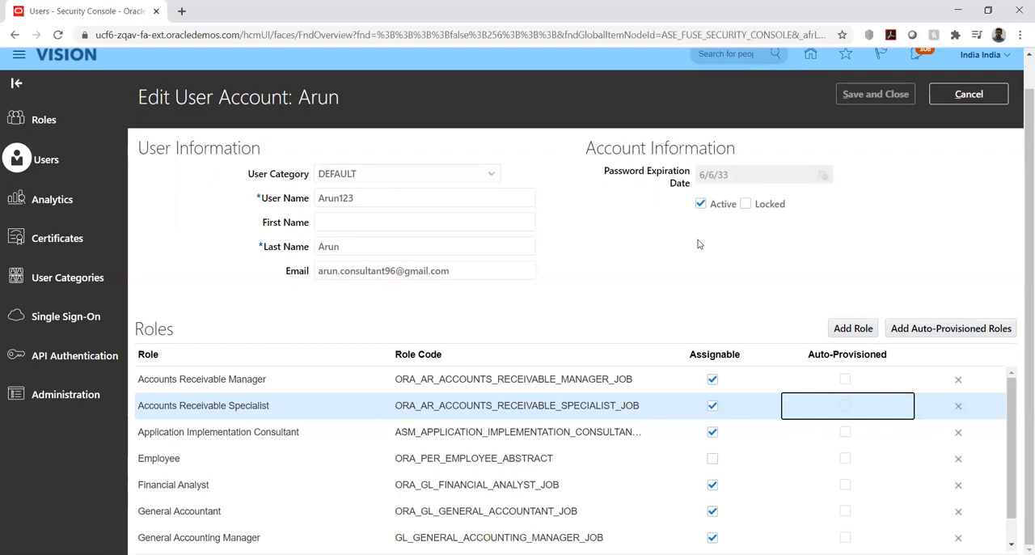
{"action": "left_click", "coordinate": [913, 330]}
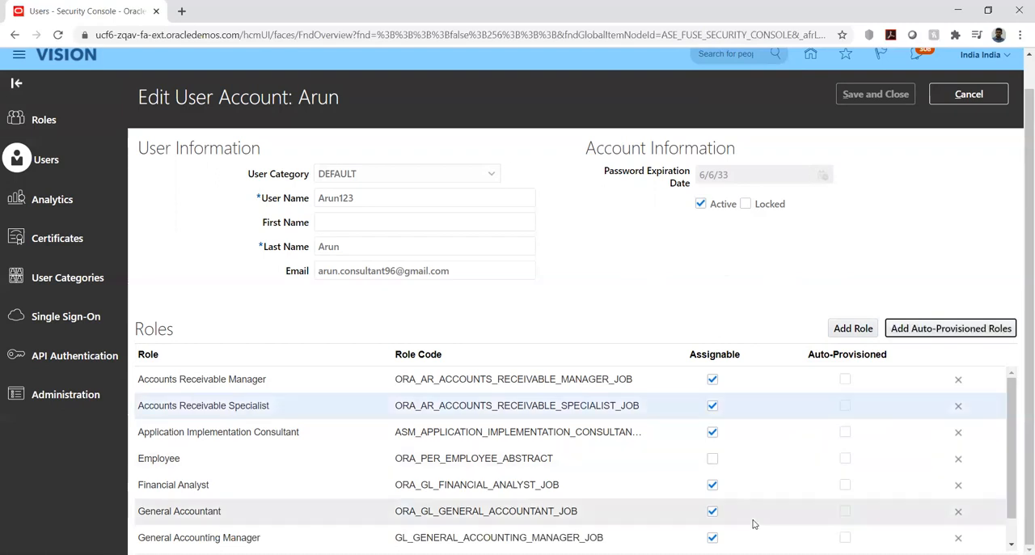
{"action": "left_click", "coordinate": [843, 411]}
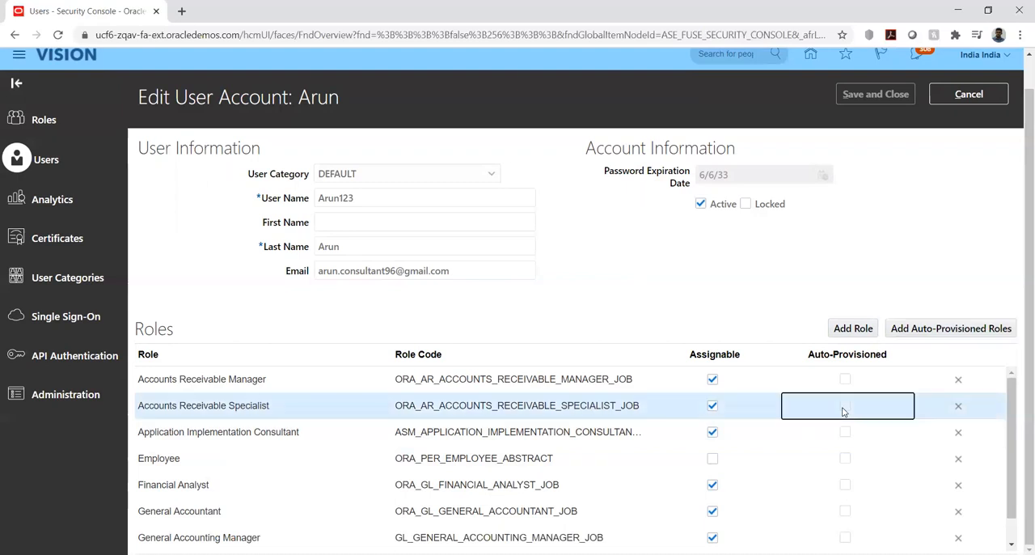
{"action": "left_click", "coordinate": [904, 330]}
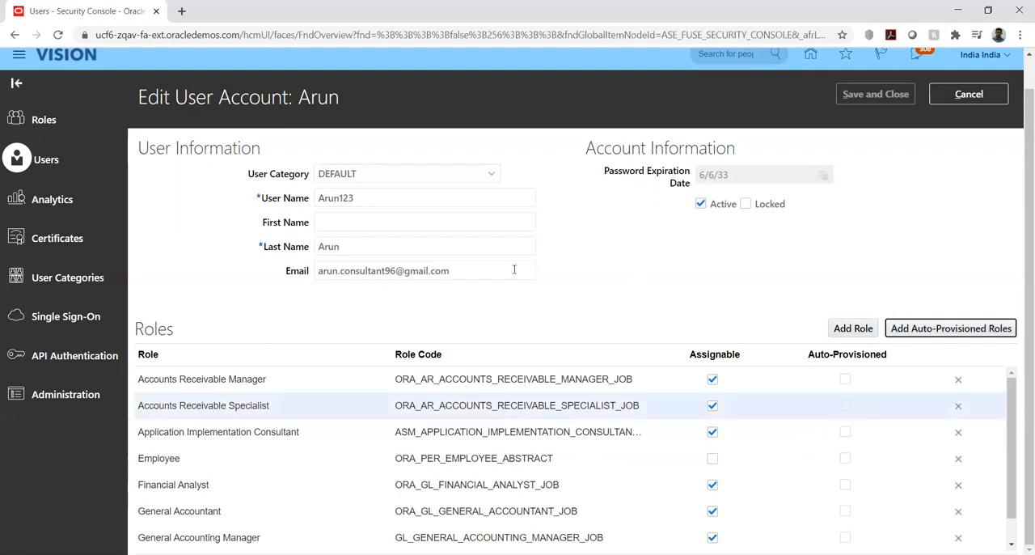
{"action": "left_click", "coordinate": [958, 94]}
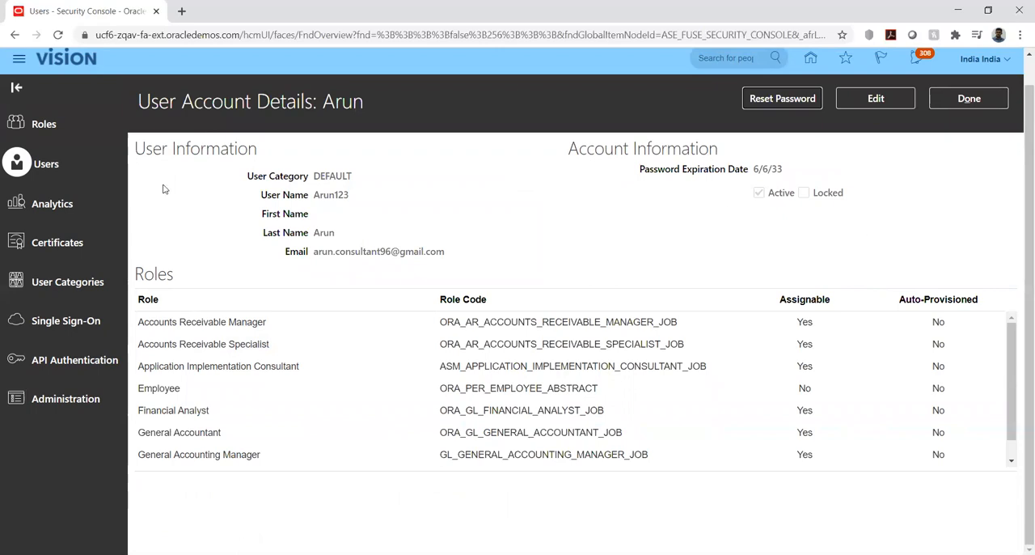
- Search the roles for "general account" and open the General Accountant job role with code ORA_GL_GENERAL_ACCOUNTANT_JOB
{"action": "left_click", "coordinate": [42, 123]}
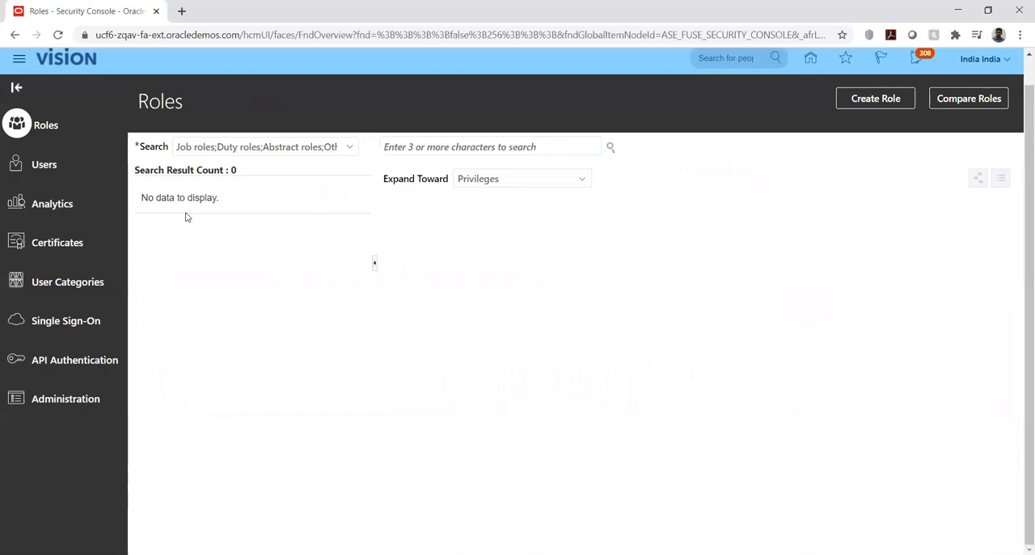
{"action": "left_click", "coordinate": [350, 148]}
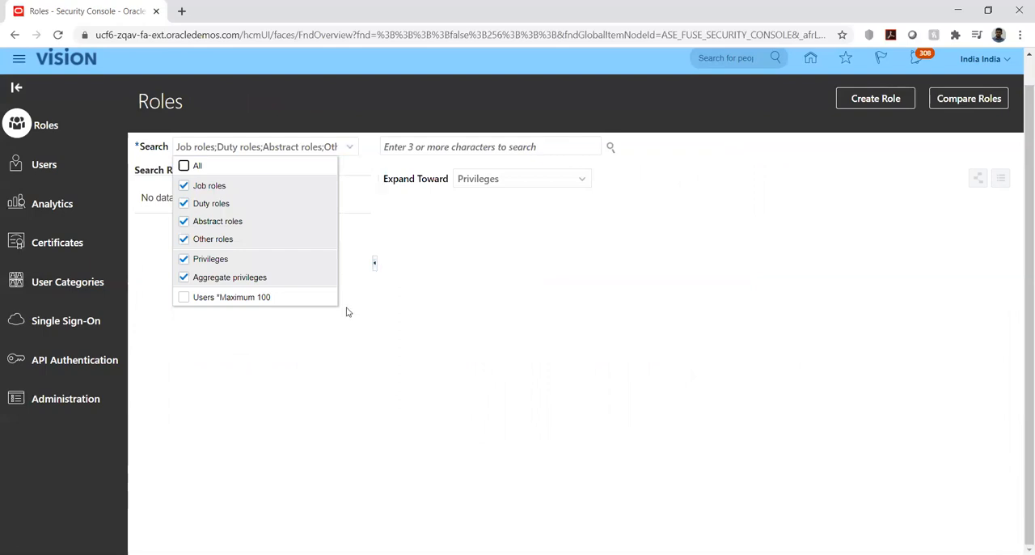
{"action": "left_click", "coordinate": [248, 339]}
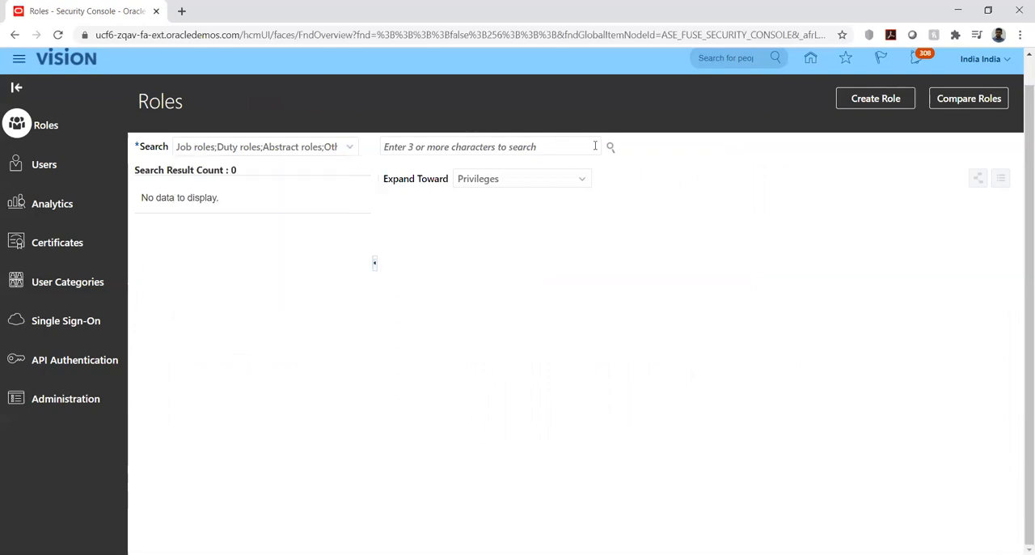
{"action": "left_click", "coordinate": [567, 146]}
{"action": "type", "text": "general account"}
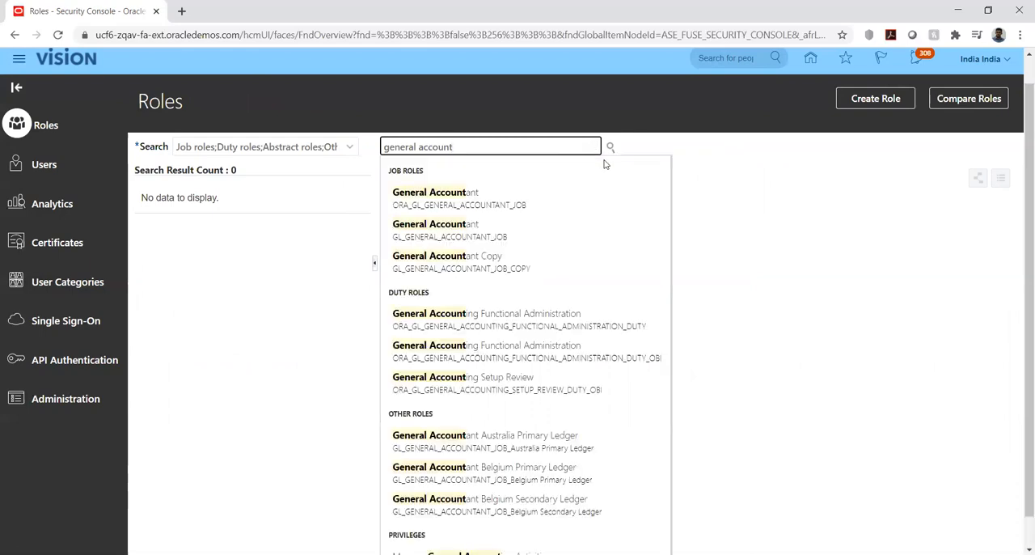
{"action": "left_click", "coordinate": [486, 202]}
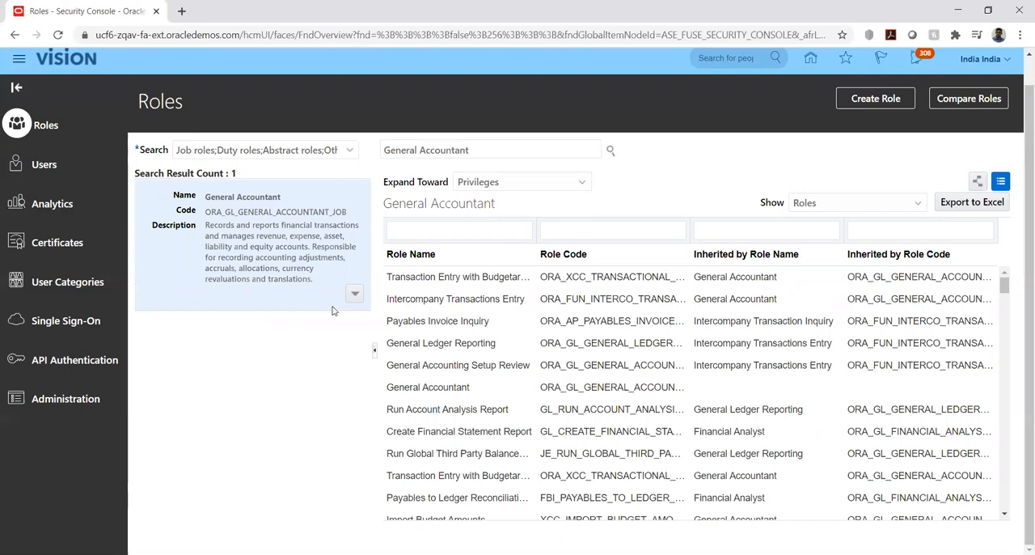
- Open the General Accountant role for editing, review its function security policy privileges, and cancel the editing
{"action": "left_click", "coordinate": [355, 294]}
{"action": "left_click", "coordinate": [355, 296]}
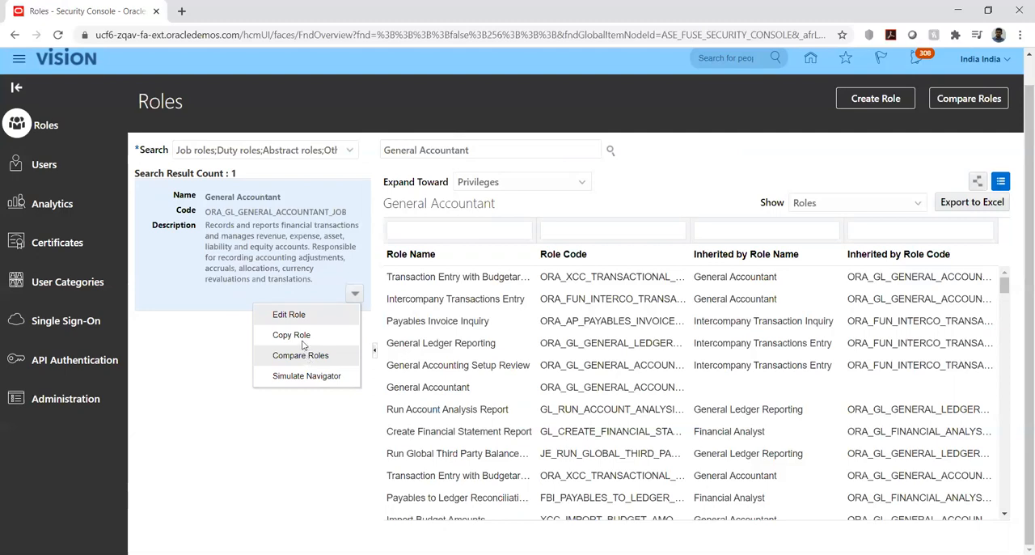
{"action": "left_click", "coordinate": [290, 314]}
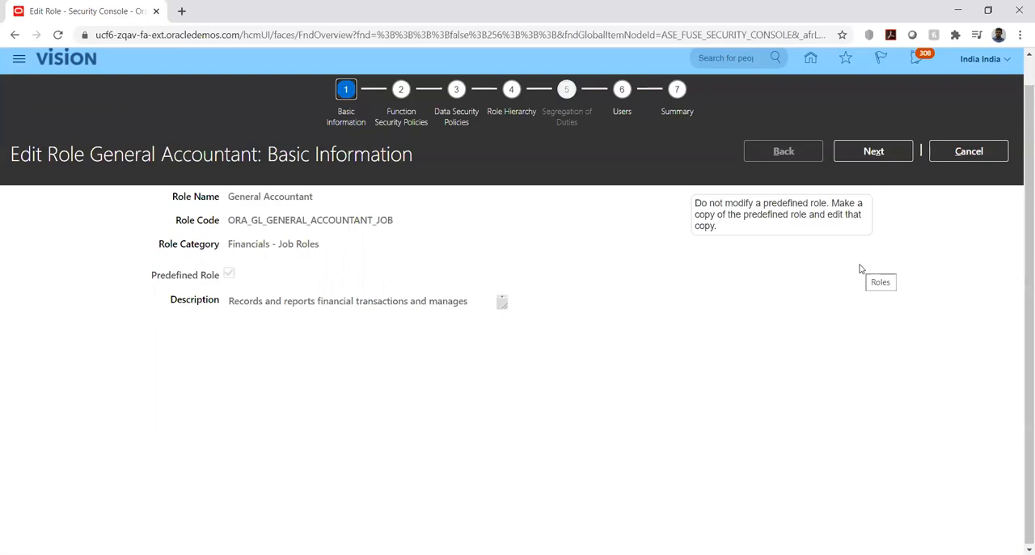
{"action": "left_click", "coordinate": [883, 154]}
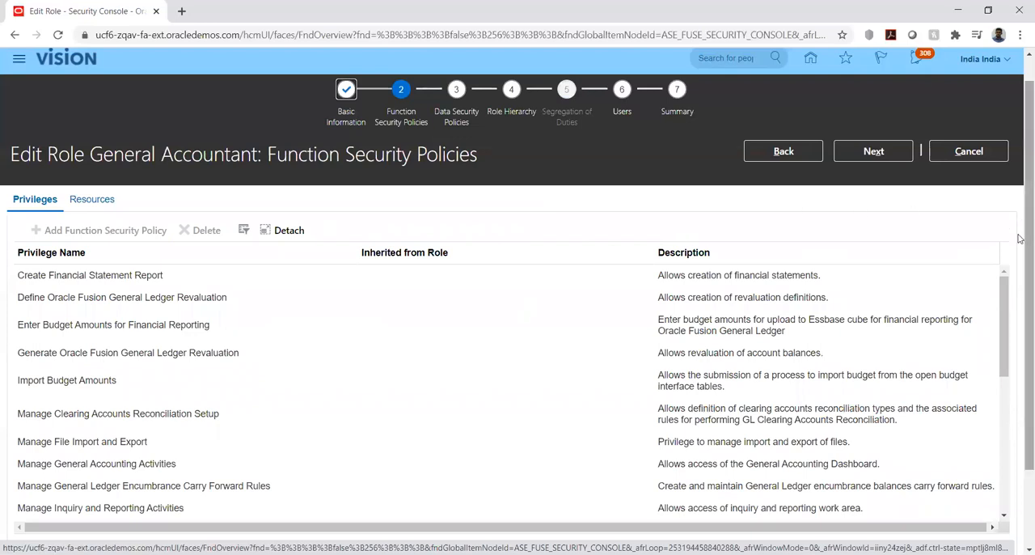
{"action": "mouse_move", "coordinate": [1020, 238]}
{"action": "left_mouse_down"}
{"action": "mouse_move", "coordinate": [1020, 279]}
{"action": "mouse_move", "coordinate": [1019, 256]}
{"action": "left_mouse_up"}
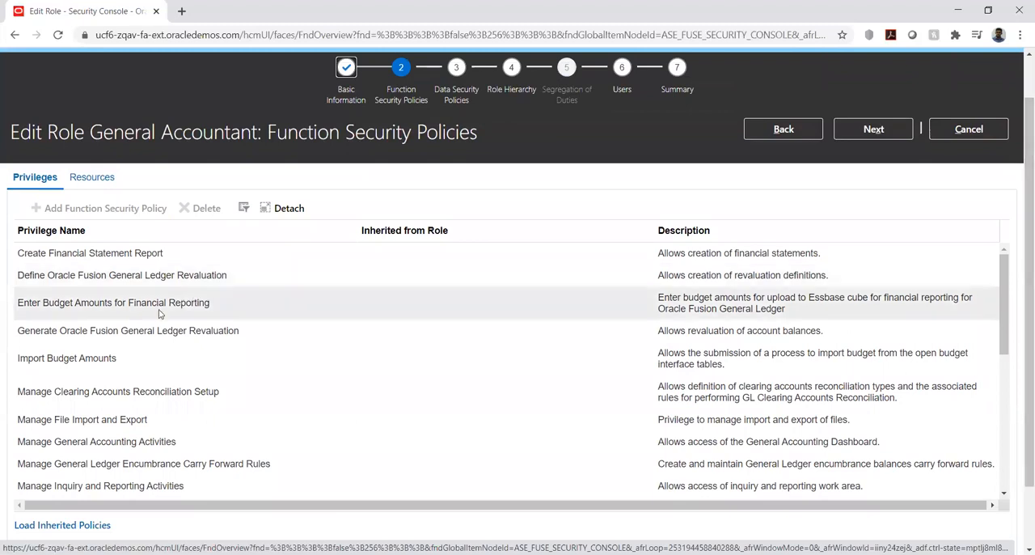
{"action": "double_click", "coordinate": [1007, 495]}
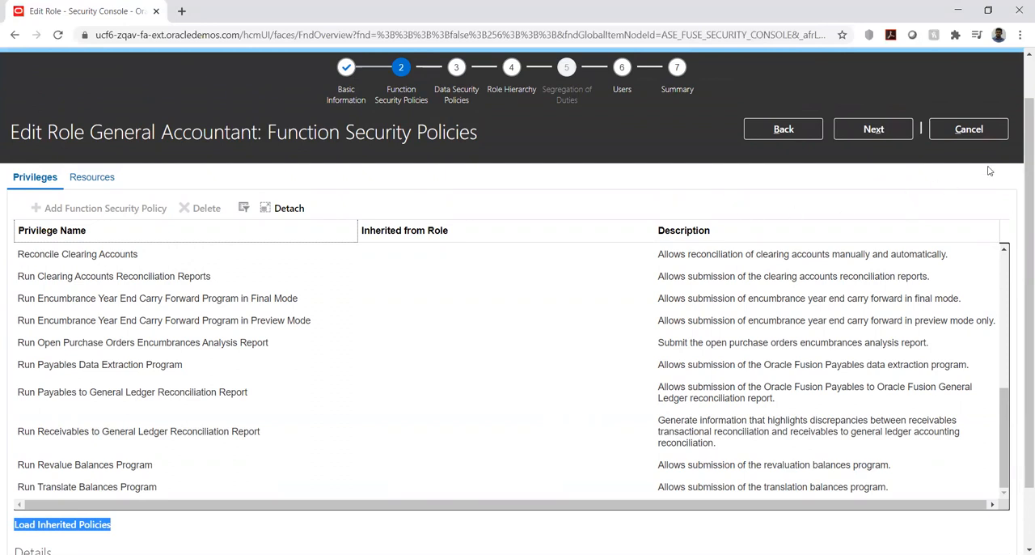
{"action": "left_click", "coordinate": [974, 134]}
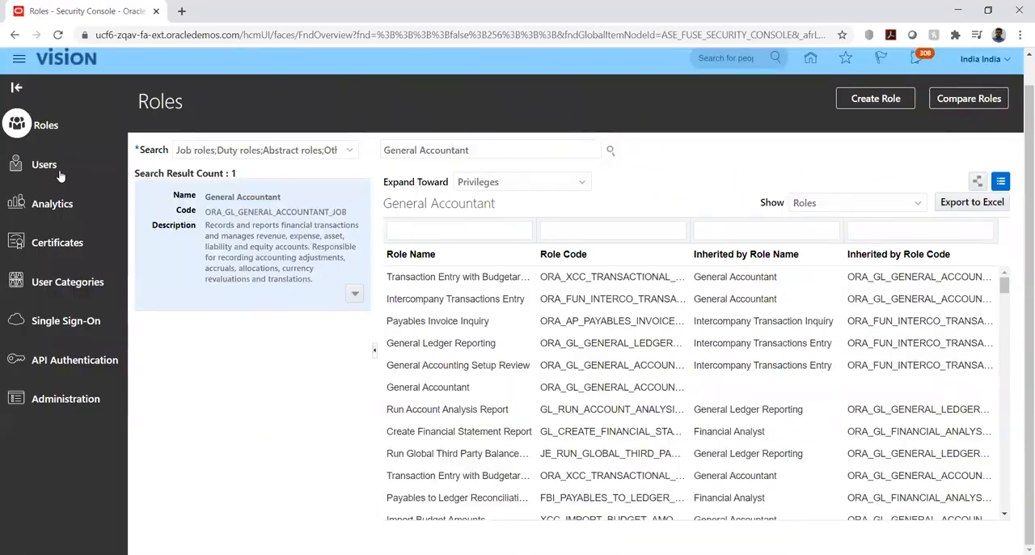
- Sign out of the current session and confirm the single sign-off
{"action": "left_click", "coordinate": [1007, 63]}
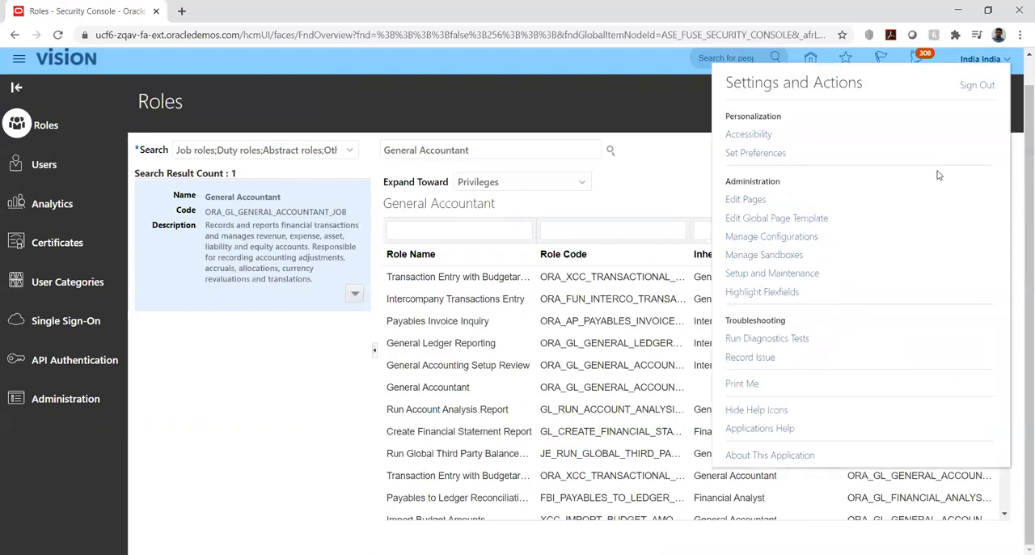
{"action": "left_click", "coordinate": [978, 87]}
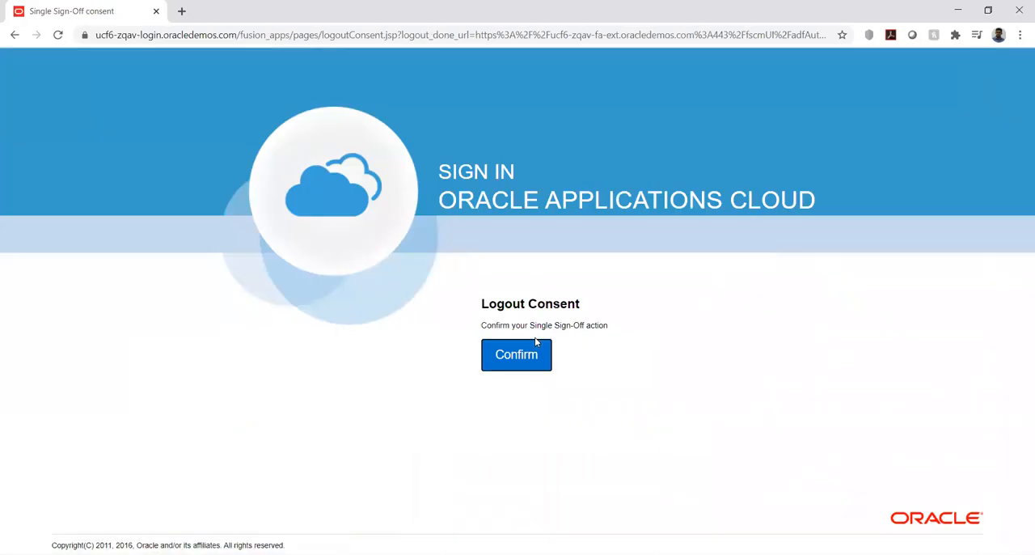
{"action": "left_click", "coordinate": [521, 361]}
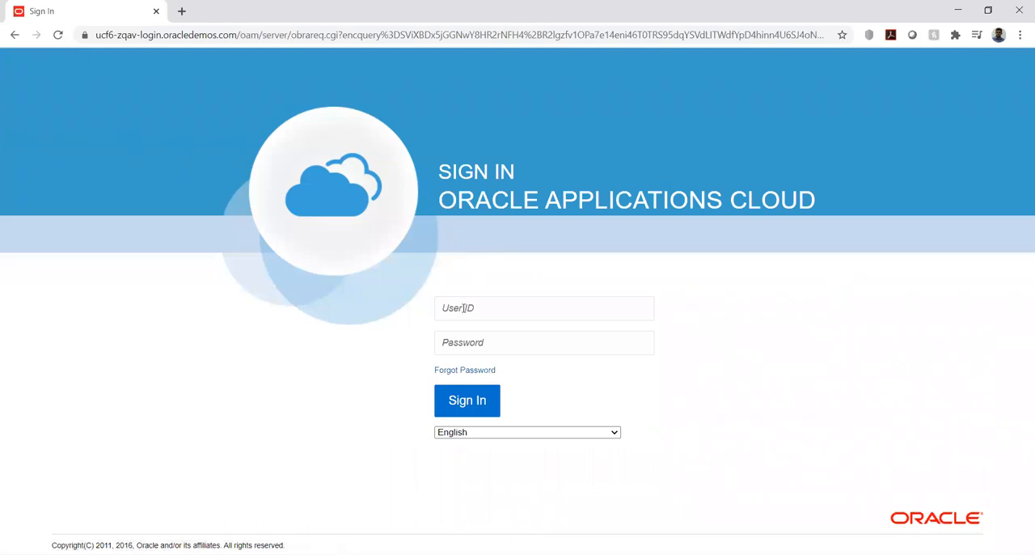
- Sign in to Oracle Applications Cloud with the new account's user ID and password
{"action": "left_click", "coordinate": [464, 307]}
{"action": "type", "text": "ORA12"}
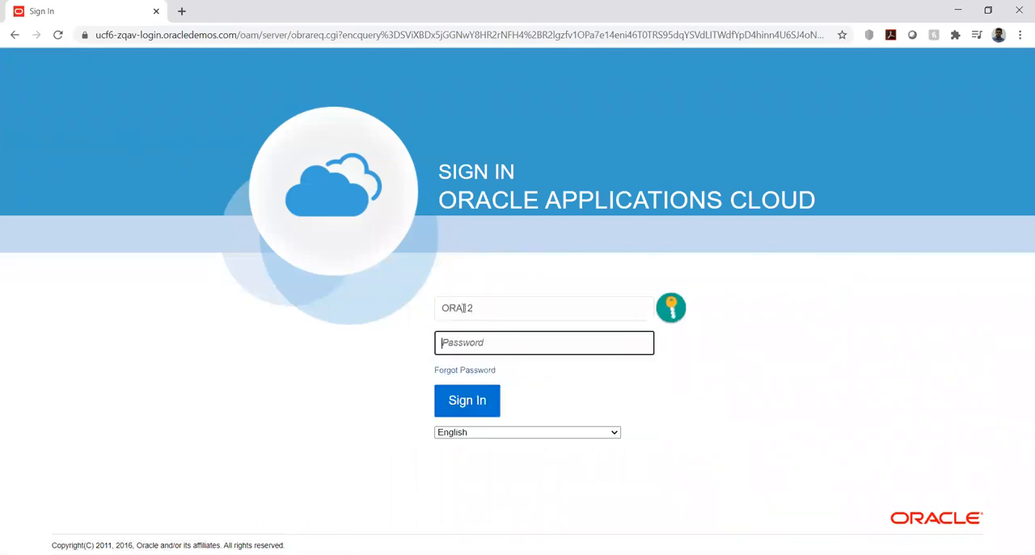
{"action": "key", "text": "Tab"}
{"action": "type", "text": "•••••••"}
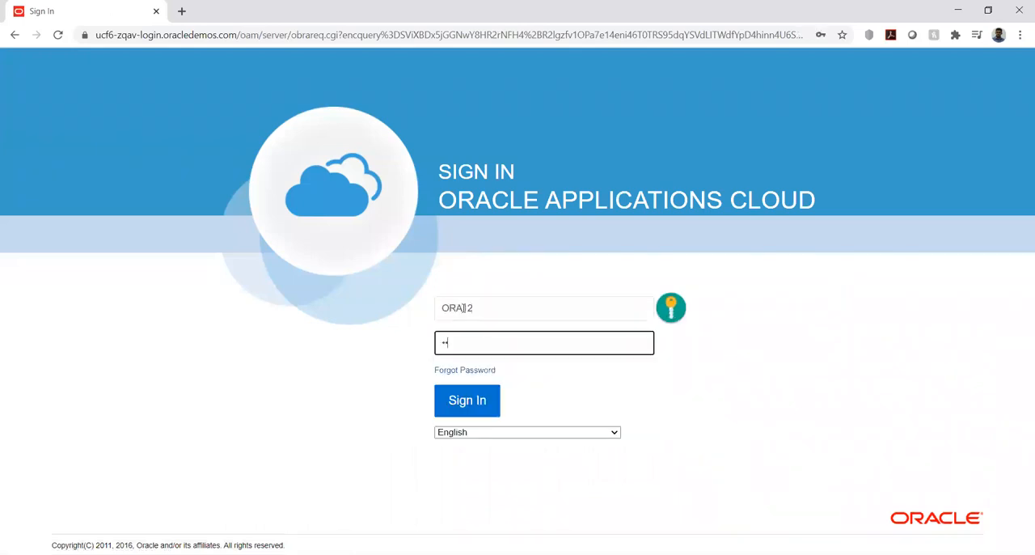
{"action": "type", "text": "•••"}
{"action": "left_click", "coordinate": [482, 409]}
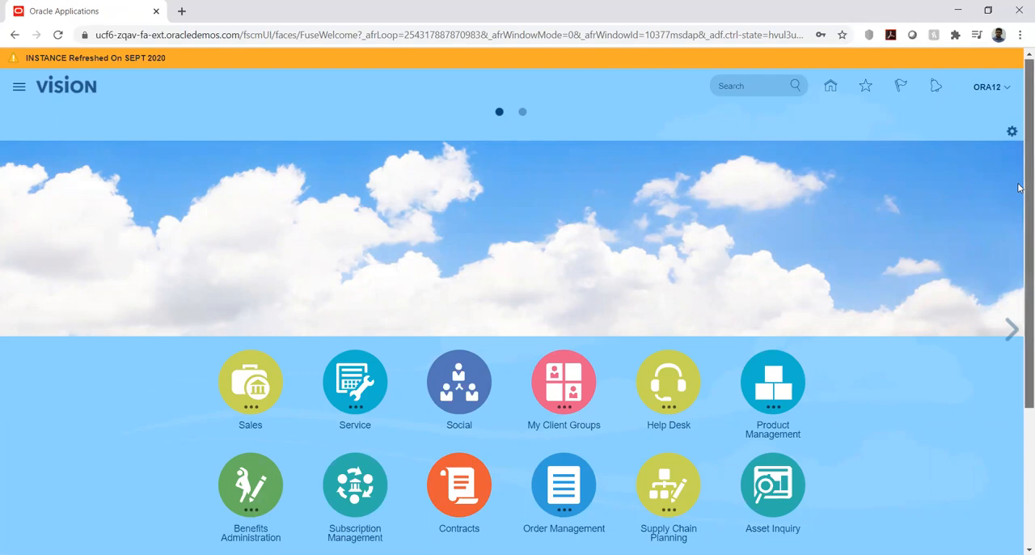
- Examine the home page work areas, the Settings and Actions options, and the Navigator entries available to the signed-in account
{"action": "left_click_drag", "start_coordinate": [1018, 187], "coordinate": [1019, 318]}
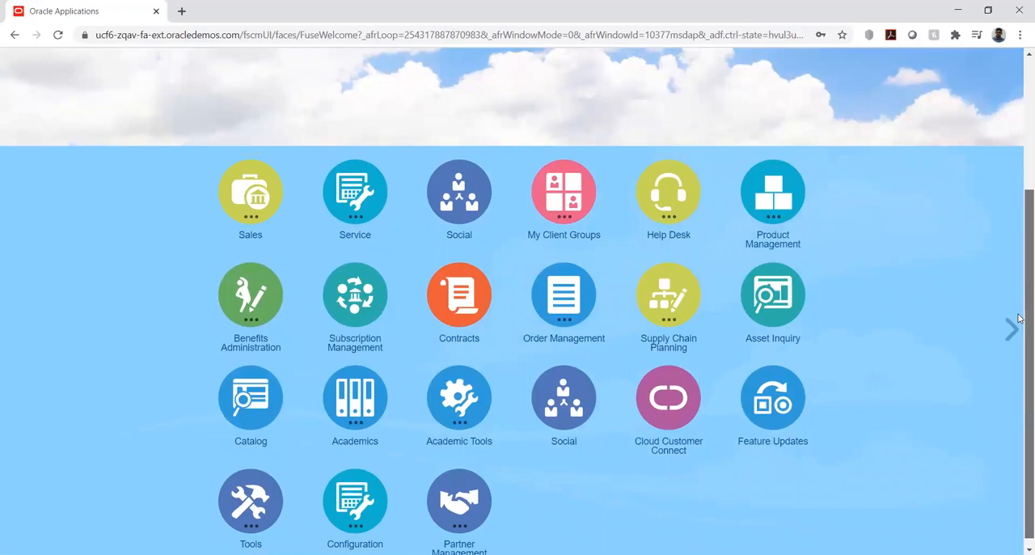
{"action": "left_click_drag", "start_coordinate": [1018, 318], "coordinate": [1020, 173]}
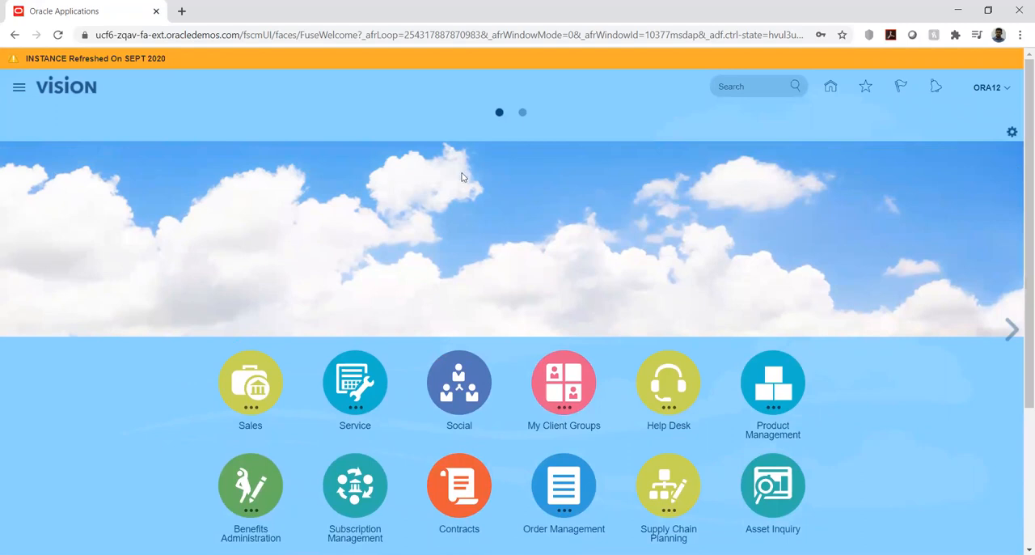
{"action": "left_click", "coordinate": [1008, 89]}
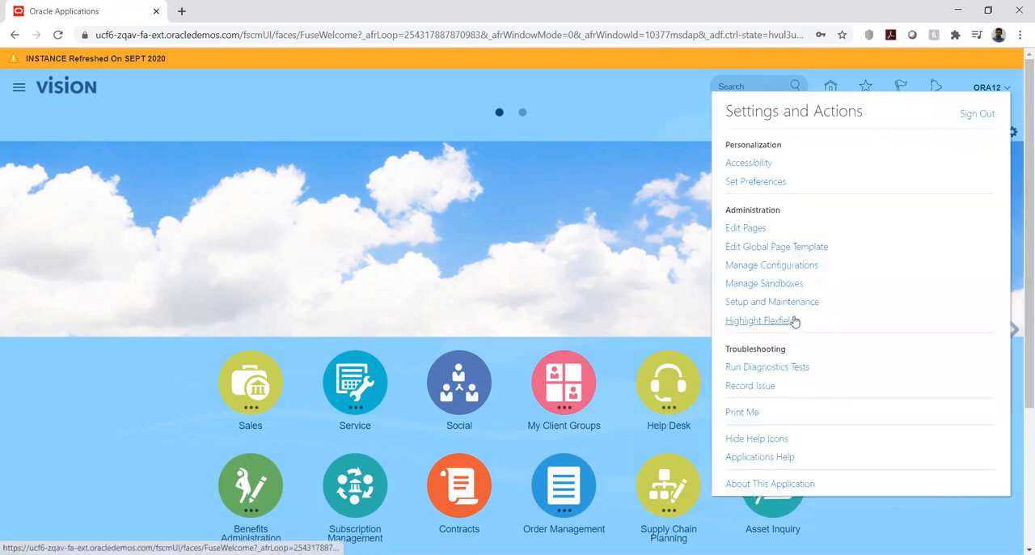
{"action": "left_click", "coordinate": [771, 304]}
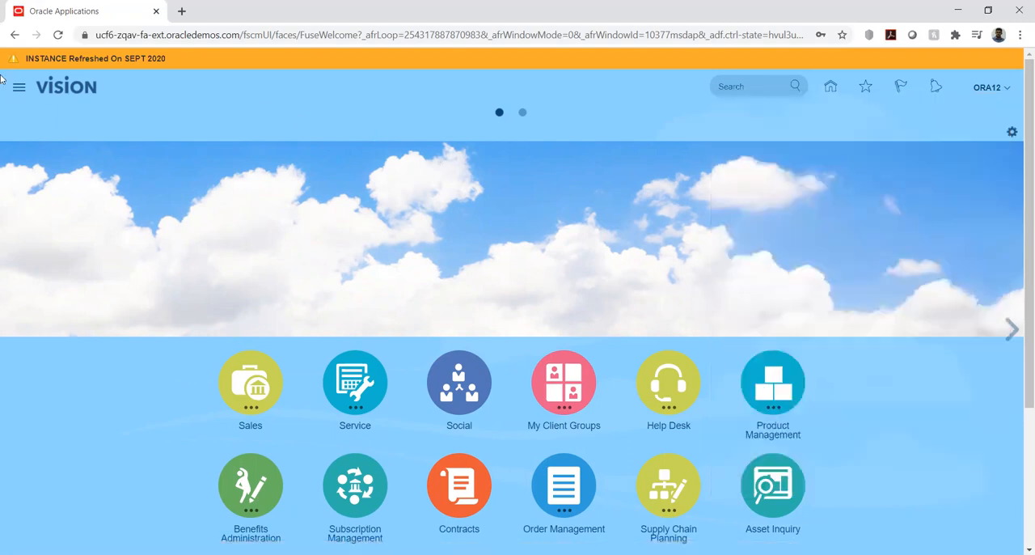
{"action": "left_click", "coordinate": [19, 90]}
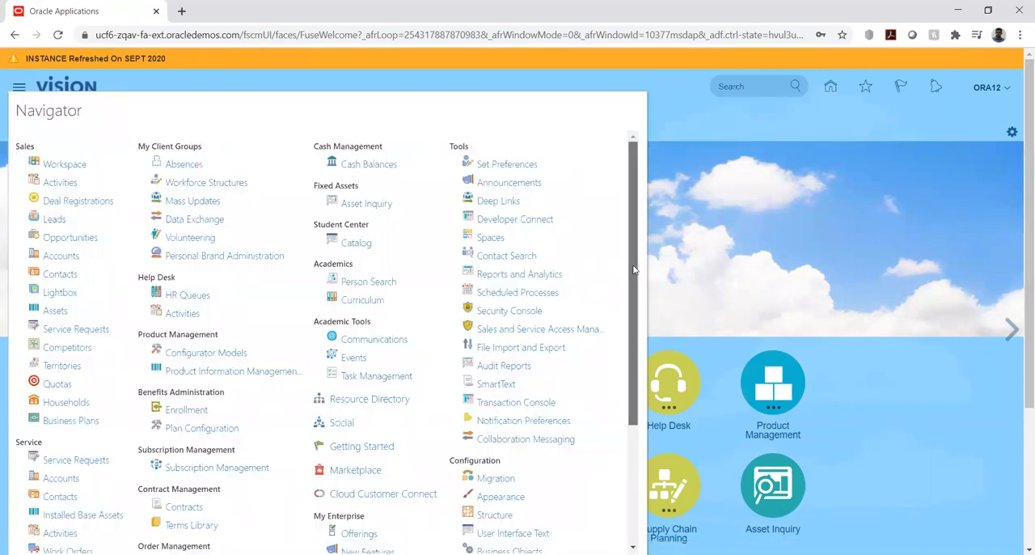
{"action": "scroll", "coordinate": [629, 272], "scroll_direction": "down", "scroll_amount": 1}
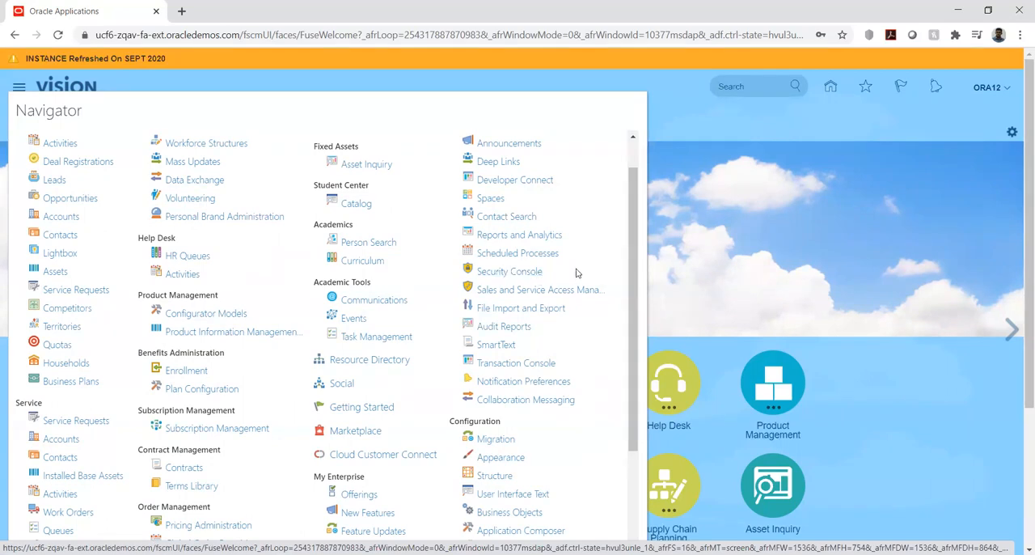
{"action": "left_click", "coordinate": [775, 215]}
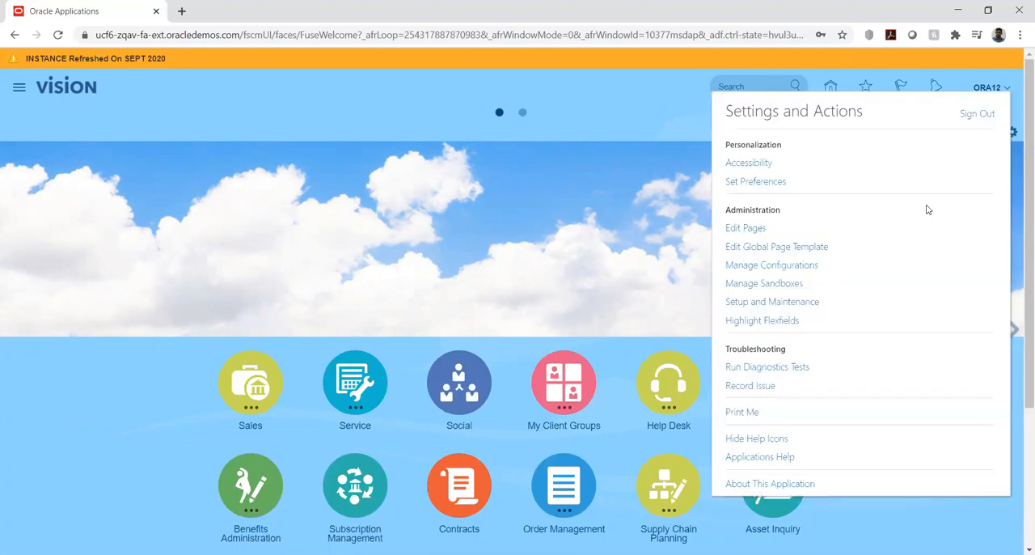
- Open Setup and Maintenance and display the required tasks of the Legal Structures functional area
{"action": "left_click", "coordinate": [802, 302]}
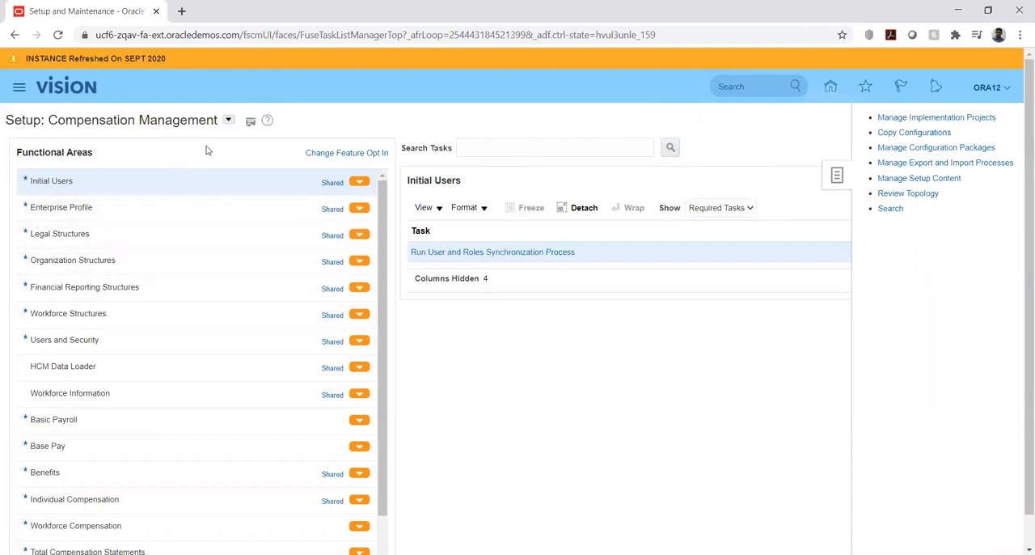
{"action": "left_click", "coordinate": [229, 122]}
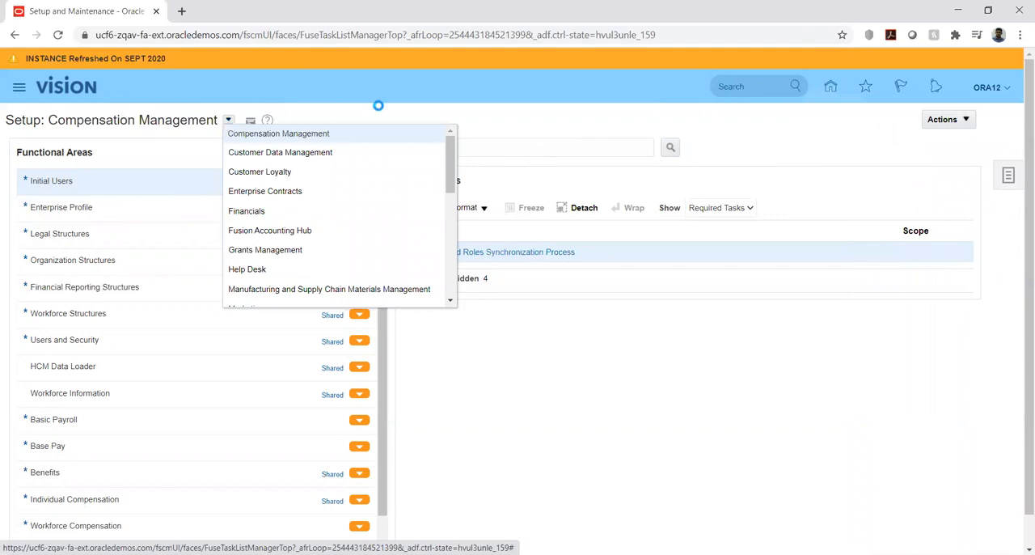
{"action": "left_click", "coordinate": [571, 121]}
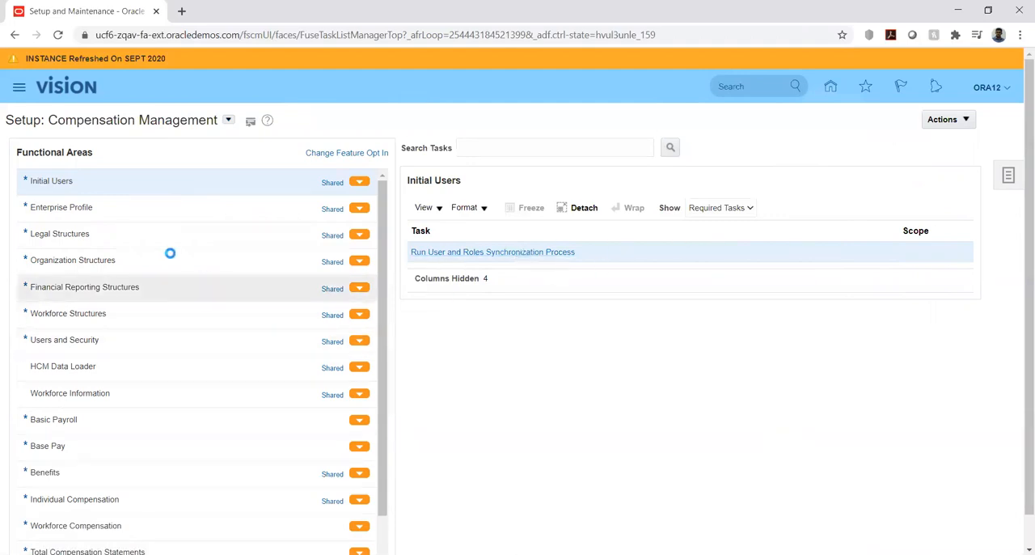
{"action": "left_click", "coordinate": [118, 234]}
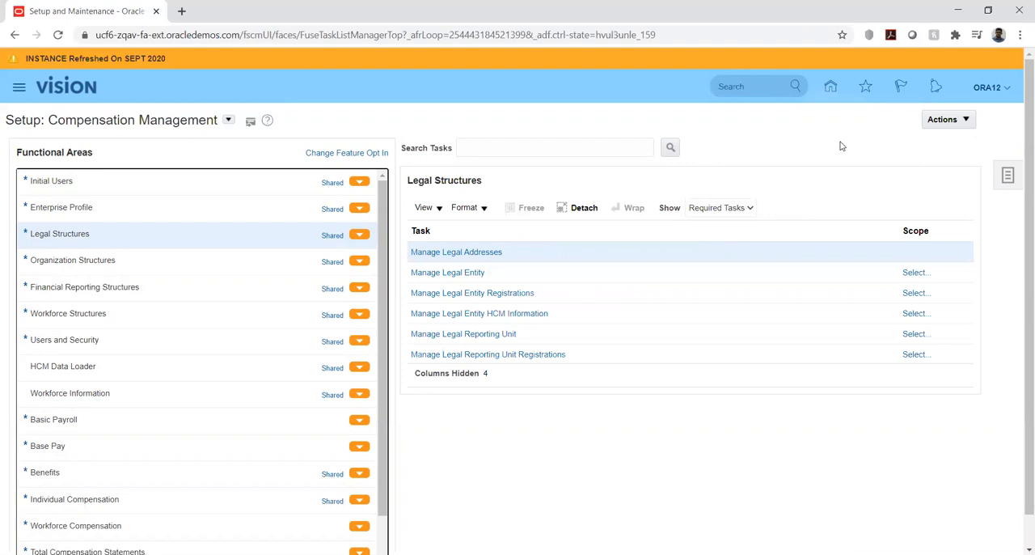
- Open the Setup and Maintenance search page and search for "manage user"
{"action": "left_click", "coordinate": [1006, 184]}
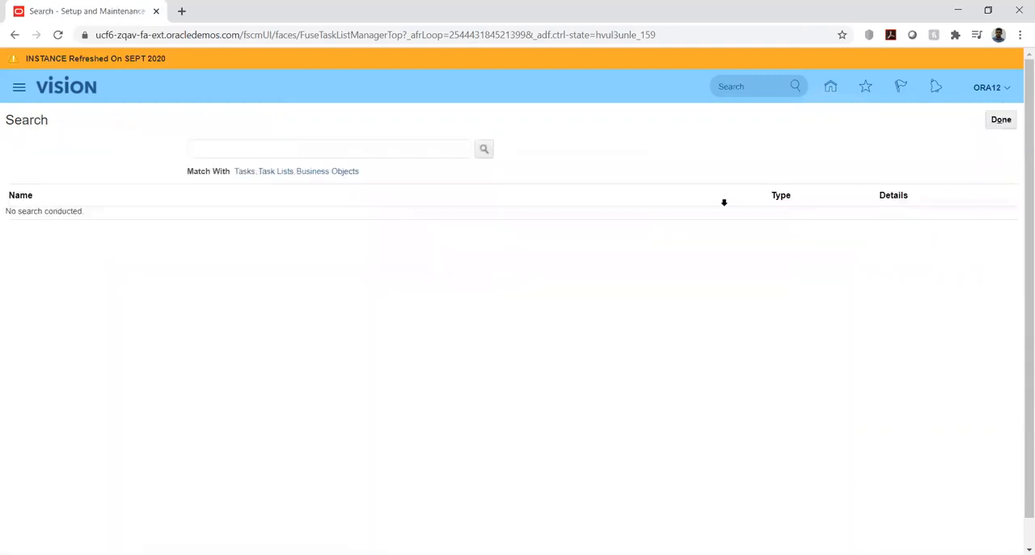
{"action": "left_click", "coordinate": [422, 144]}
{"action": "type", "text": "m"}
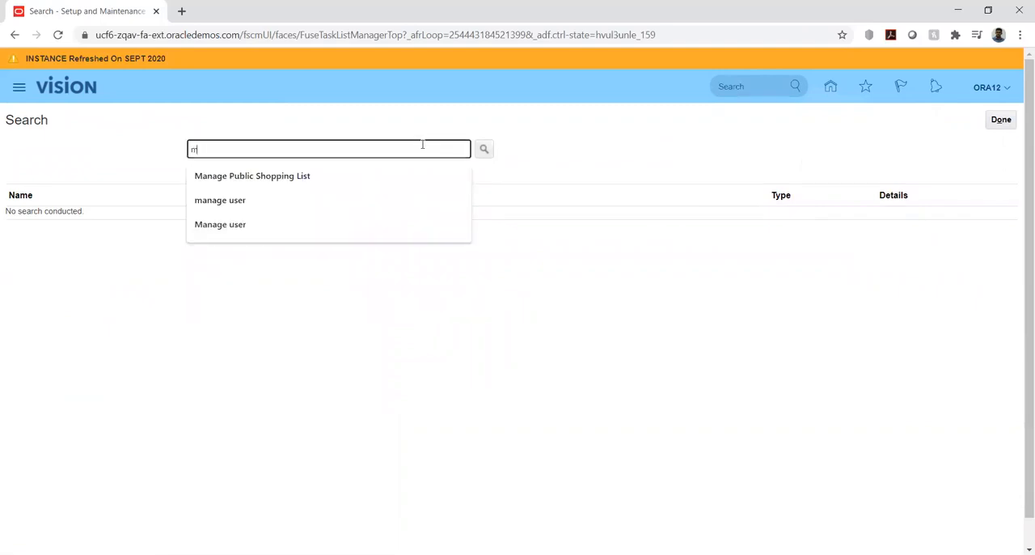
{"action": "type", "text": "anage user"}
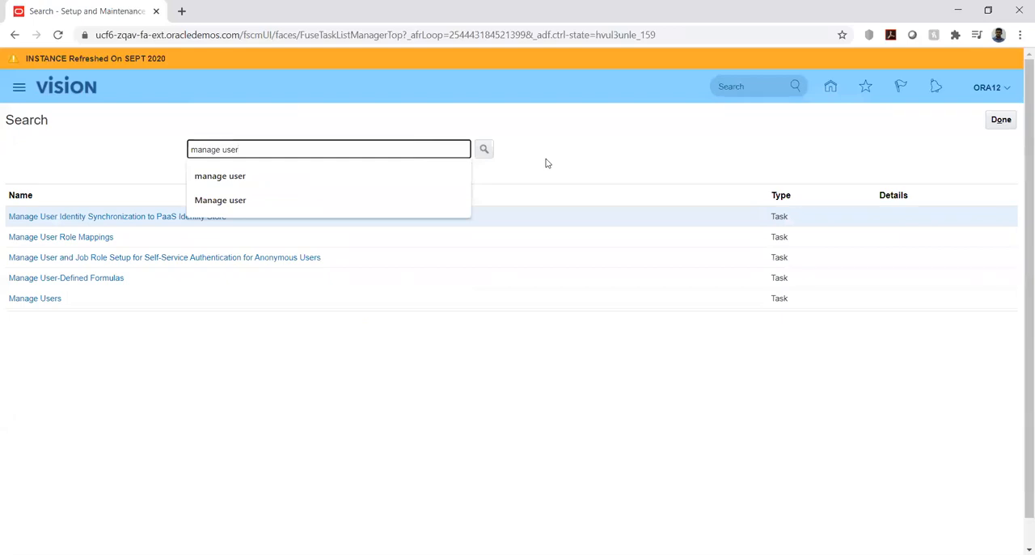
{"action": "left_click", "coordinate": [546, 164]}
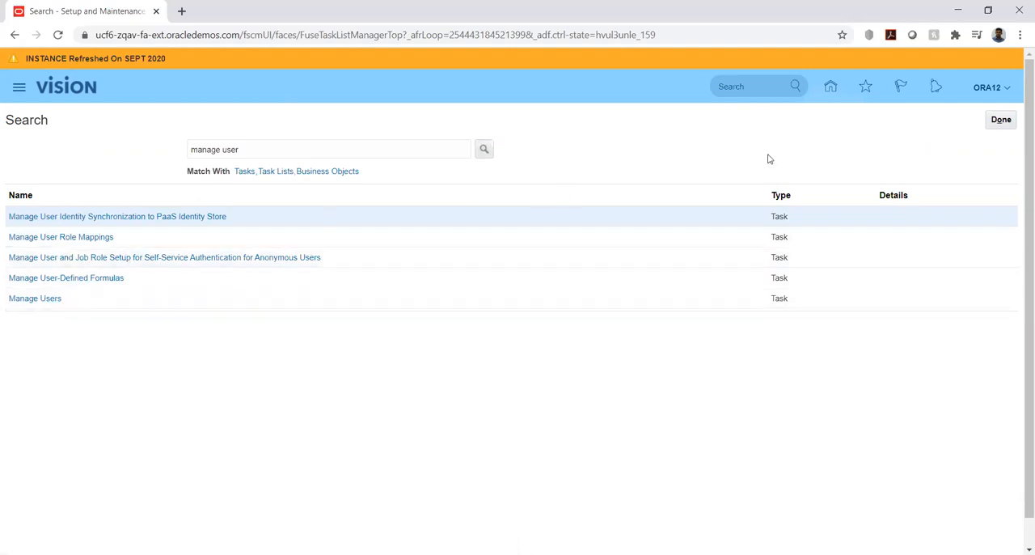
- Return to the Compensation Management setup page and show the Setup Data Report options among its actions
{"action": "left_click", "coordinate": [1001, 120]}
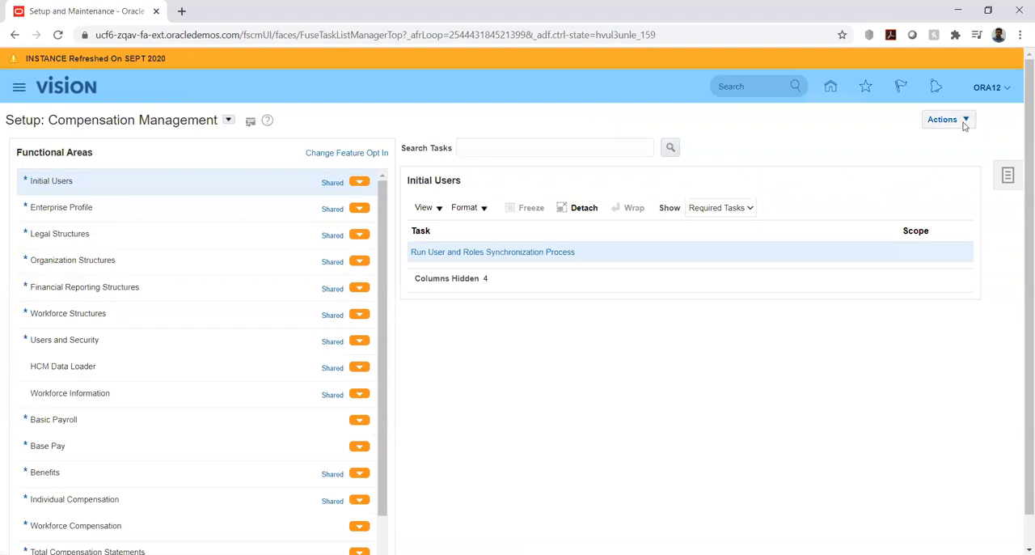
{"action": "left_click", "coordinate": [964, 123]}
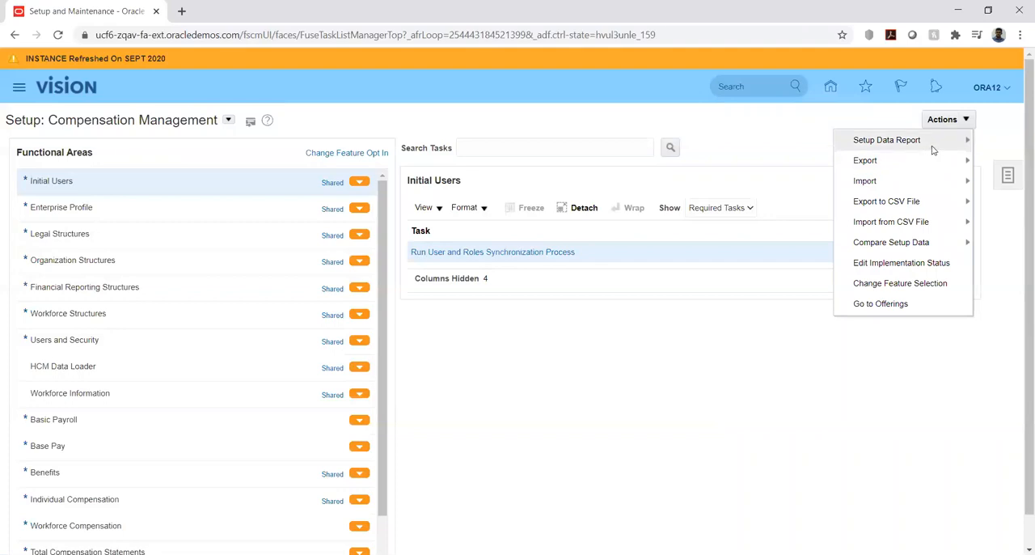
{"action": "mouse_move", "coordinate": [946, 146]}
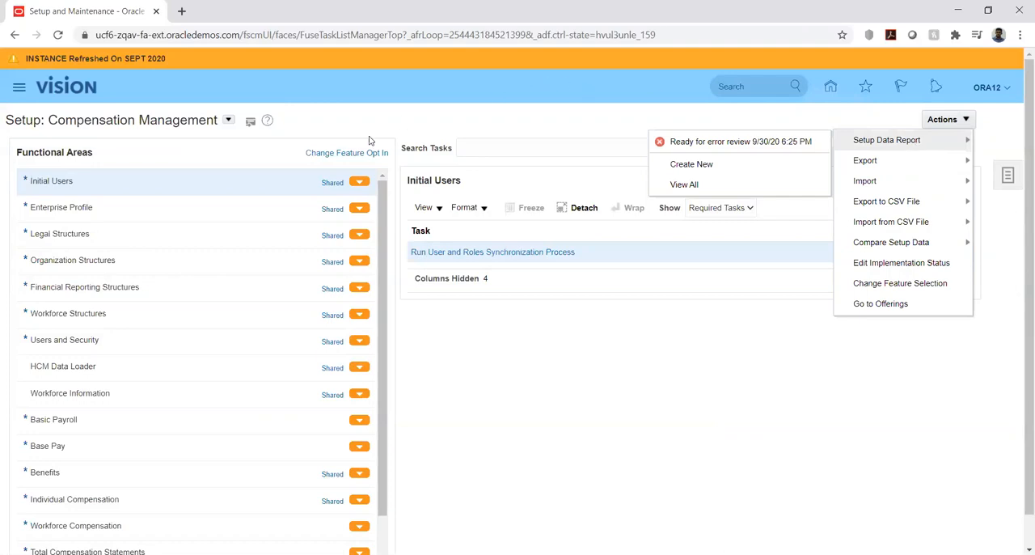
- Review the offerings available for setup and the actions offered for Compensation Management, such as export, import and Go to Offerings
{"action": "left_click", "coordinate": [324, 129]}
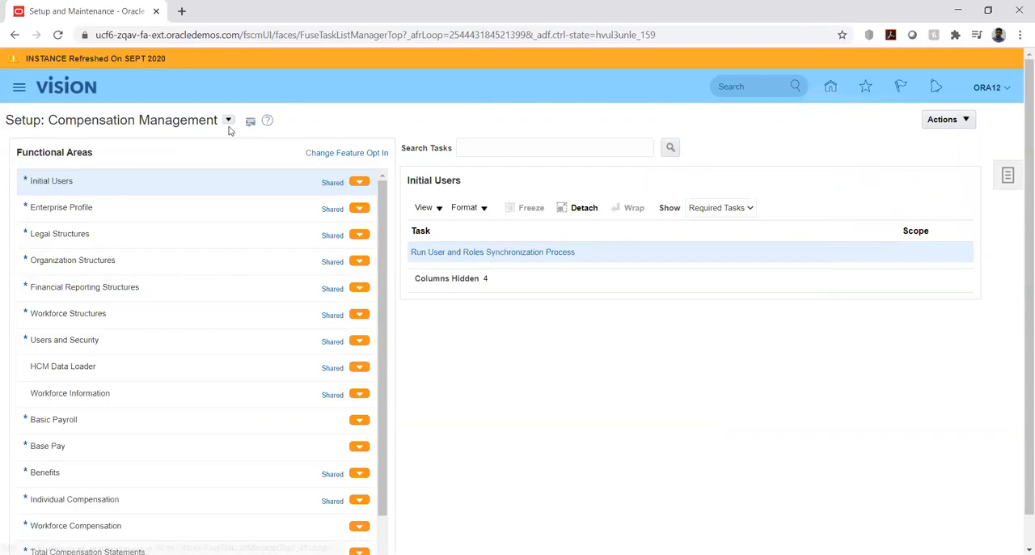
{"action": "left_click", "coordinate": [229, 121]}
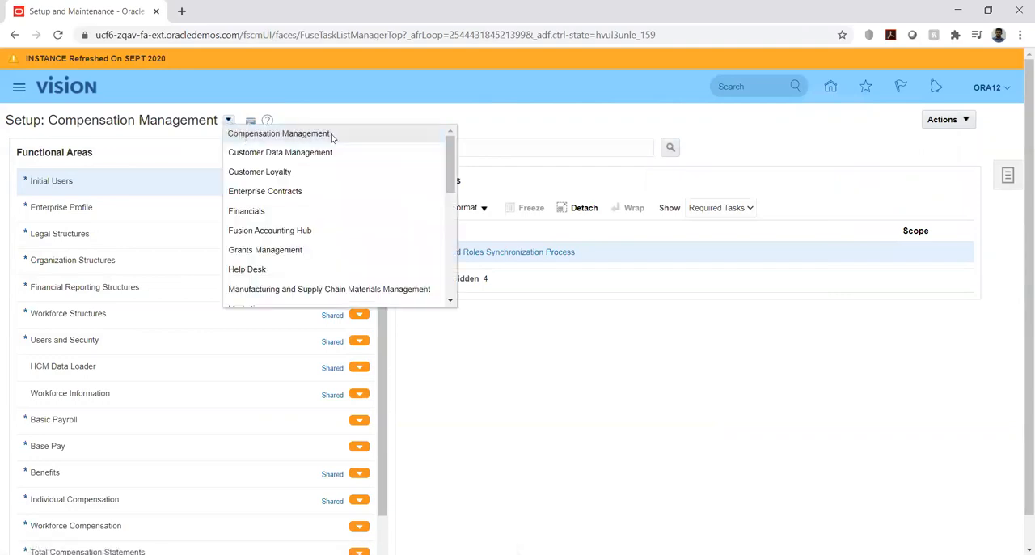
{"action": "left_click", "coordinate": [965, 120]}
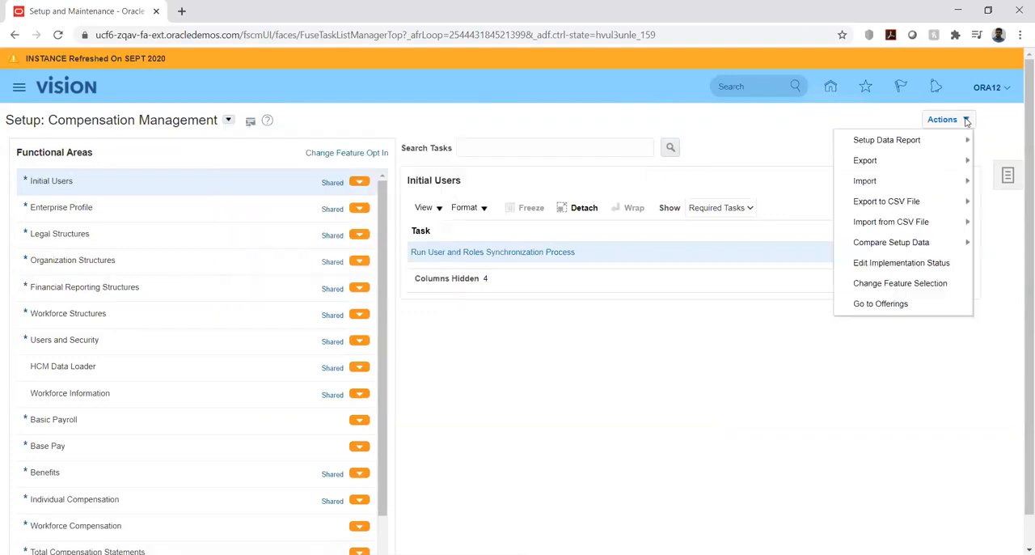
{"action": "mouse_move", "coordinate": [963, 162]}
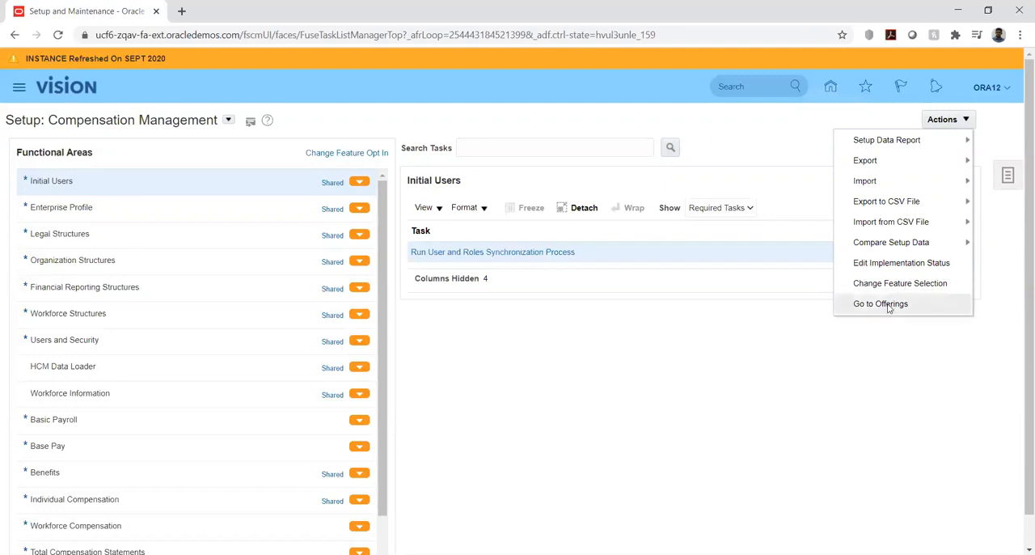
{"action": "left_click", "coordinate": [854, 365]}
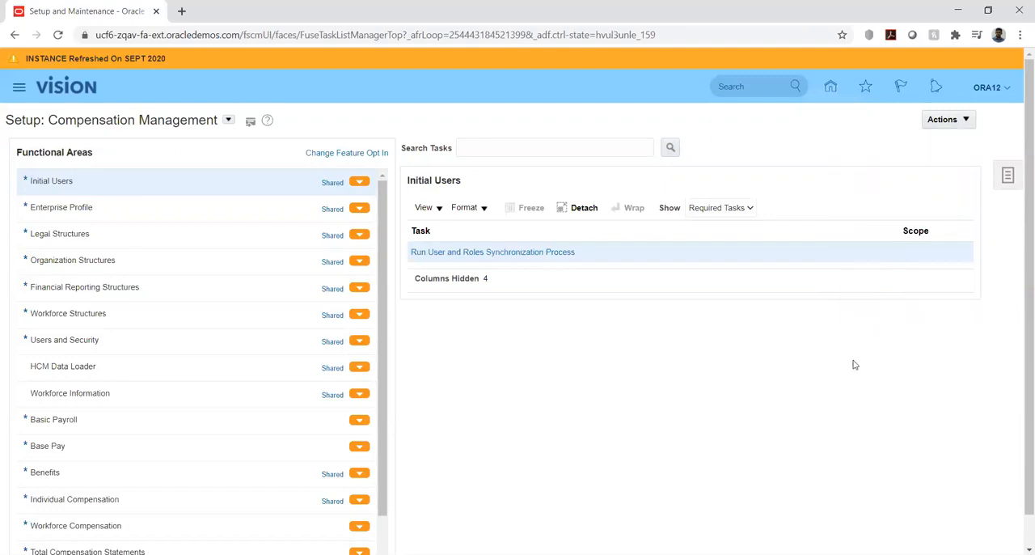
- Open the Manage Implementation Projects page from the setup tasks
{"action": "left_click", "coordinate": [1009, 180]}
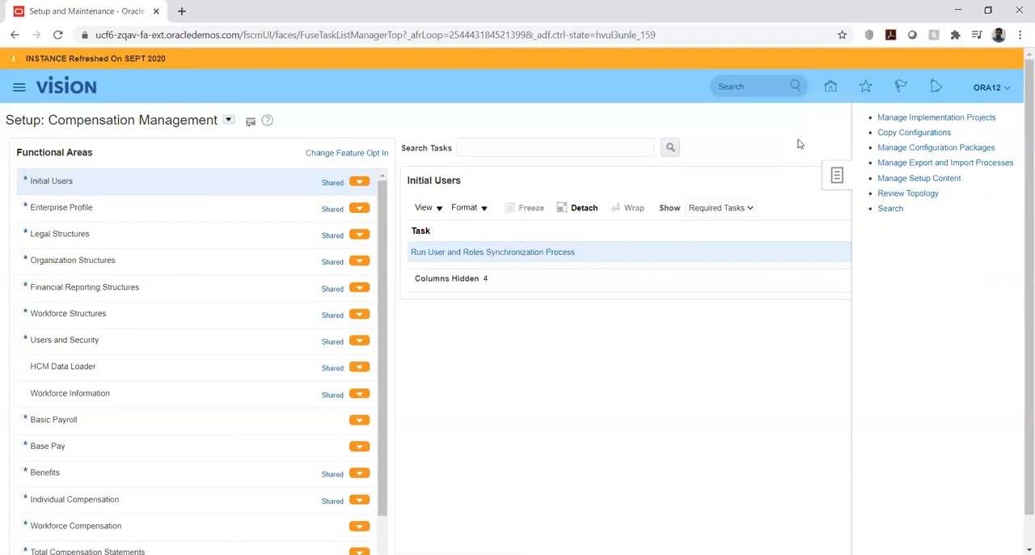
{"action": "left_click", "coordinate": [957, 117]}
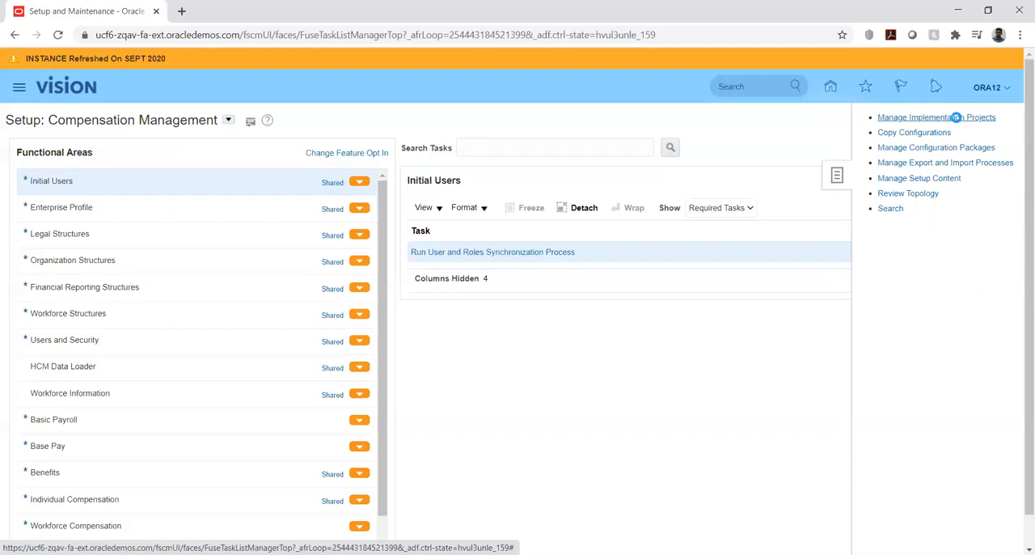
{"action": "left_click", "coordinate": [956, 117]}
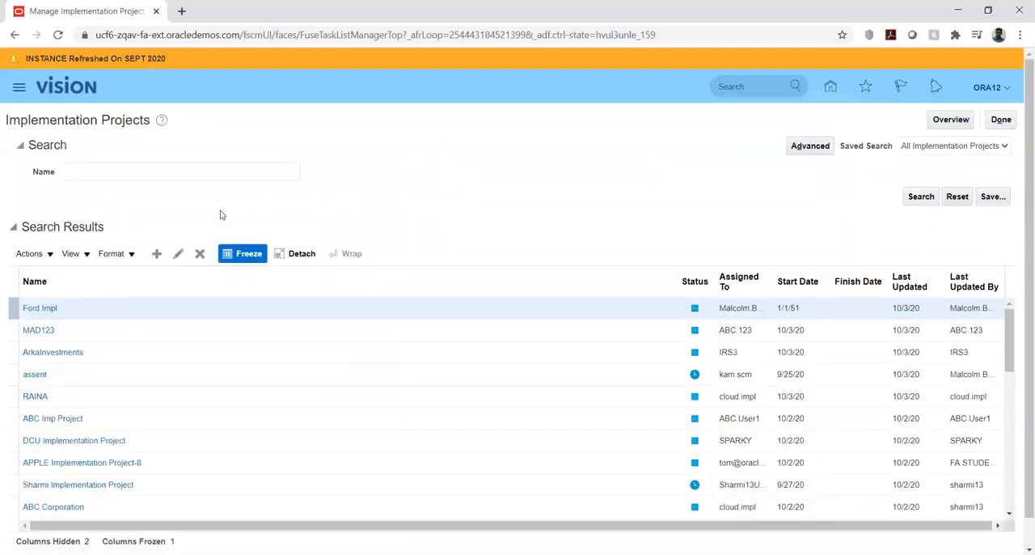
- Start a new implementation project and set its name to United Health
{"action": "left_click", "coordinate": [156, 257]}
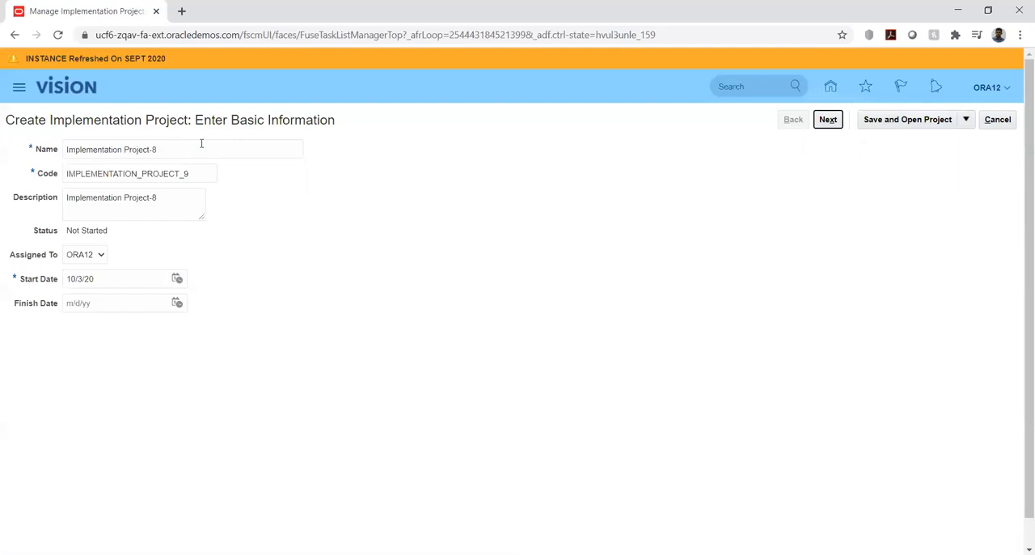
{"action": "double_click", "coordinate": [198, 150]}
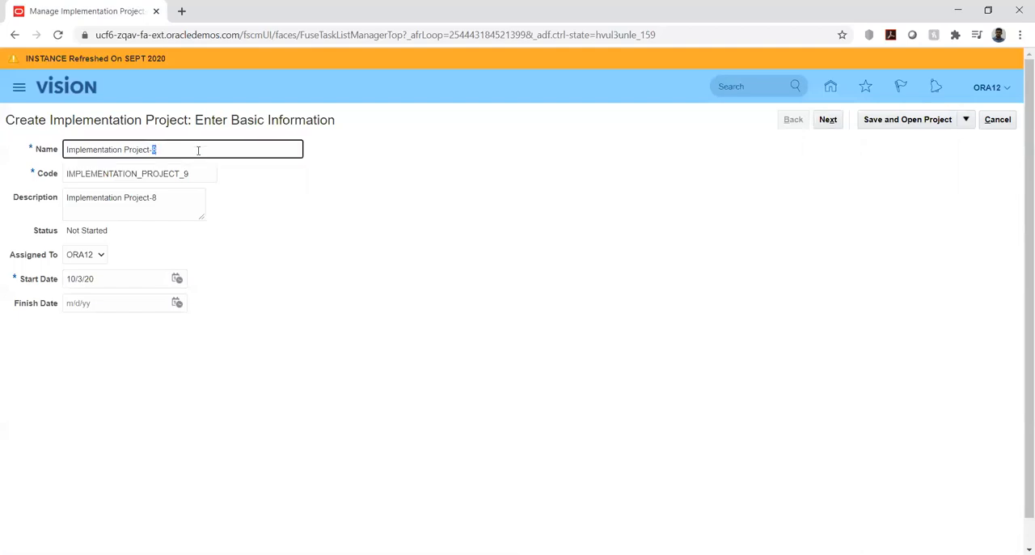
{"action": "triple_click", "coordinate": [198, 150]}
{"action": "type", "text": "U"}
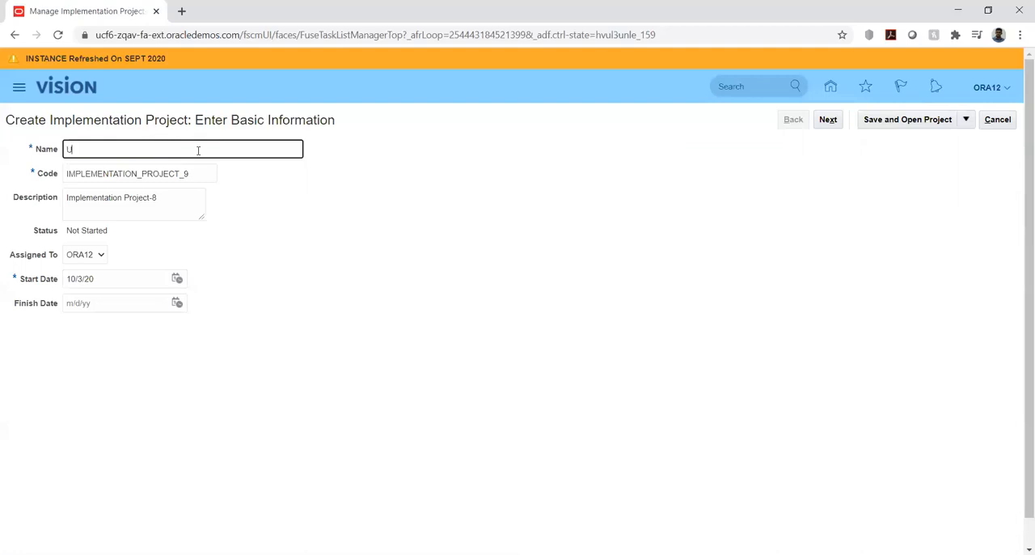
{"action": "type", "text": "nited Health"}
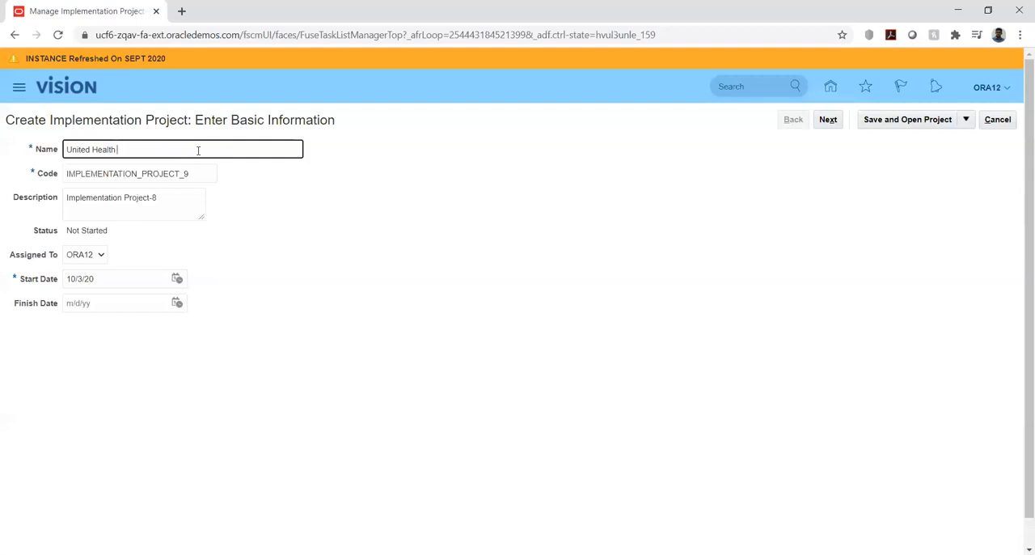
- Complete the implementation project's name as United Health Insurance Ltd
{"action": "type", "text": "Insurance Ltd"}
{"action": "key", "text": "Tab"}
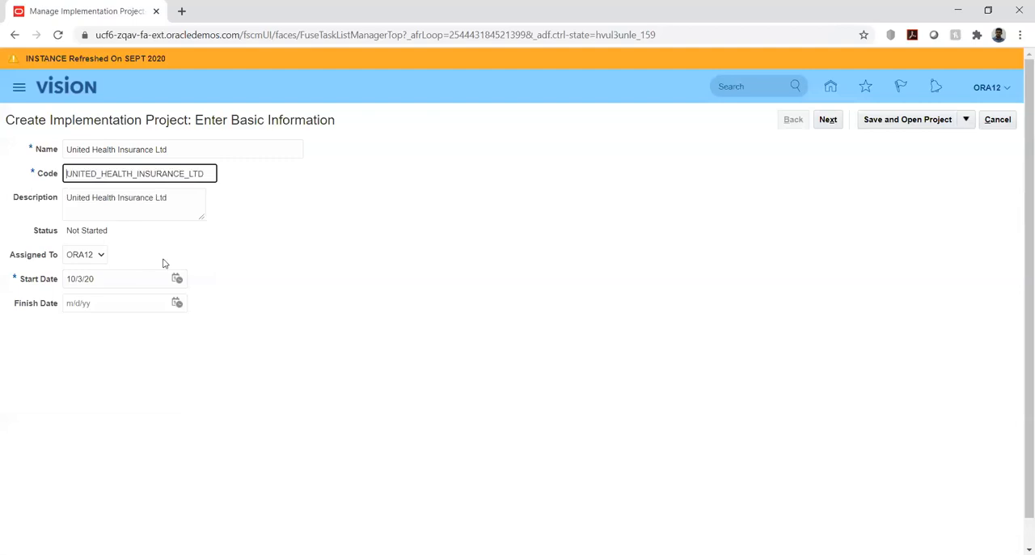
- Set the project's start date to 1/1/20 and continue to the selection of offerings to implement
{"action": "left_click", "coordinate": [178, 280]}
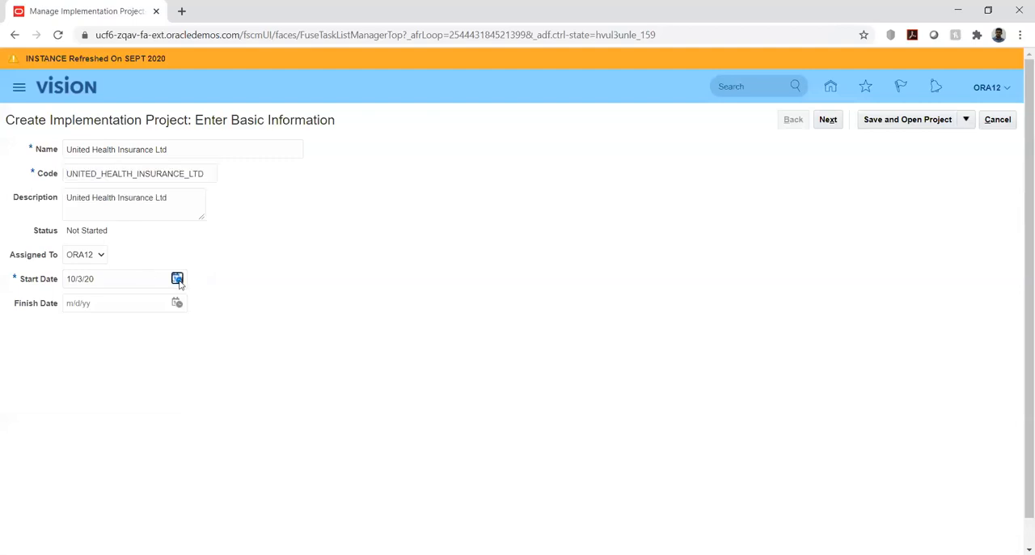
{"action": "left_click", "coordinate": [228, 304]}
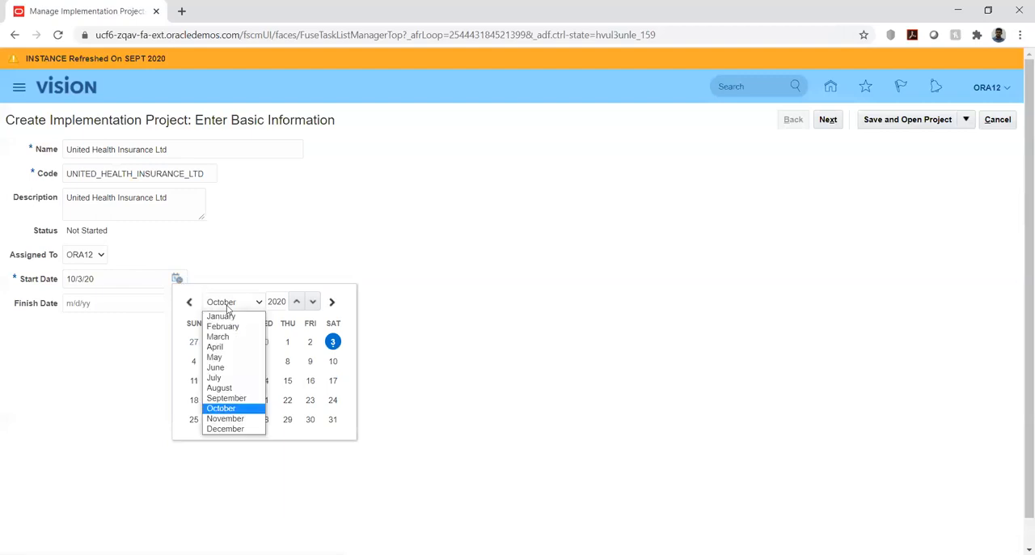
{"action": "left_click", "coordinate": [233, 317]}
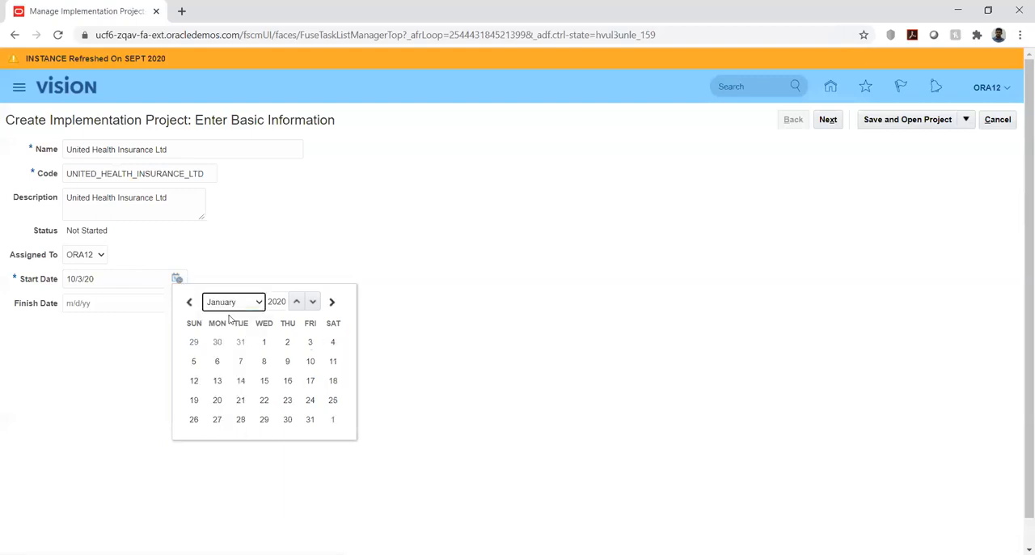
{"action": "left_click", "coordinate": [264, 341]}
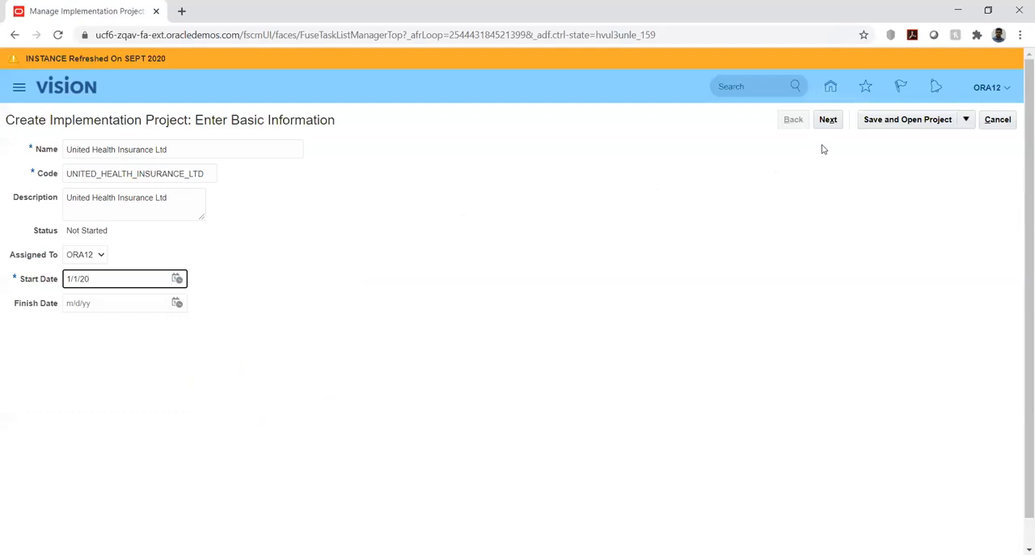
{"action": "left_click", "coordinate": [826, 122]}
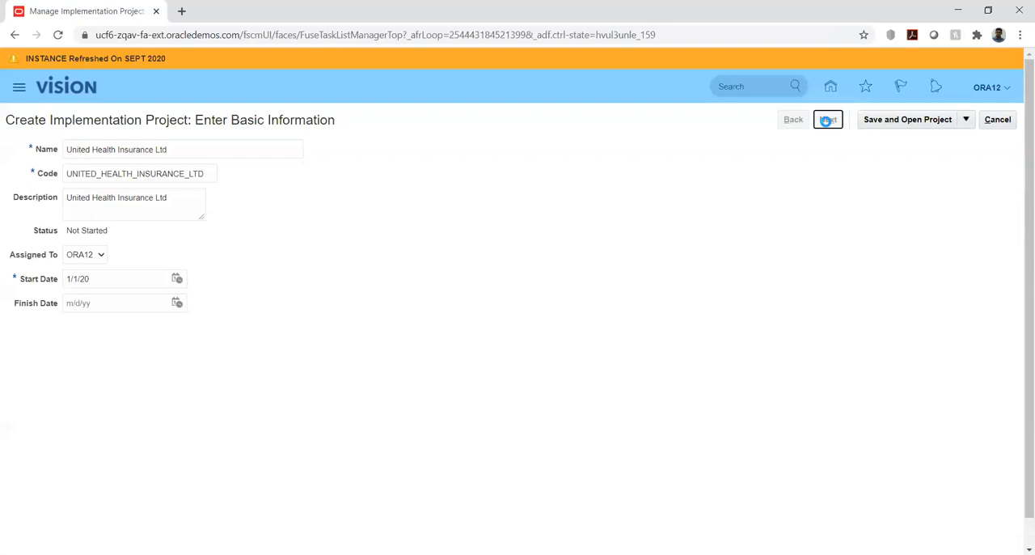
{"action": "left_click", "coordinate": [826, 120]}
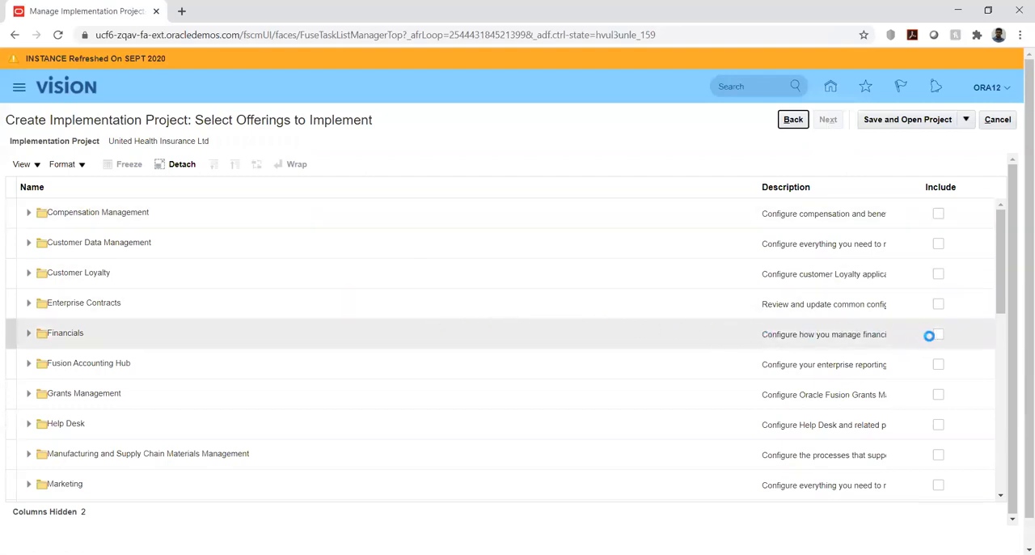
- Include the Financials offering with Supplier Invoice Processing, Expenses, Fixed Assets and Customer Invoice Processing
{"action": "left_click", "coordinate": [938, 335]}
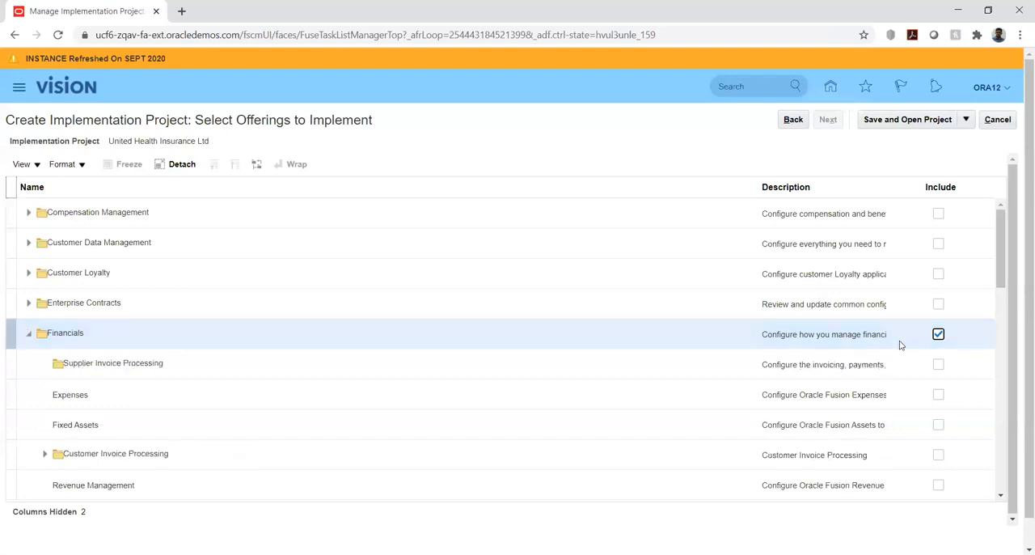
{"action": "left_click", "coordinate": [938, 365]}
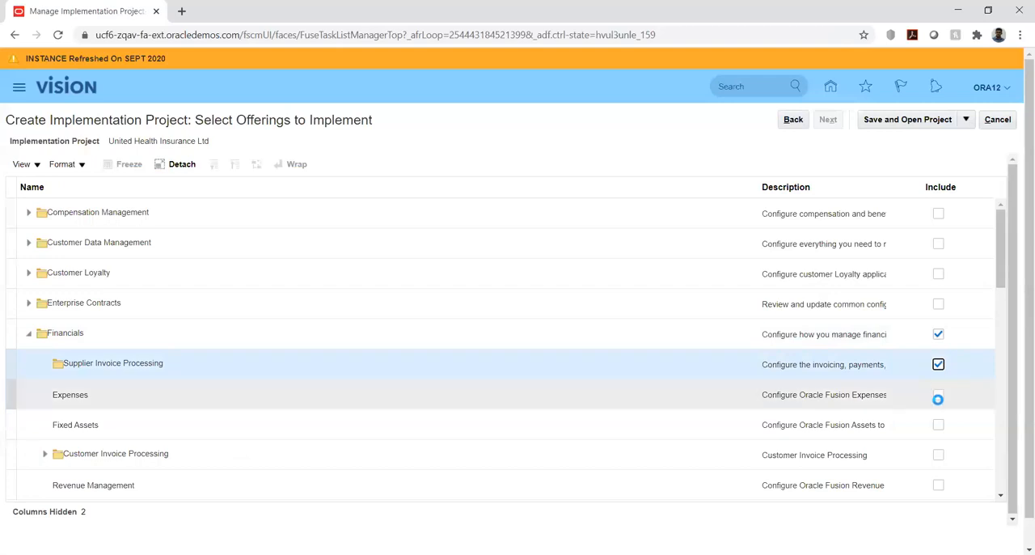
{"action": "left_click", "coordinate": [938, 396]}
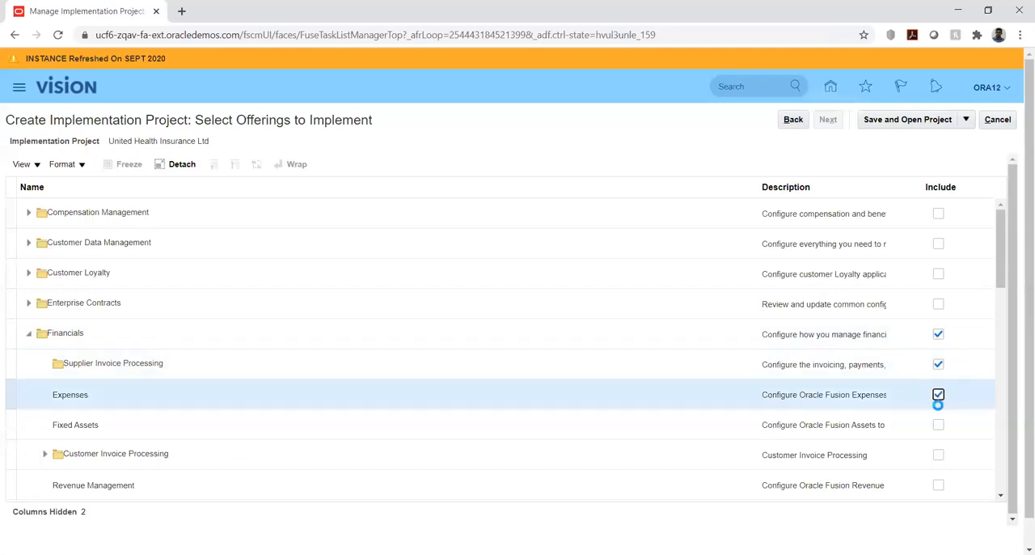
{"action": "left_click", "coordinate": [938, 425]}
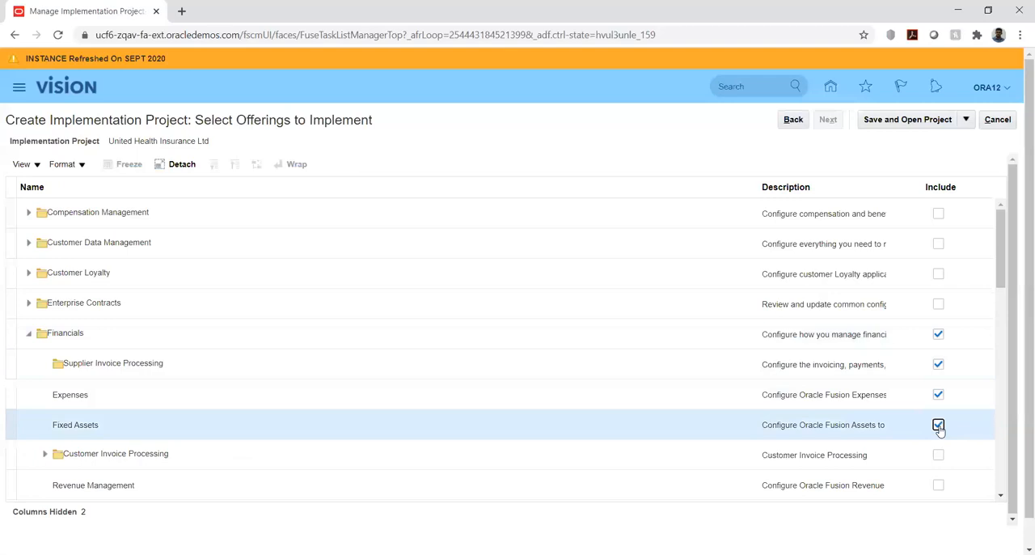
{"action": "left_click", "coordinate": [938, 455]}
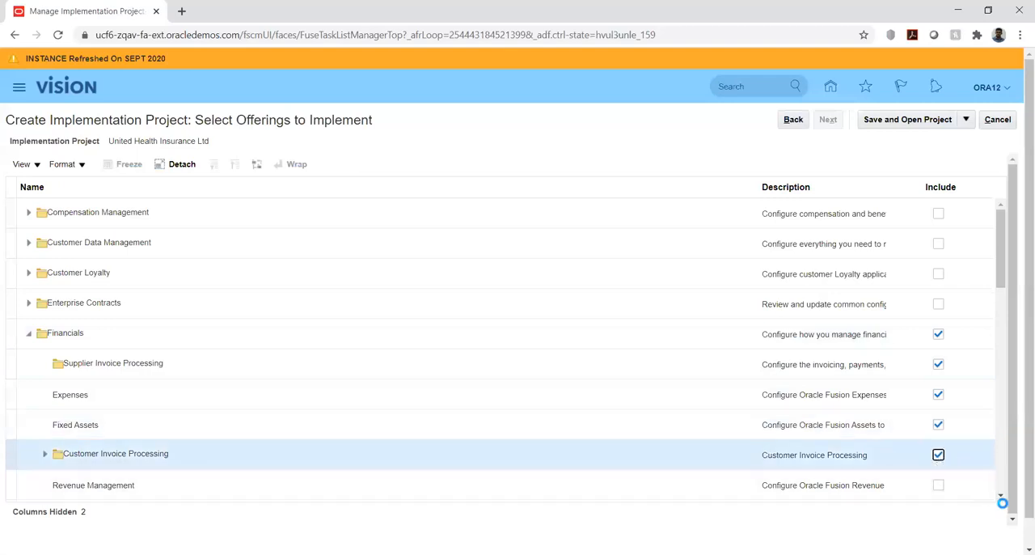
- Include Revenue Management, Intercompany, Budgetary Control and Encumbrance Accounting, Financial Business Intelligence Analytics and Joint Venture Management under Financials
{"action": "scroll", "coordinate": [1003, 502], "scroll_direction": "down", "scroll_amount": 5}
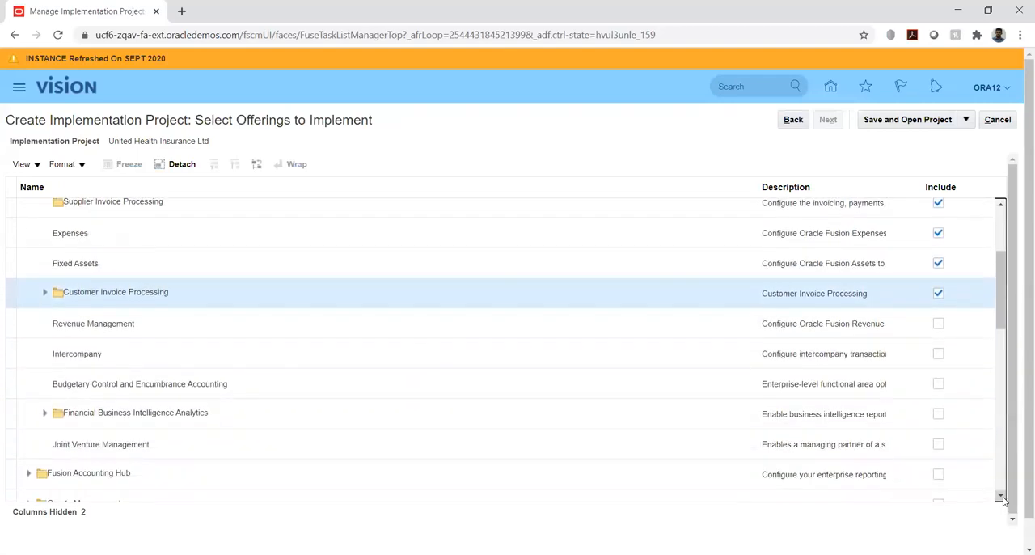
{"action": "left_click", "coordinate": [1001, 498]}
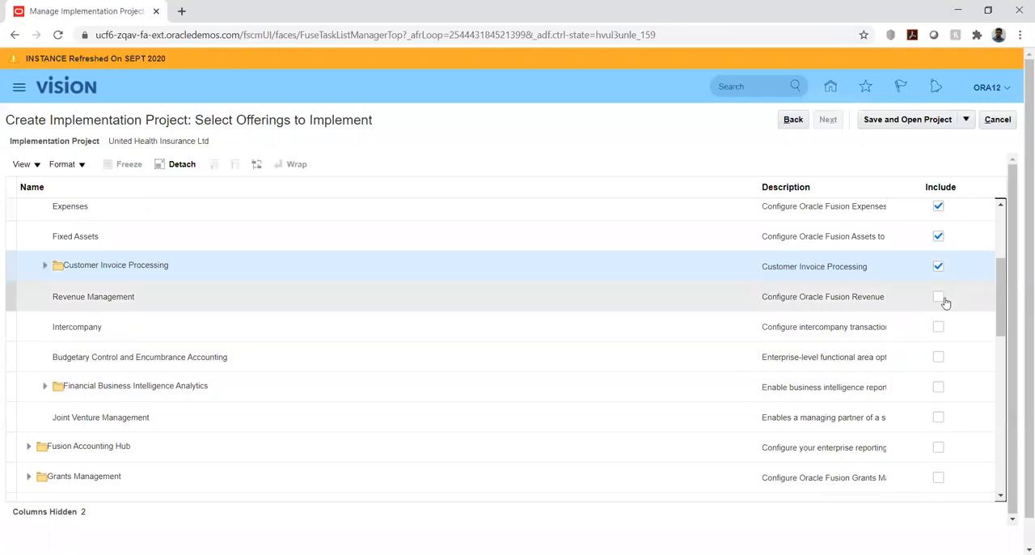
{"action": "left_click", "coordinate": [940, 298]}
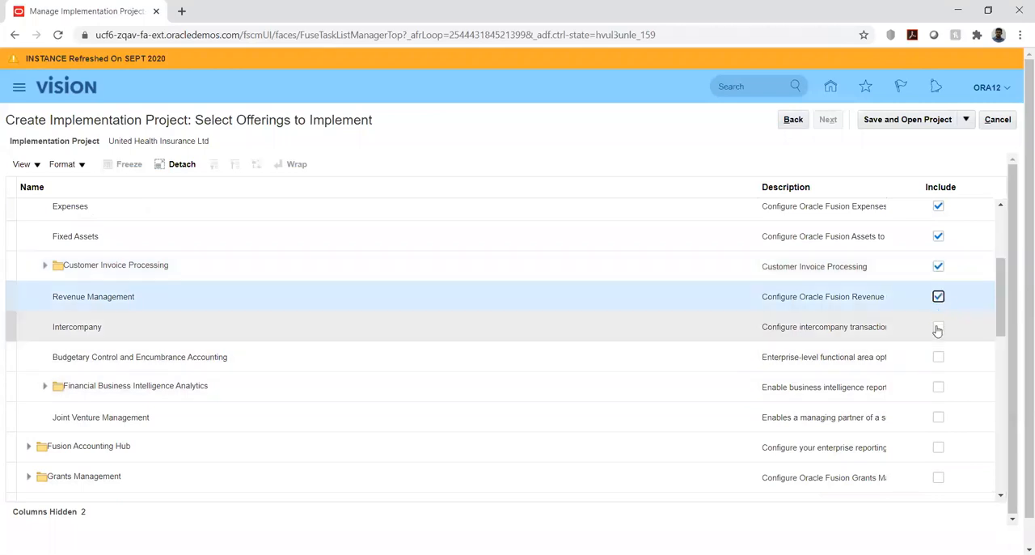
{"action": "left_click", "coordinate": [938, 328]}
{"action": "left_click", "coordinate": [938, 359]}
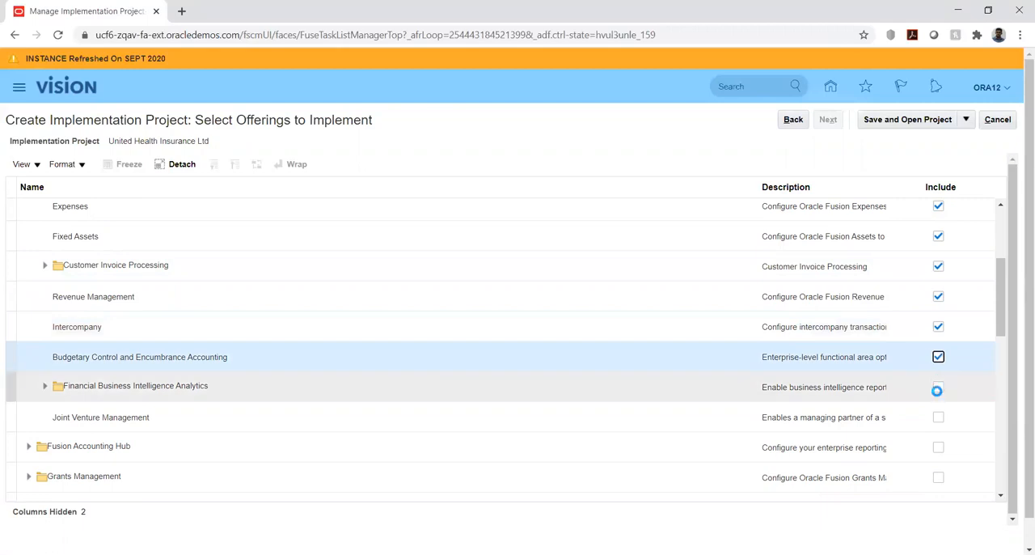
{"action": "left_click", "coordinate": [938, 389]}
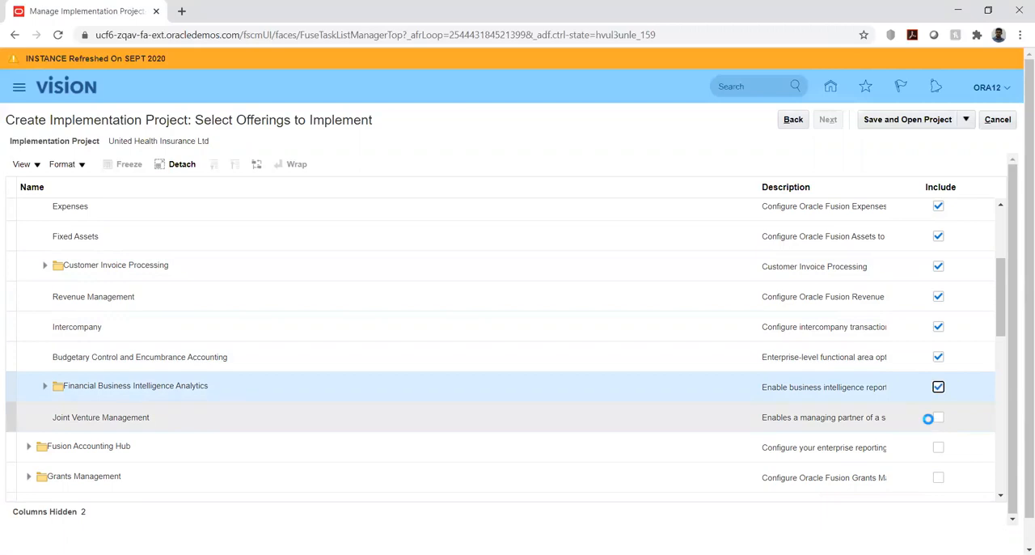
{"action": "left_click", "coordinate": [938, 419]}
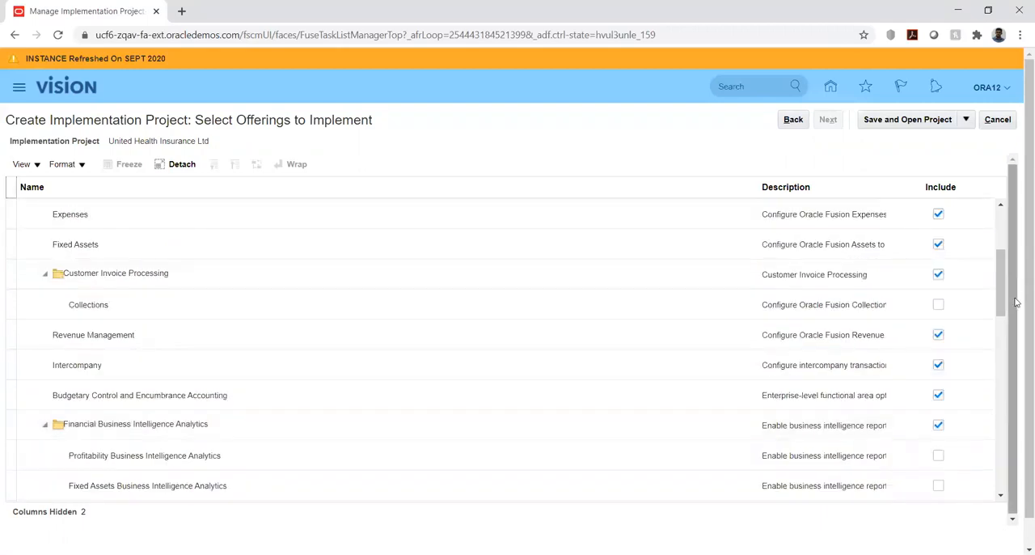
- Include Collections and the Profitability, Fixed Assets, General Ledger, Accounts Payable and Employee Expenses Business Intelligence Analytics options
{"action": "left_click", "coordinate": [938, 305]}
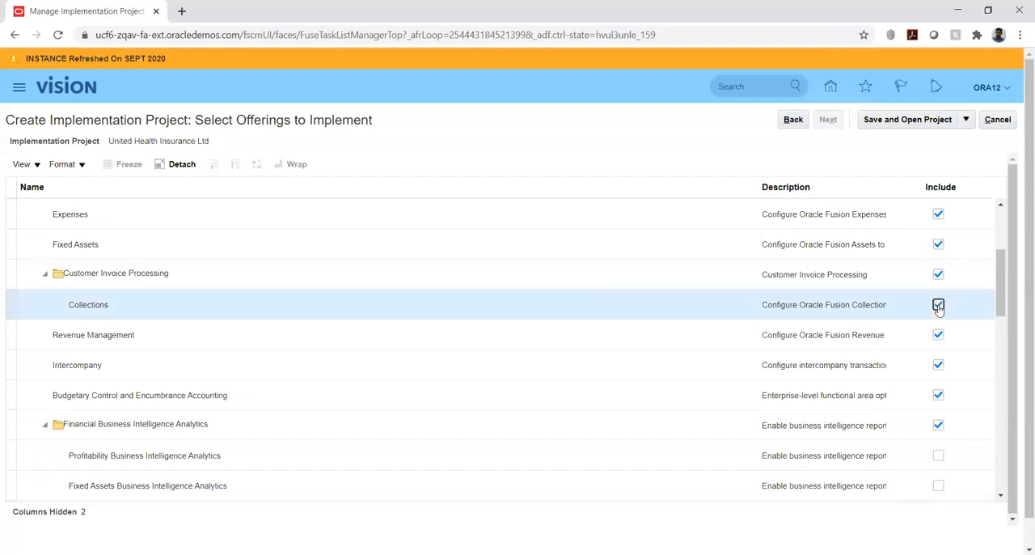
{"action": "left_click", "coordinate": [939, 458]}
{"action": "left_click", "coordinate": [1002, 496]}
{"action": "left_click", "coordinate": [1003, 497]}
{"action": "left_click", "coordinate": [1003, 496]}
{"action": "left_click", "coordinate": [1002, 497]}
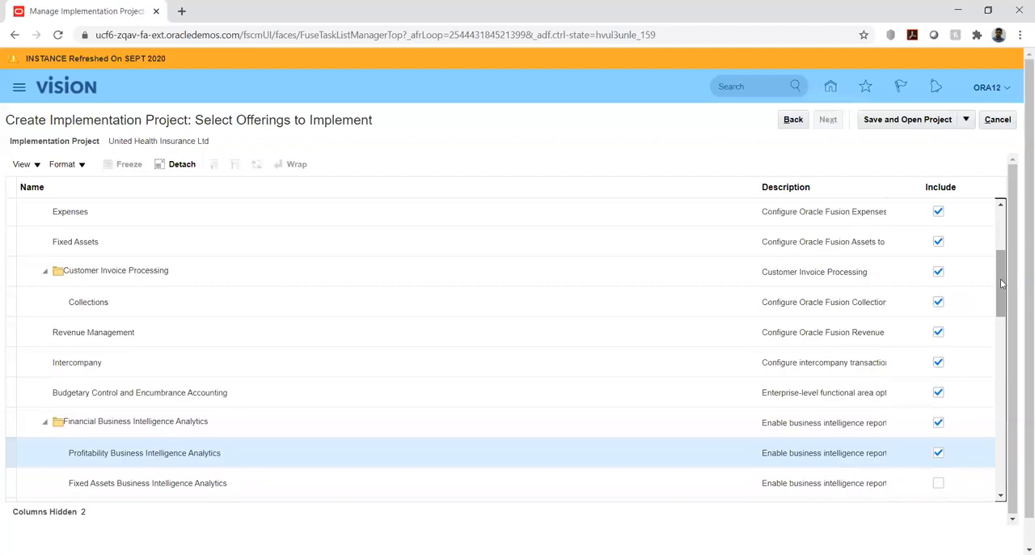
{"action": "left_click_drag", "start_coordinate": [1001, 283], "coordinate": [1001, 323]}
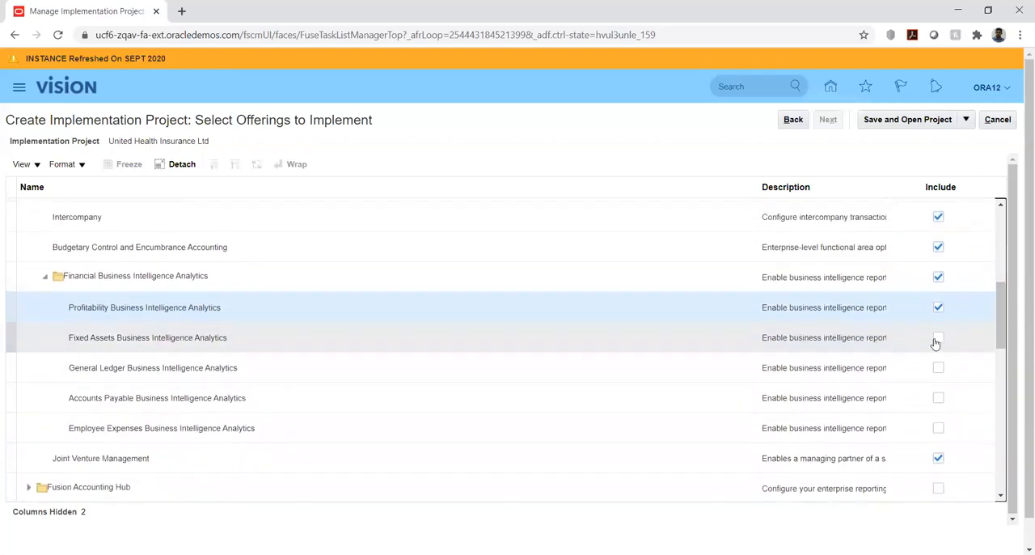
{"action": "left_click", "coordinate": [937, 350]}
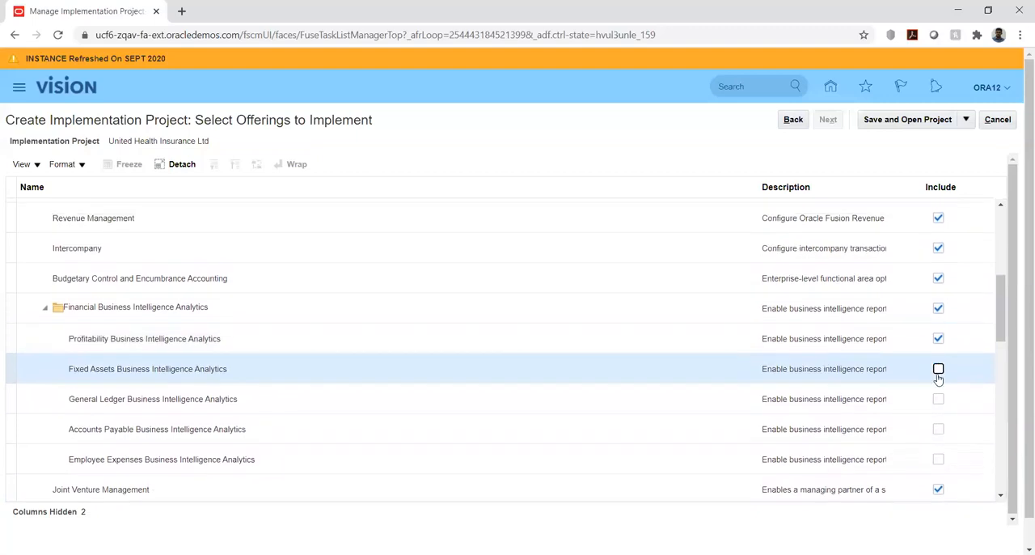
{"action": "left_click", "coordinate": [938, 380]}
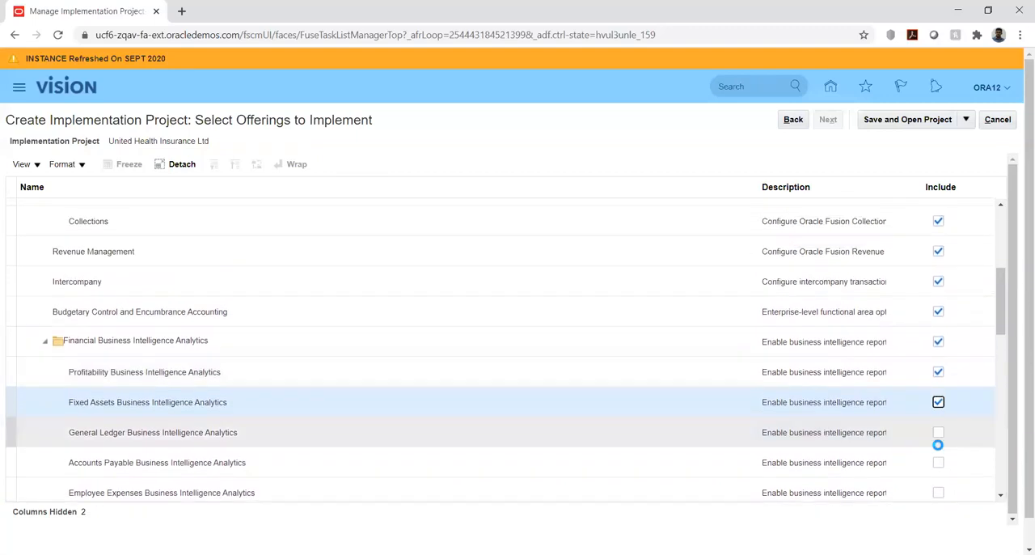
{"action": "left_click", "coordinate": [938, 436]}
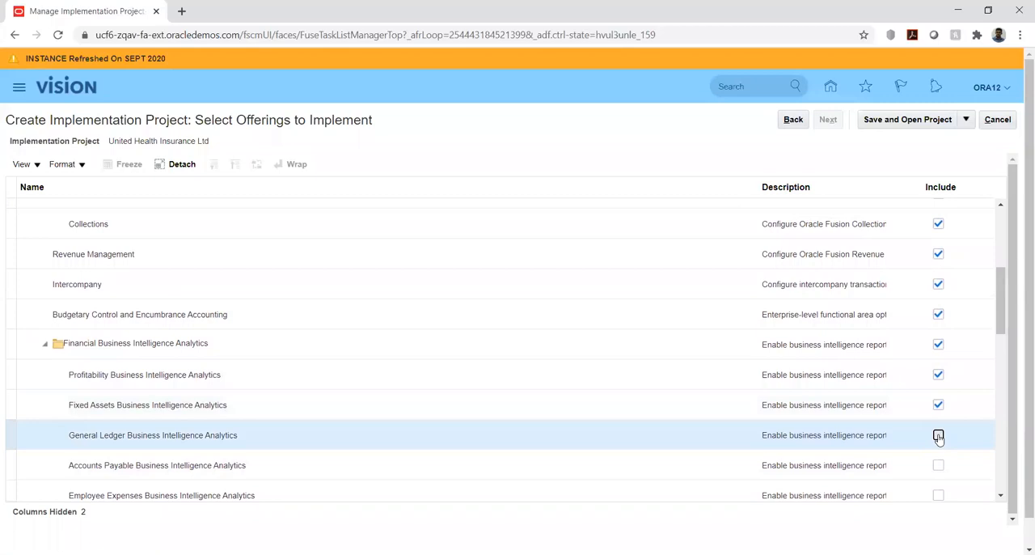
{"action": "left_click", "coordinate": [938, 468]}
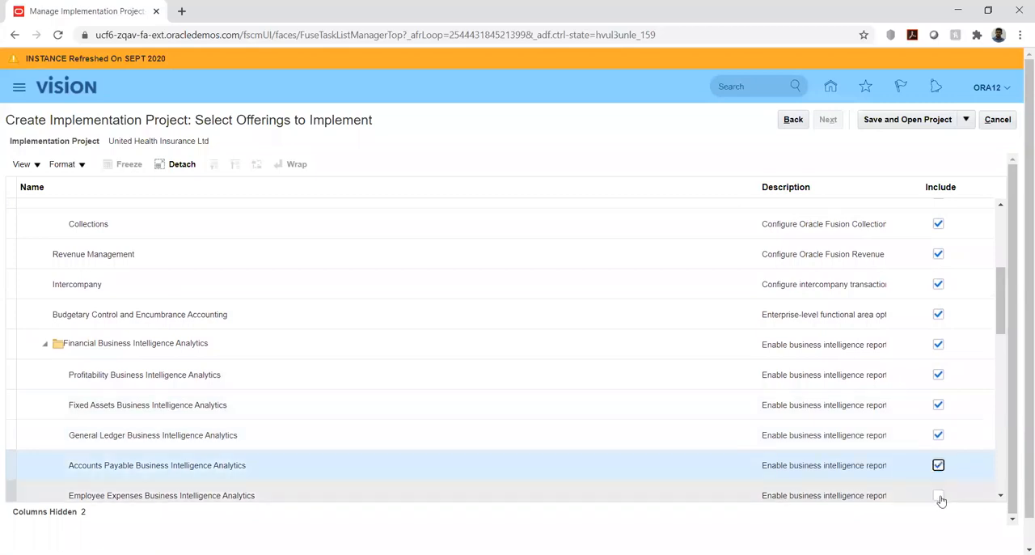
{"action": "left_click", "coordinate": [938, 497]}
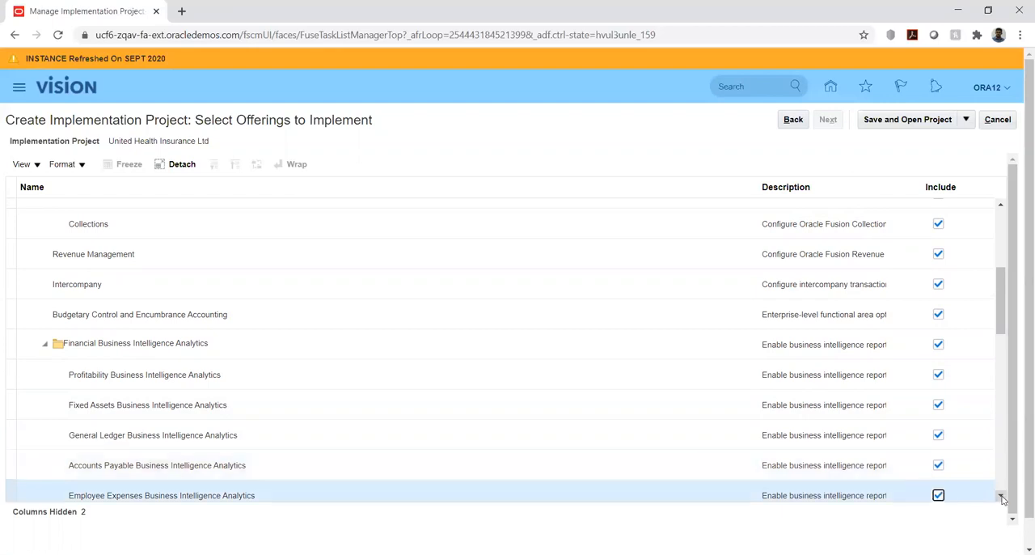
- Check the selected Financials offerings, save and open the implementation project, and reload the page
{"action": "left_click_drag", "start_coordinate": [1003, 296], "coordinate": [1001, 322]}
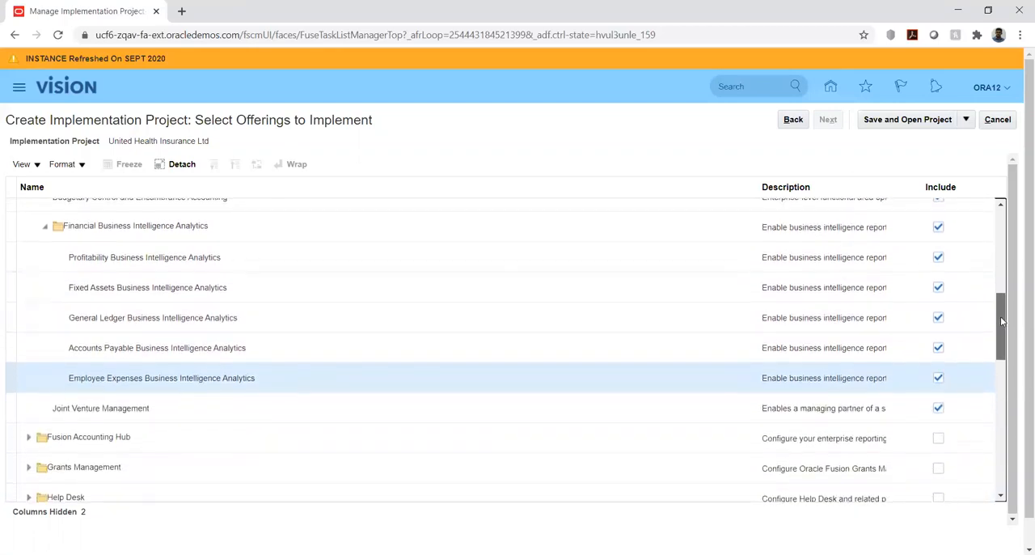
{"action": "left_click_drag", "start_coordinate": [1001, 322], "coordinate": [1014, 252]}
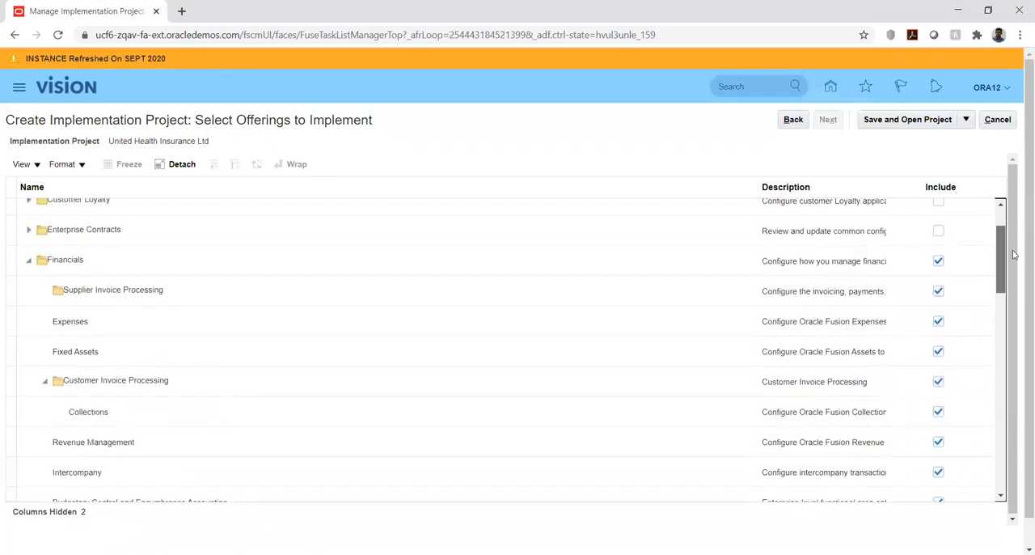
{"action": "left_click", "coordinate": [887, 125]}
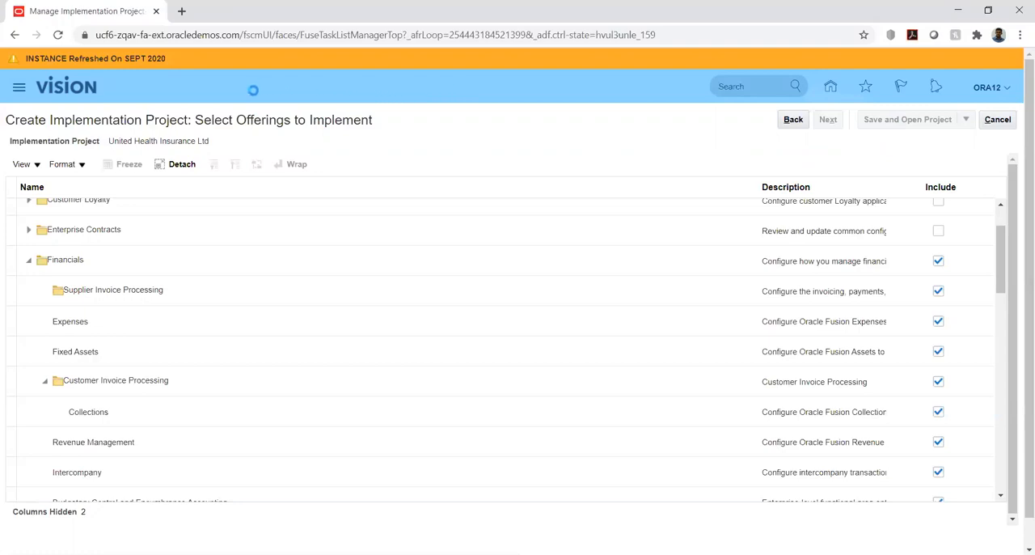
{"action": "left_click", "coordinate": [59, 36]}
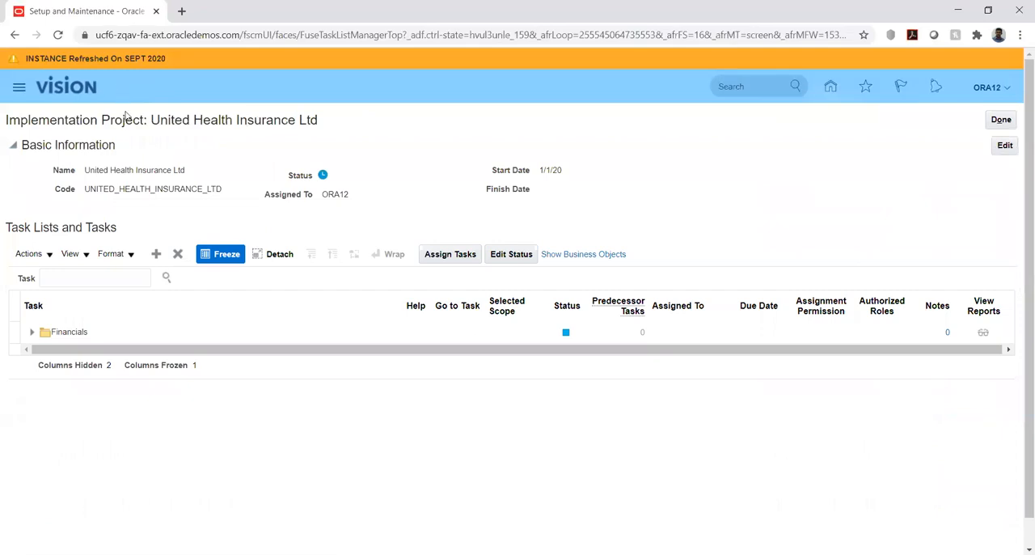
- Expand the Financials task list of the project and look through its configuration tasks
{"action": "left_click", "coordinate": [31, 333]}
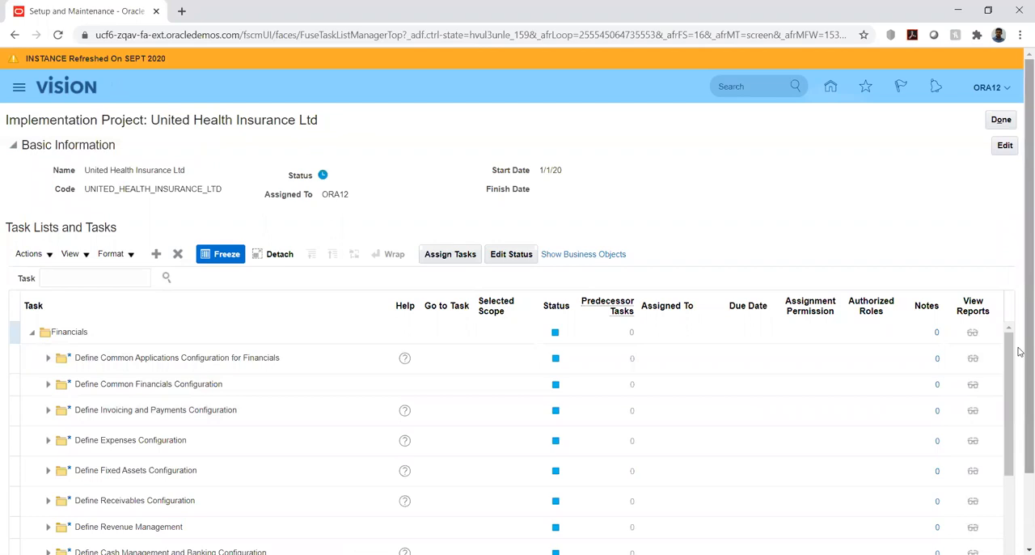
{"action": "scroll", "coordinate": [1019, 350], "scroll_direction": "down", "scroll_amount": 2}
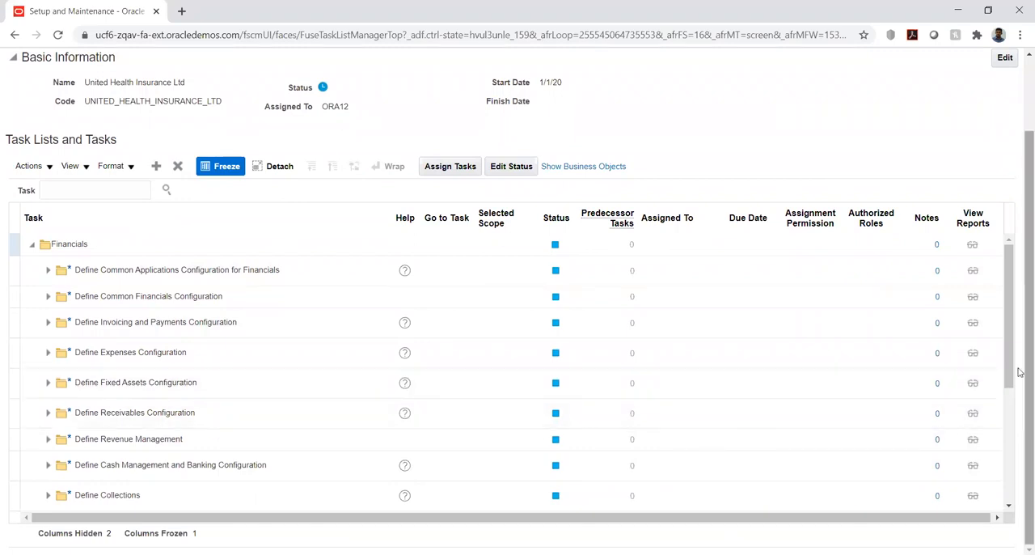
{"action": "left_click_drag", "start_coordinate": [1019, 371], "coordinate": [1019, 303]}
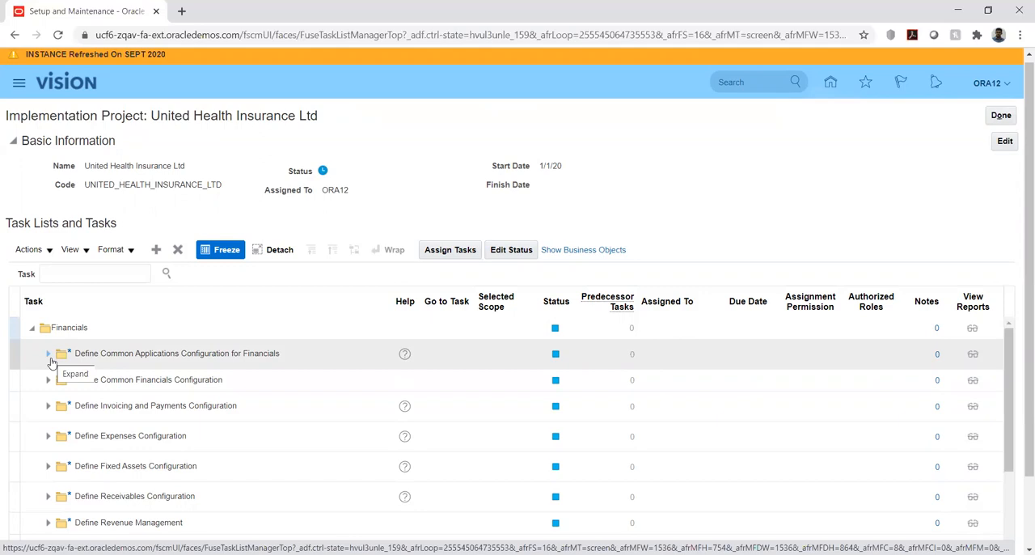
{"action": "left_click", "coordinate": [127, 407]}
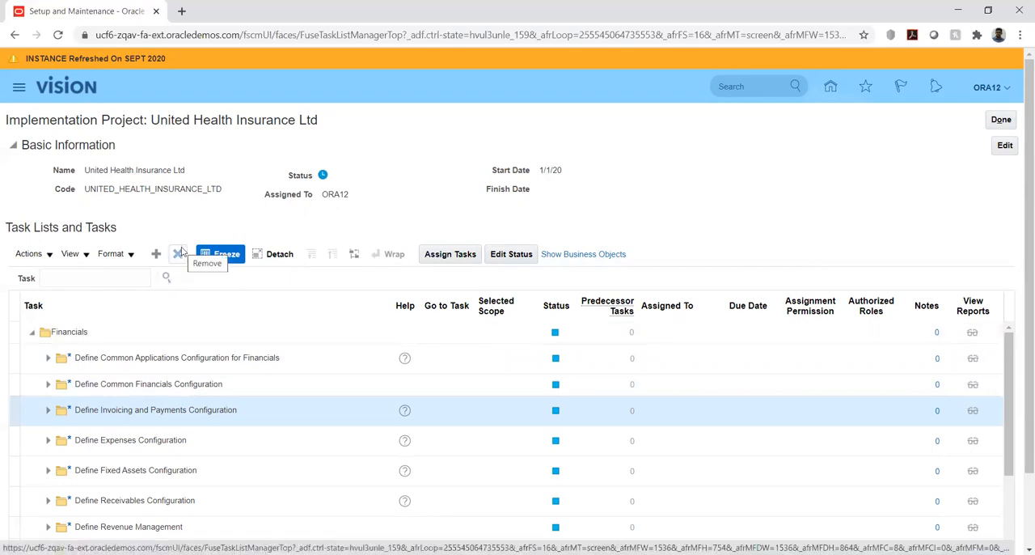
{"action": "left_click", "coordinate": [49, 255]}
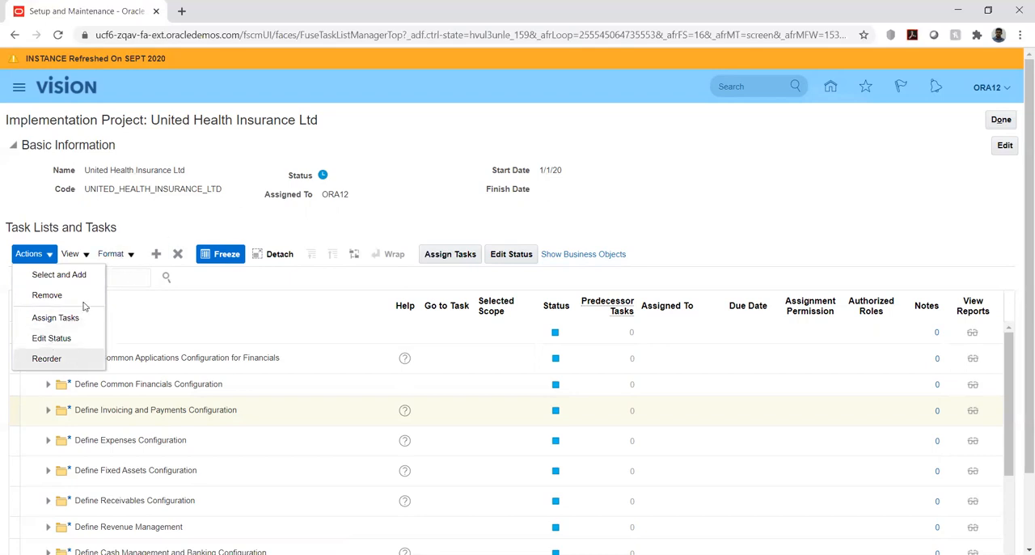
{"action": "left_click", "coordinate": [156, 227]}
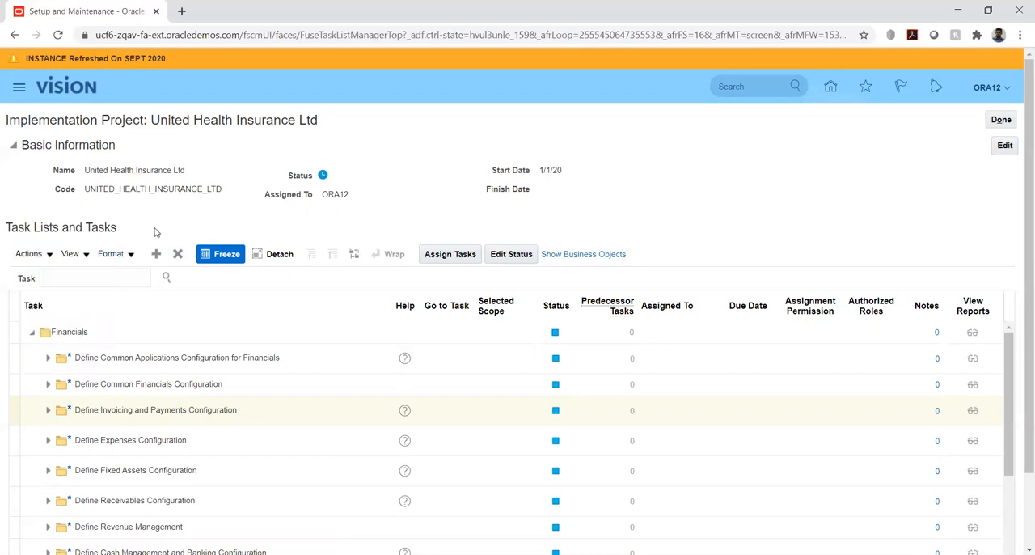
{"action": "left_click", "coordinate": [112, 280]}
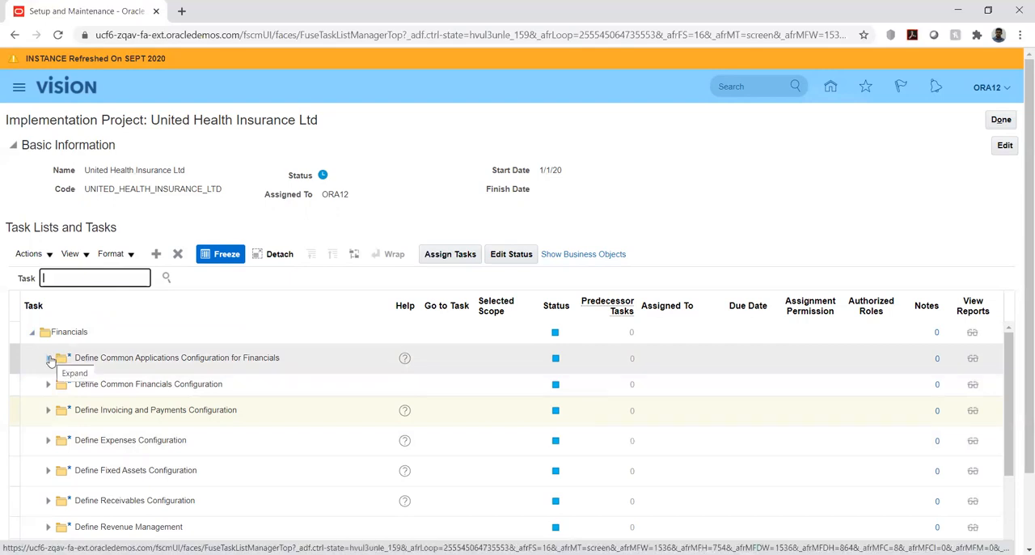
- Expand Define Common Applications Configuration for Financials and, within it, Define Enterprise Structures for Financials
{"action": "left_click", "coordinate": [50, 358]}
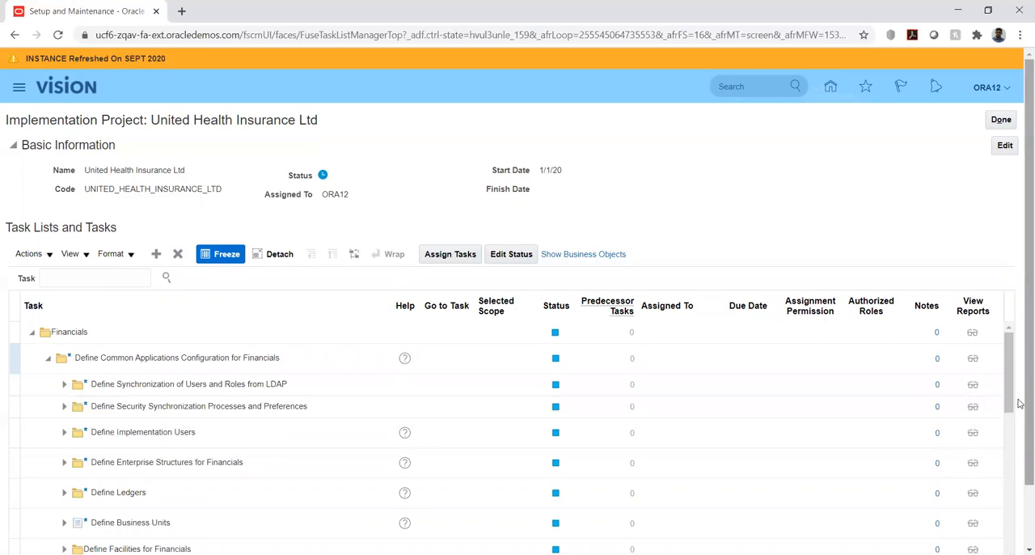
{"action": "scroll", "coordinate": [1019, 403], "scroll_direction": "down", "scroll_amount": 2}
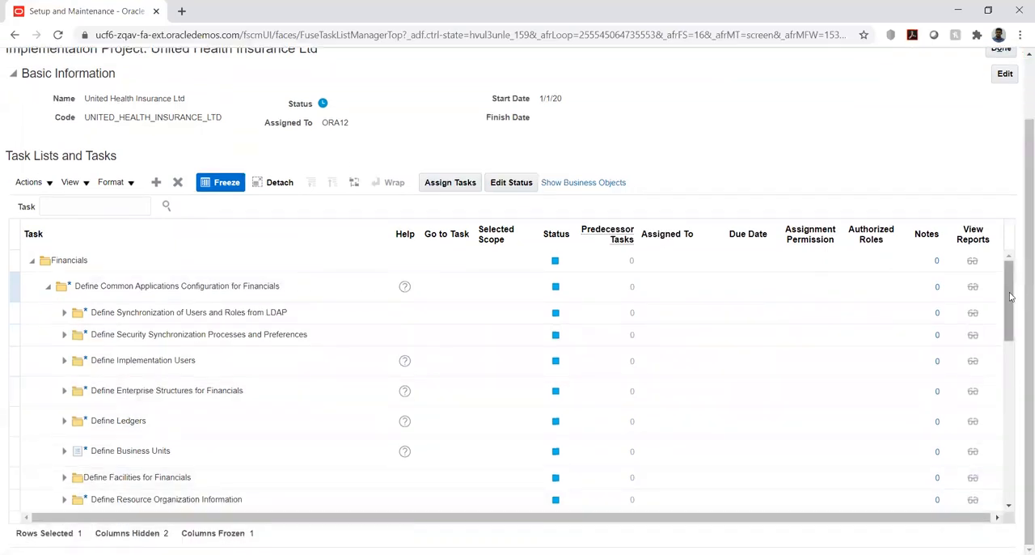
{"action": "left_click_drag", "start_coordinate": [1009, 297], "coordinate": [1009, 305]}
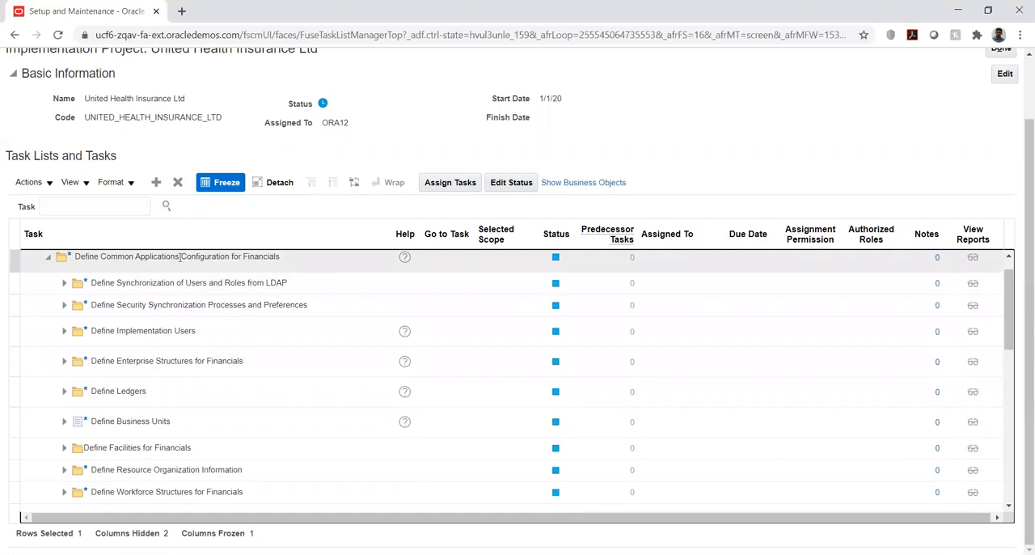
{"action": "left_click", "coordinate": [64, 361]}
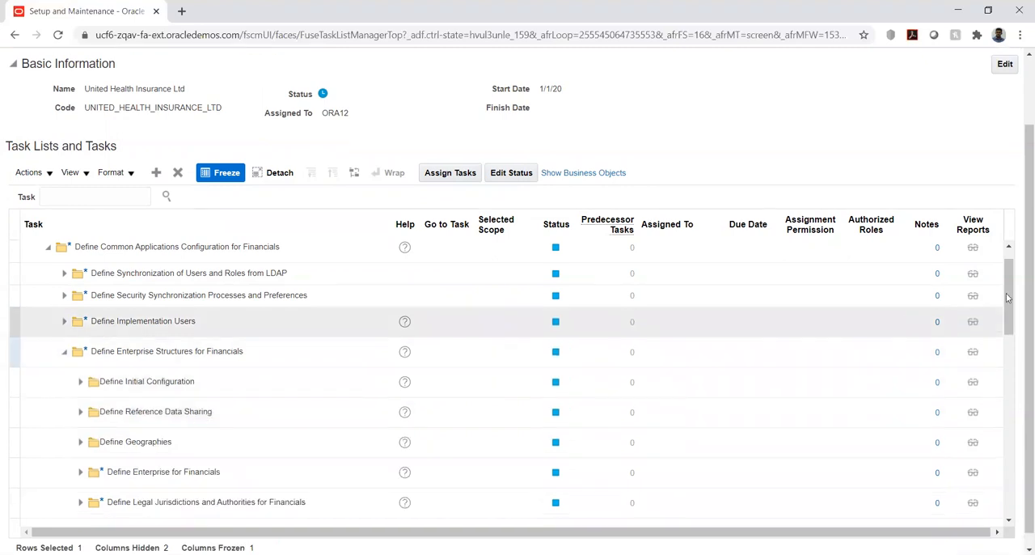
{"action": "left_click_drag", "start_coordinate": [1012, 291], "coordinate": [1010, 325]}
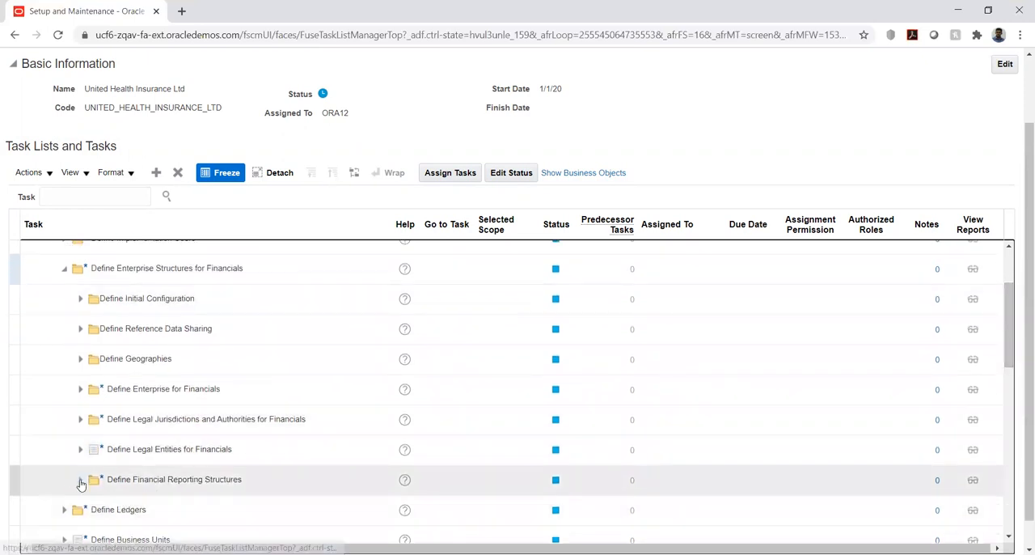
- Expand Define Financial Reporting Structures down to Define Chart of Accounts and open the Manage Chart of Accounts Value Sets task
{"action": "left_click", "coordinate": [80, 480]}
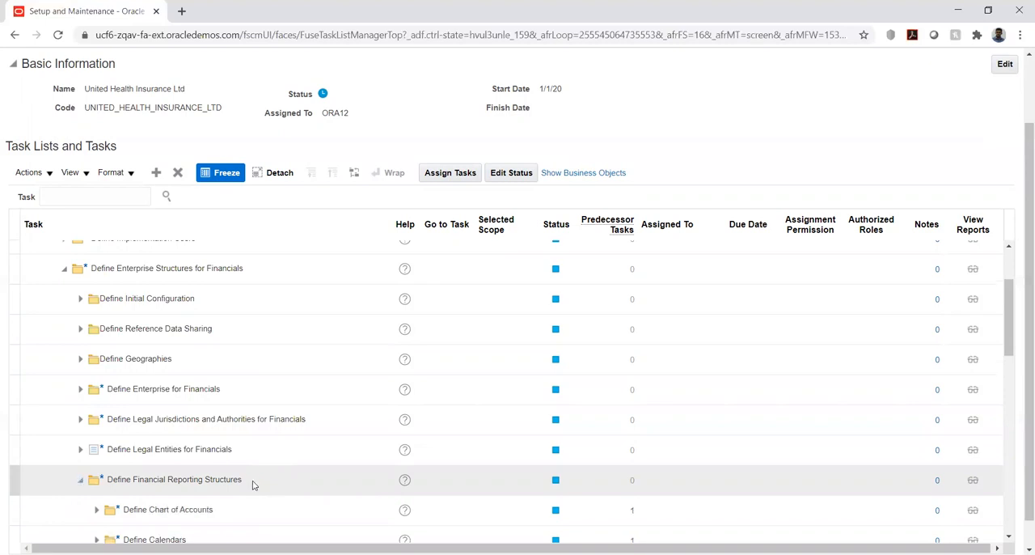
{"action": "left_click", "coordinate": [95, 516]}
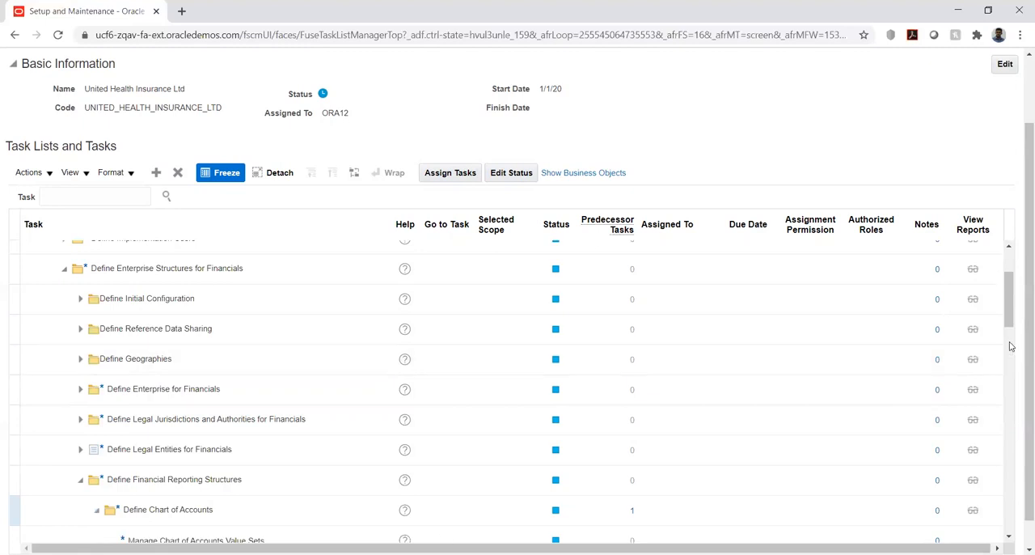
{"action": "left_click_drag", "start_coordinate": [1008, 332], "coordinate": [1009, 366]}
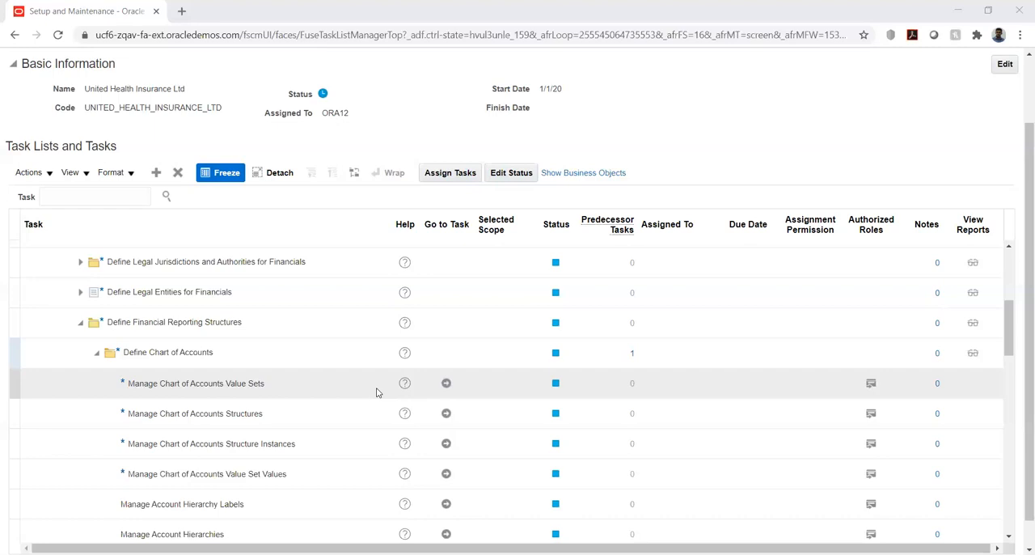
{"action": "left_click", "coordinate": [446, 385]}
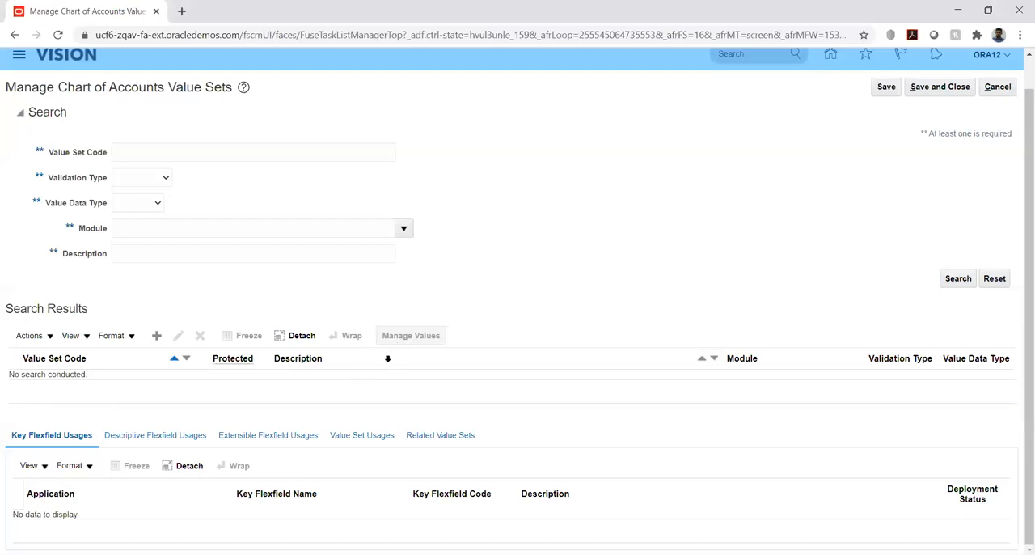
- Start a new value set with UHI_COMP as both its value set code and description
{"action": "left_click", "coordinate": [159, 341]}
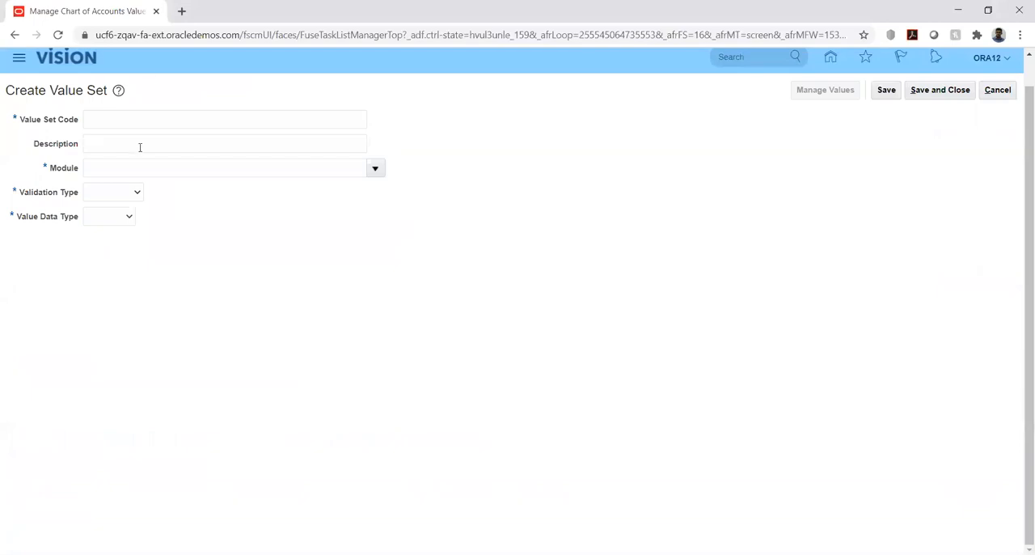
{"action": "left_click", "coordinate": [142, 127]}
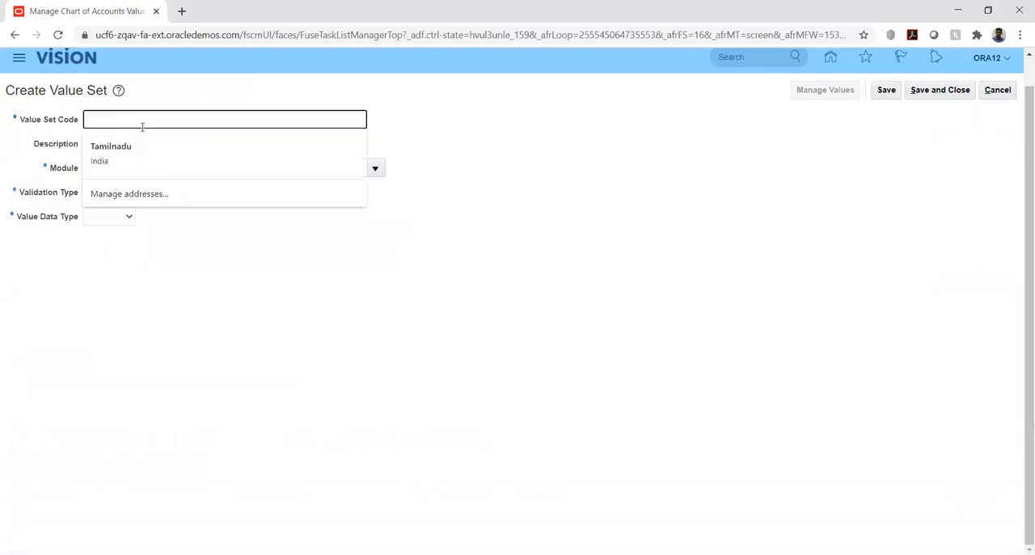
{"action": "type", "text": "H"}
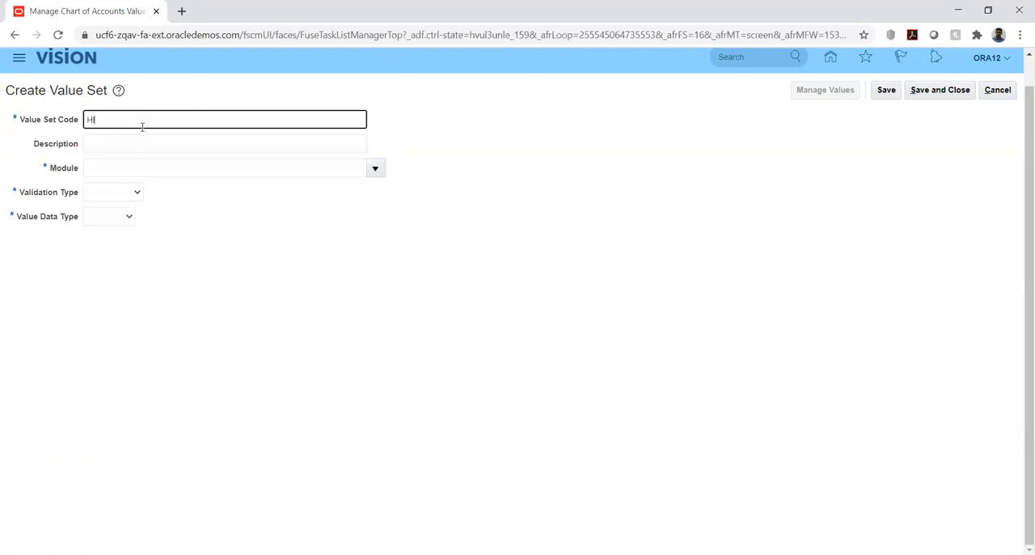
{"action": "key", "text": "BackSpace"}
{"action": "type", "text": "UHI_Com"}
{"action": "key", "text": "BackSpace"}
{"action": "key", "text": "BackSpace"}
{"action": "type", "text": "OMP"}
{"action": "key", "text": "ctrl+a"}
{"action": "key", "text": "ctrl+c"}
{"action": "key", "text": "Tab"}
{"action": "key", "text": "ctrl+v"}
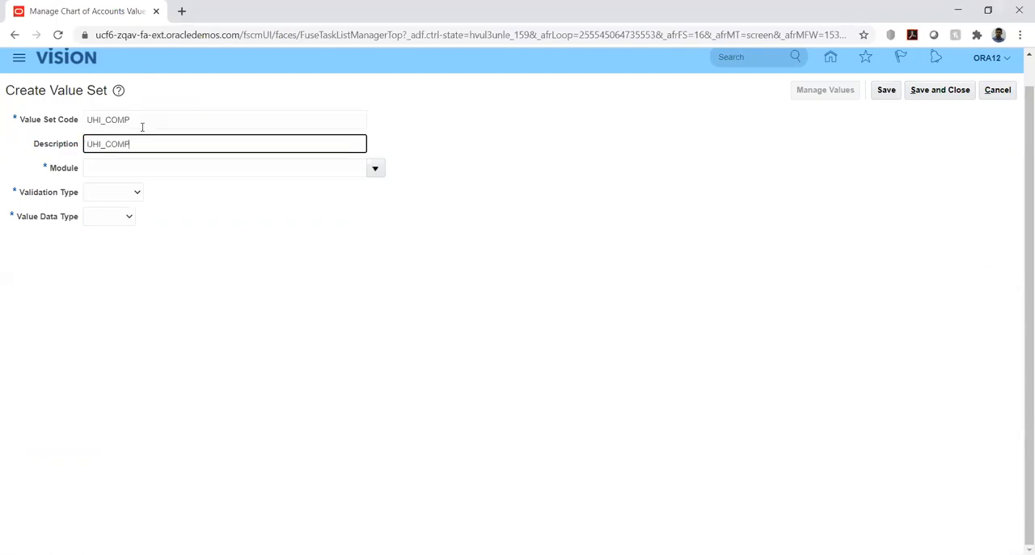
- Assign UHI_COMP to the General Ledger module with Independent validation type and Character value data type
{"action": "left_click", "coordinate": [375, 169]}
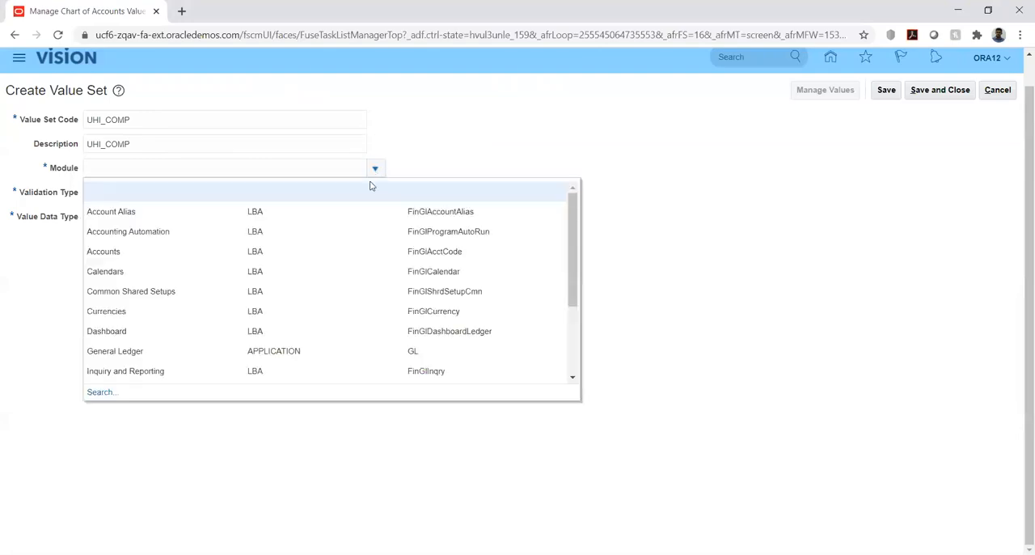
{"action": "left_click", "coordinate": [131, 356]}
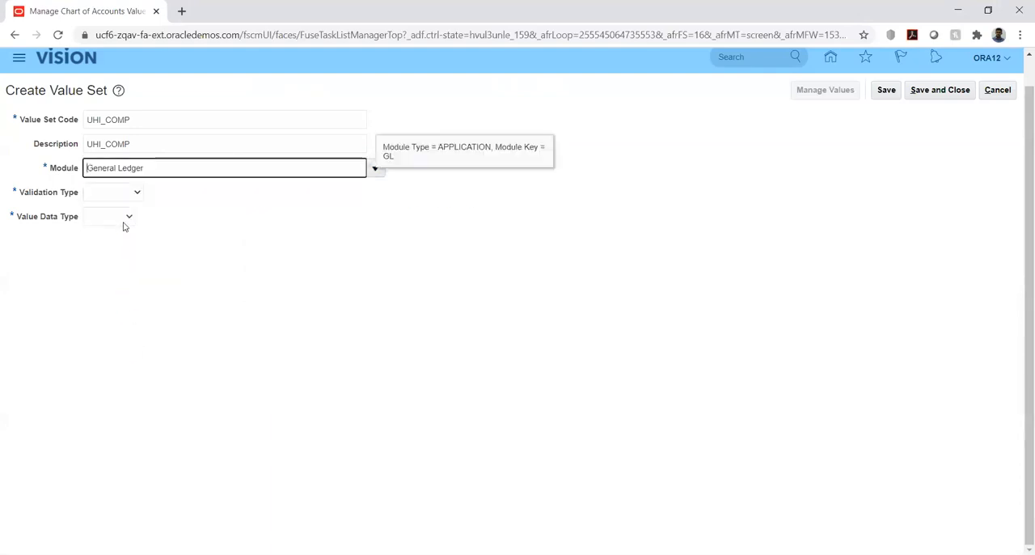
{"action": "left_click", "coordinate": [126, 194]}
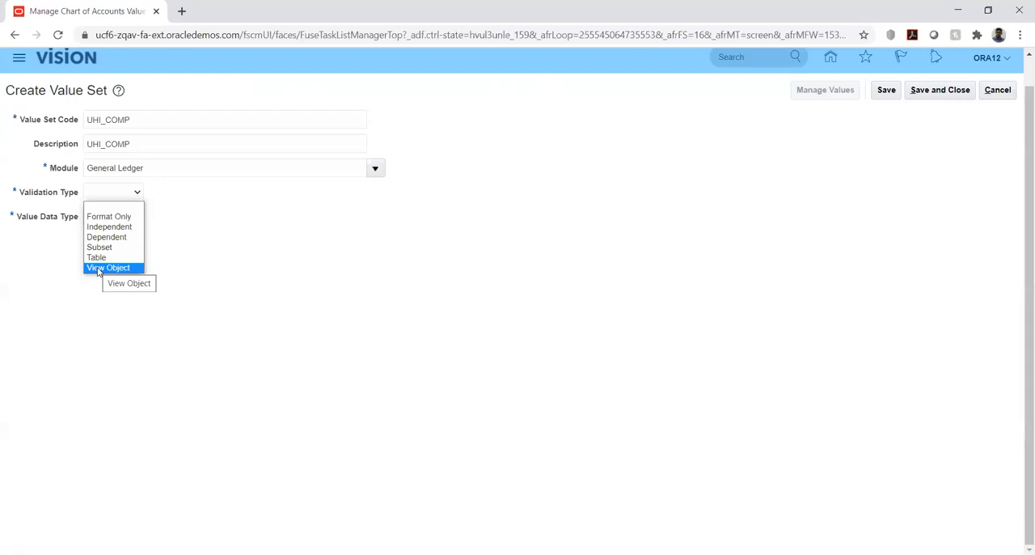
{"action": "left_click", "coordinate": [109, 227]}
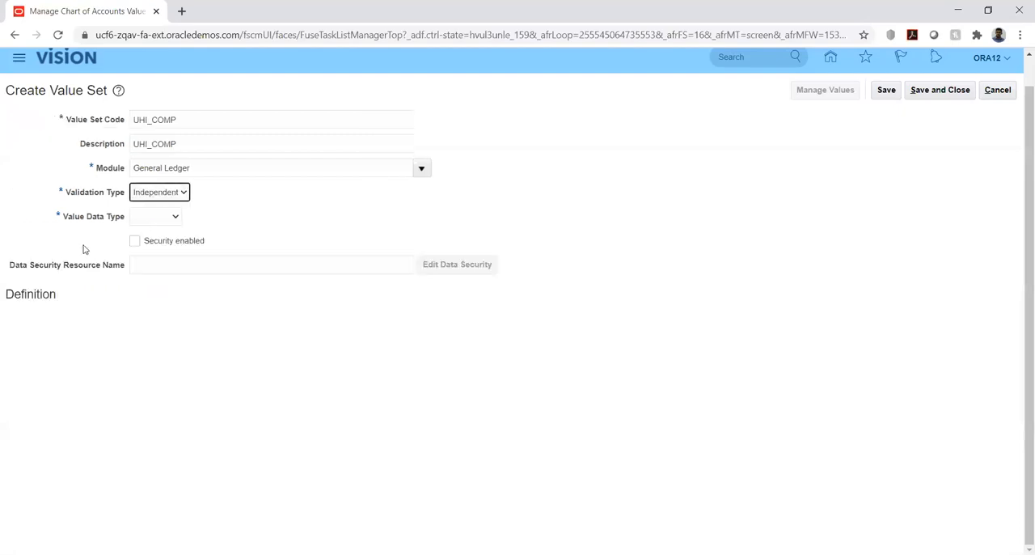
{"action": "left_click", "coordinate": [172, 218]}
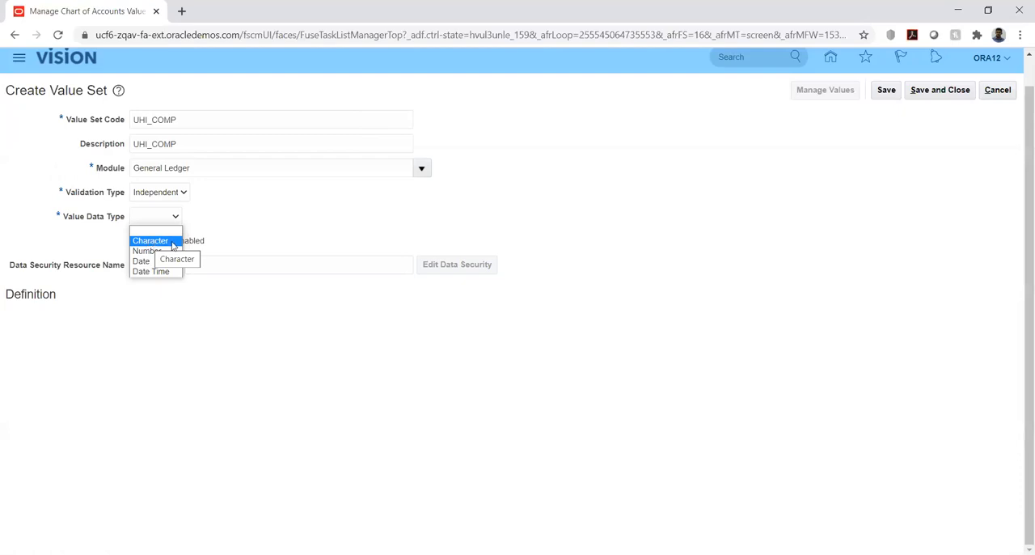
{"action": "left_click", "coordinate": [175, 242]}
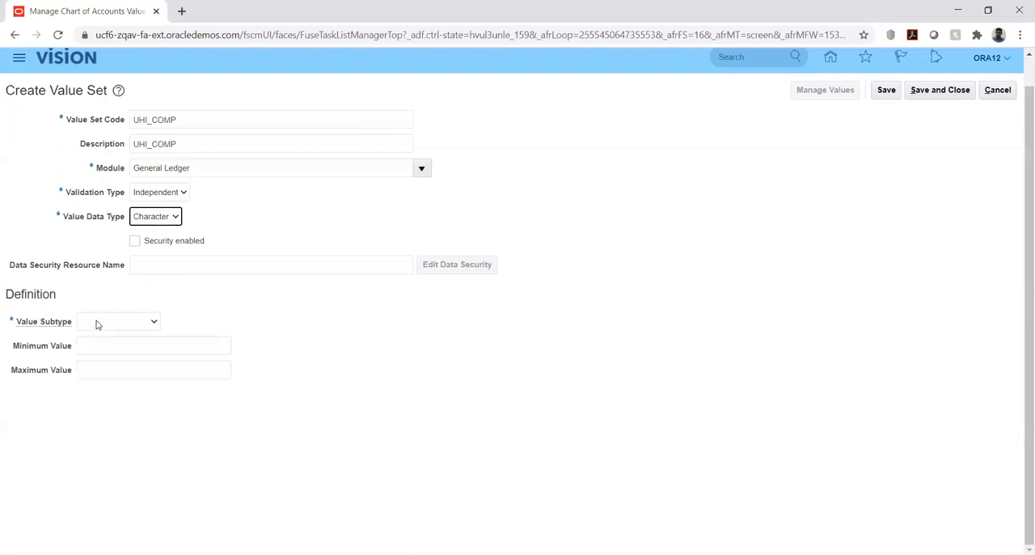
- Give UHI_COMP the value subtype Text and a maximum length of 6, save the value set and close it
{"action": "left_click", "coordinate": [97, 321]}
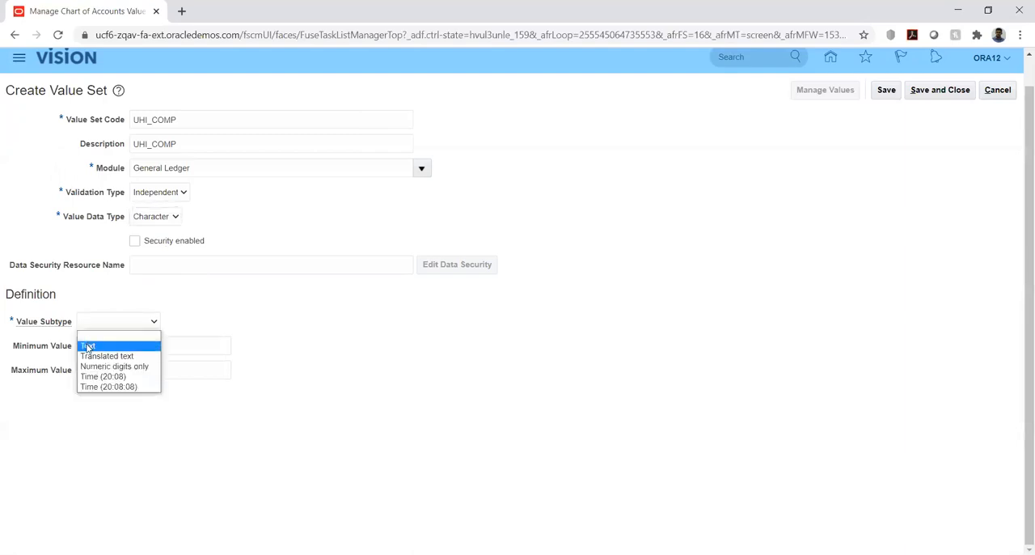
{"action": "left_click", "coordinate": [87, 346]}
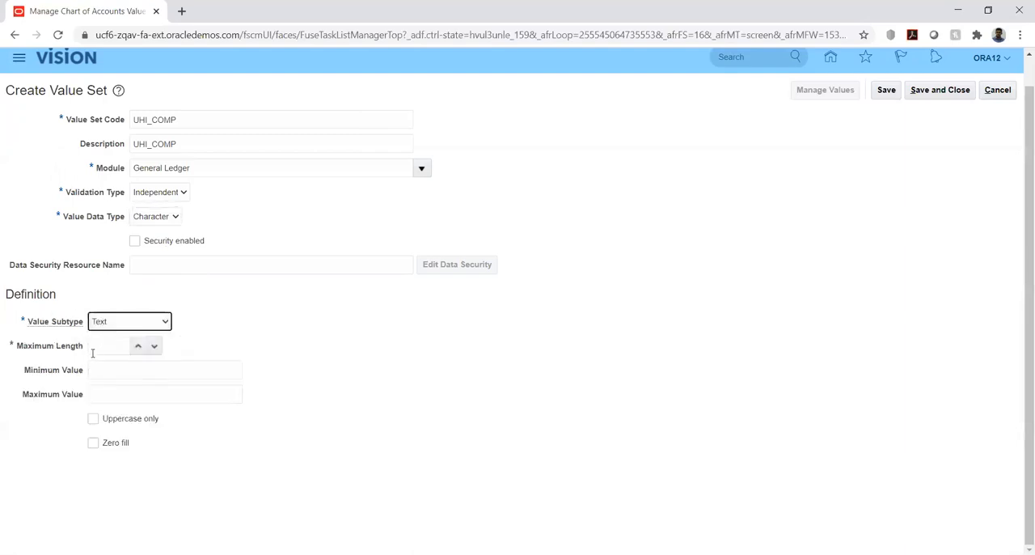
{"action": "left_click", "coordinate": [101, 345]}
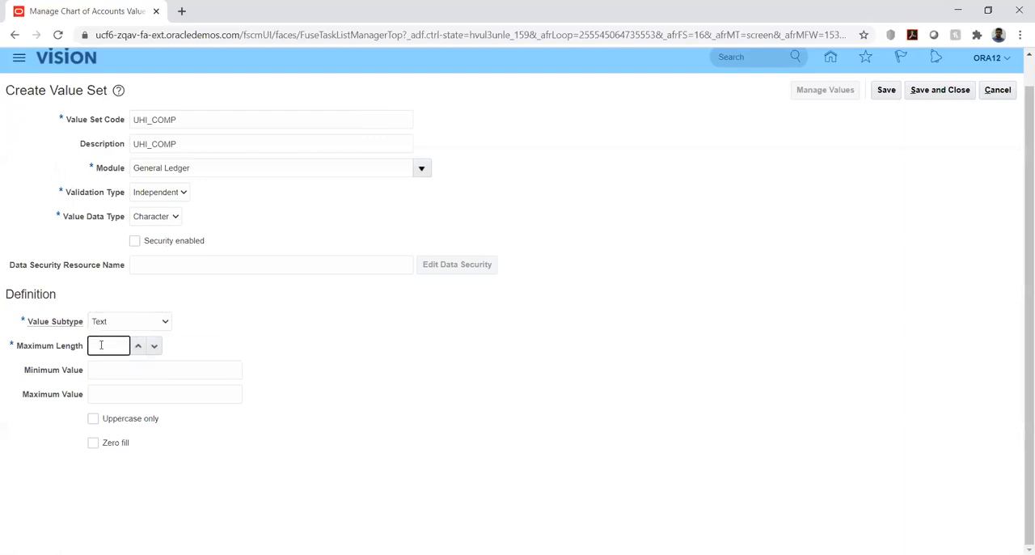
{"action": "type", "text": "6"}
{"action": "left_click", "coordinate": [293, 325]}
{"action": "left_click", "coordinate": [887, 93]}
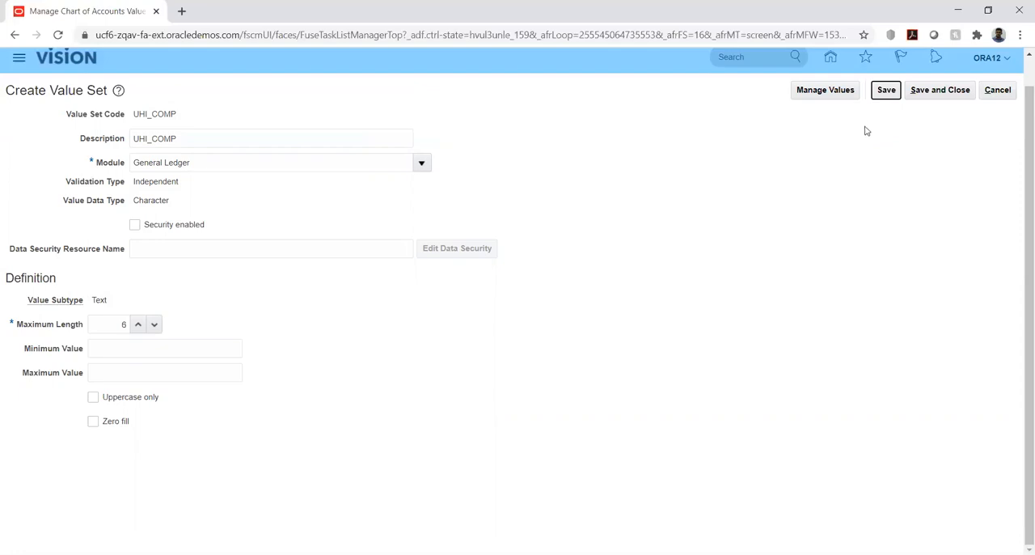
{"action": "left_click", "coordinate": [941, 93]}
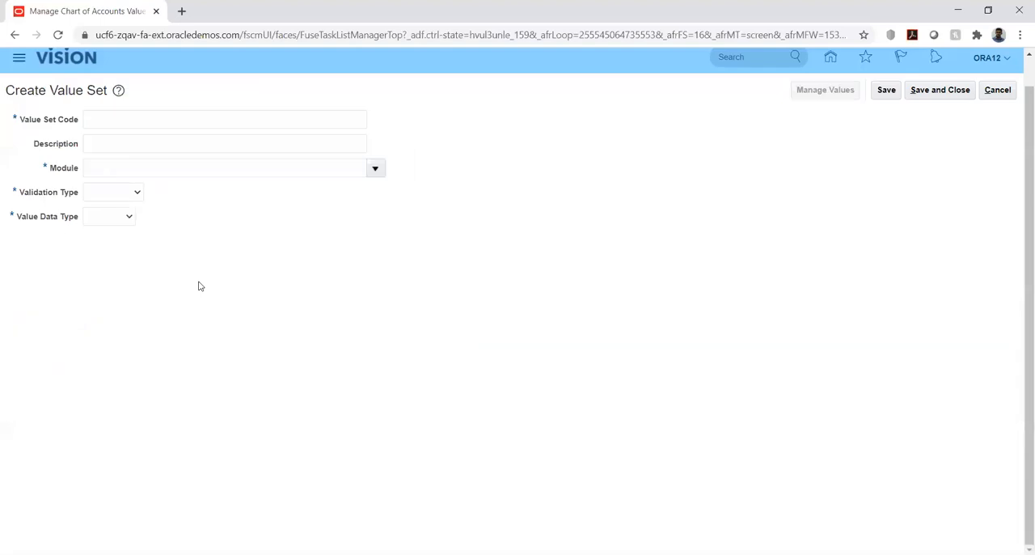
- Enter UHI_ACC as both the value set code and the description of another new value set
{"action": "left_click", "coordinate": [135, 124]}
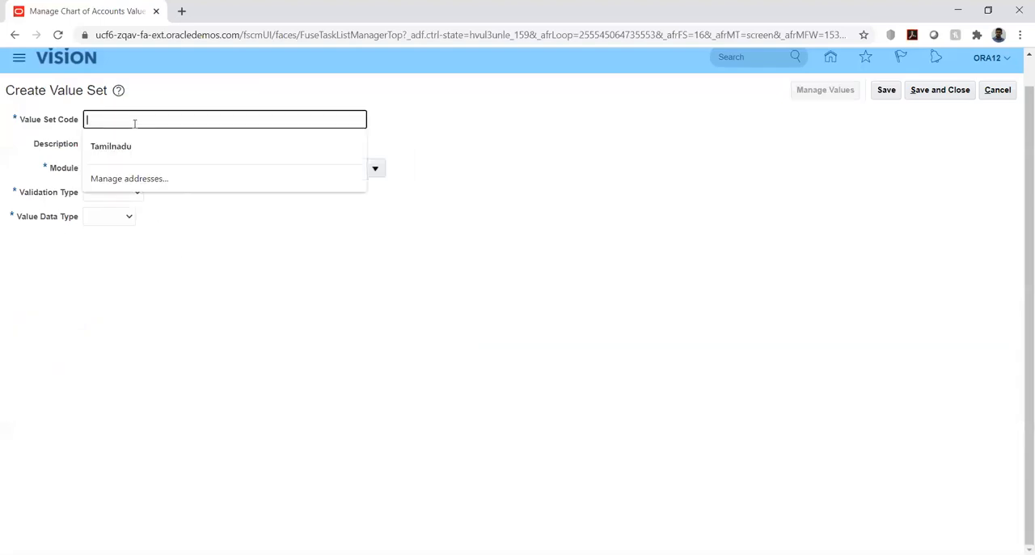
{"action": "type", "text": "UHI_ACC"}
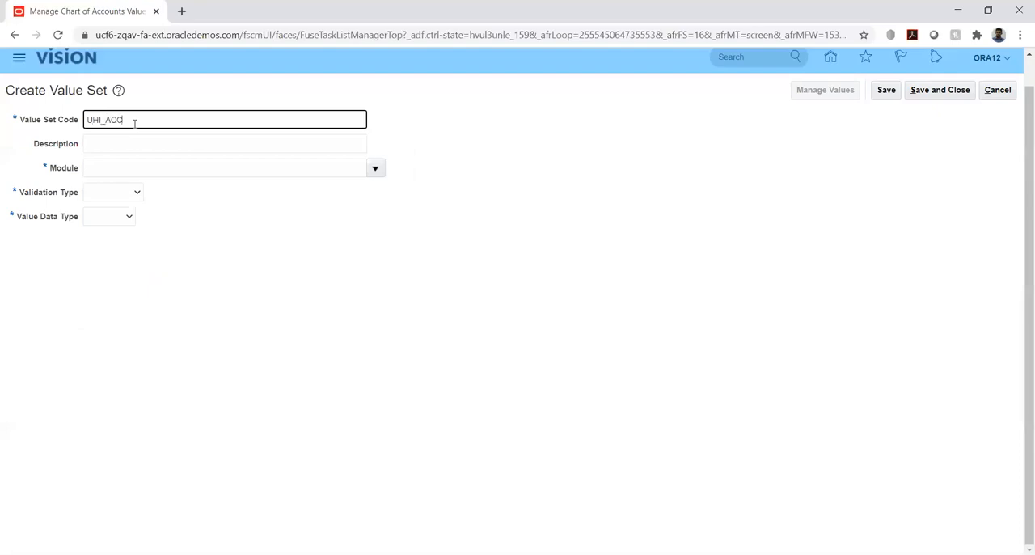
{"action": "key", "text": "ctrl+a"}
{"action": "key", "text": "ctrl+c"}
{"action": "key", "text": "Tab"}
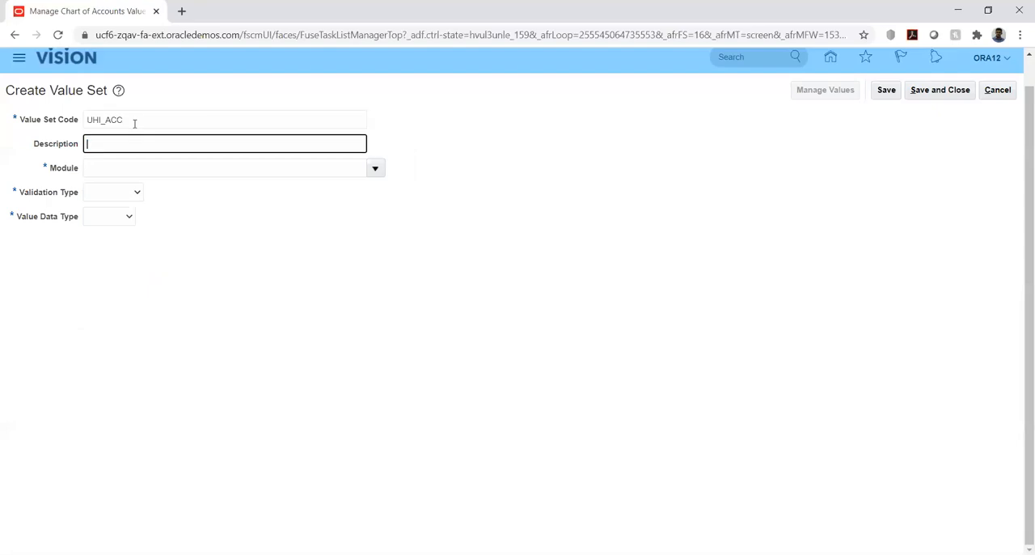
{"action": "key", "text": "ctrl+v"}
- Assign UHI_ACC to the General Ledger module with Independent validation type and Character value data type
{"action": "left_click", "coordinate": [374, 169]}
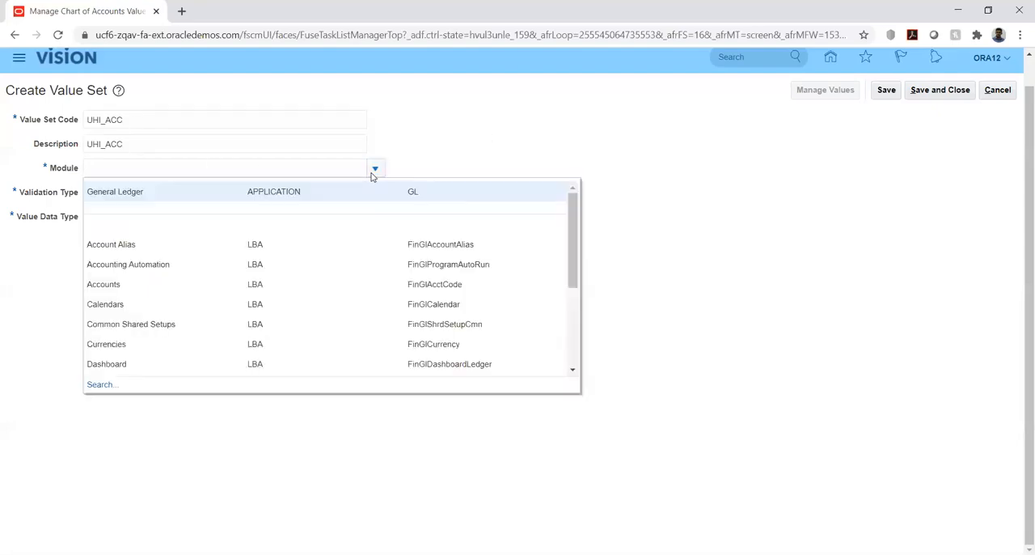
{"action": "left_click", "coordinate": [333, 192]}
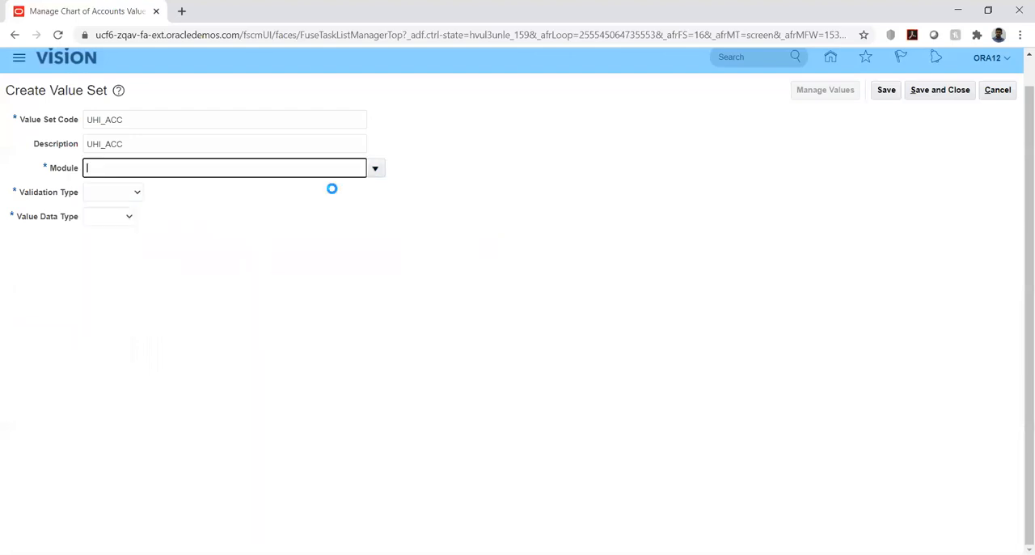
{"action": "left_click", "coordinate": [107, 198]}
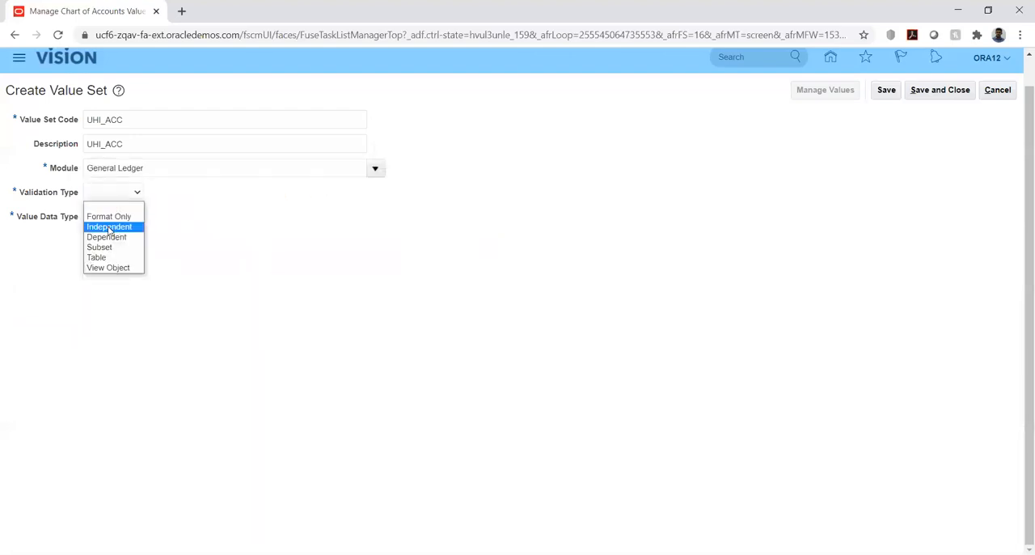
{"action": "left_click", "coordinate": [108, 229]}
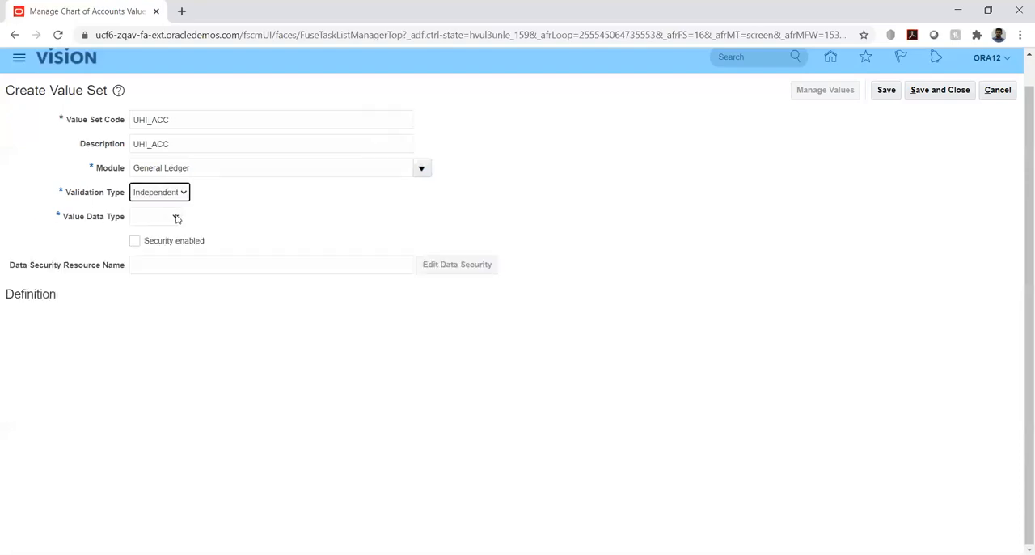
{"action": "left_click", "coordinate": [173, 218]}
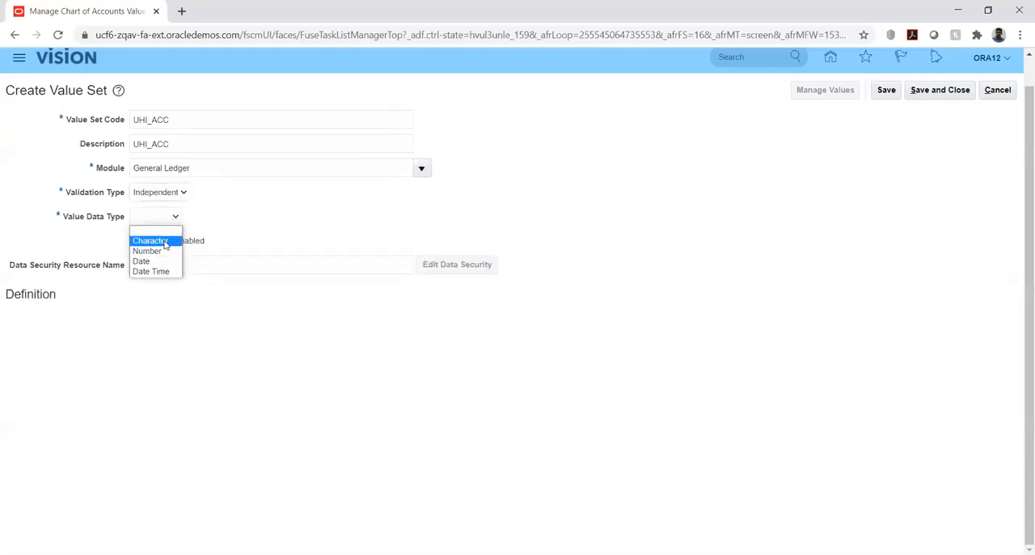
{"action": "left_click", "coordinate": [150, 241]}
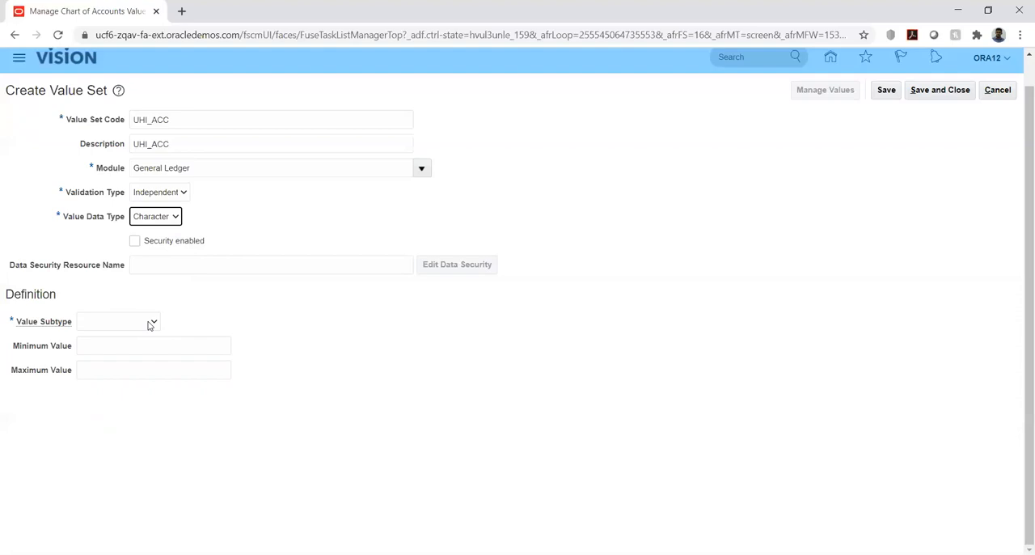
- Give UHI_ACC the value subtype Text and a maximum length of 6, then save and close the value set
{"action": "left_click", "coordinate": [153, 323]}
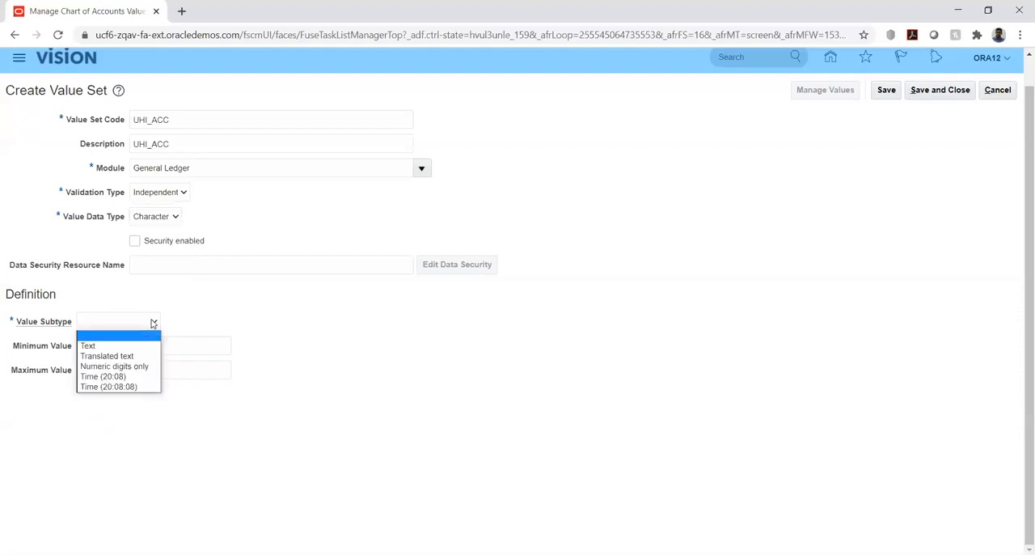
{"action": "left_click", "coordinate": [137, 349]}
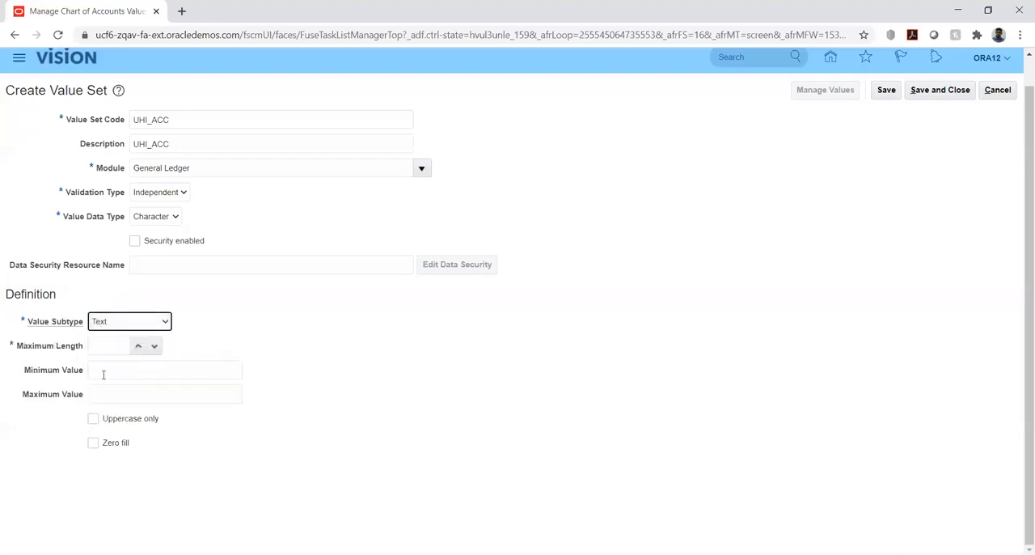
{"action": "left_click", "coordinate": [105, 351]}
{"action": "type", "text": "6"}
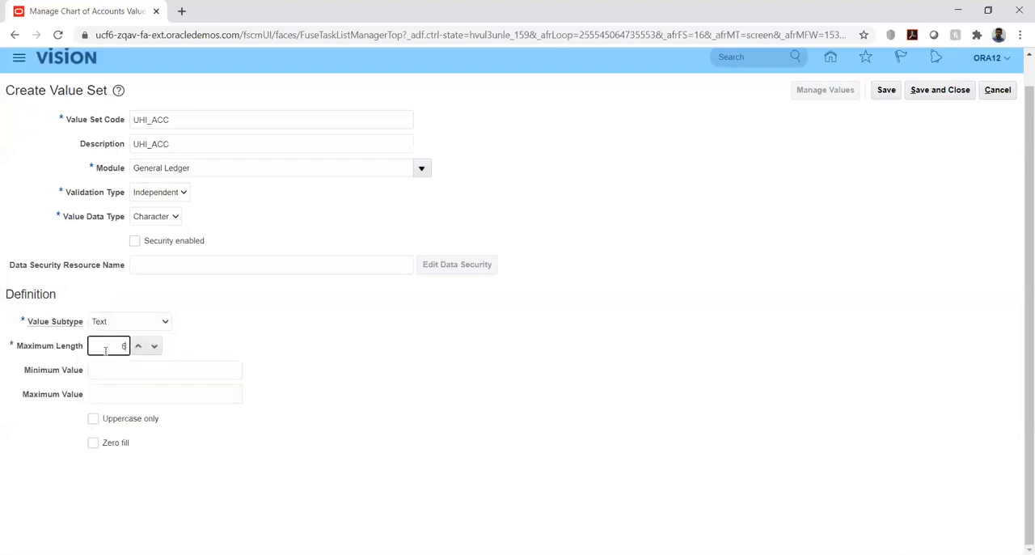
{"action": "left_click", "coordinate": [888, 94]}
{"action": "left_click", "coordinate": [919, 94]}
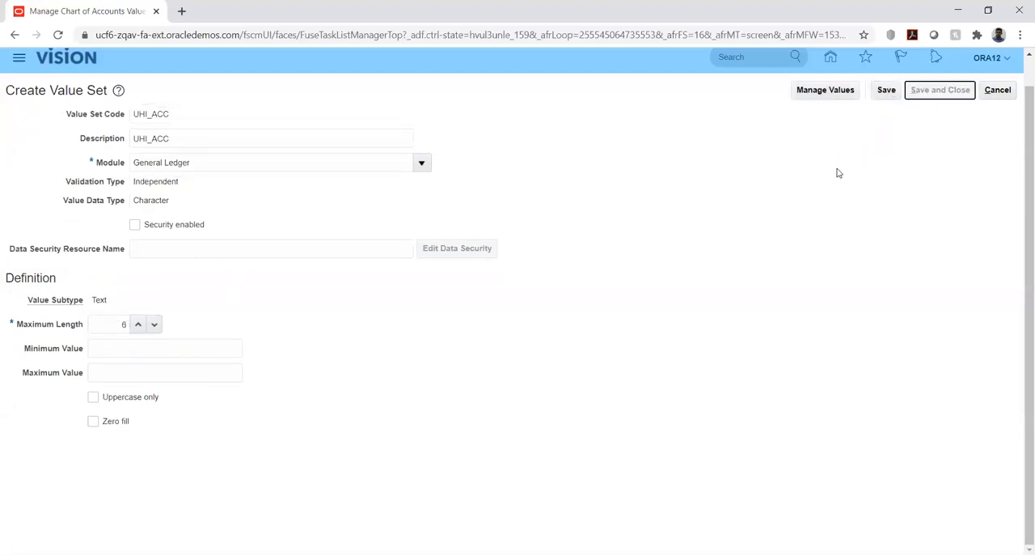
- Start a new value set with UHI_DEPT as both its value set code and description
{"action": "left_click", "coordinate": [158, 342]}
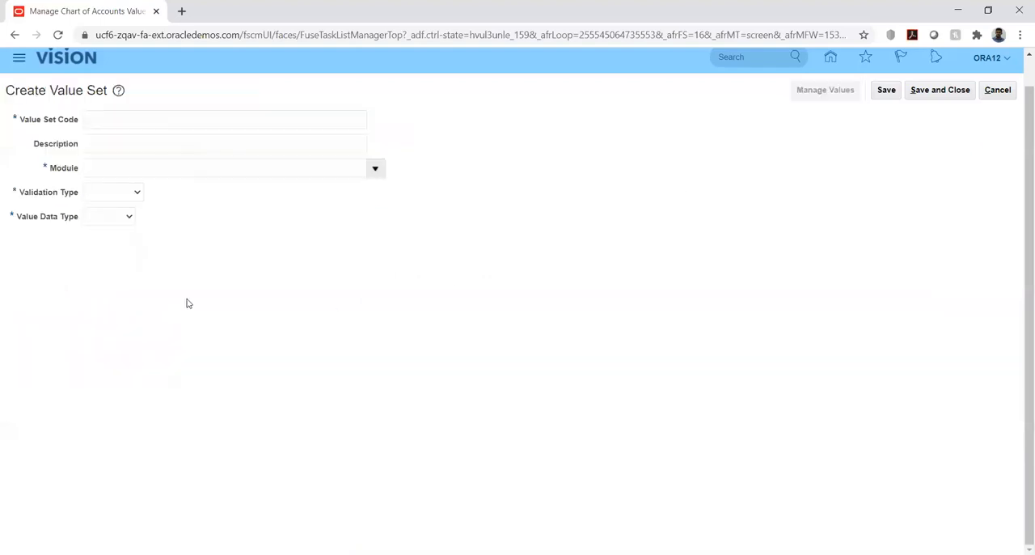
{"action": "left_click", "coordinate": [155, 117]}
{"action": "type", "text": "UH"}
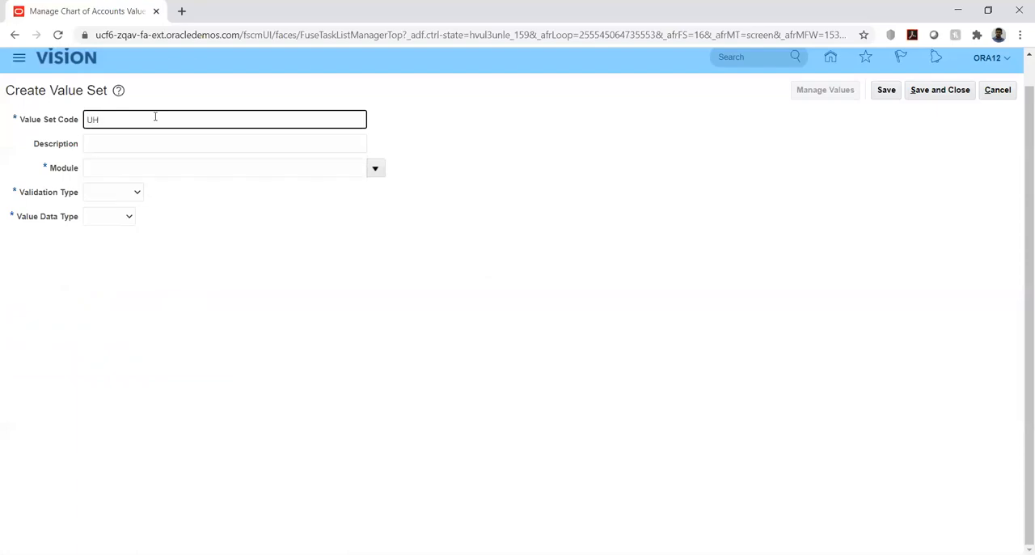
{"action": "type", "text": "I_DEPT"}
{"action": "key", "text": "ctrl+a"}
{"action": "key", "text": "ctrl+c"}
{"action": "key", "text": "Tab"}
{"action": "key", "text": "ctrl+v"}
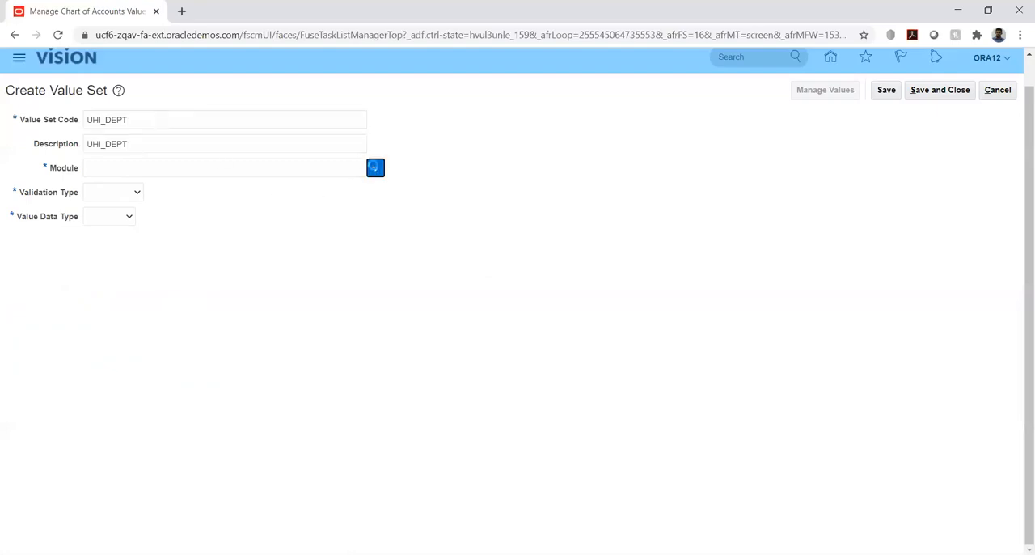
- Assign UHI_DEPT to the General Ledger module with Independent validation type and Character value data type
{"action": "left_click", "coordinate": [374, 170]}
{"action": "left_click", "coordinate": [310, 191]}
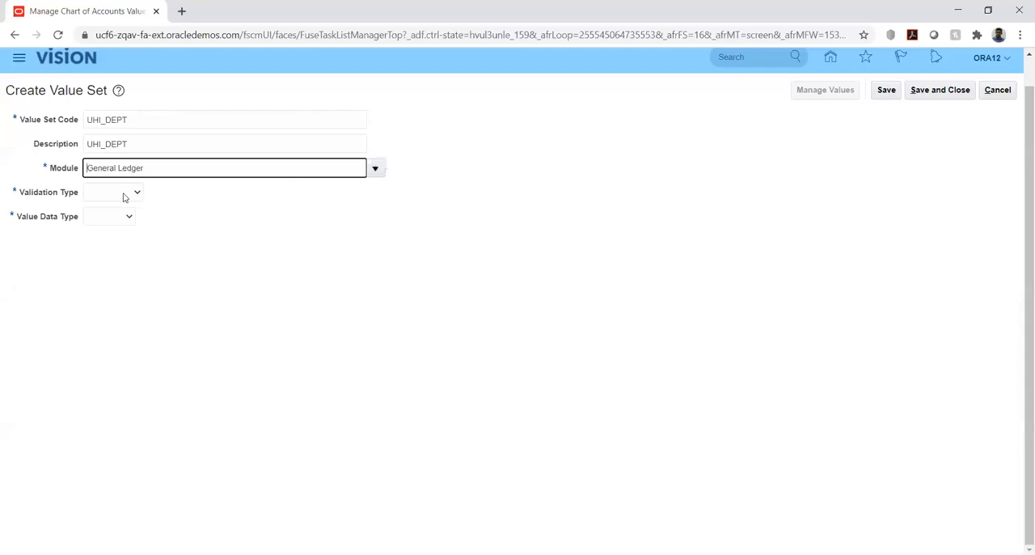
{"action": "left_click", "coordinate": [124, 195]}
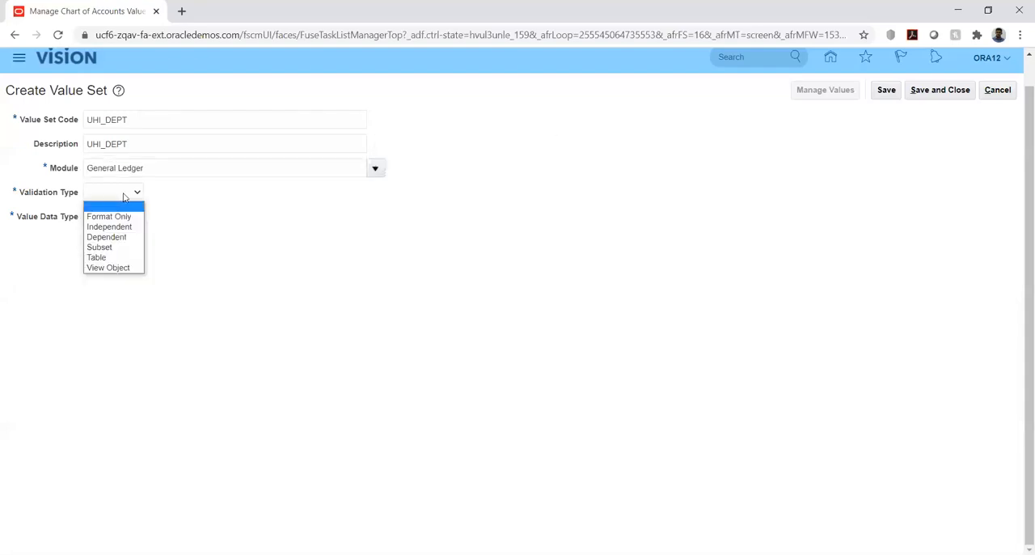
{"action": "left_click", "coordinate": [119, 229]}
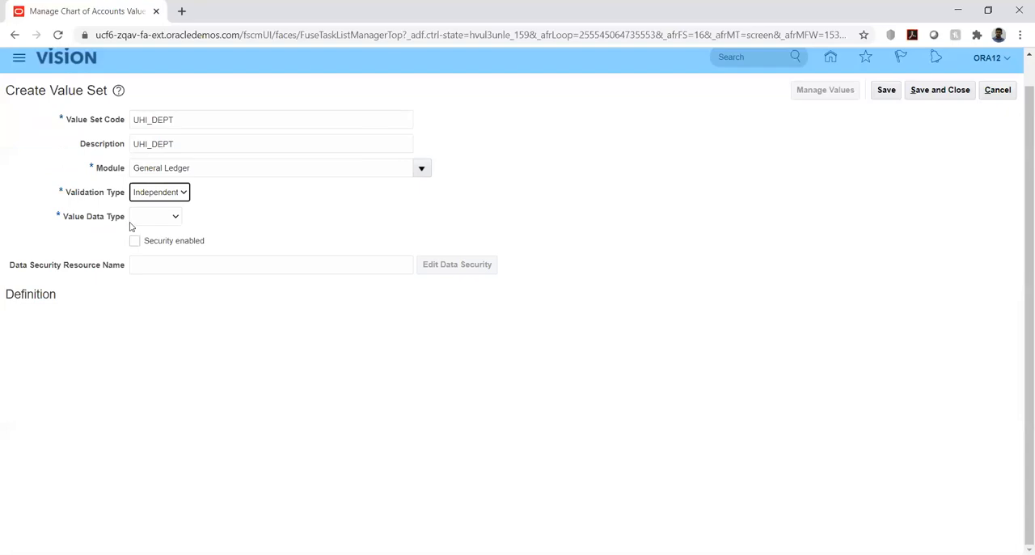
{"action": "left_click", "coordinate": [157, 218]}
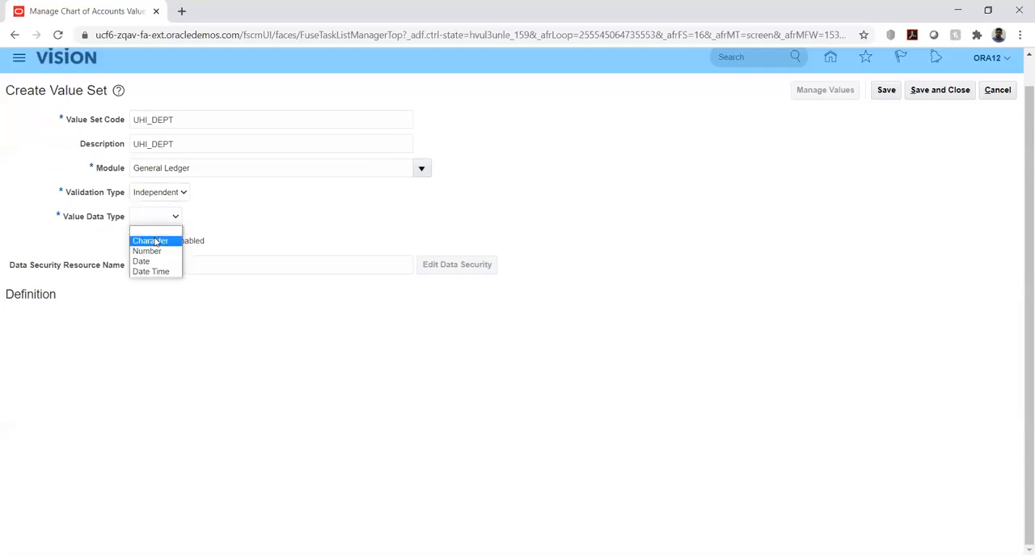
{"action": "left_click", "coordinate": [151, 241]}
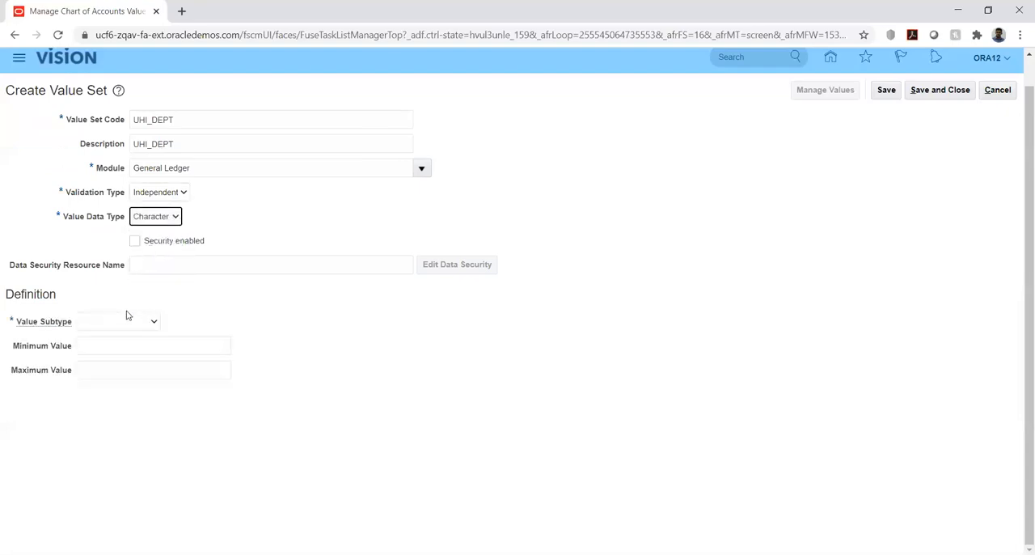
- Give UHI_DEPT the value subtype Text and a maximum length of 6, then save and close the value set
{"action": "left_click", "coordinate": [126, 321]}
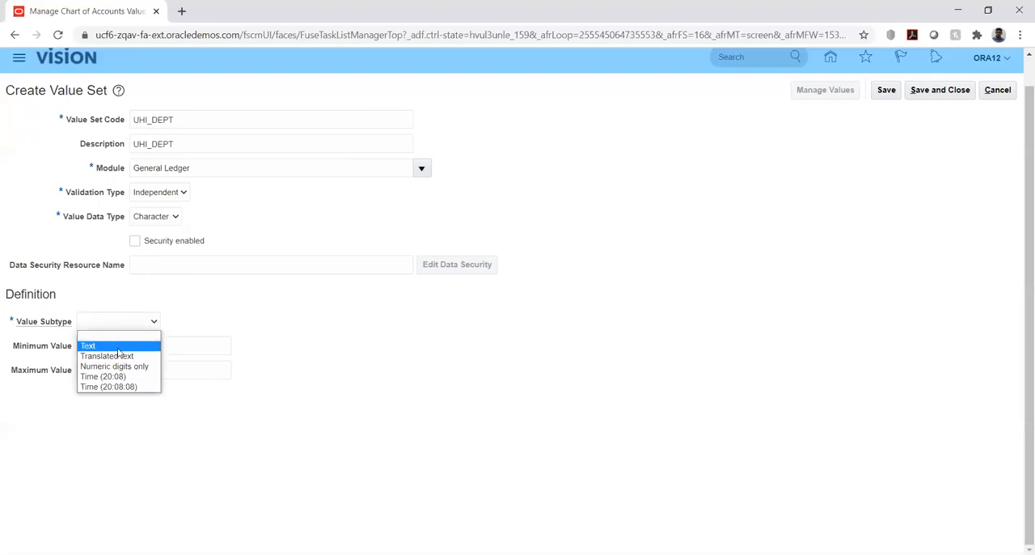
{"action": "left_click", "coordinate": [118, 347]}
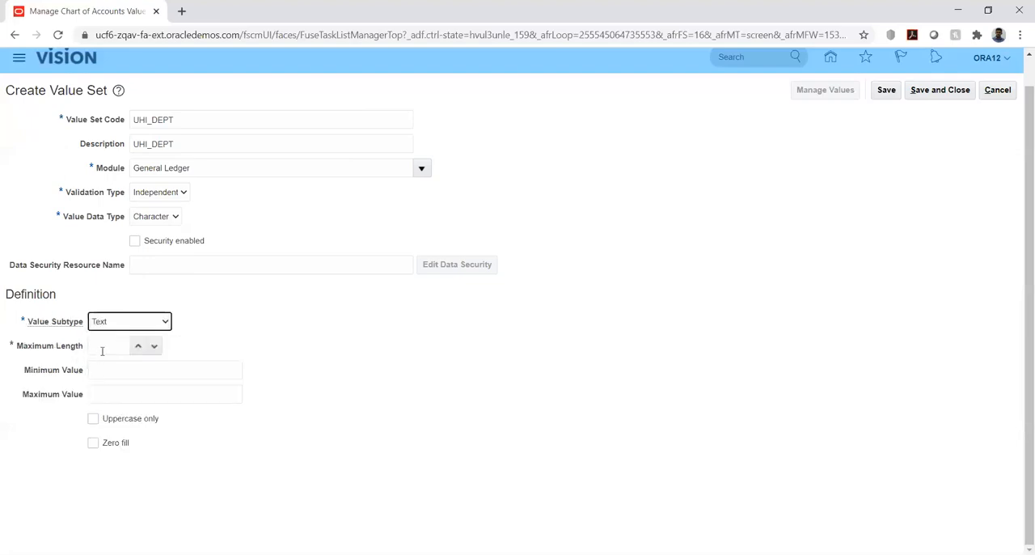
{"action": "left_click", "coordinate": [105, 342]}
{"action": "type", "text": "6"}
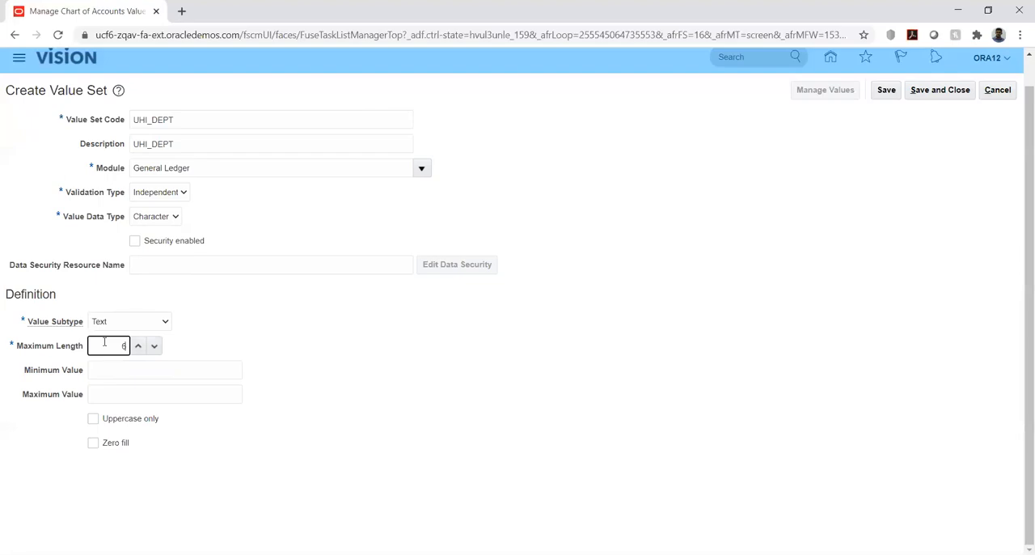
{"action": "left_click", "coordinate": [380, 324]}
{"action": "left_click", "coordinate": [886, 94]}
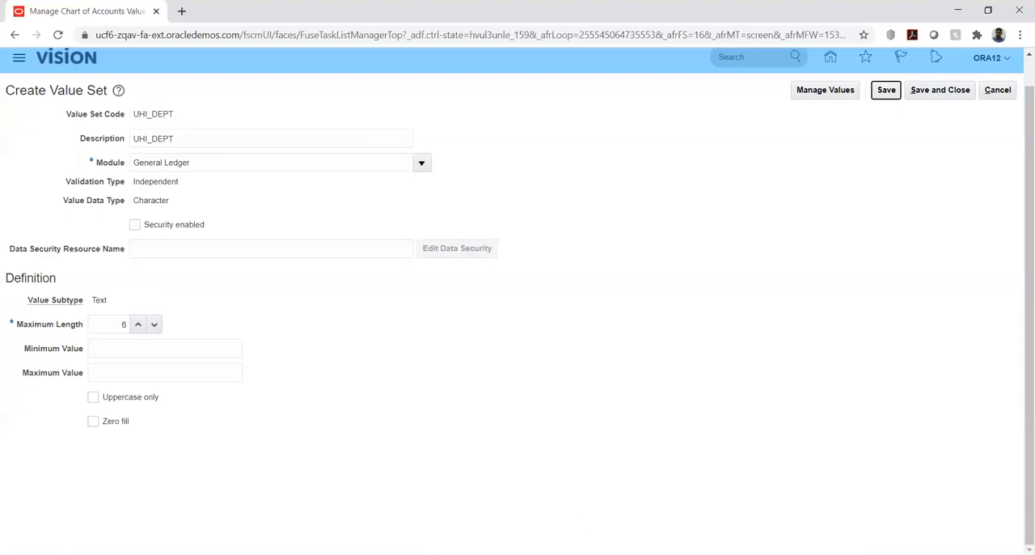
{"action": "left_click", "coordinate": [935, 89]}
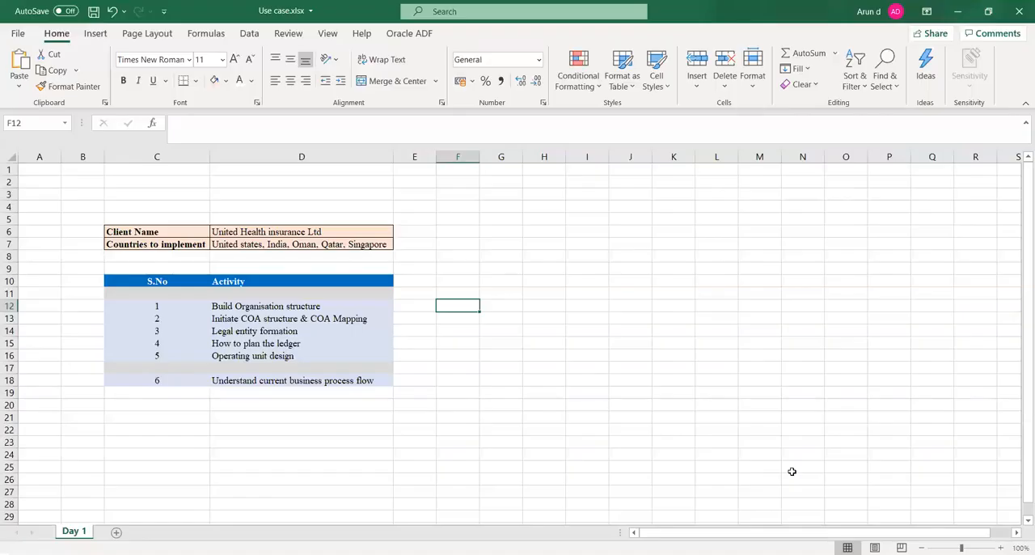
- In the Excel workbook Use case.xlsx, add a worksheet named "Day1 - COA" and save the workbook
{"action": "left_click", "coordinate": [530, 379]}
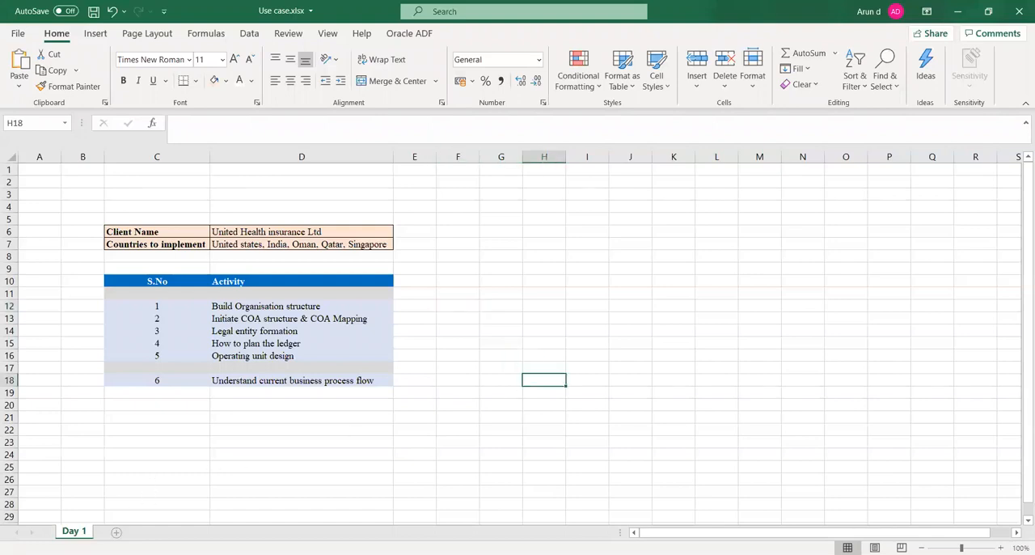
{"action": "left_click", "coordinate": [115, 531]}
{"action": "double_click", "coordinate": [113, 532]}
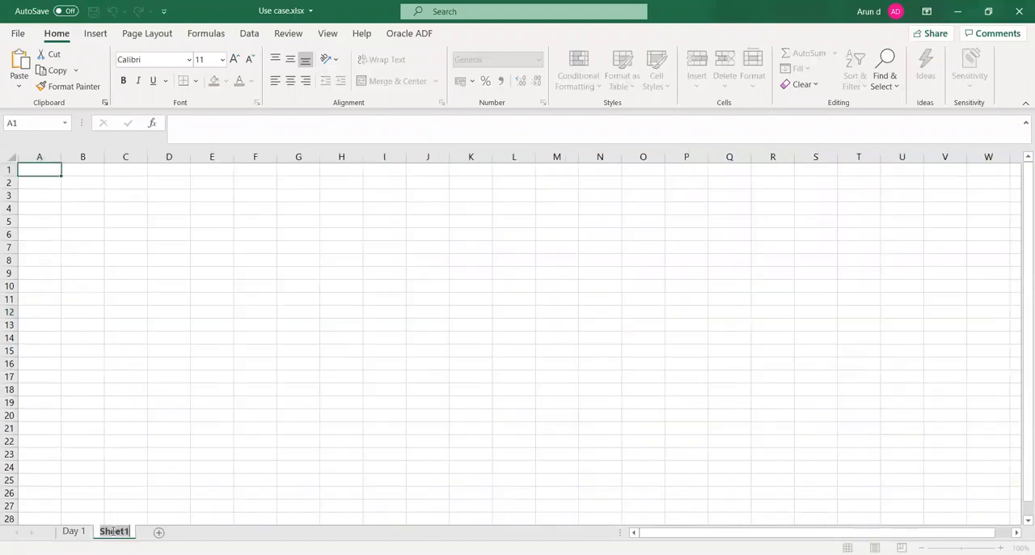
{"action": "type", "text": "Day 1 - COA"}
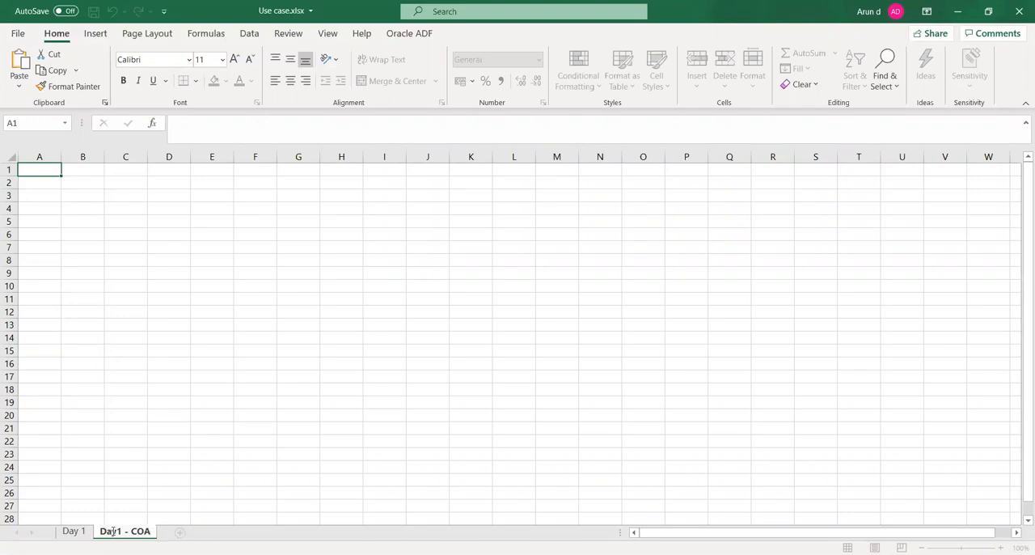
{"action": "key", "text": "Return"}
{"action": "left_click", "coordinate": [107, 288]}
{"action": "key", "text": "ctrl+s"}
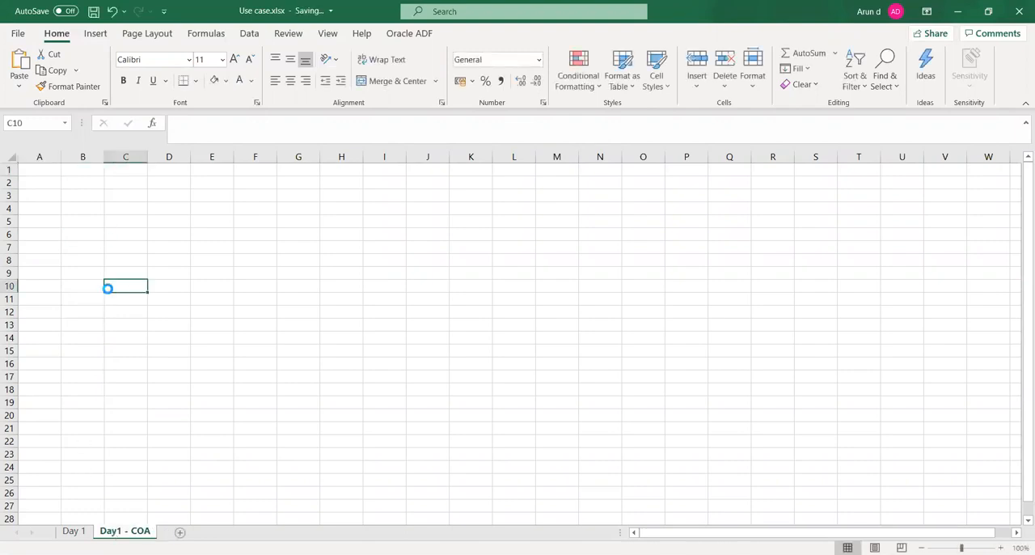
- Enter the heading "Valueset" in cell B4 of the Day1 - COA sheet and UHI_COMP below it in B5
{"action": "left_click", "coordinate": [82, 211]}
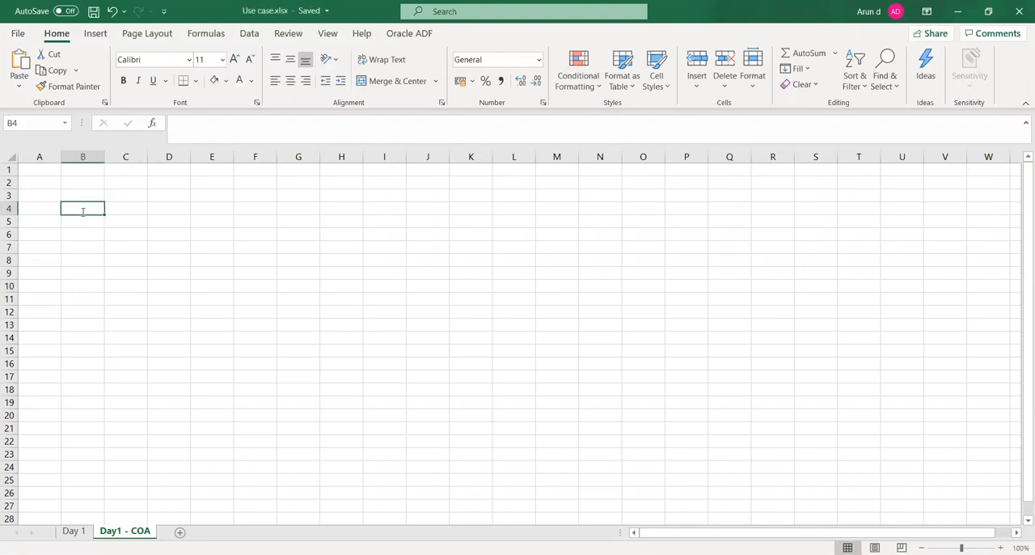
{"action": "type", "text": "Valueset"}
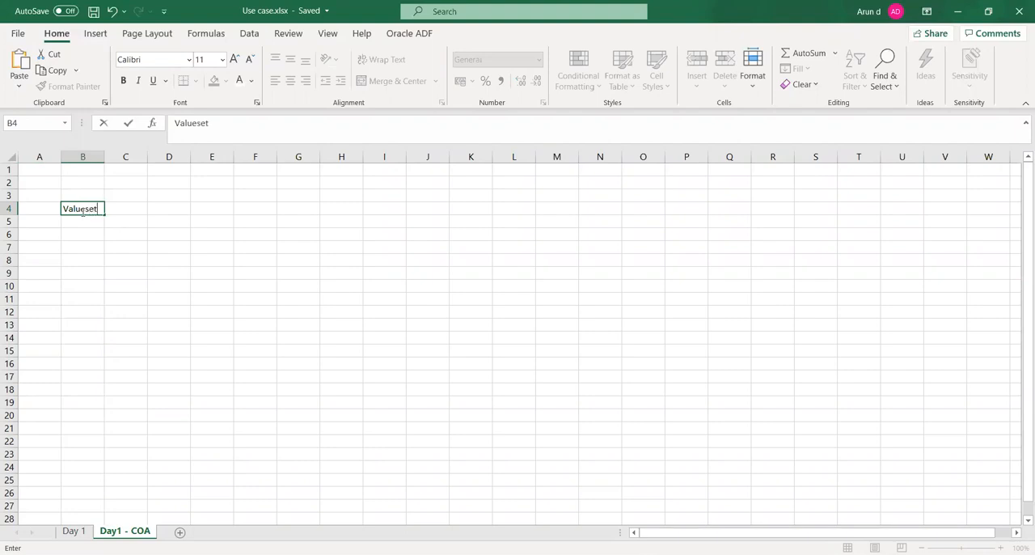
{"action": "key", "text": "Tab"}
{"action": "key", "text": "Down"}
{"action": "key", "text": "Left"}
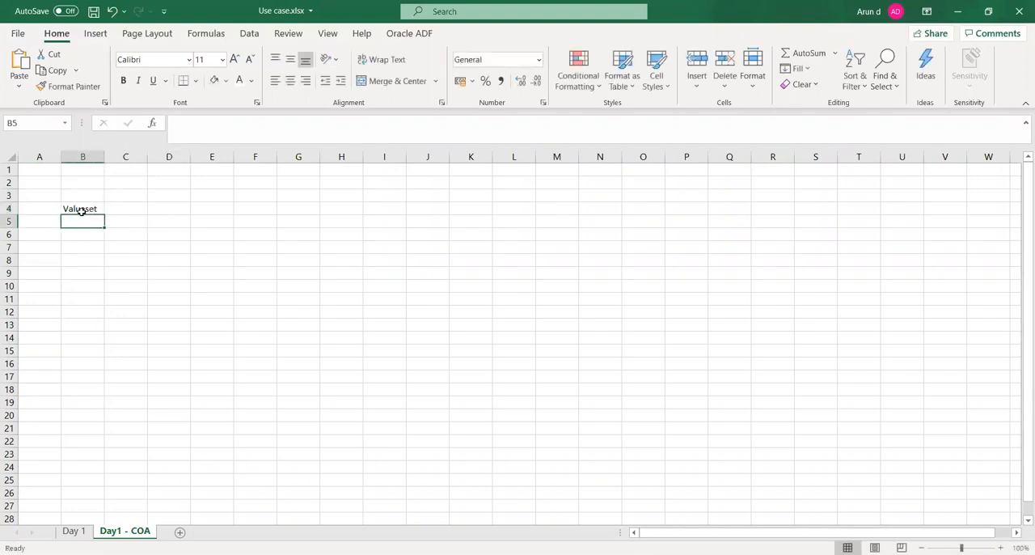
{"action": "type", "text": "UHI"}
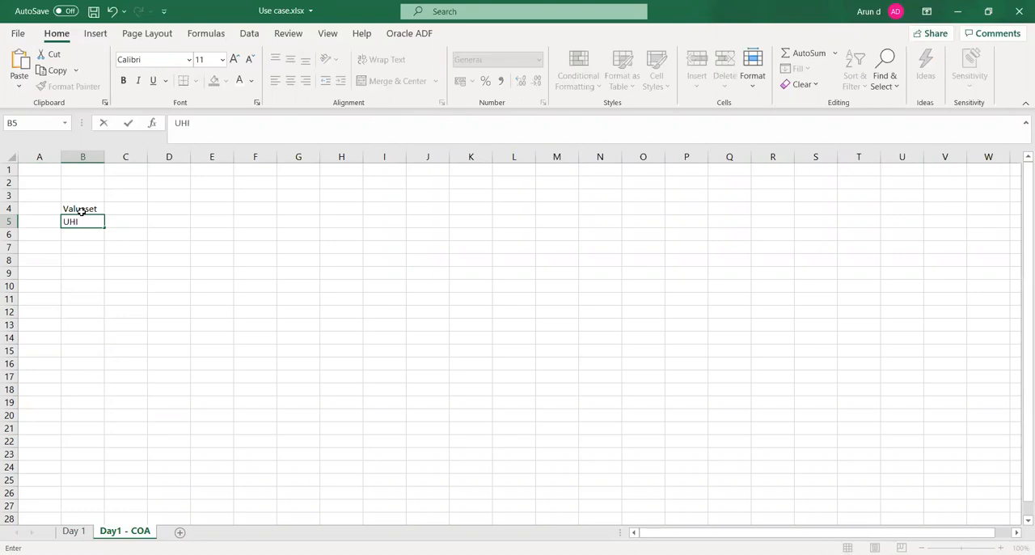
{"action": "type", "text": "_COMP"}
{"action": "key", "text": "Tab"}
{"action": "key", "text": "Down"}
{"action": "key", "text": "Left"}
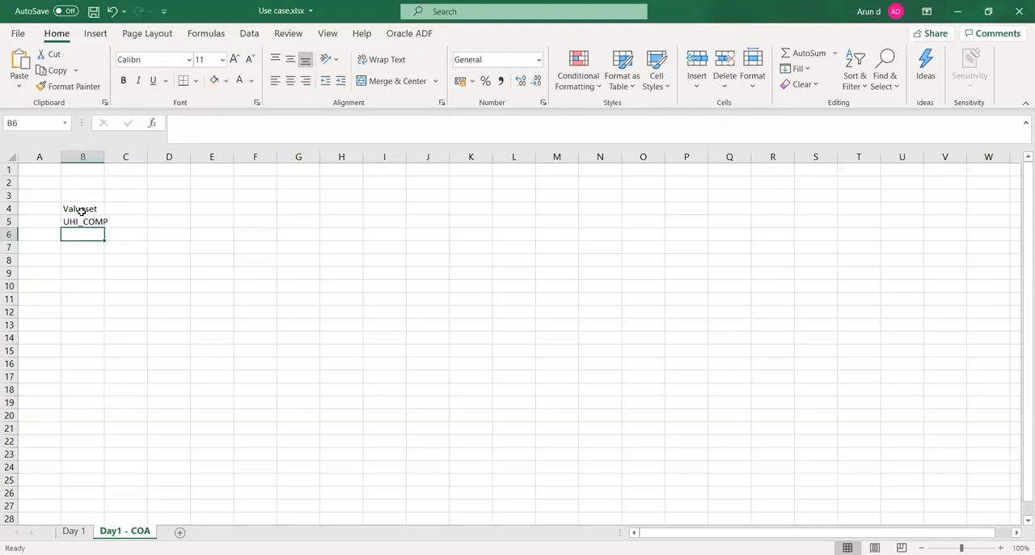
- Continue the value set list with UHI_ACC in cell B6 and UHI_DEPT in cell B7
{"action": "type", "text": "UHI_ACC"}
{"action": "key", "text": "Tab"}
{"action": "key", "text": "Return"}
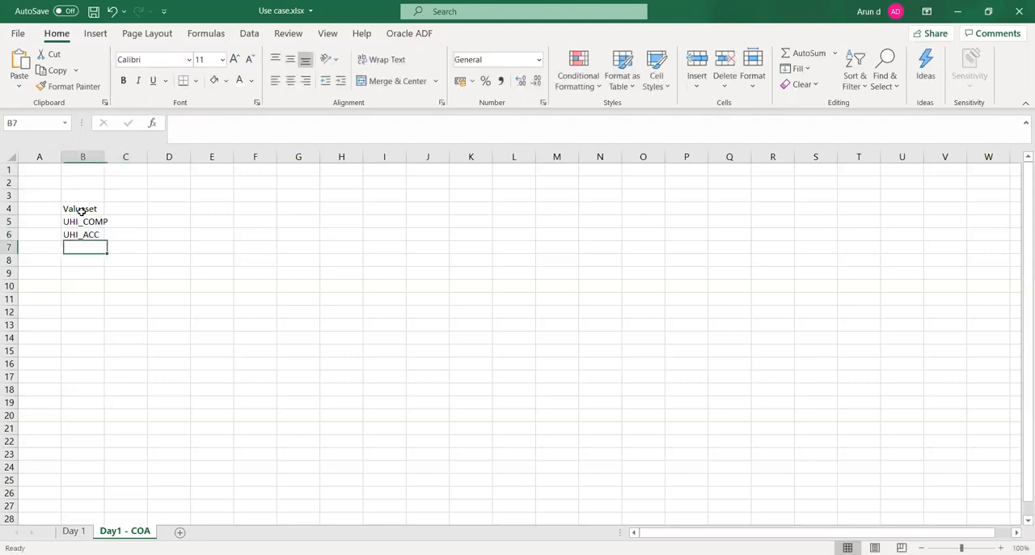
{"action": "type", "text": "UHI"}
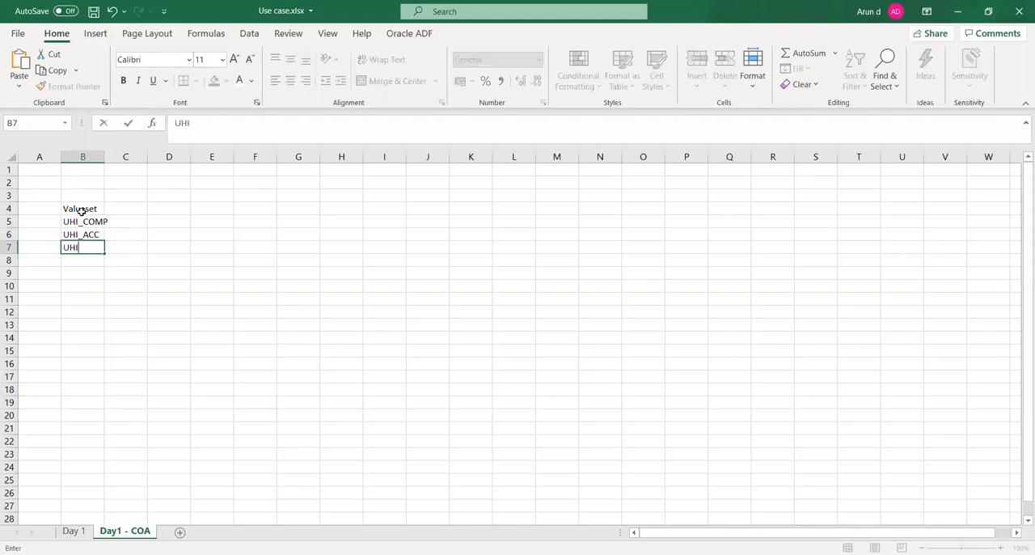
{"action": "type", "text": "_DEPT"}
{"action": "key", "text": "Return"}
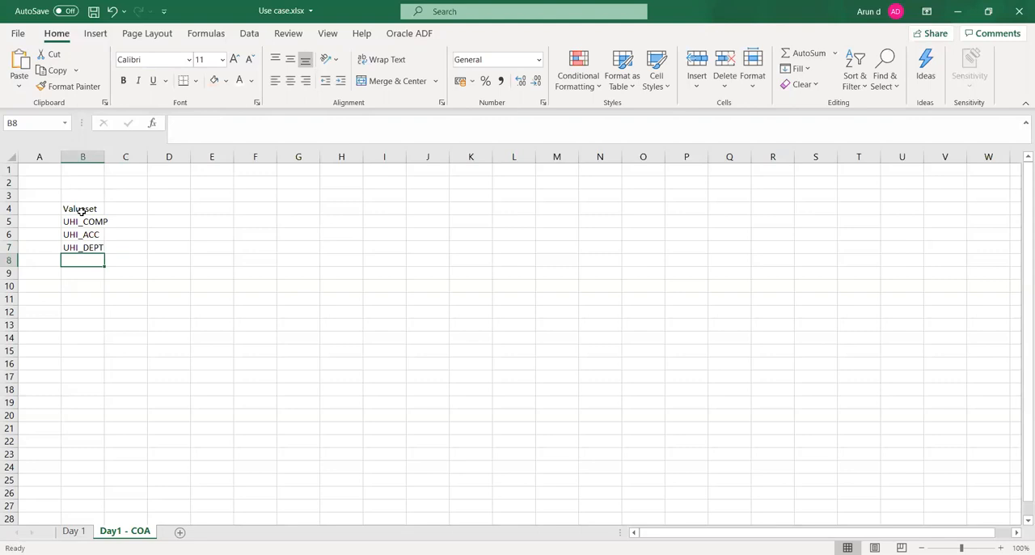
- Add UHI_IC to the value set list in cell B8 and fit column B to its contents
{"action": "type", "text": "UHI_IC"}
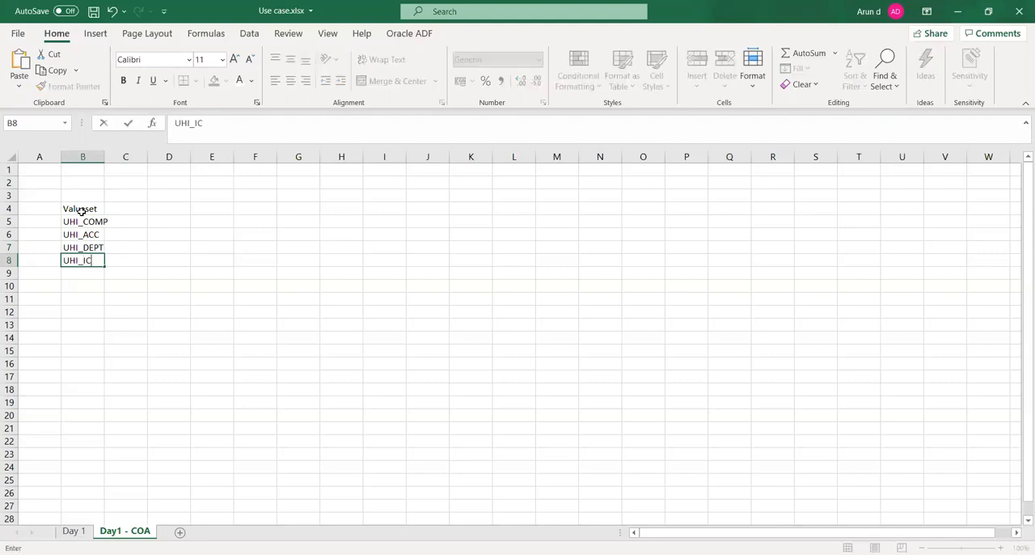
{"action": "key", "text": "Tab"}
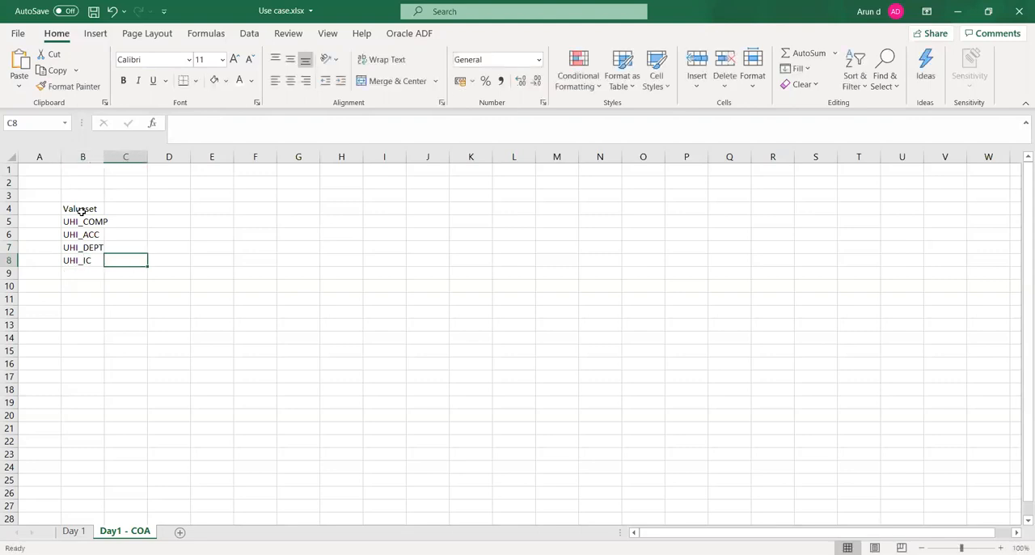
{"action": "double_click", "coordinate": [101, 160]}
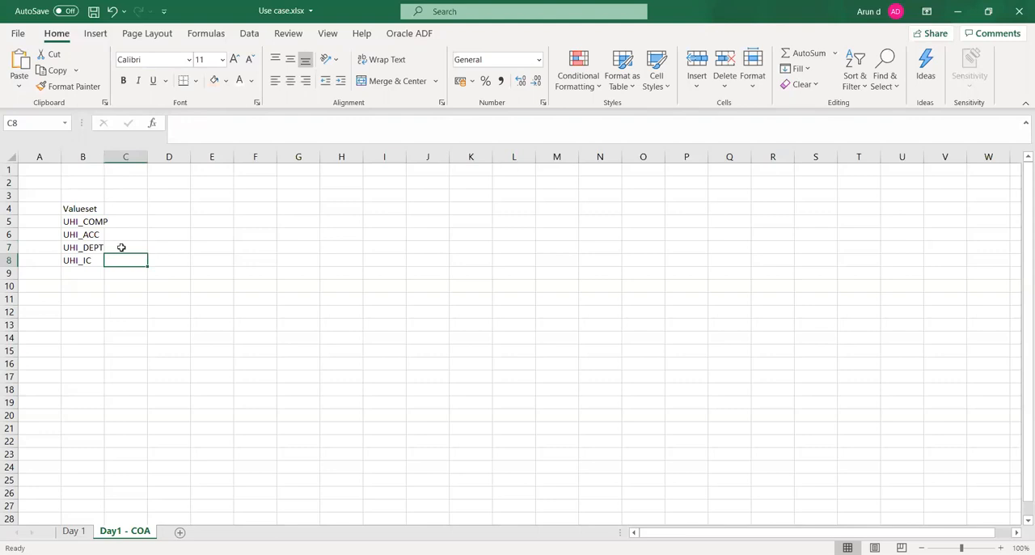
- Enter the description Company in cell C5 beside UHI_COMP and Account in C6 beside UHI_ACC
{"action": "left_click", "coordinate": [81, 219]}
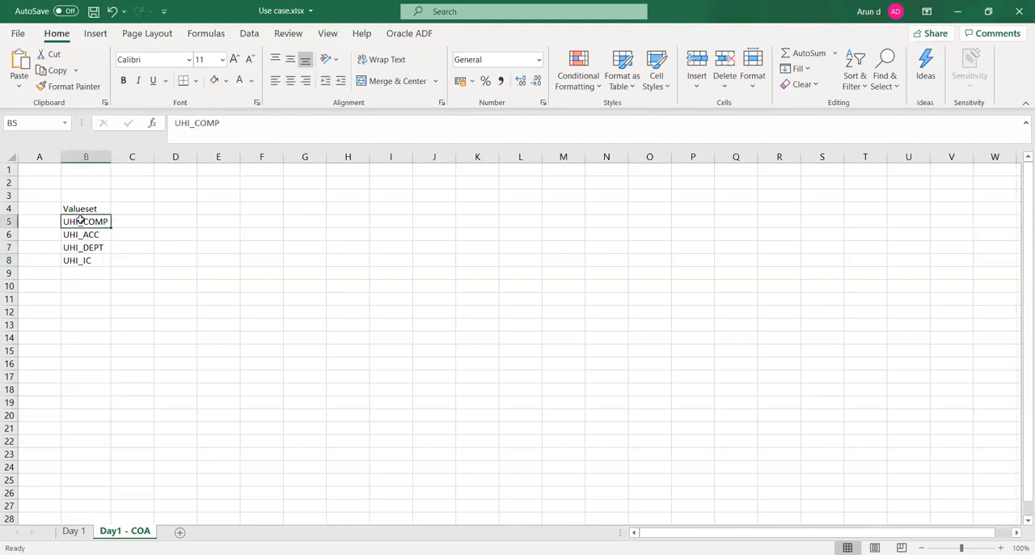
{"action": "key", "text": "Right"}
{"action": "type", "text": "Company"}
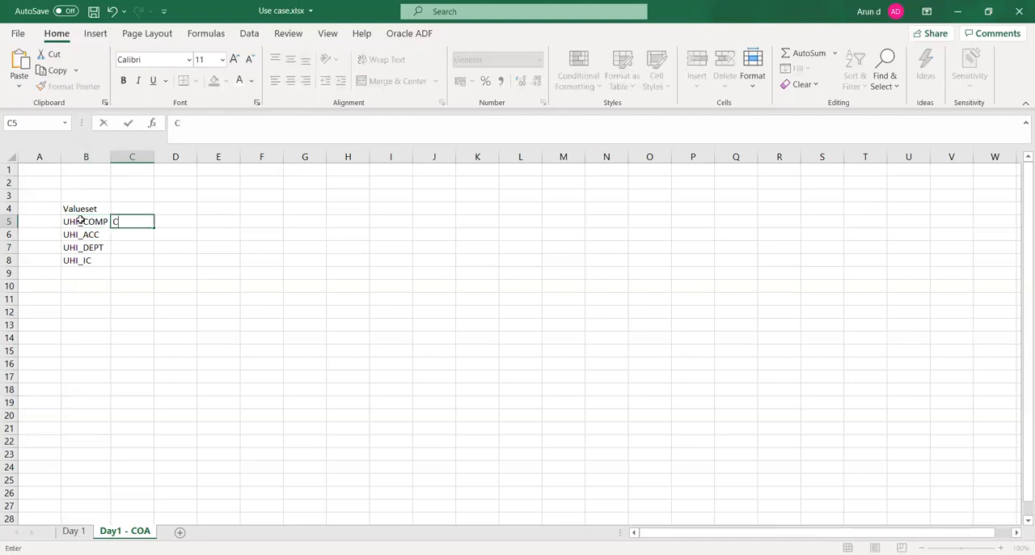
{"action": "key", "text": "Tab"}
{"action": "key", "text": "Down"}
{"action": "key", "text": "Left"}
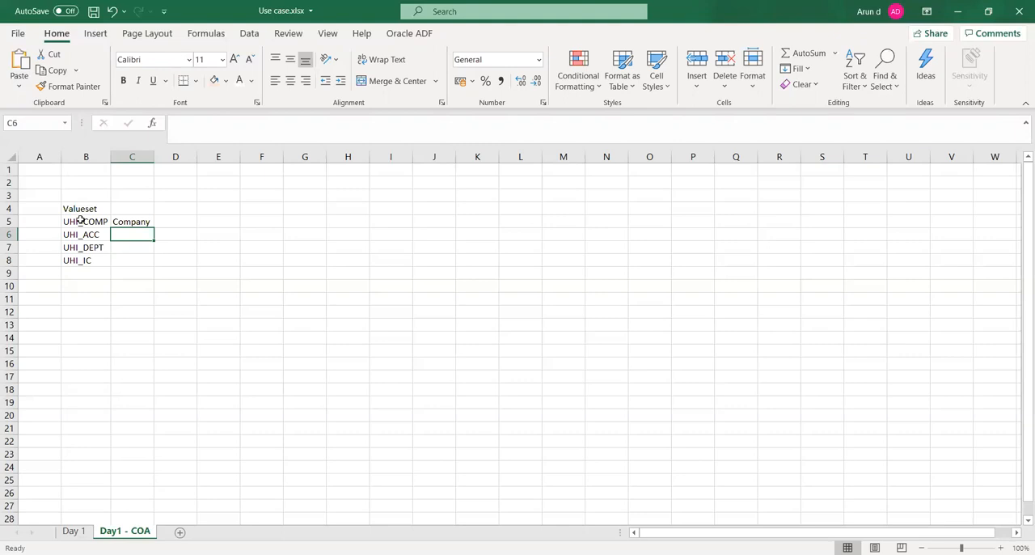
{"action": "type", "text": "Account"}
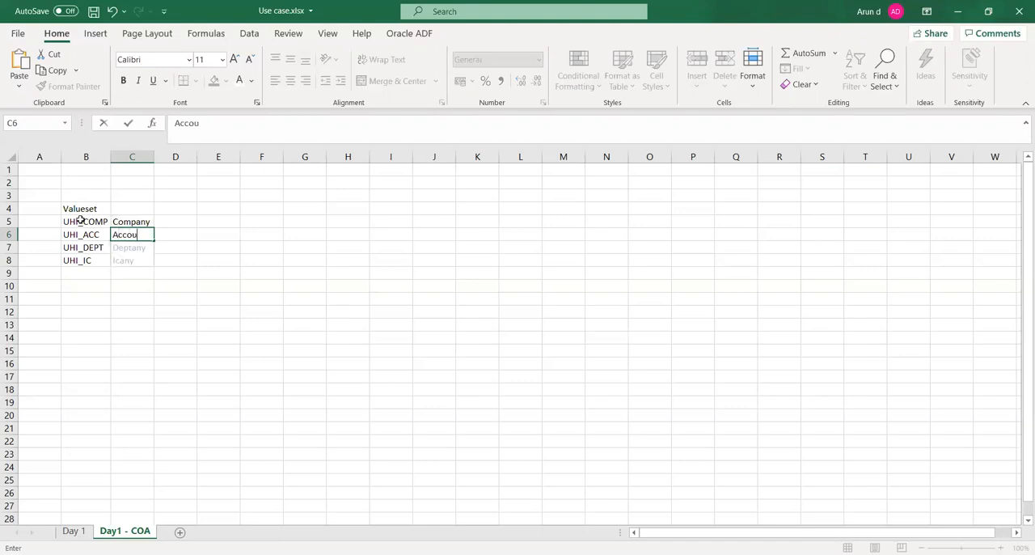
{"action": "key", "text": "Tab"}
- Enter the description Department in cell C7 beside UHI_DEPT and Intercompany in C8 beside UHI_IC
{"action": "key", "text": "Down"}
{"action": "key", "text": "Down"}
{"action": "key", "text": "Left"}
{"action": "key", "text": "Up"}
{"action": "type", "text": "Dep"}
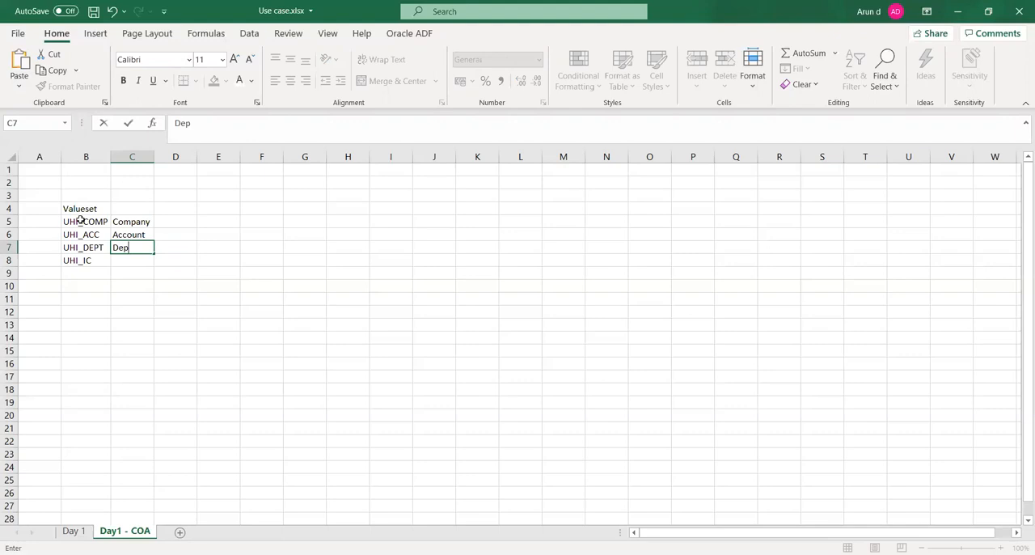
{"action": "type", "text": "artment"}
{"action": "key", "text": "Tab"}
{"action": "key", "text": "Down"}
{"action": "key", "text": "Left"}
{"action": "type", "text": "Int"}
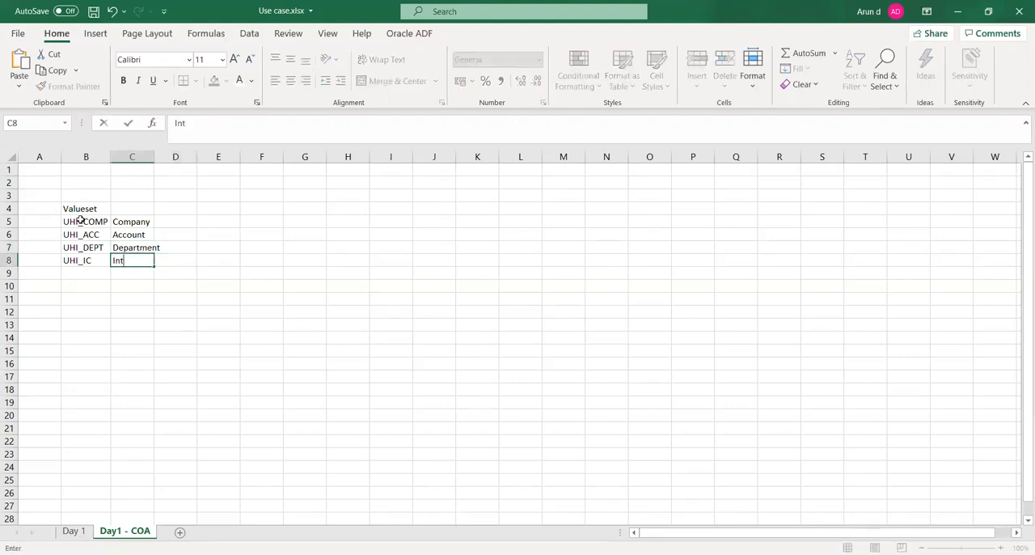
{"action": "type", "text": "ercompany"}
{"action": "key", "text": "Tab"}
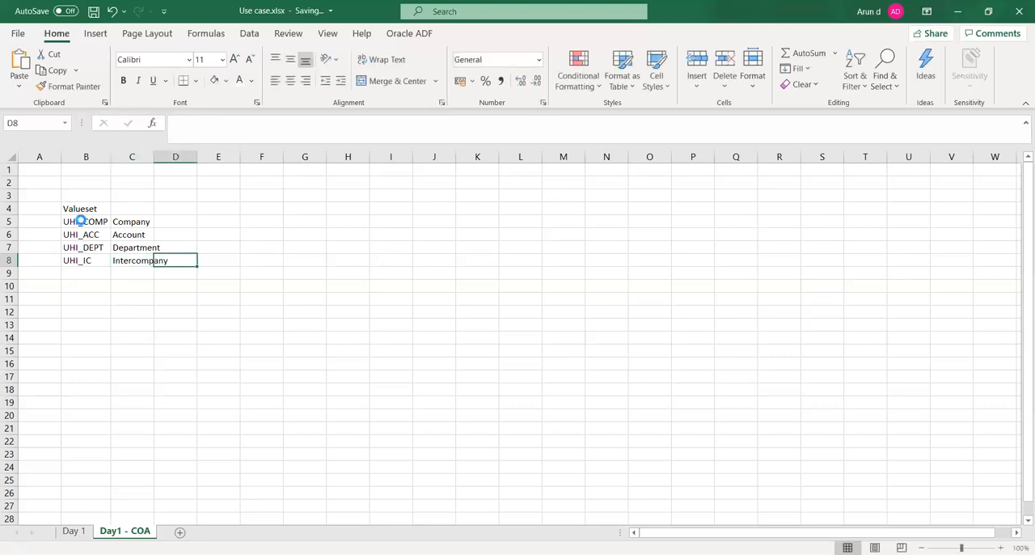
- Fit column C to its contents and make the Valueset heading in cell B4 bold
{"action": "double_click", "coordinate": [153, 154]}
{"action": "left_click", "coordinate": [251, 302]}
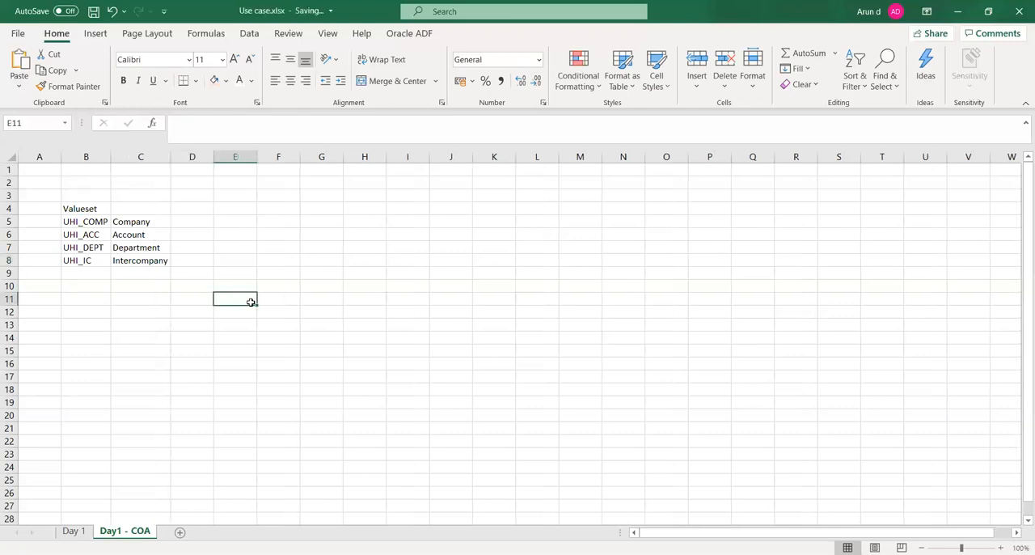
{"action": "left_click", "coordinate": [94, 211]}
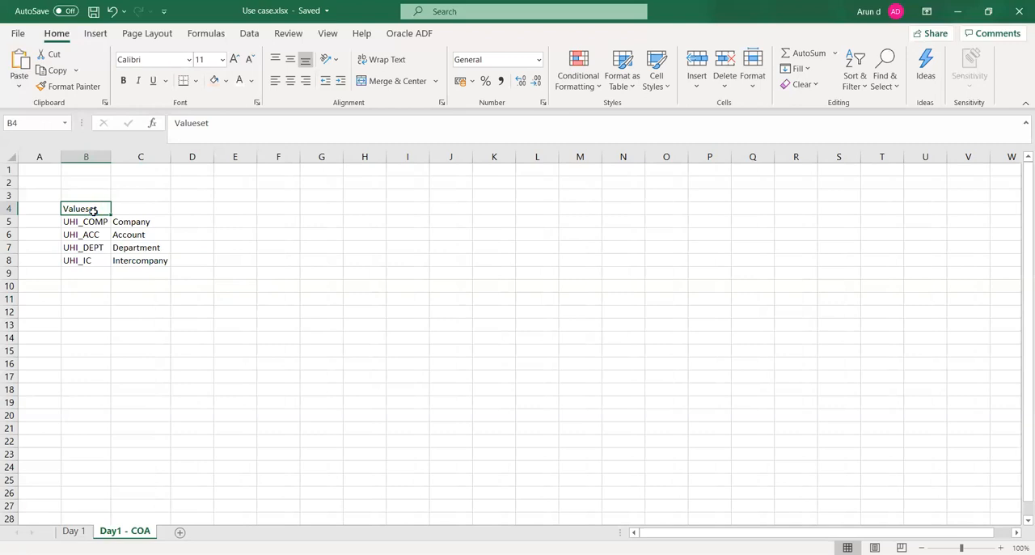
{"action": "key", "text": "ctrl+b"}
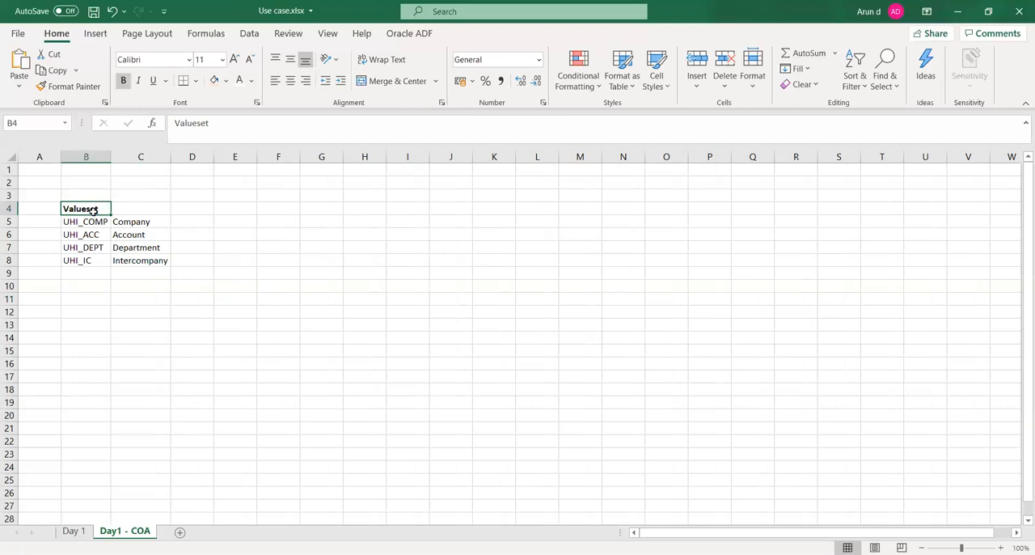
- Enter the title "Segment" in cell B11 beneath the value set list
{"action": "left_click", "coordinate": [131, 224]}
{"action": "key", "text": "Down"}
{"action": "key", "text": "Down"}
{"action": "key", "text": "Down"}
{"action": "key", "text": "Down"}
{"action": "key", "text": "Down"}
{"action": "key", "text": "Down"}
{"action": "key", "text": "Left"}
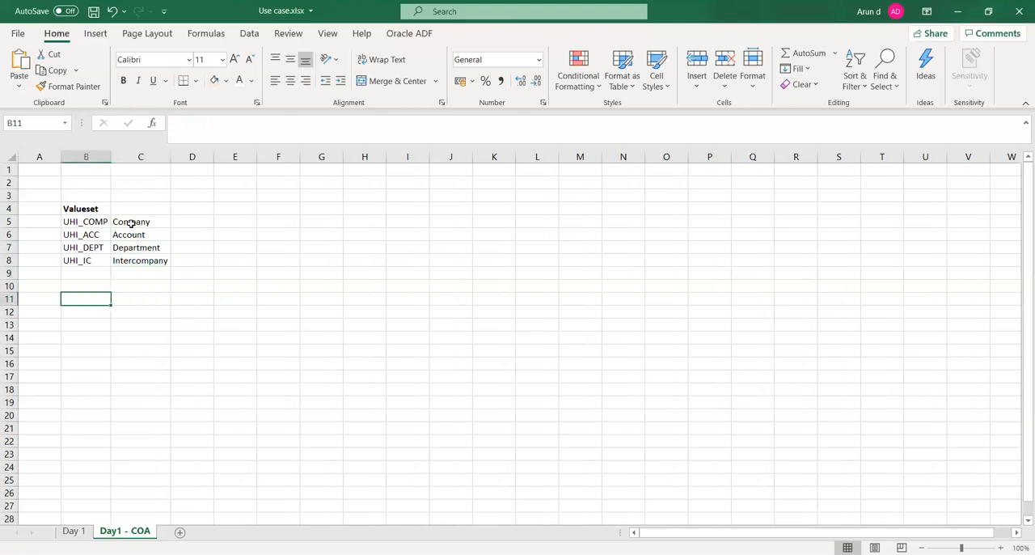
{"action": "type", "text": "Segment"}
{"action": "key", "text": "Right"}
{"action": "key", "text": "Down"}
{"action": "key", "text": "Left"}
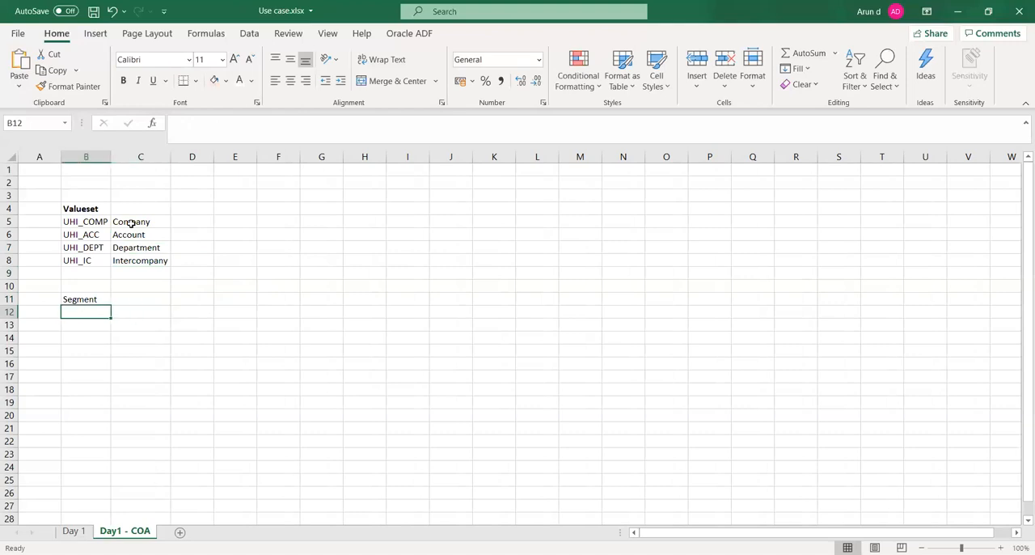
{"action": "type", "text": "UHI"}
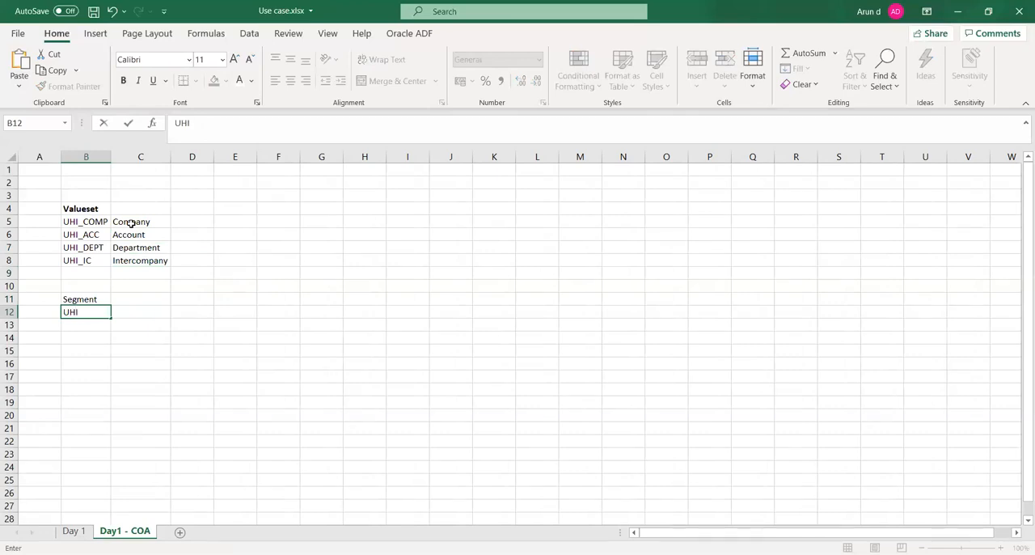
{"action": "type", "text": "_"}
{"action": "key", "text": "BackSpace"}
{"action": "key", "text": "BackSpace"}
{"action": "key", "text": "BackSpace"}
{"action": "key", "text": "BackSpace"}
- Copy UHI_COMP from cell B5 into cell B13 in the Segment section
{"action": "key", "text": "Right"}
{"action": "key", "text": "Left"}
{"action": "key", "text": "Up"}
{"action": "key", "text": "Up"}
{"action": "key", "text": "Up"}
{"action": "key", "text": "Up"}
{"action": "key", "text": "Up"}
{"action": "key", "text": "Up"}
{"action": "key", "text": "Up"}
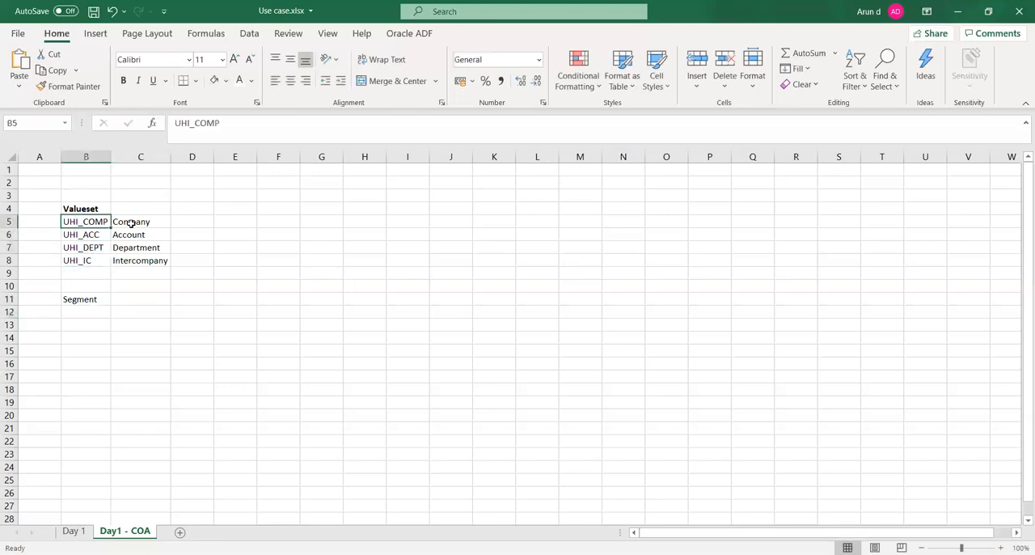
{"action": "key", "text": "ctrl+c"}
{"action": "key", "text": "Down"}
{"action": "key", "text": "Down"}
{"action": "key", "text": "Down"}
{"action": "key", "text": "Down"}
{"action": "key", "text": "Down"}
{"action": "key", "text": "Down"}
{"action": "key", "text": "Down"}
{"action": "key", "text": "Down"}
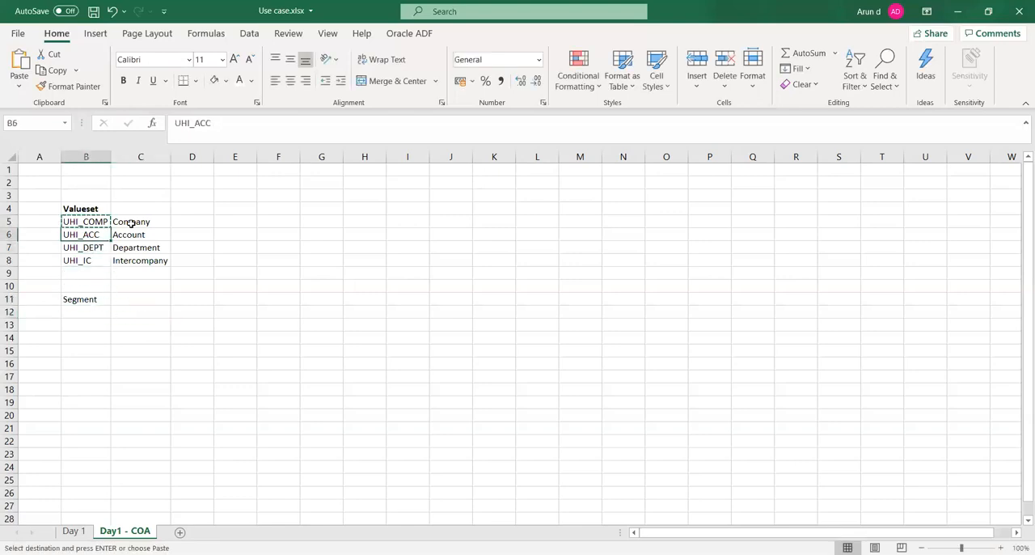
{"action": "key", "text": "ctrl+v"}
- Copy UHI_ACC, UHI_DEPT and UHI_IC from B6:B8 into B14:B16, then save the workbook
{"action": "key", "text": "Up"}
{"action": "key", "text": "Up"}
{"action": "key", "text": "Up"}
{"action": "key", "text": "Up"}
{"action": "key", "text": "Up"}
{"action": "key", "text": "Up"}
{"action": "key", "text": "Up"}
{"action": "key", "text": "Up"}
{"action": "key", "text": "Down"}
{"action": "key", "text": "shift+Down"}
{"action": "key", "text": "shift+Down"}
{"action": "key", "text": "ctrl+c"}
{"action": "key", "text": "Down"}
{"action": "key", "text": "Down"}
{"action": "key", "text": "Down"}
{"action": "key", "text": "Down"}
{"action": "key", "text": "Down"}
{"action": "key", "text": "Down"}
{"action": "key", "text": "Down"}
{"action": "key", "text": "Down"}
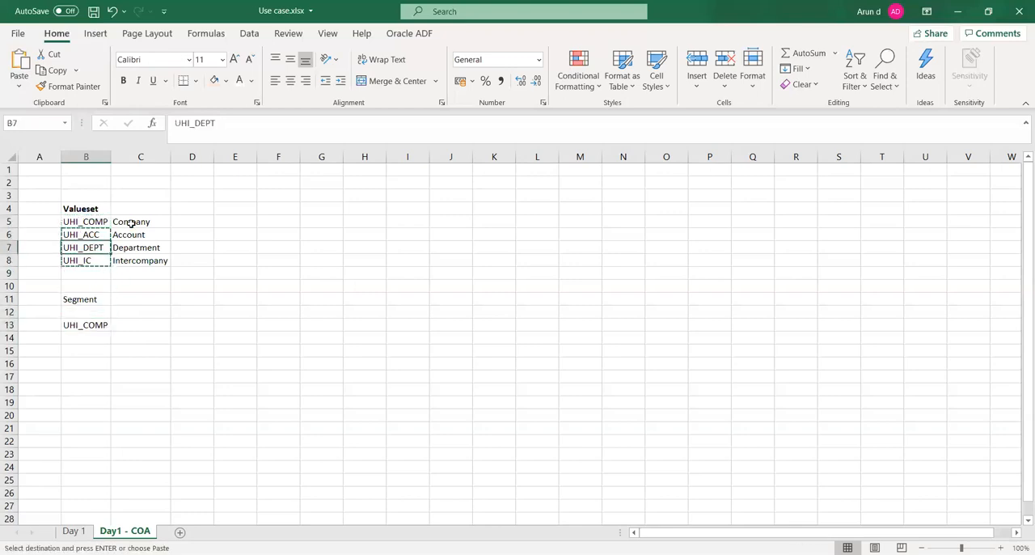
{"action": "key", "text": "ctrl+v"}
{"action": "key", "text": "ctrl+s"}
- Enter the column headings Valueset, Segment and Nature in cells B12, C12 and D12
{"action": "key", "text": "Right"}
{"action": "key", "text": "Up"}
{"action": "key", "text": "Up"}
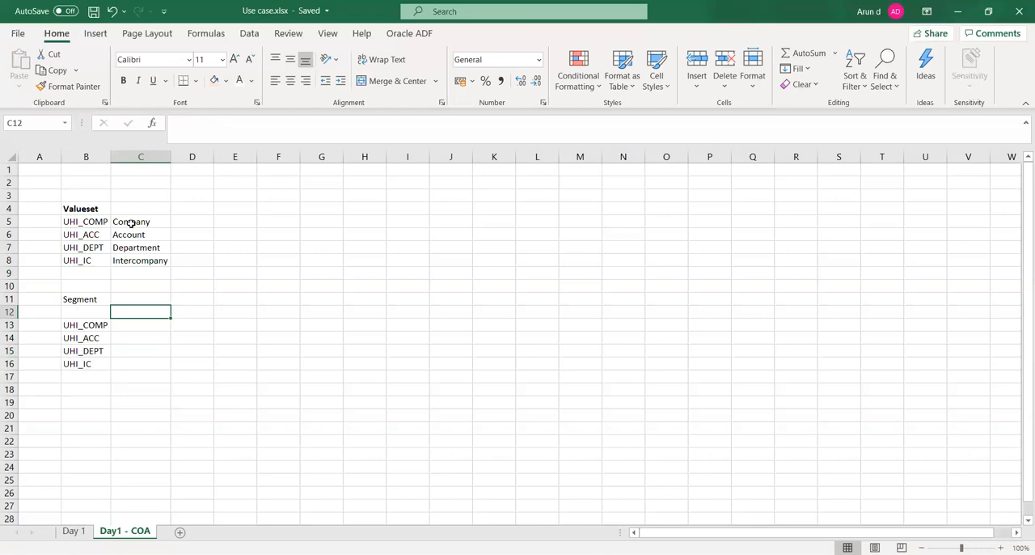
{"action": "key", "text": "Left"}
{"action": "type", "text": "Val"}
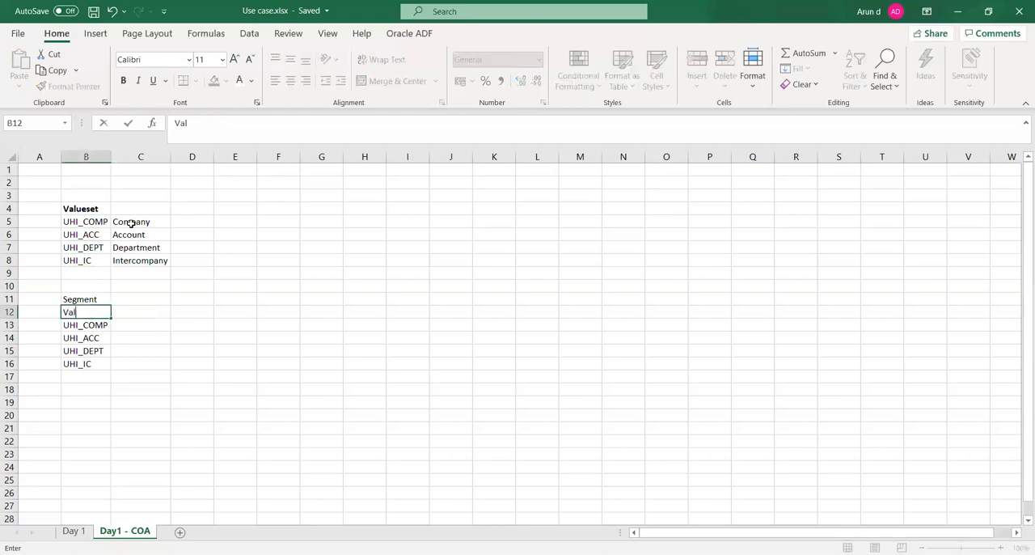
{"action": "type", "text": "ueset"}
{"action": "key", "text": "Tab"}
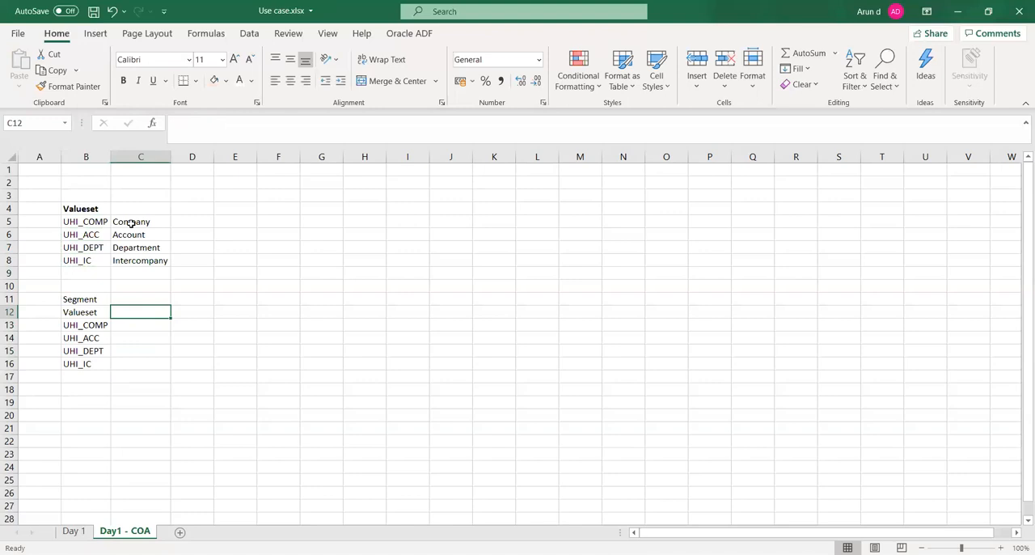
{"action": "type", "text": "Segment"}
{"action": "key", "text": "Tab"}
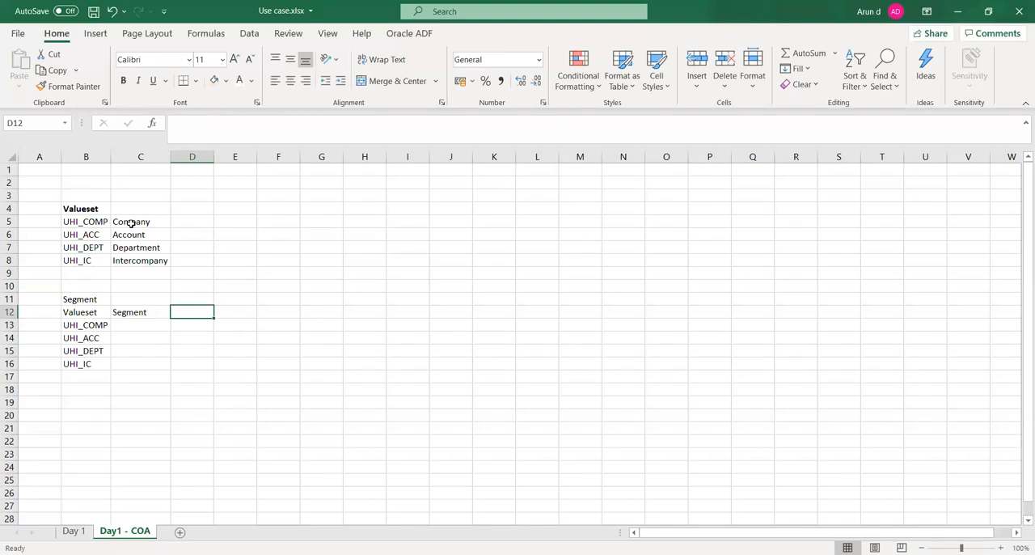
{"action": "type", "text": "Nature"}
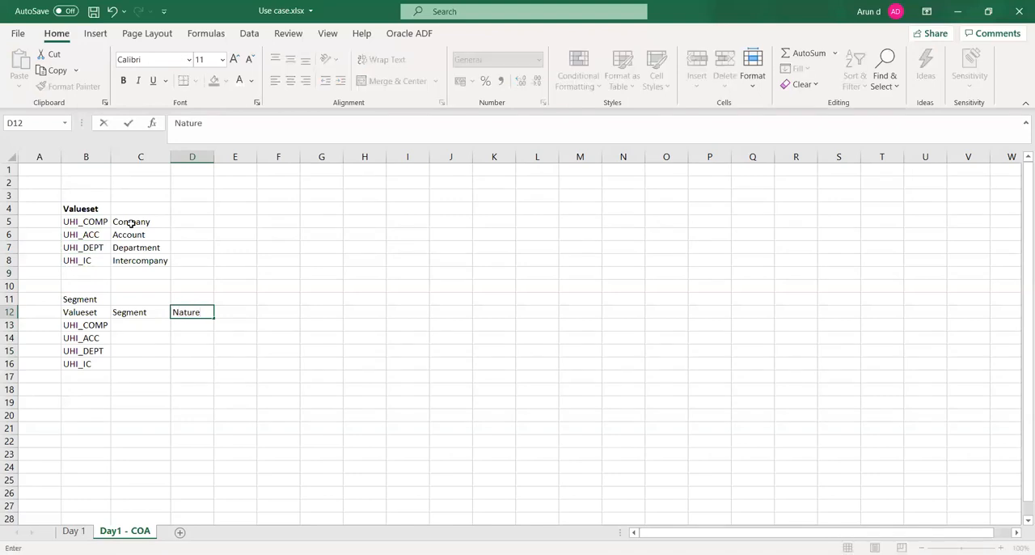
{"action": "key", "text": "Tab"}
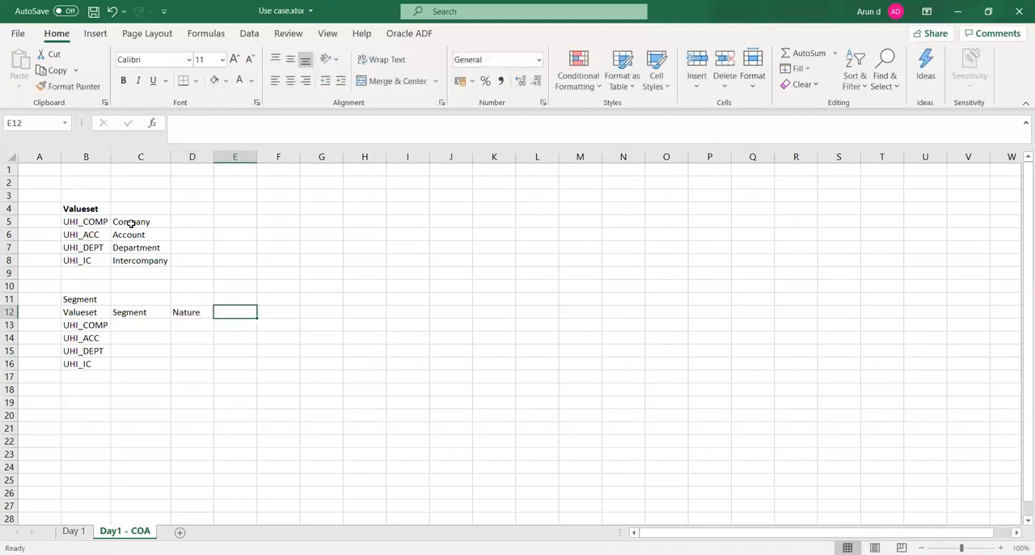
- Copy the four value set names in B13:B16 into the Segment column at C13:C16
{"action": "key", "text": "Left"}
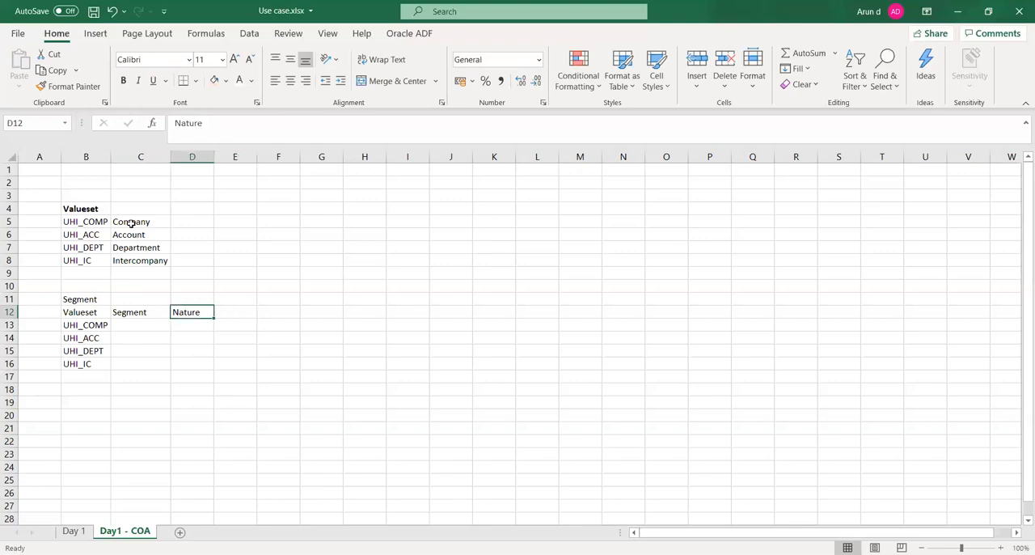
{"action": "key", "text": "Left"}
{"action": "key", "text": "Left"}
{"action": "key", "text": "Down"}
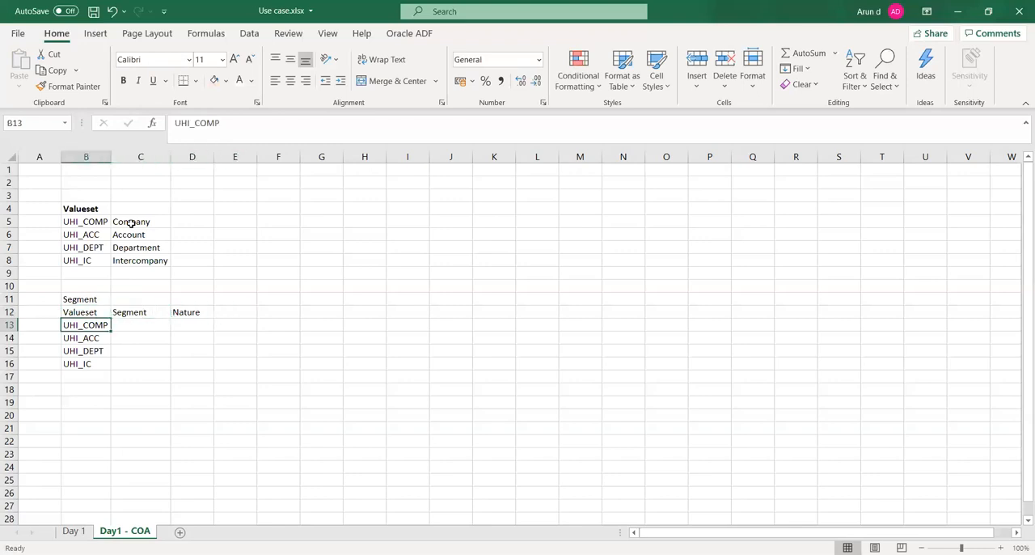
{"action": "key", "text": "shift+Down"}
{"action": "key", "text": "shift+Down"}
{"action": "key", "text": "shift+Down"}
{"action": "key", "text": "ctrl+c"}
{"action": "key", "text": "Right"}
{"action": "key", "text": "ctrl+v"}
- Enter "Balancing segment" as the nature of UHI_COMP in cell D13
{"action": "key", "text": "Right"}
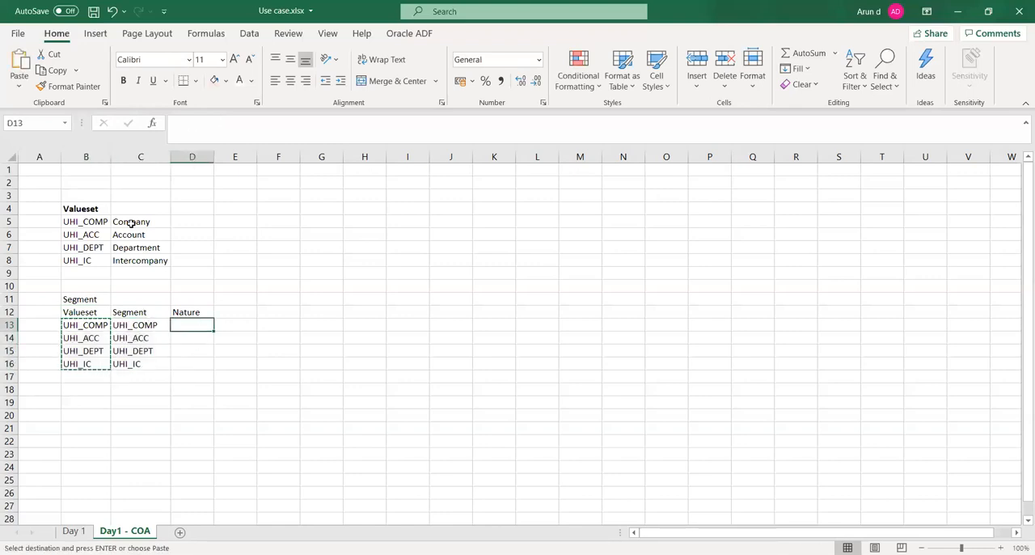
{"action": "type", "text": "Ba"}
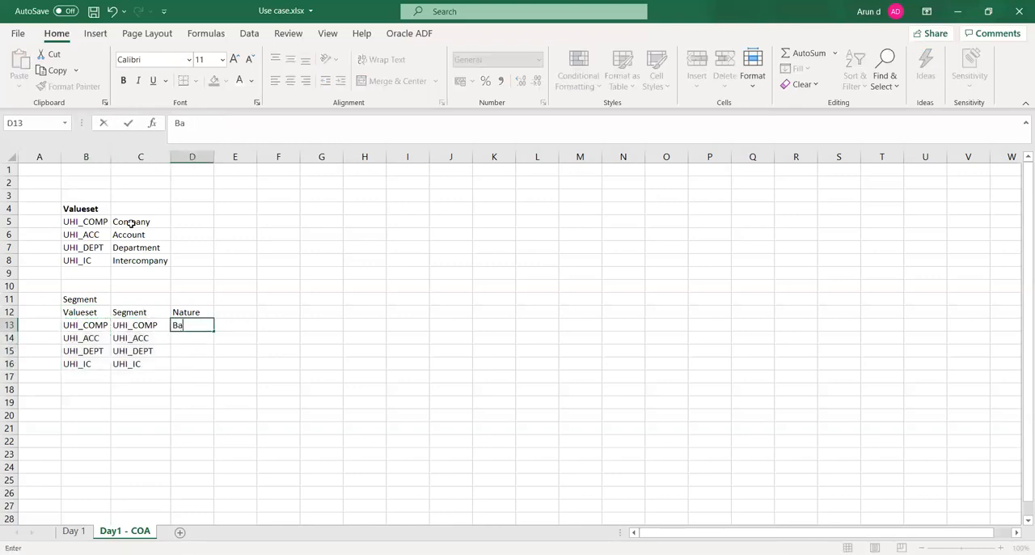
{"action": "type", "text": "lancing segment"}
{"action": "key", "text": "Tab"}
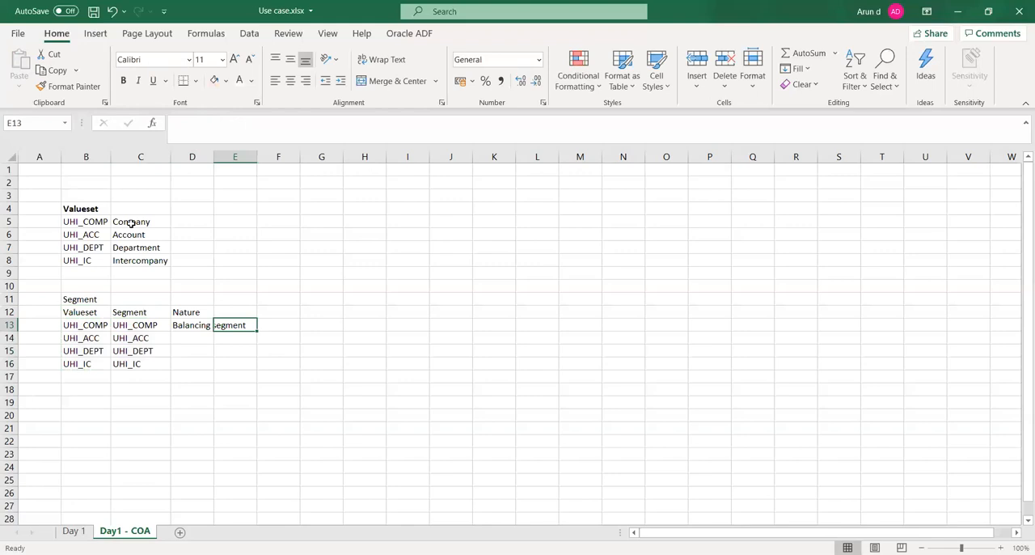
{"action": "key", "text": "Return"}
{"action": "key", "text": "Up"}
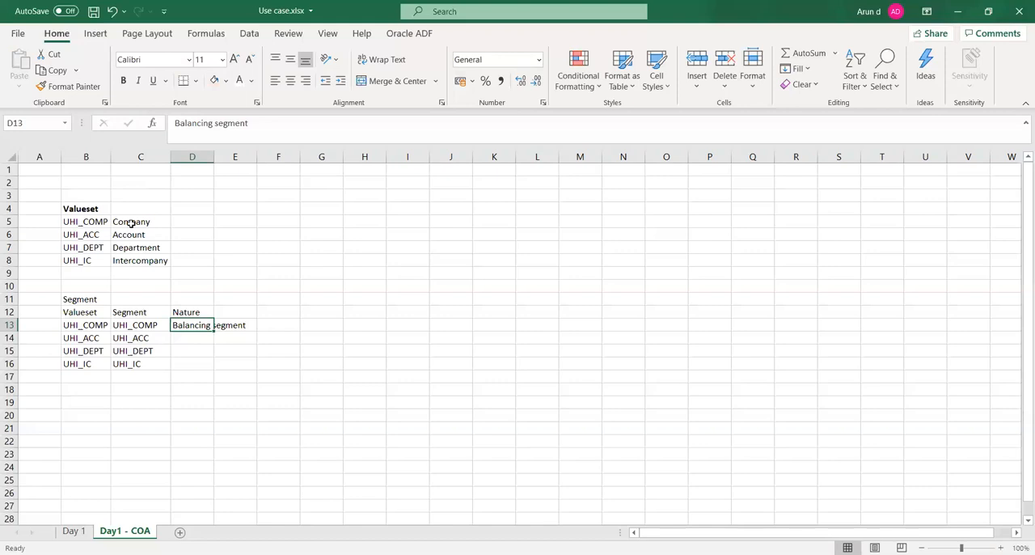
- Enter "Natural Account" as the nature of UHI_ACC in cell D14 and autofit column D to its contents
{"action": "key", "text": "Down"}
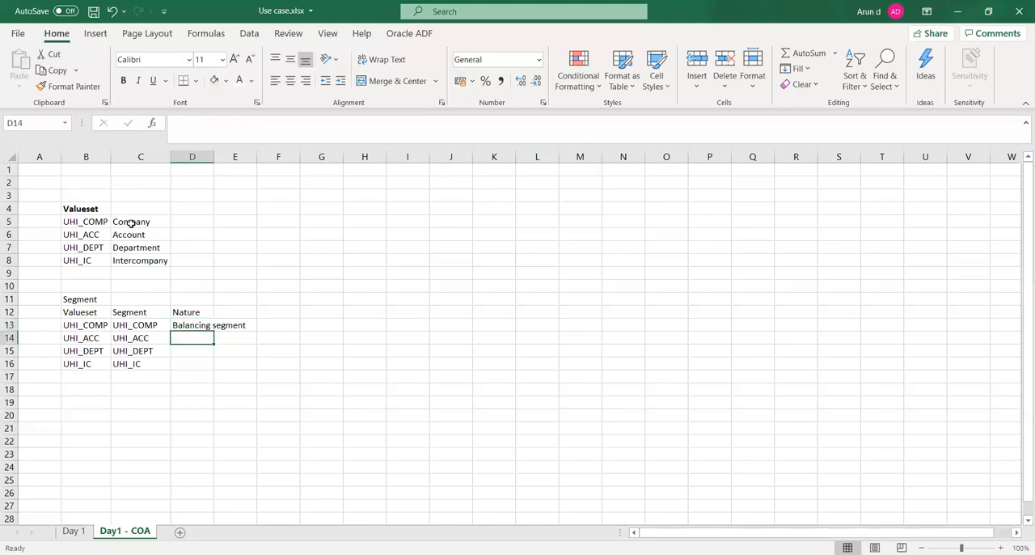
{"action": "type", "text": "Nature"}
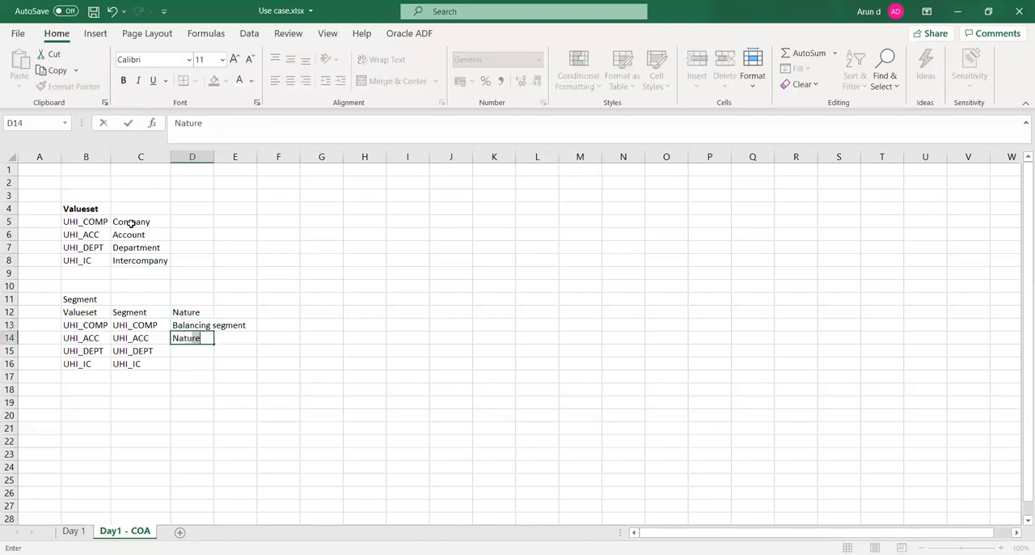
{"action": "type", "text": "al Account"}
{"action": "key", "text": "Tab"}
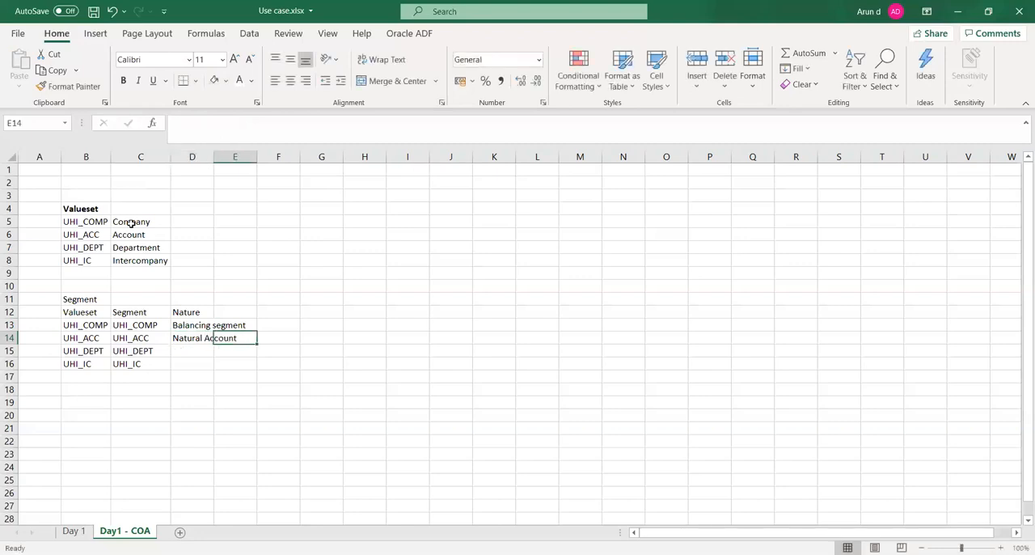
{"action": "key", "text": "Left"}
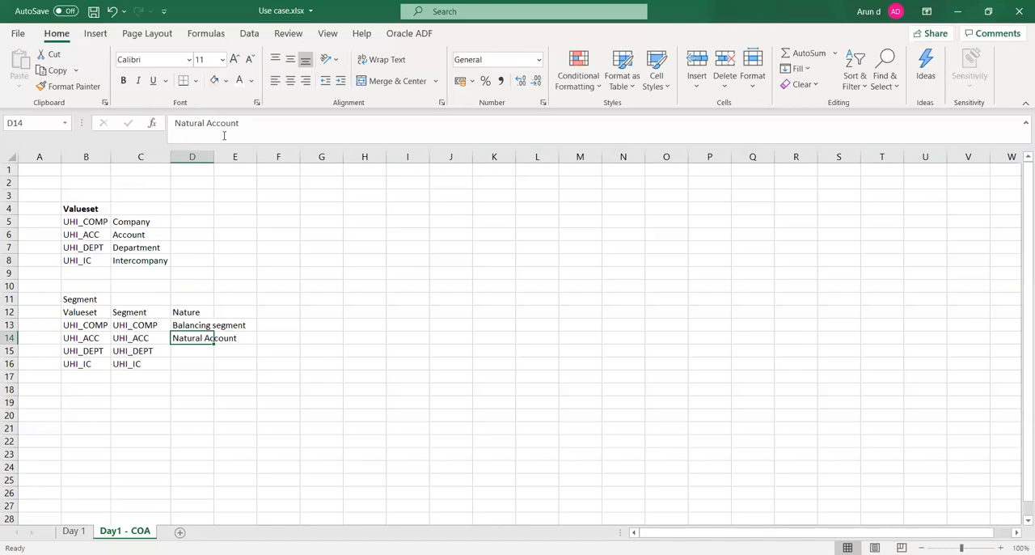
{"action": "double_click", "coordinate": [214, 157]}
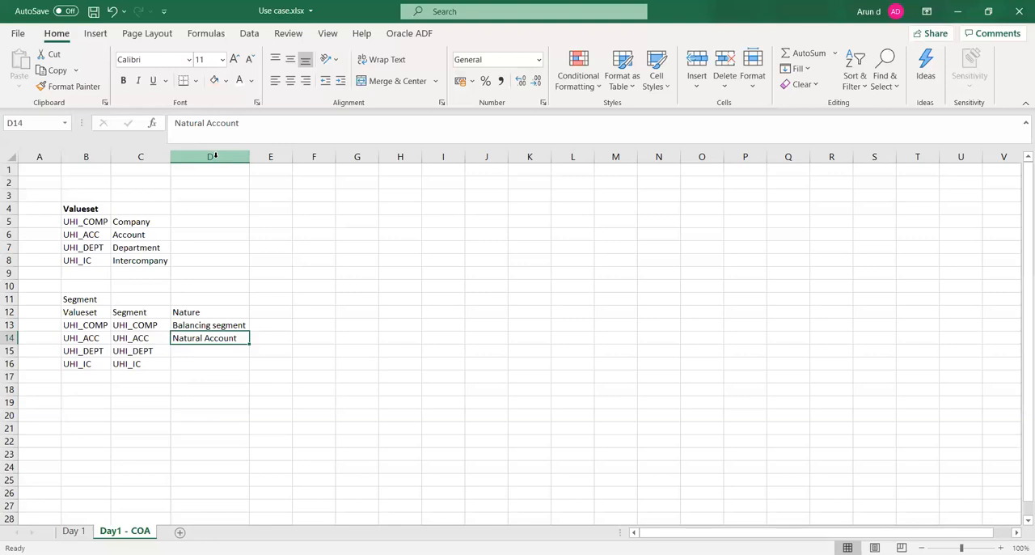
- Enter "Cost center" as the nature of UHI_DEPT in cell D15, then save the workbook
{"action": "key", "text": "Return"}
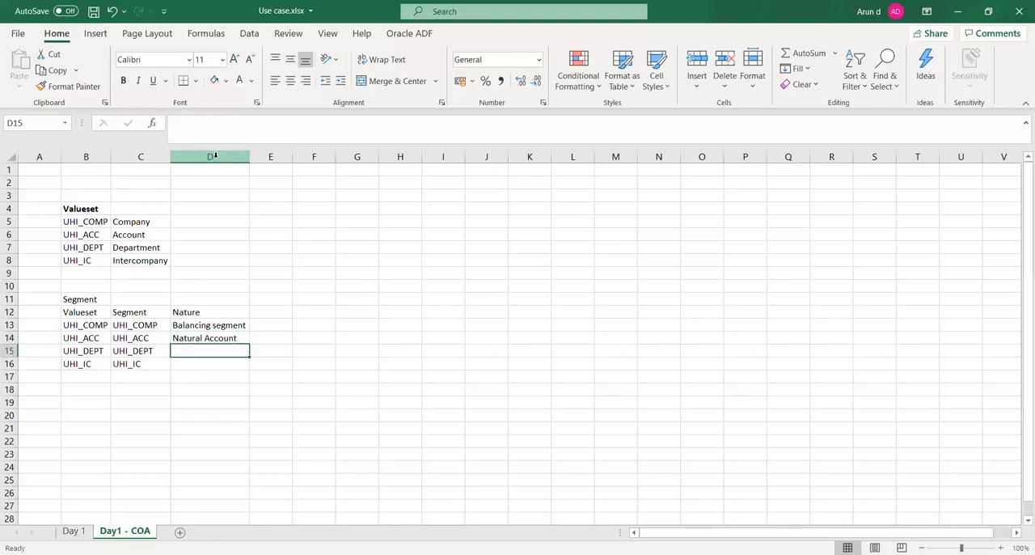
{"action": "key", "text": "Up"}
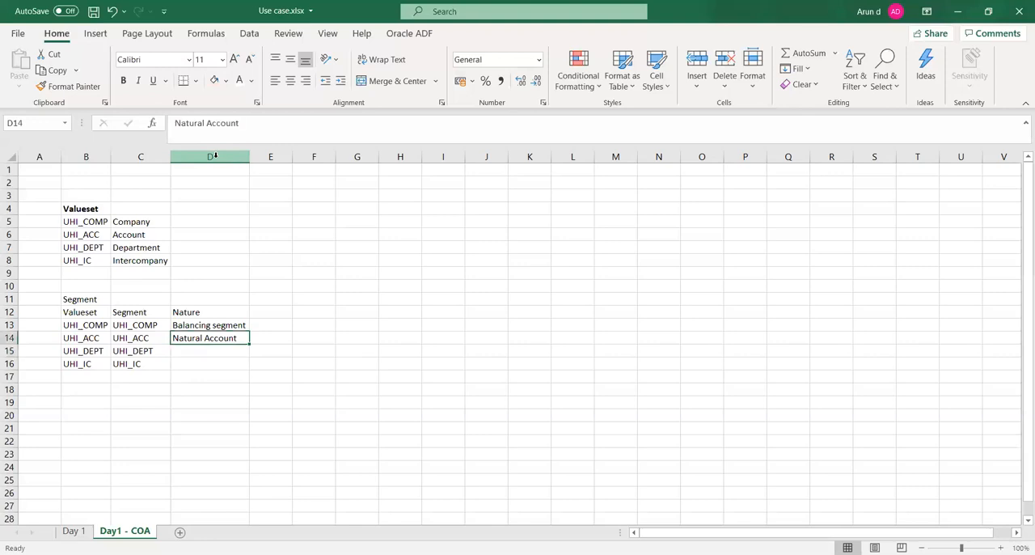
{"action": "key", "text": "Down"}
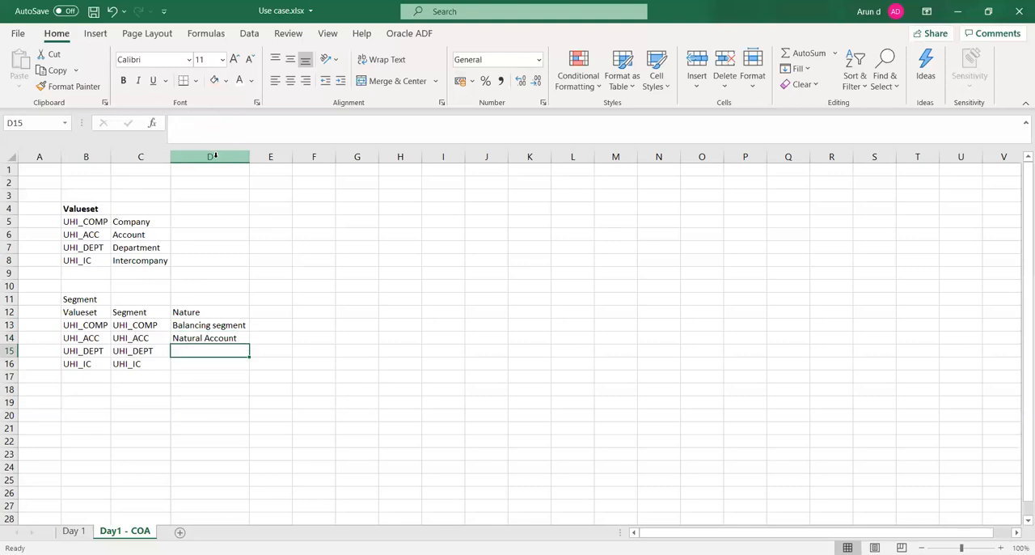
{"action": "type", "text": "C"}
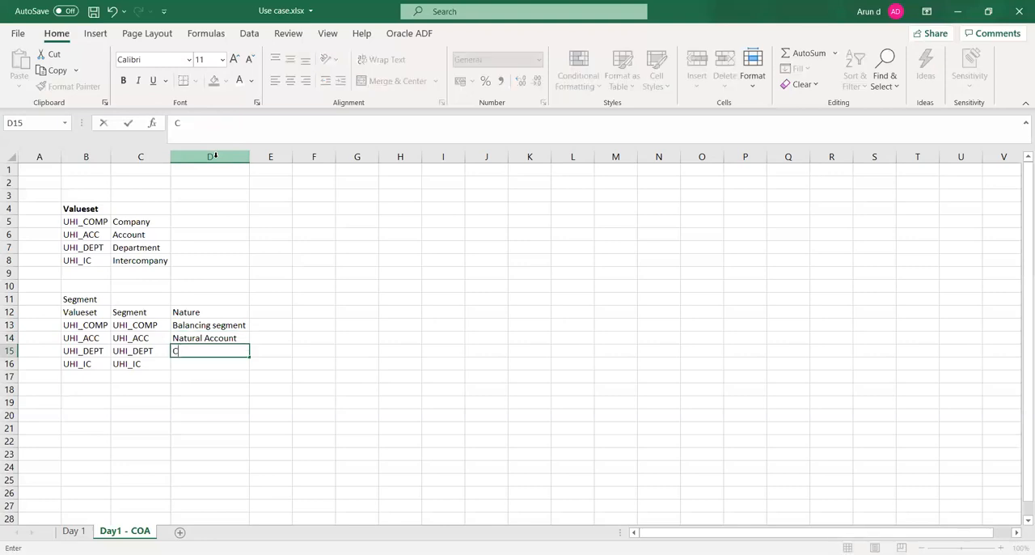
{"action": "type", "text": "ost center"}
{"action": "key", "text": "Tab"}
{"action": "key", "text": "ctrl+s"}
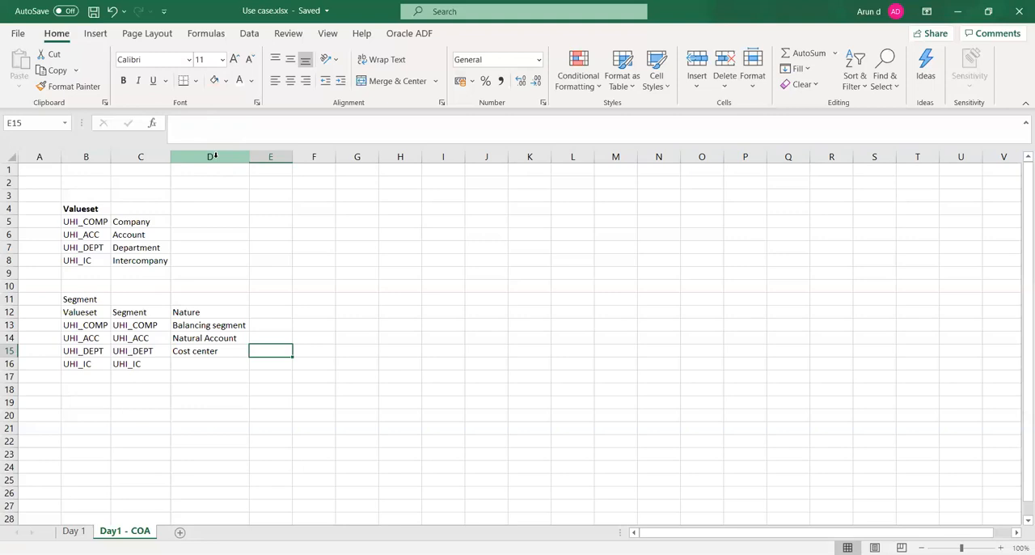
- Enter "Intercompany" as the nature of UHI_IC in cell D16
{"action": "key", "text": "Left"}
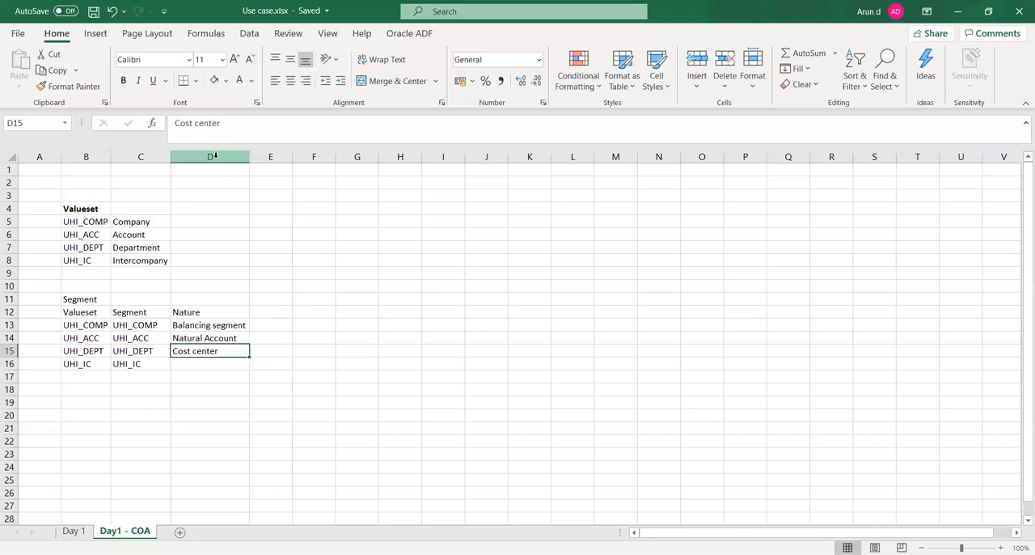
{"action": "key", "text": "Down"}
{"action": "type", "text": "In"}
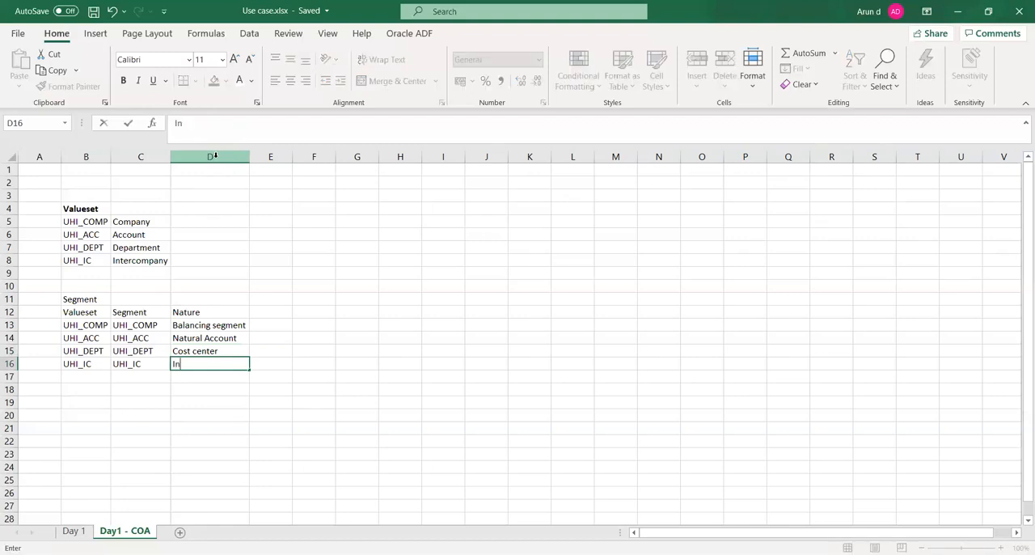
{"action": "type", "text": "tercompany"}
{"action": "key", "text": "Tab"}
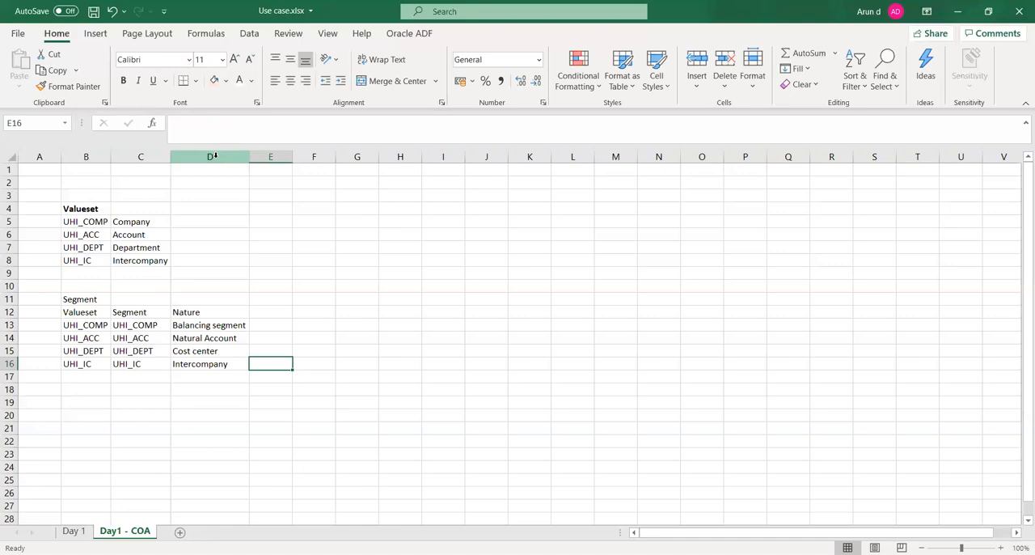
- Enter "United states" in the empty area beside the value set list, in cell H4
{"action": "key", "text": "Right"}
{"action": "key", "text": "Up"}
{"action": "key", "text": "Up"}
{"action": "key", "text": "Up"}
{"action": "key", "text": "Up"}
{"action": "key", "text": "Up"}
{"action": "key", "text": "Up"}
{"action": "key", "text": "Up"}
{"action": "key", "text": "Up"}
{"action": "key", "text": "Up"}
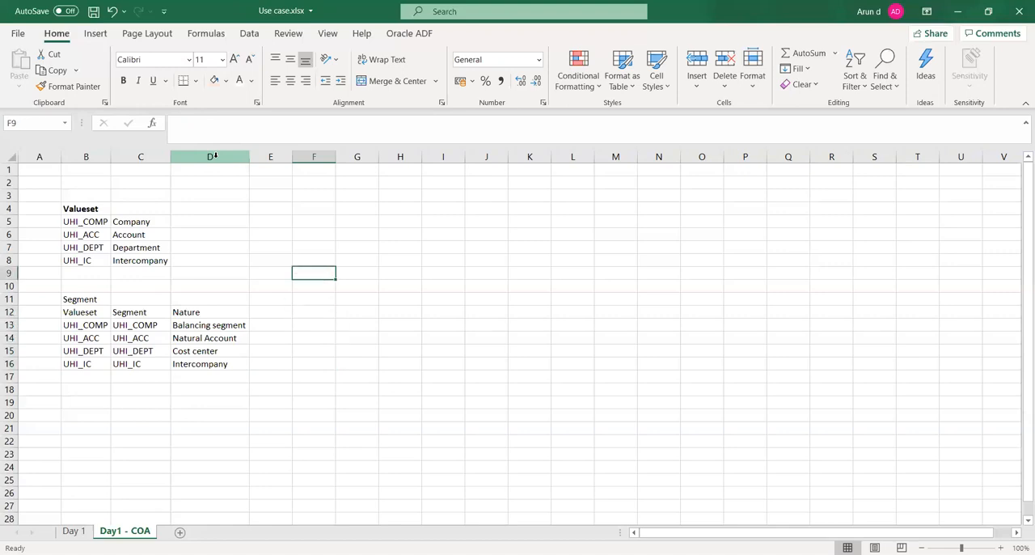
{"action": "key", "text": "Right"}
{"action": "key", "text": "Right"}
{"action": "key", "text": "Up"}
{"action": "key", "text": "Up"}
{"action": "key", "text": "Up"}
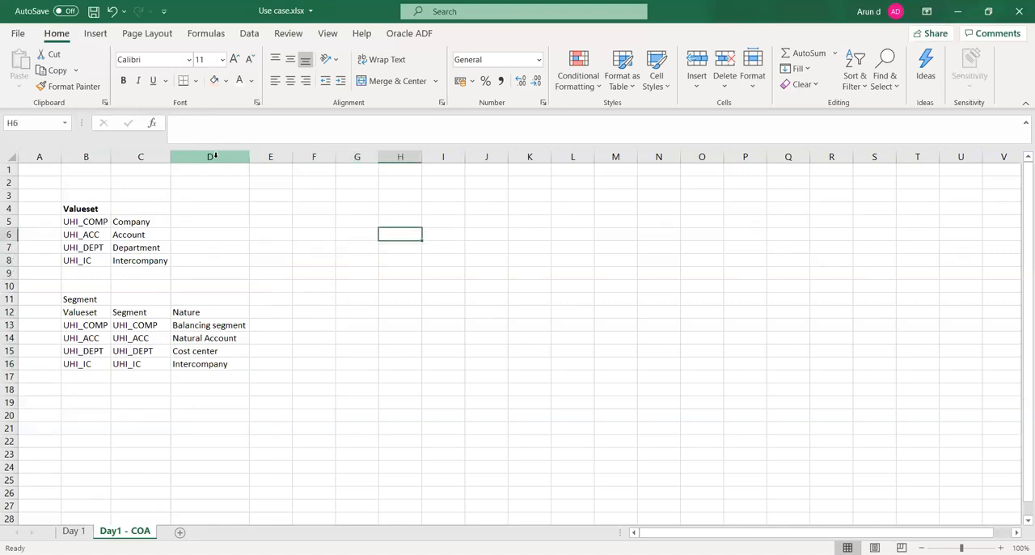
{"action": "type", "text": "United "}
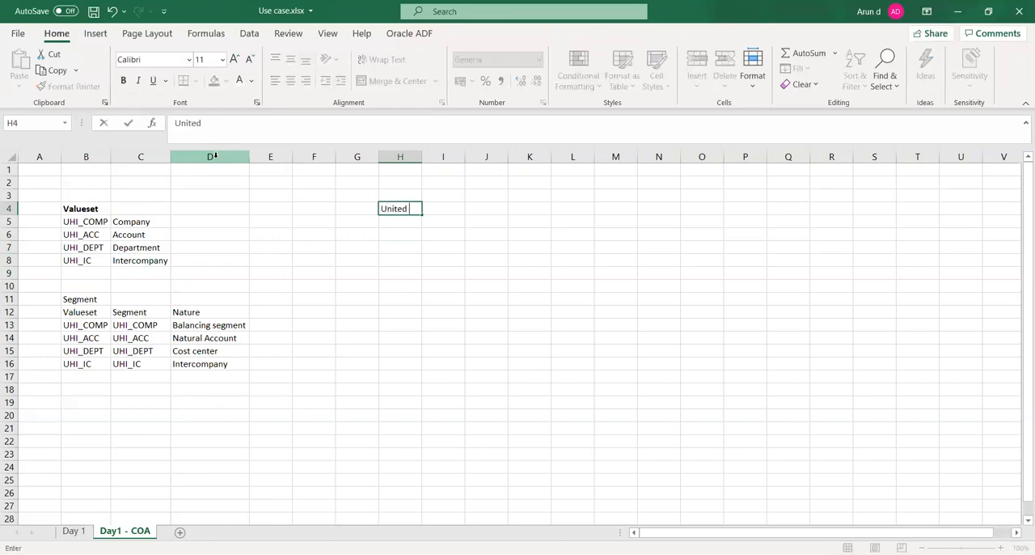
{"action": "type", "text": "states"}
{"action": "key", "text": "Tab"}
- Enter the label "Ledger" in cell G4, beside "United states"
{"action": "key", "text": "Left"}
{"action": "key", "text": "Left"}
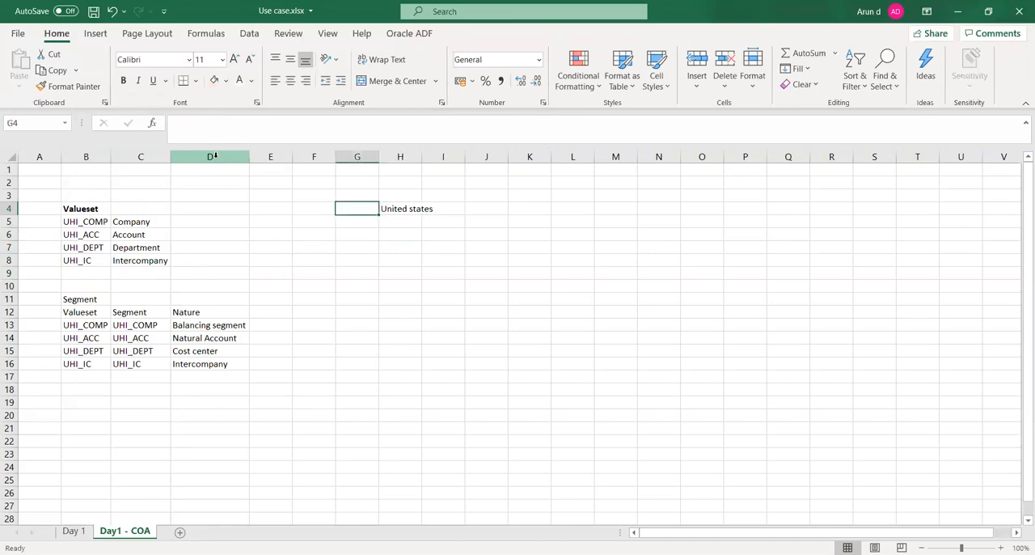
{"action": "type", "text": "Ledger"}
{"action": "key", "text": "Tab"}
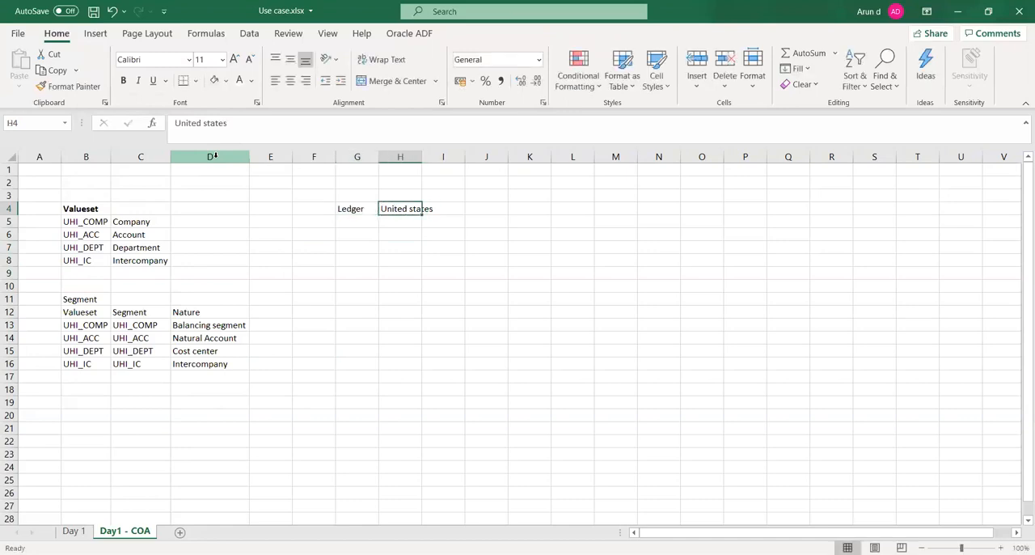
- Enter the label "Legal entity" in cell G5, below "Ledger"
{"action": "key", "text": "Down"}
{"action": "key", "text": "Left"}
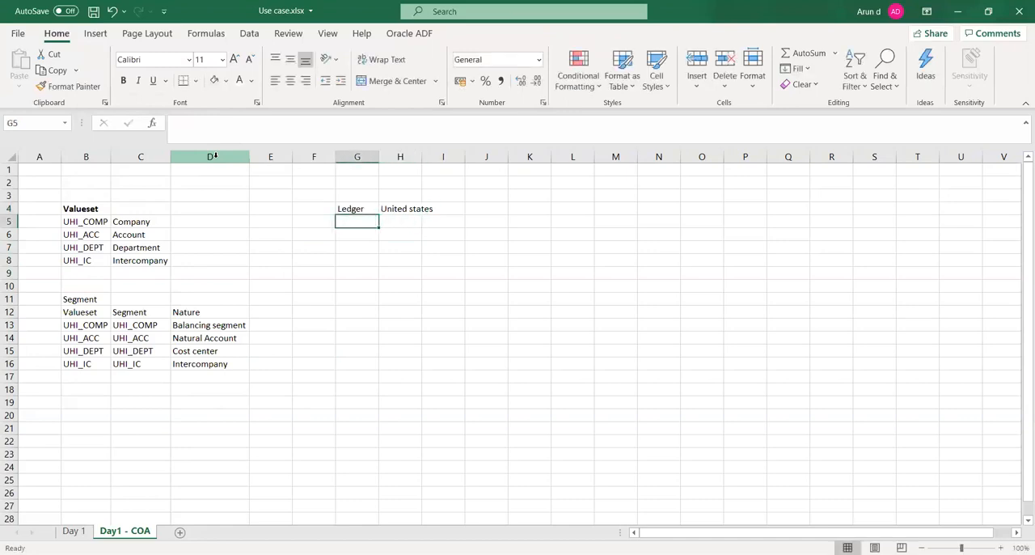
{"action": "type", "text": "Legal "}
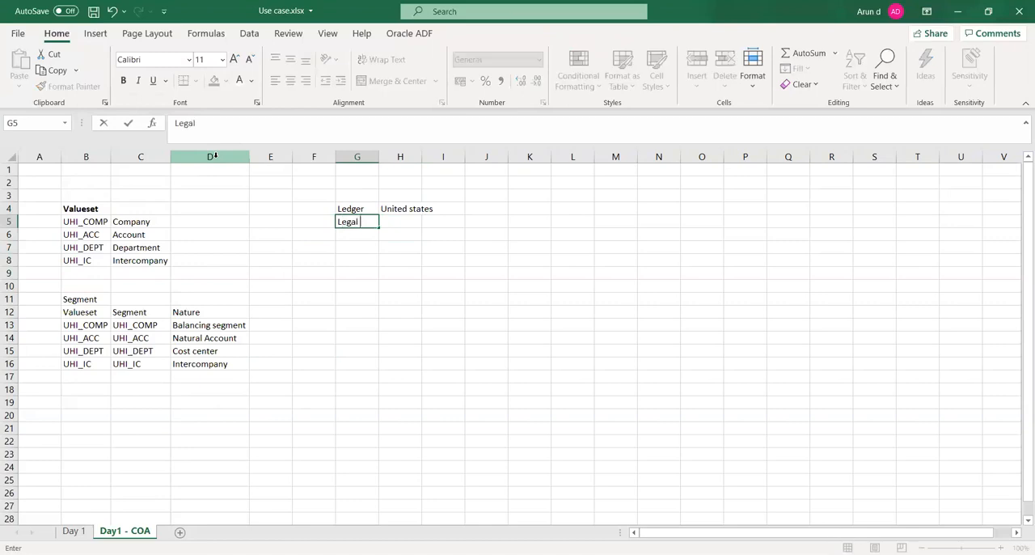
{"action": "type", "text": "entity"}
{"action": "key", "text": "Tab"}
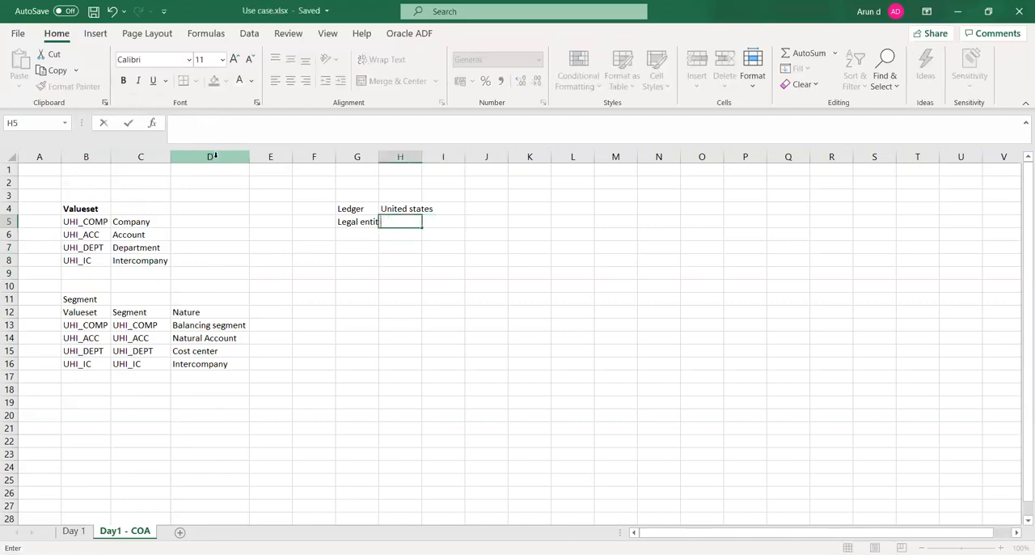
- Enter the legal entities NY LE, CAL LE and MA LE in cells H5, I5 and J5
{"action": "type", "text": "NY LE"}
{"action": "key", "text": "Tab"}
{"action": "type", "text": "CAL"}
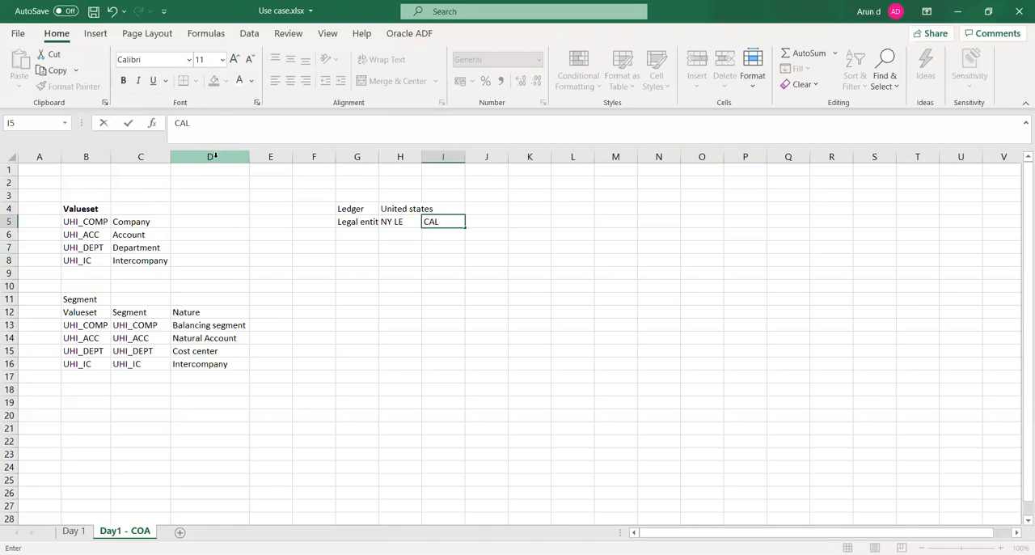
{"action": "type", "text": " LE"}
{"action": "key", "text": "Tab"}
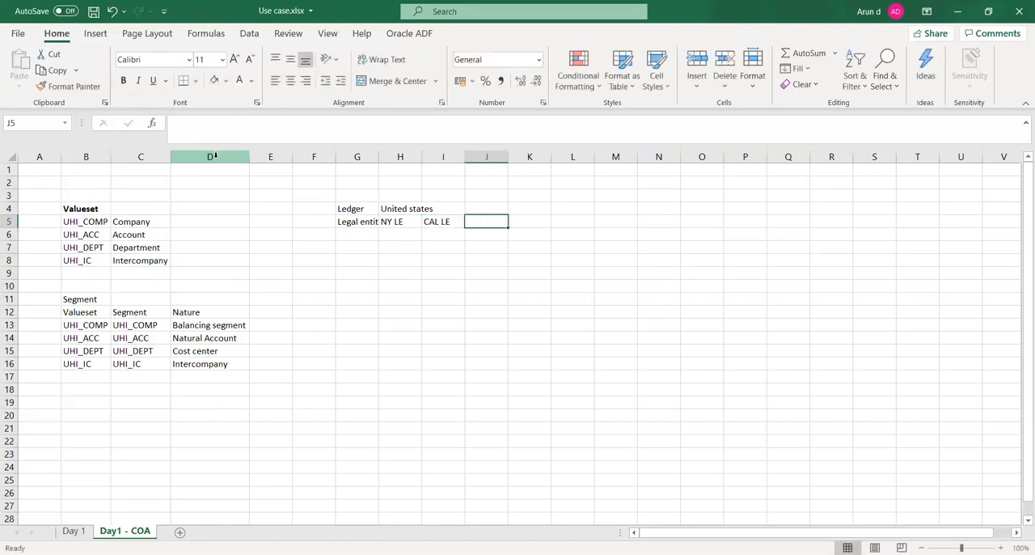
{"action": "type", "text": "MA"}
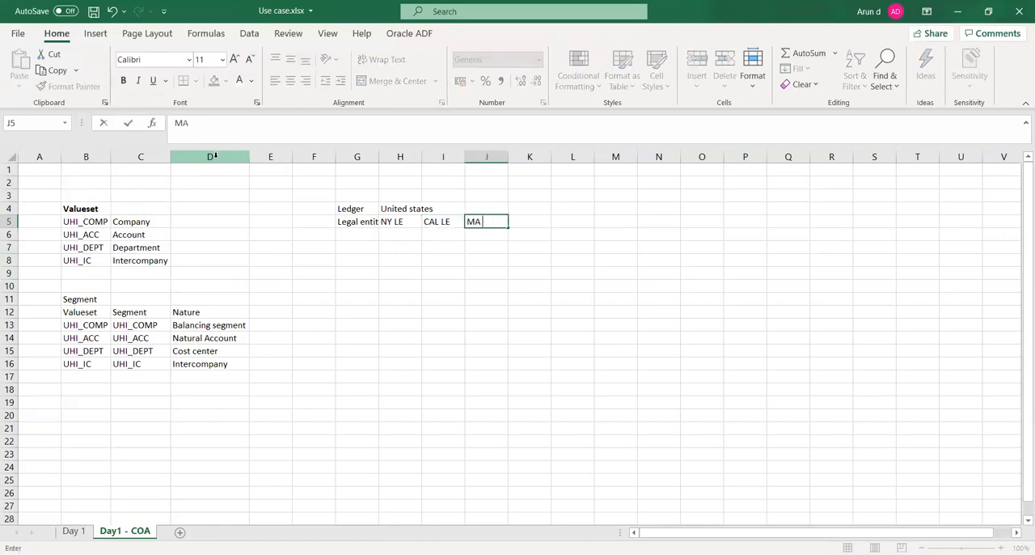
{"action": "type", "text": " LE"}
{"action": "key", "text": "Tab"}
- Widen column G slightly so that the "Legal entity" label fits
{"action": "key", "text": "Left"}
{"action": "key", "text": "Left"}
{"action": "key", "text": "Left"}
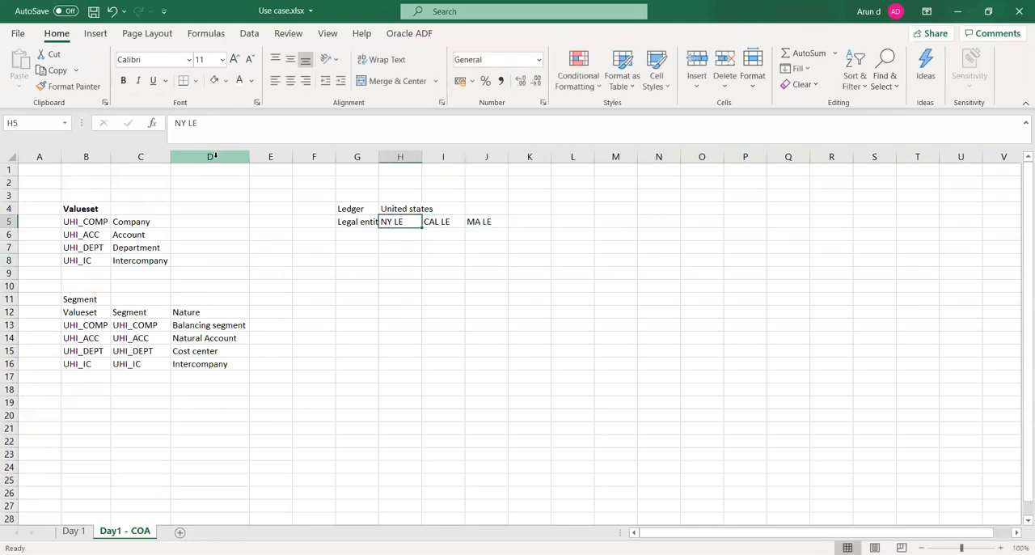
{"action": "left_click_drag", "start_coordinate": [379, 158], "coordinate": [386, 160]}
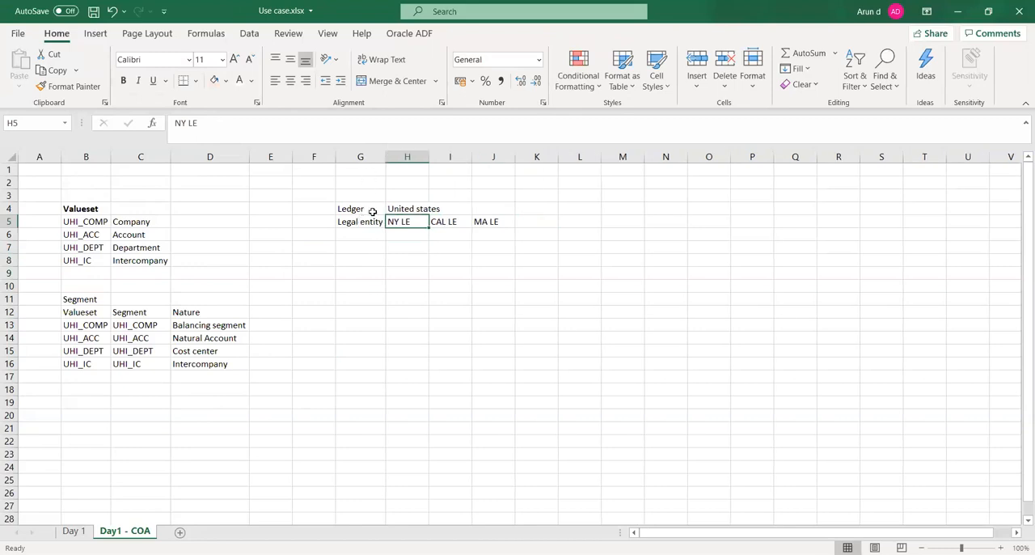
{"action": "left_click", "coordinate": [373, 212]}
{"action": "left_click", "coordinate": [410, 212]}
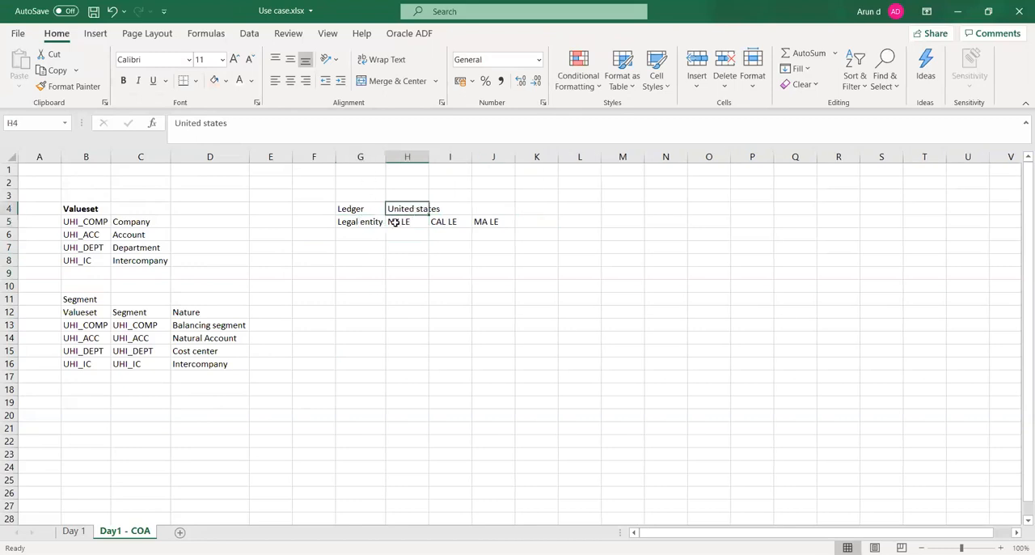
{"action": "left_click", "coordinate": [367, 224]}
{"action": "key", "text": "Right"}
{"action": "key", "text": "Right"}
{"action": "key", "text": "Right"}
- Enter 3 BU, 2 BU and 4 BU under the three legal entities in cells H6, I6 and J6
{"action": "key", "text": "Left"}
{"action": "key", "text": "Left"}
{"action": "key", "text": "Down"}
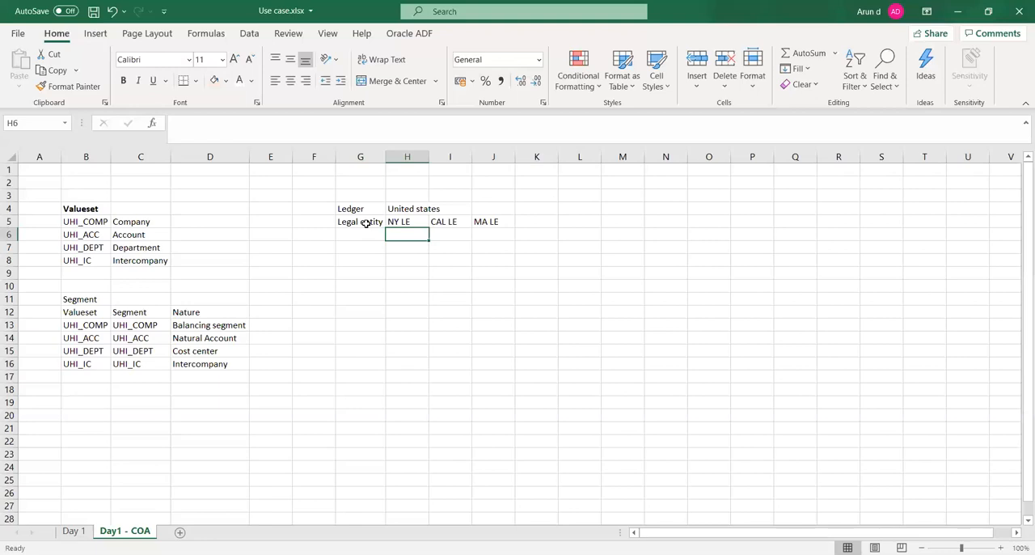
{"action": "type", "text": "3"}
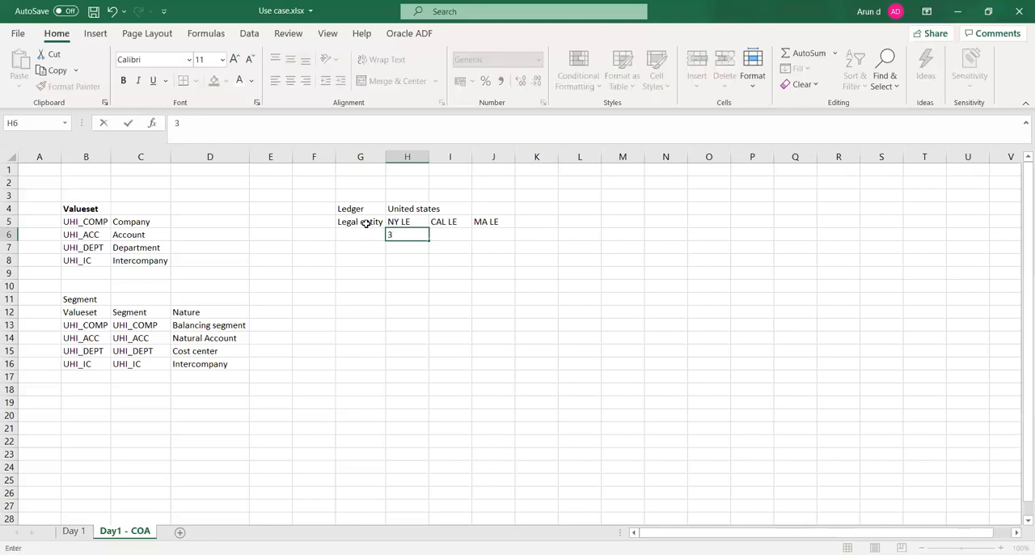
{"action": "type", "text": " BU"}
{"action": "key", "text": "Tab"}
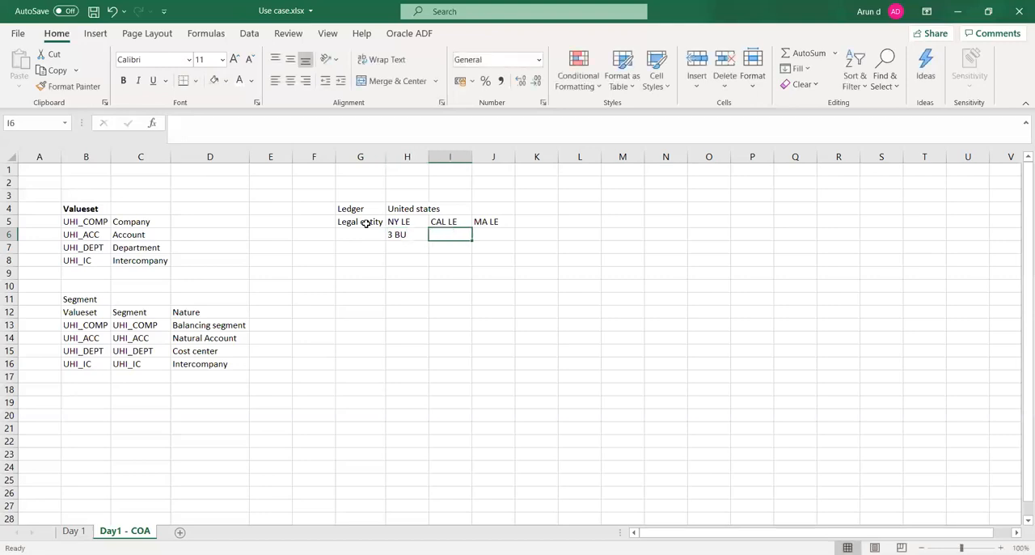
{"action": "type", "text": "2 BU"}
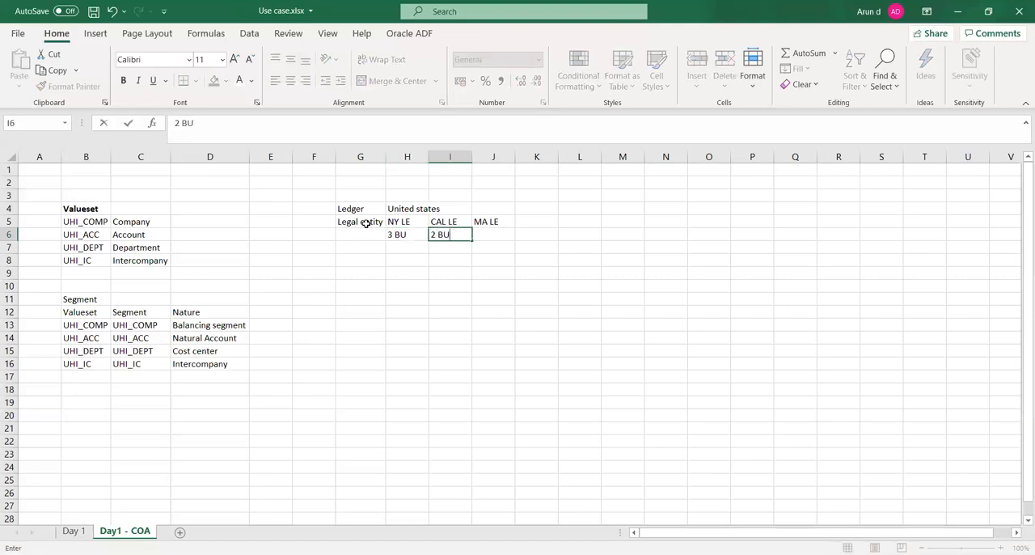
{"action": "key", "text": "Tab"}
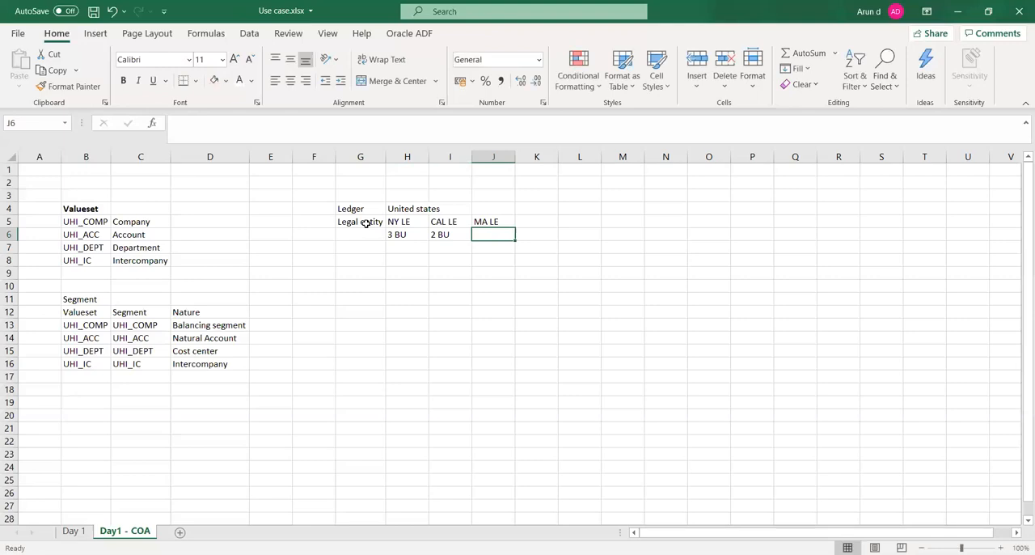
{"action": "type", "text": "4 BU"}
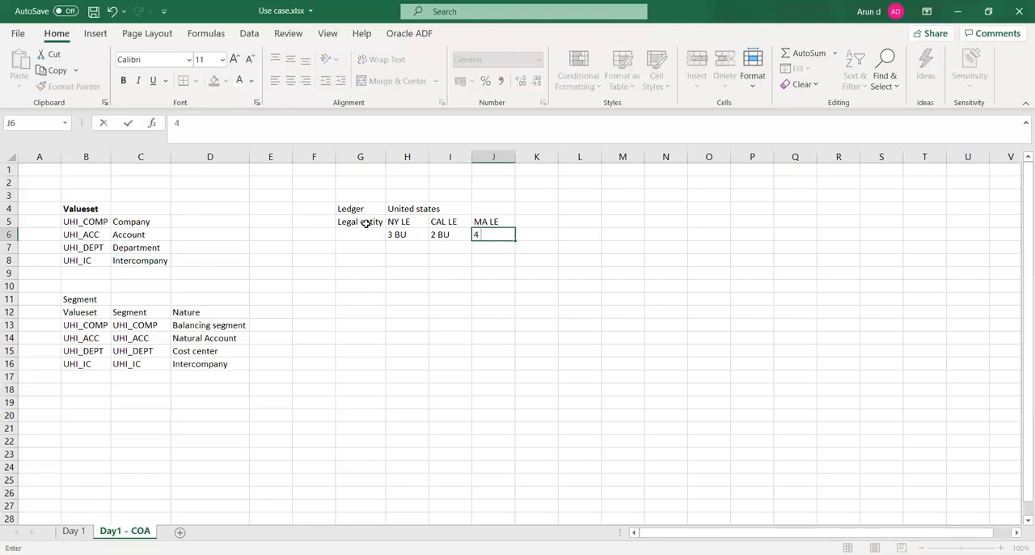
- Enter the label "Business unit" in cell G6, in front of the business unit counts
{"action": "key", "text": "Tab"}
{"action": "key", "text": "Left"}
{"action": "key", "text": "Left"}
{"action": "key", "text": "Left"}
{"action": "key", "text": "Left"}
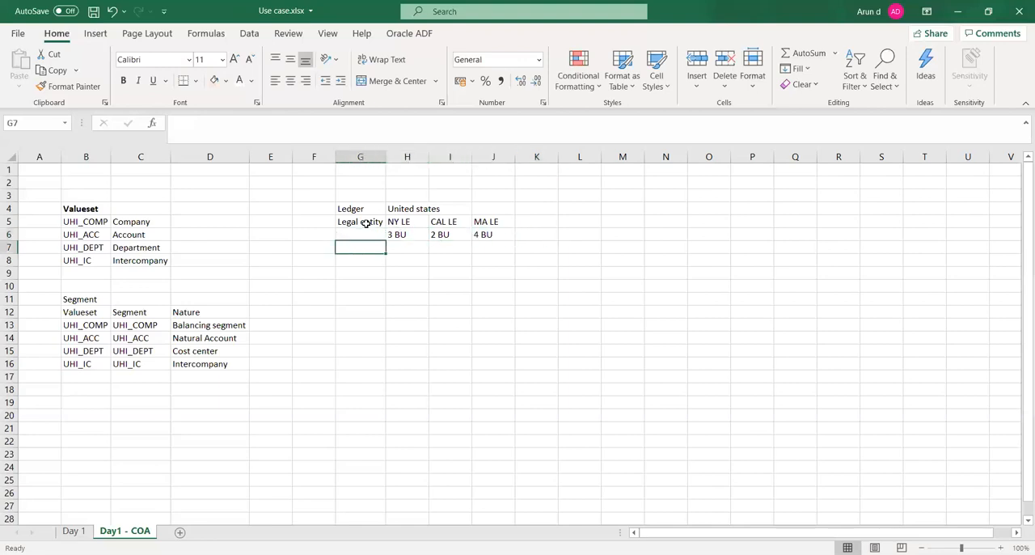
{"action": "type", "text": "Business uni"}
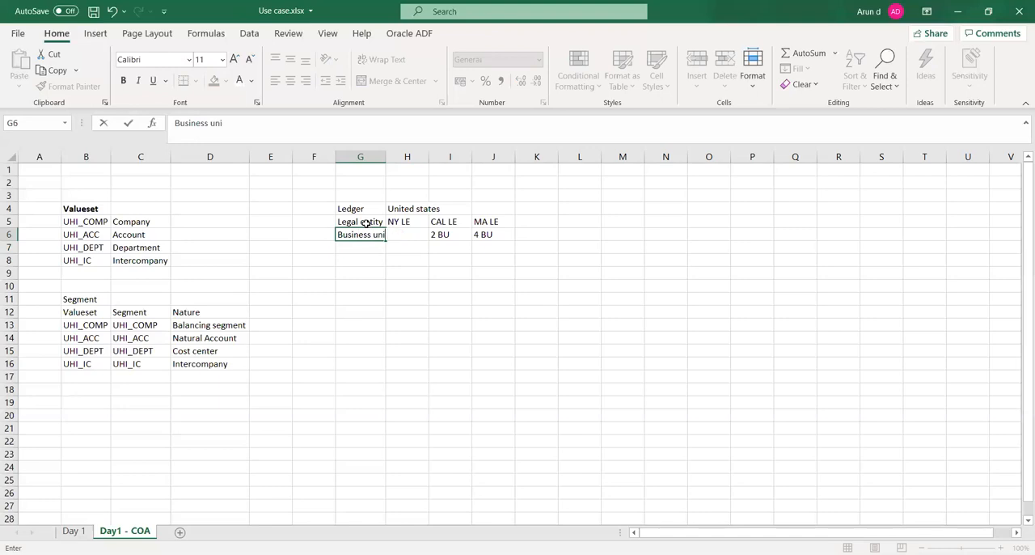
{"action": "key", "text": "Tab"}
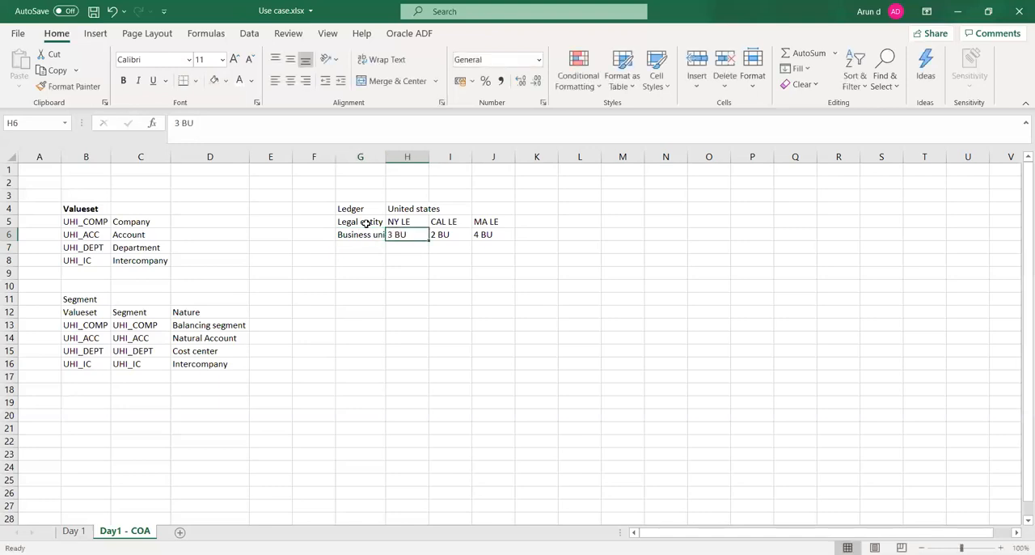
- Enter the label "BSV" in cell G7 and widen column G to fit its labels
{"action": "key", "text": "Down"}
{"action": "key", "text": "Left"}
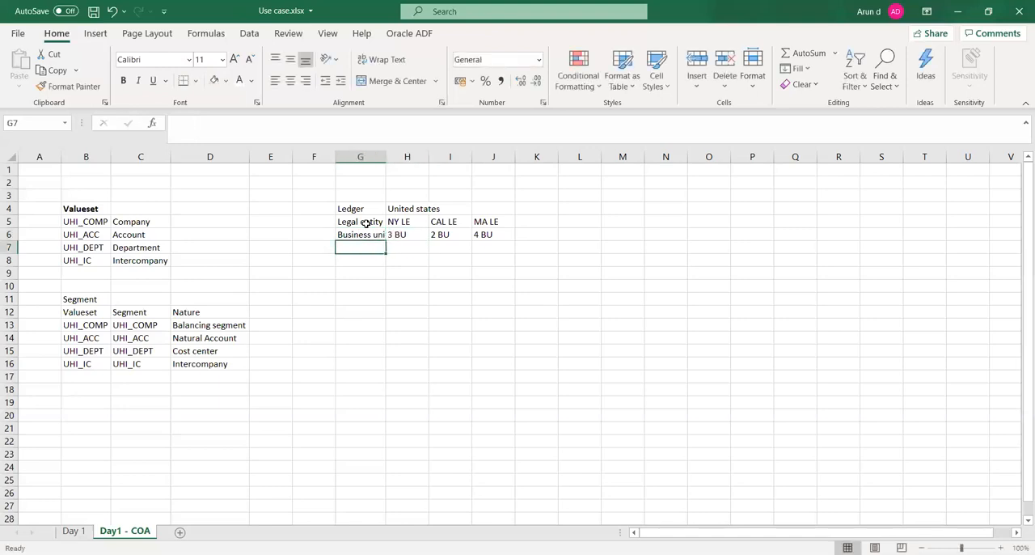
{"action": "type", "text": "BSV"}
{"action": "key", "text": "Tab"}
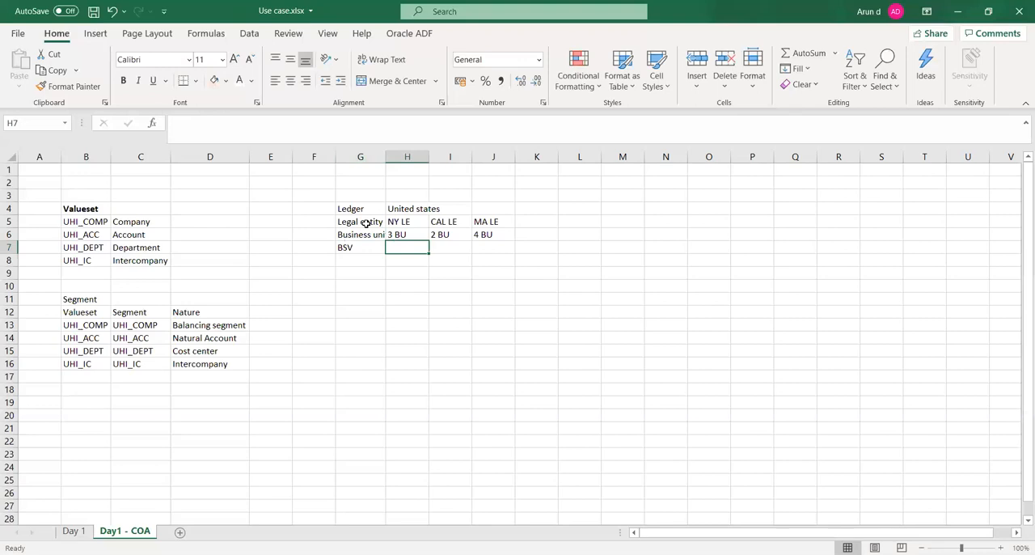
{"action": "double_click", "coordinate": [388, 154]}
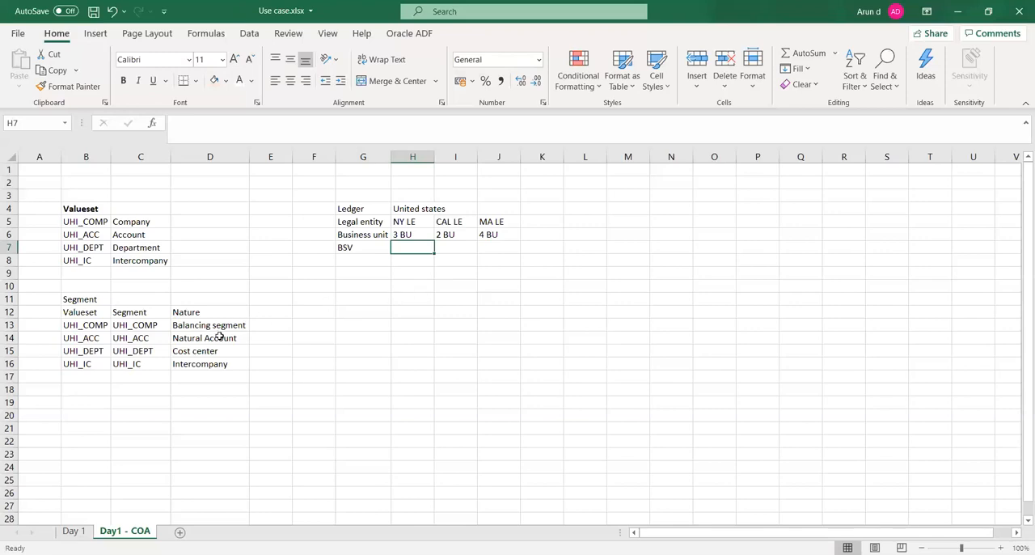
- Examine how the BSV row relates to the balancing segment UHI_COMP in the segment table
{"action": "left_click", "coordinate": [345, 249]}
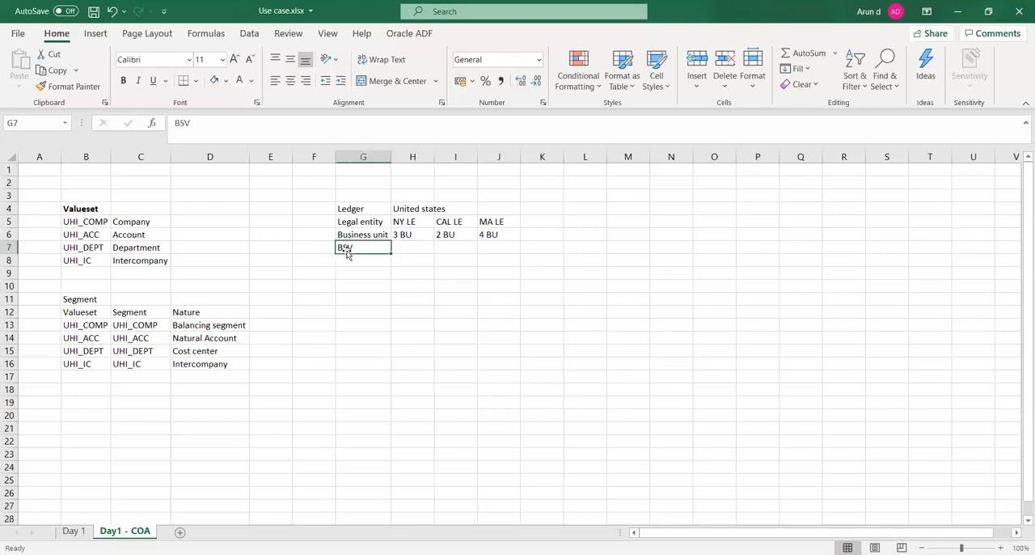
{"action": "left_click", "coordinate": [179, 326]}
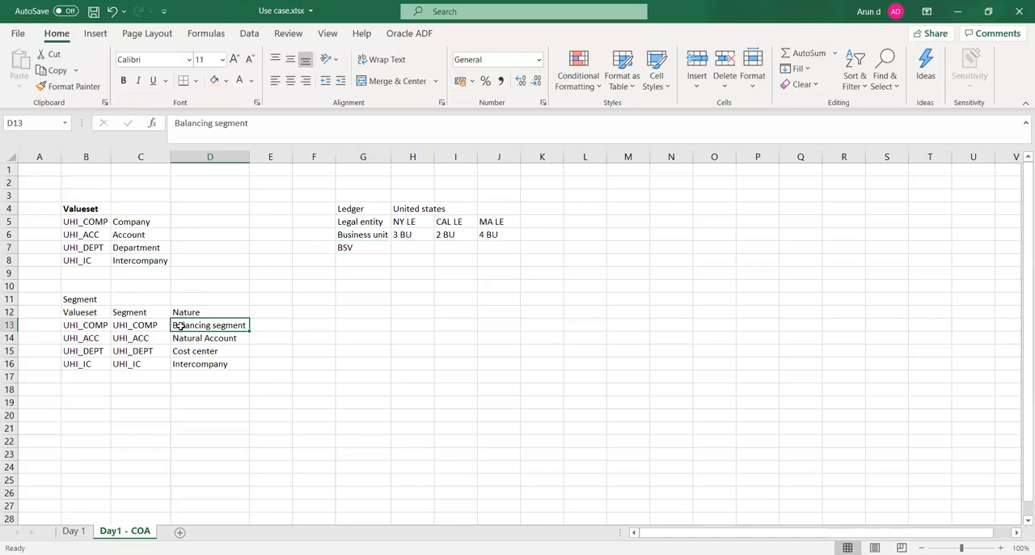
{"action": "key", "text": "Left"}
{"action": "key", "text": "Left"}
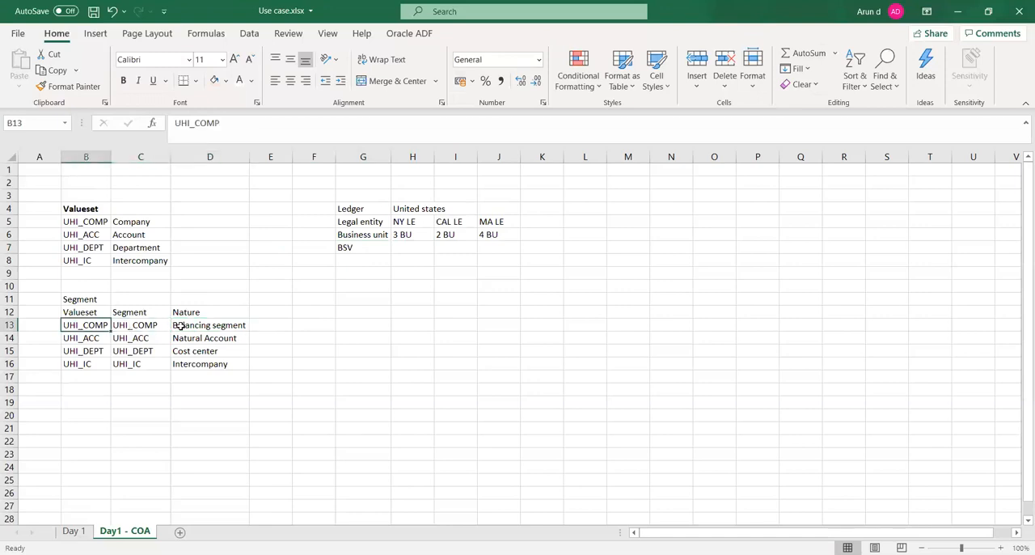
{"action": "key", "text": "Right"}
{"action": "key", "text": "Right"}
{"action": "key", "text": "Right"}
{"action": "key", "text": "Up"}
{"action": "key", "text": "Up"}
{"action": "key", "text": "Up"}
{"action": "key", "text": "Up"}
{"action": "key", "text": "Up"}
{"action": "key", "text": "Up"}
{"action": "key", "text": "Right"}
{"action": "key", "text": "Right"}
{"action": "key", "text": "Right"}
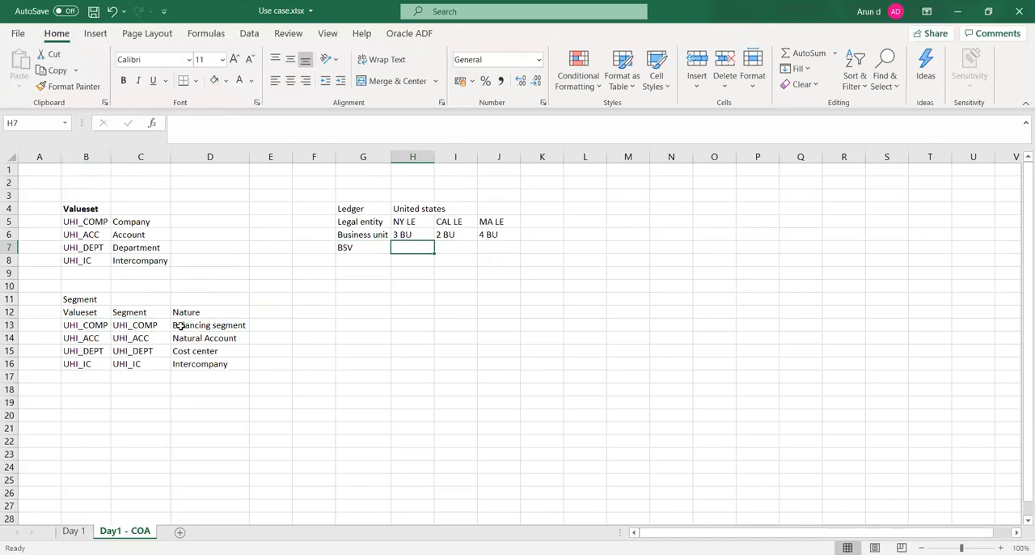
- Save the workbook and enter 1000,1001 as the BSV for NY LE in cell H7
{"action": "key", "text": "ctrl+s"}
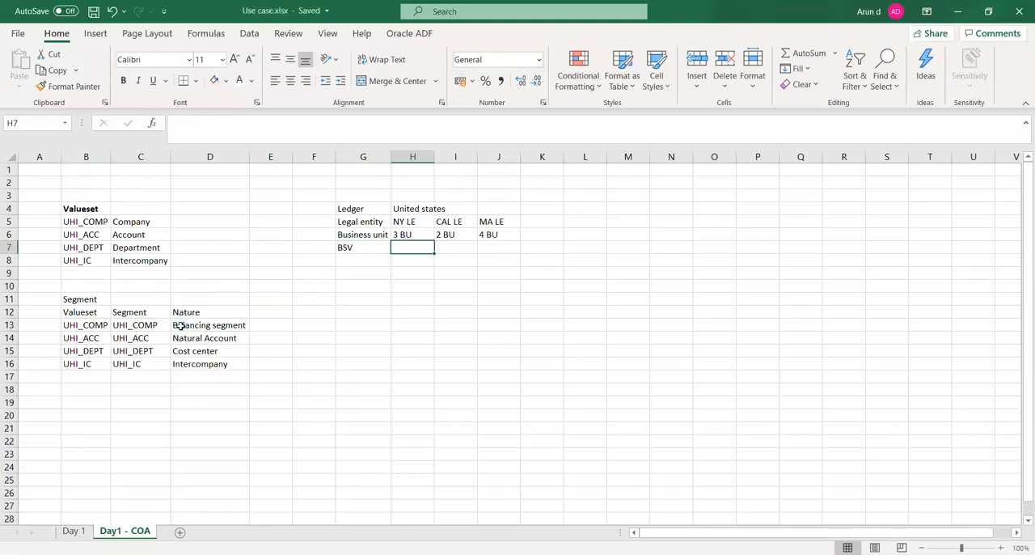
{"action": "type", "text": "100"}
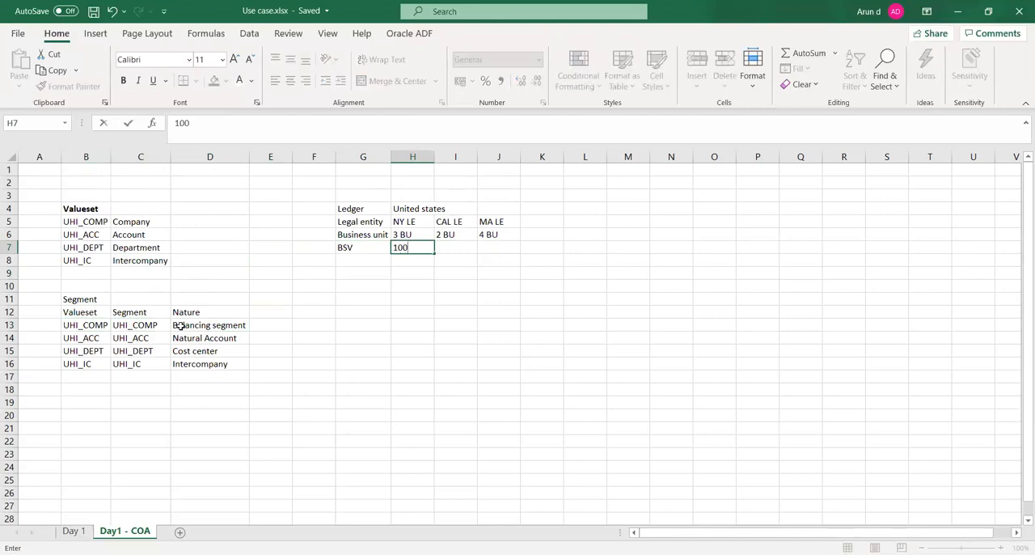
{"action": "type", "text": "0"}
{"action": "type", "text": ",1001"}
{"action": "key", "text": "Tab"}
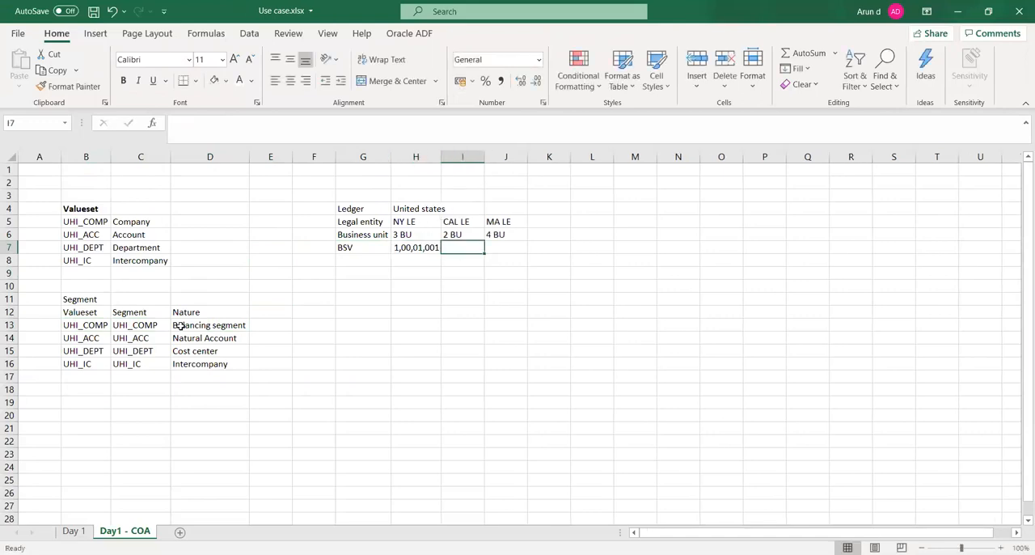
{"action": "key", "text": "Left"}
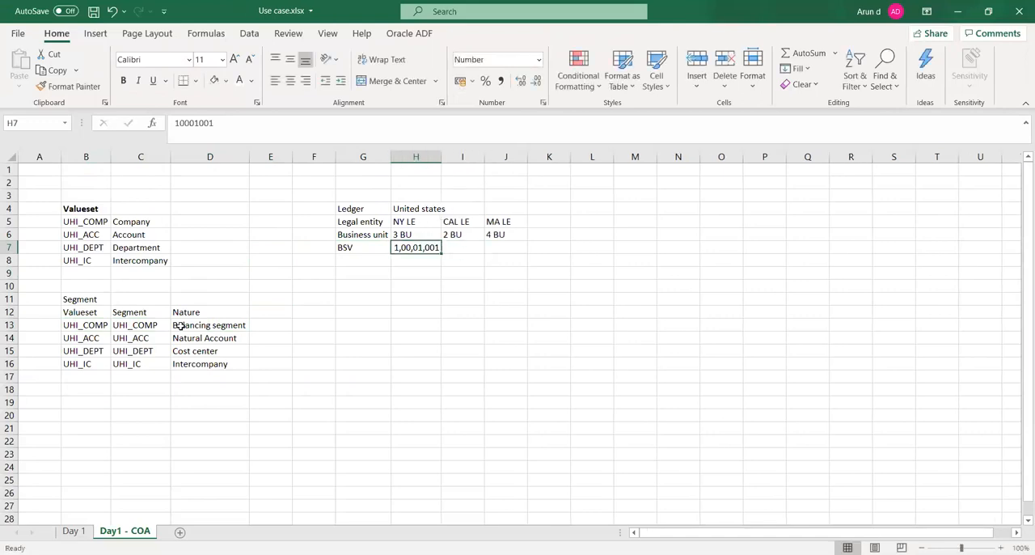
{"action": "key", "text": "F1"}
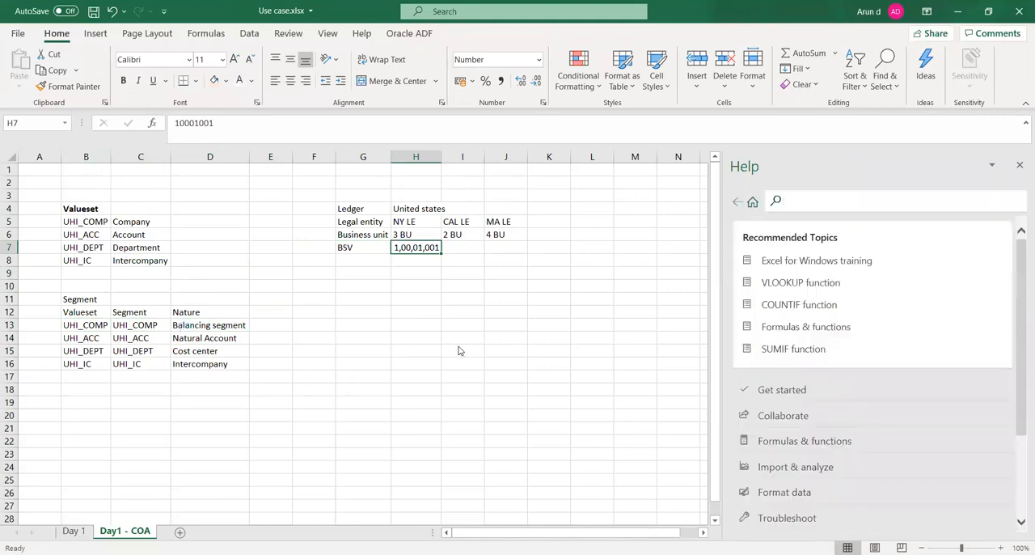
{"action": "left_click", "coordinate": [459, 350]}
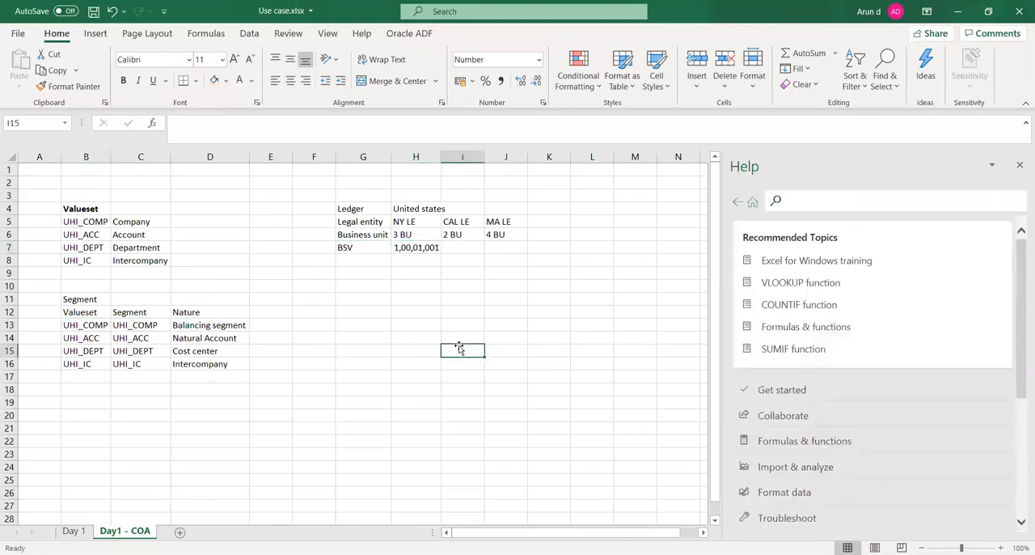
{"action": "left_click", "coordinate": [1020, 167]}
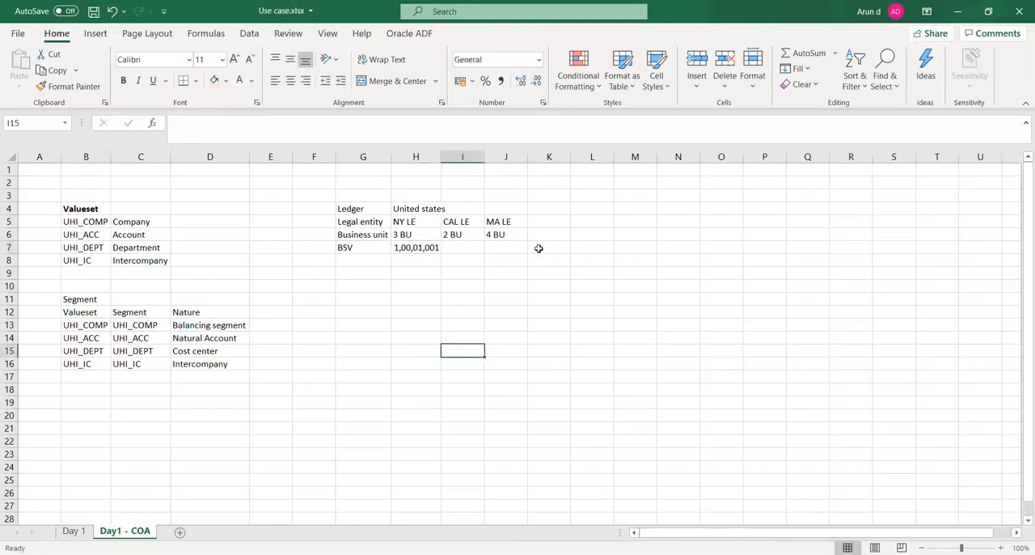
- Change the NY LE BSV in H7 to 1000 and 1001 on separate lines within the cell, and save the workbook
{"action": "left_click", "coordinate": [419, 248]}
{"action": "double_click", "coordinate": [420, 248]}
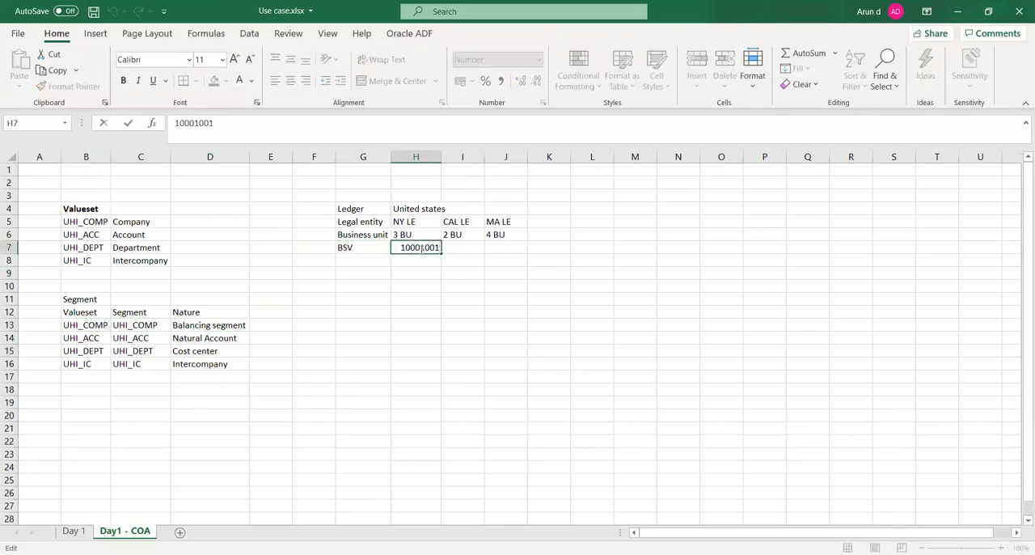
{"action": "key", "text": "BackSpace"}
{"action": "key", "text": "BackSpace"}
{"action": "key", "text": "BackSpace"}
{"action": "key", "text": "BackSpace"}
{"action": "key", "text": "alt+Return"}
{"action": "type", "text": "100"}
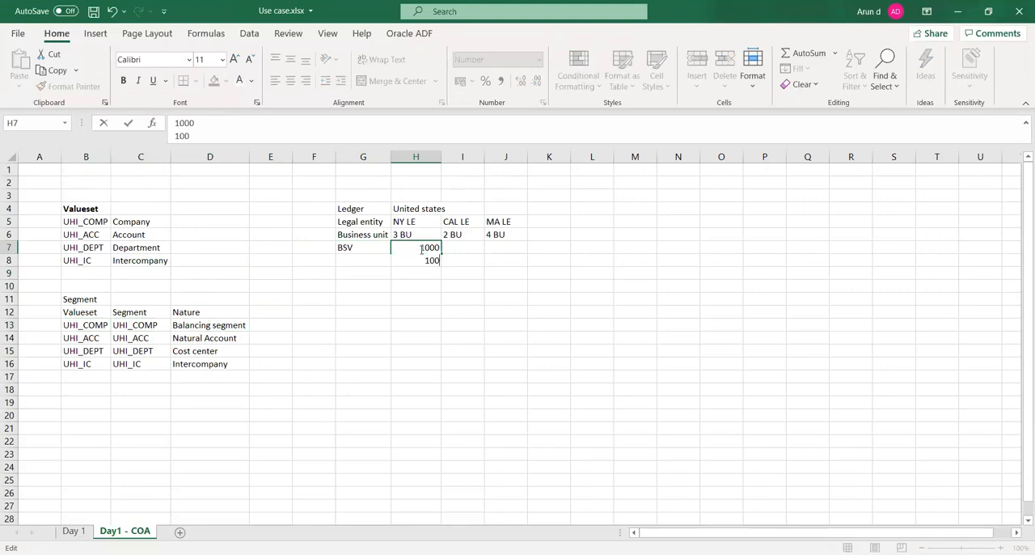
{"action": "type", "text": "1"}
{"action": "key", "text": "Tab"}
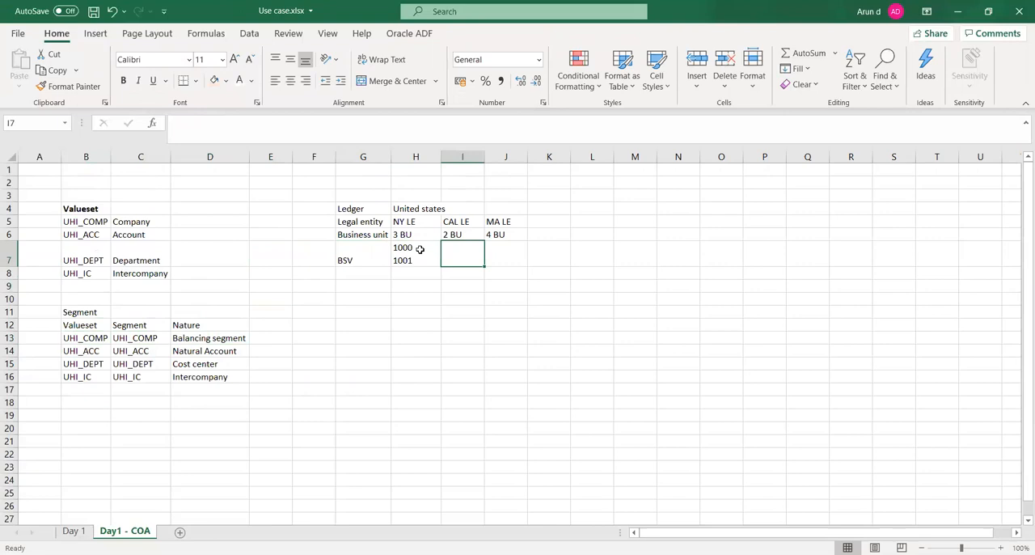
{"action": "key", "text": "ctrl+s"}
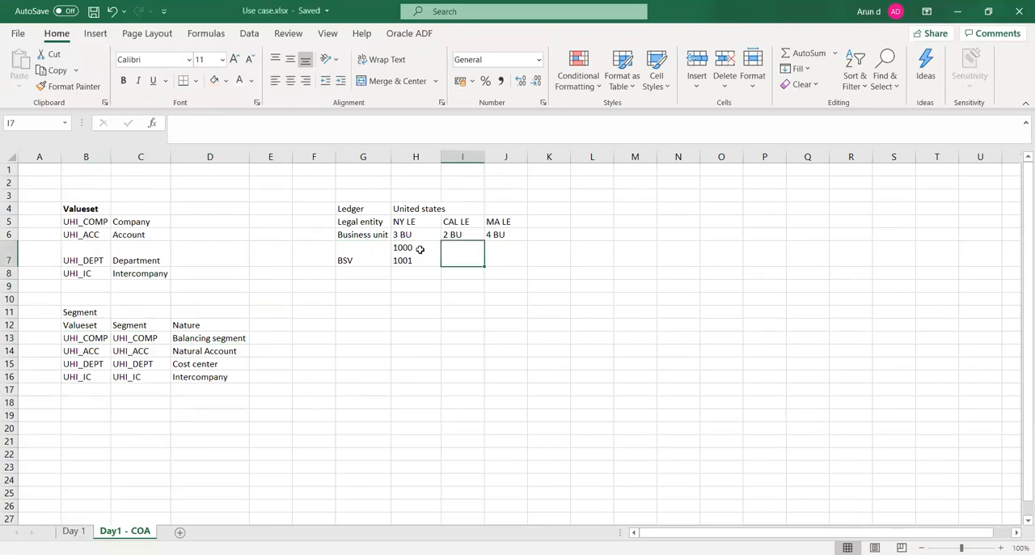
- Enter 2000, 2001 and 2002 on separate lines in cell I7 as the BSVs for CAL LE
{"action": "type", "text": "200"}
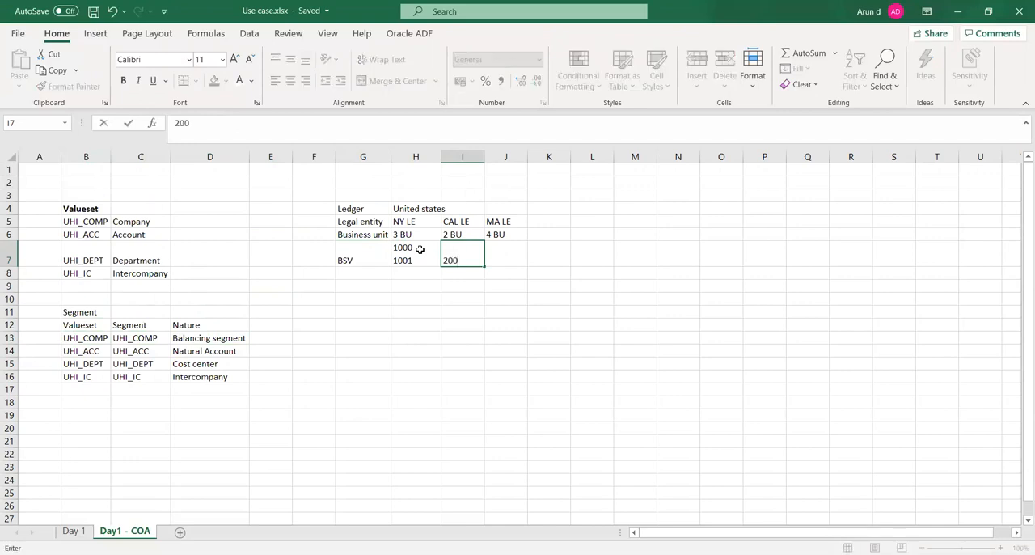
{"action": "type", "text": "0"}
{"action": "type", "text": ","}
{"action": "key", "text": "BackSpace"}
{"action": "type", "text": "2001"}
{"action": "key", "text": "alt+Return"}
{"action": "type", "text": "2002"}
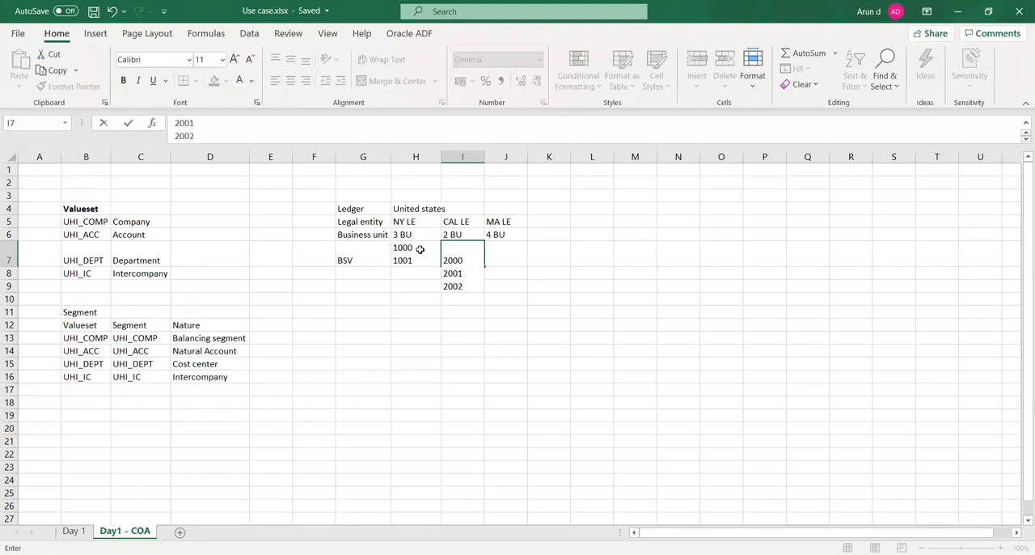
{"action": "key", "text": "Tab"}
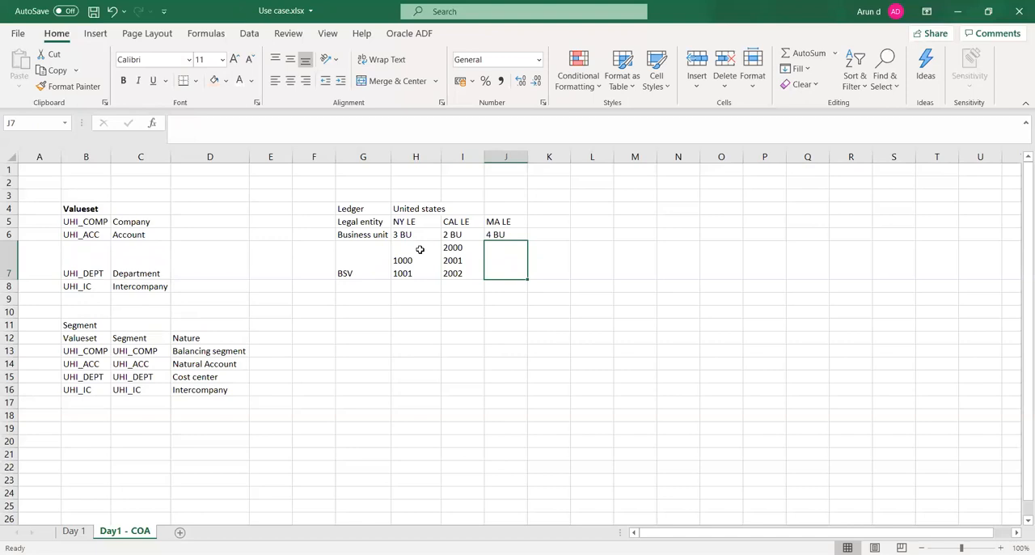
- Enter 3000 in cell J7 as the BSV for MA LE and save the workbook
{"action": "type", "text": "3000"}
{"action": "key", "text": "Tab"}
{"action": "key", "text": "ctrl+s"}
{"action": "key", "text": "Left"}
{"action": "key", "text": "Left"}
{"action": "key", "text": "Left"}
{"action": "key", "text": "Left"}
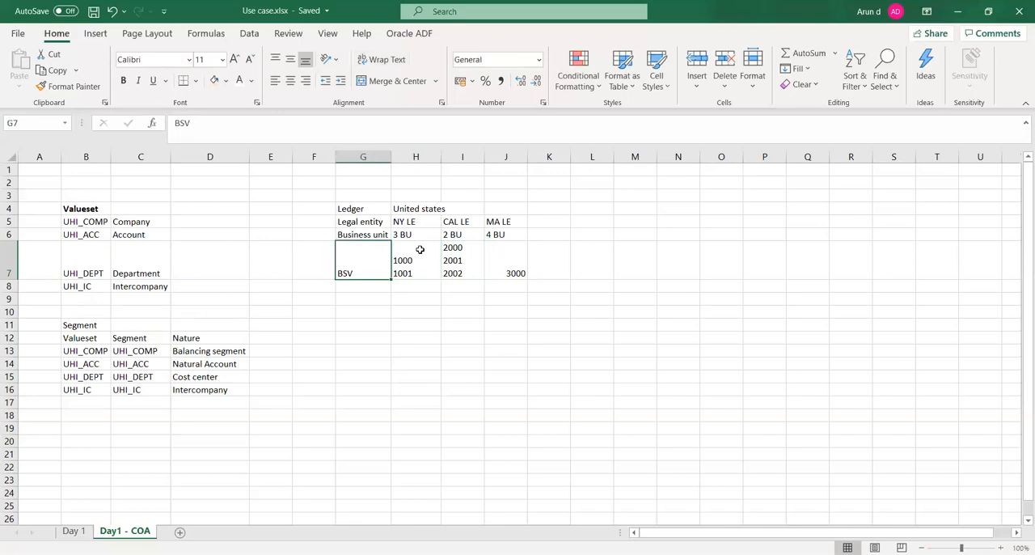
{"action": "key", "text": "Up"}
{"action": "key", "text": "Up"}
{"action": "key", "text": "Up"}
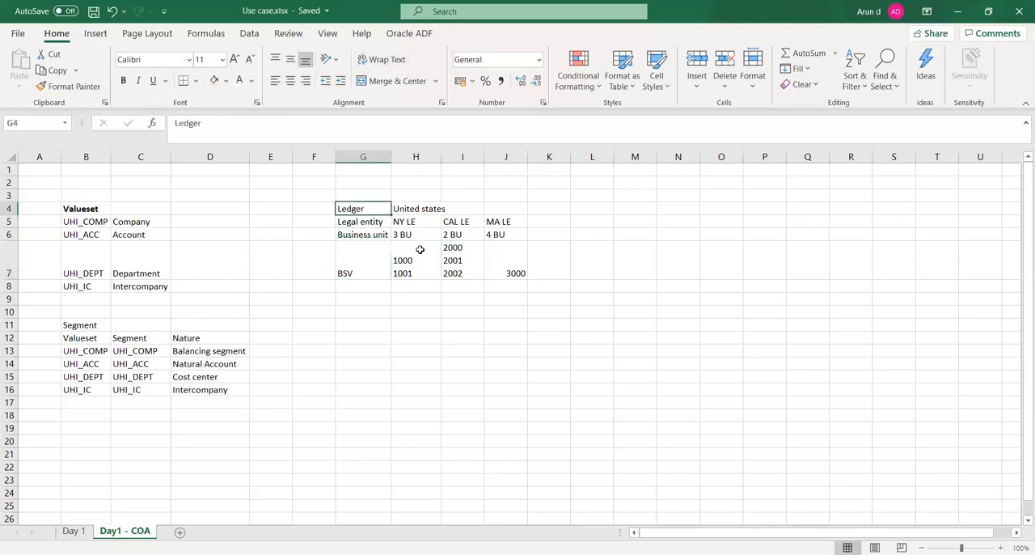
{"action": "key", "text": "shift+Down"}
{"action": "key", "text": "shift+Down"}
{"action": "key", "text": "shift+Down"}
{"action": "key", "text": "shift+Down"}
{"action": "key", "text": "shift+Up"}
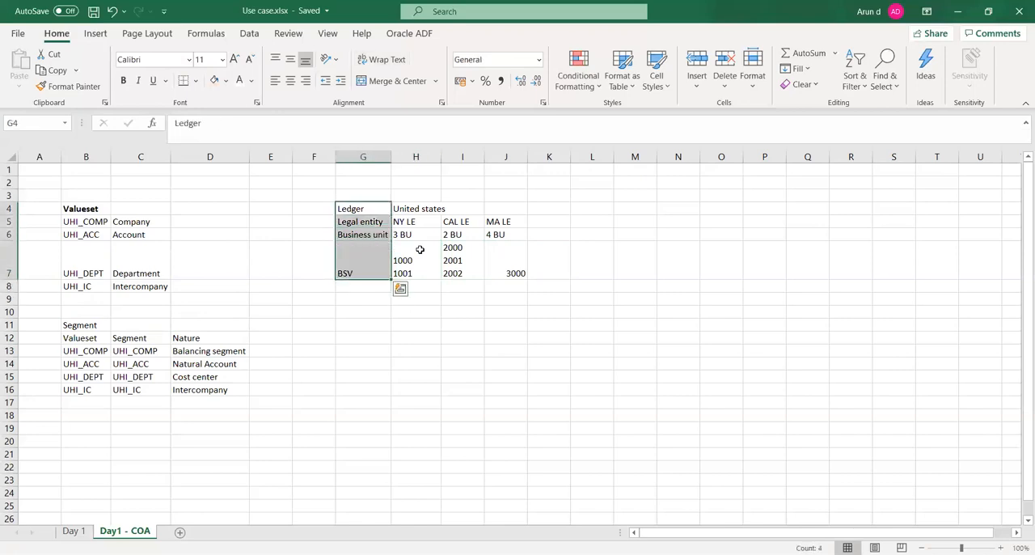
{"action": "key", "text": "ctrl+q"}
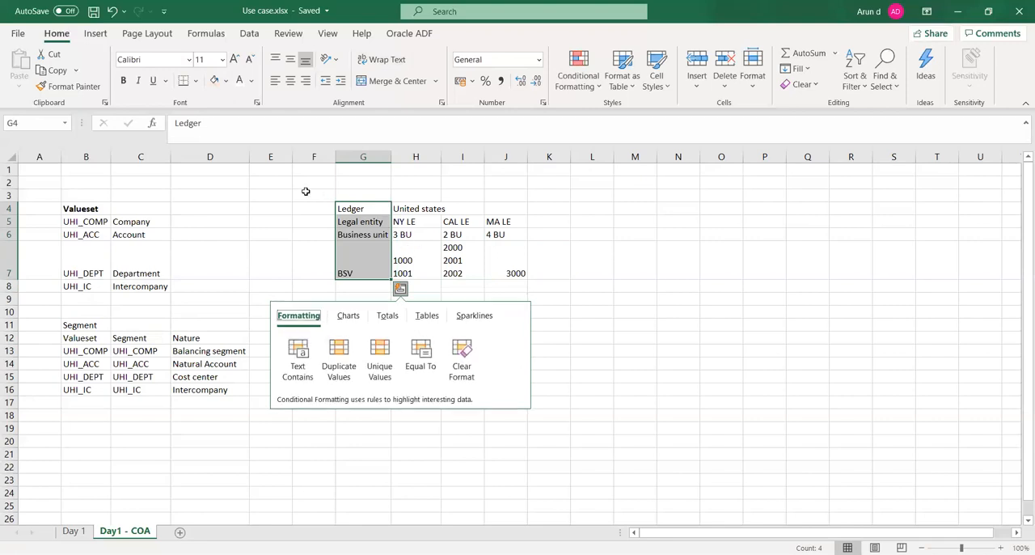
{"action": "left_click", "coordinate": [305, 191]}
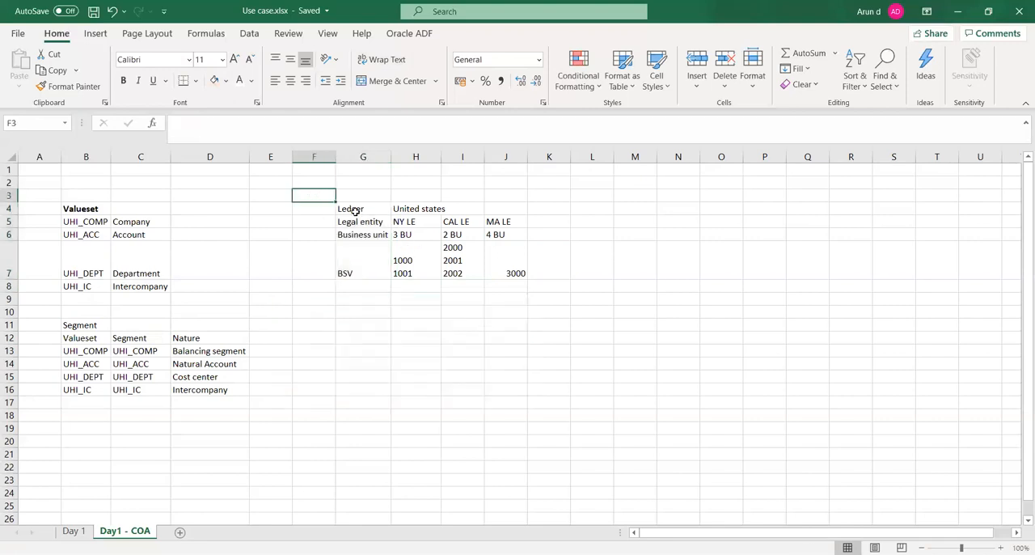
- Make the labels Ledger, Legal entity, Business unit and BSV in G4:G7 bold and save the workbook
{"action": "left_click", "coordinate": [355, 210]}
{"action": "key", "text": "shift+Down"}
{"action": "key", "text": "shift+Down"}
{"action": "key", "text": "shift+Down"}
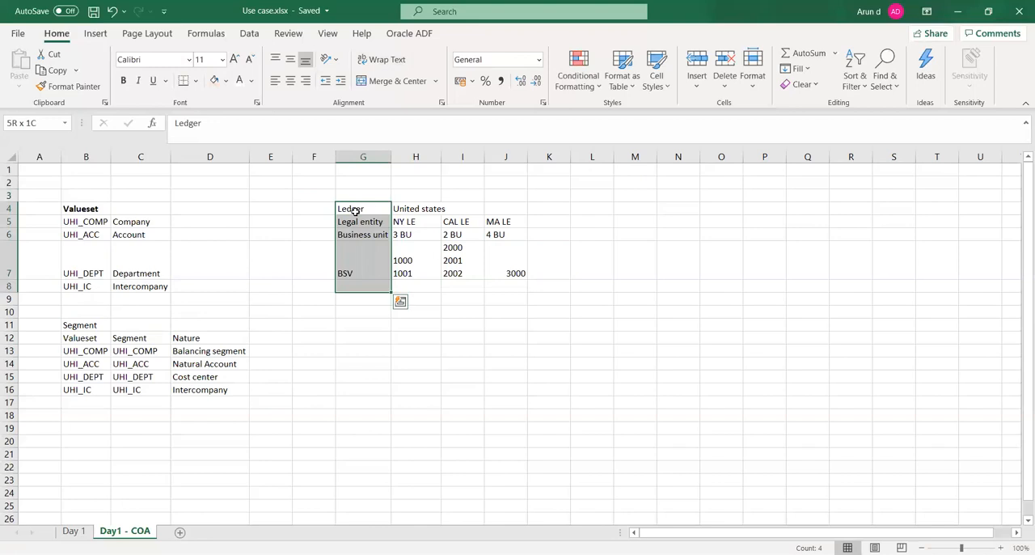
{"action": "key", "text": "ctrl+b"}
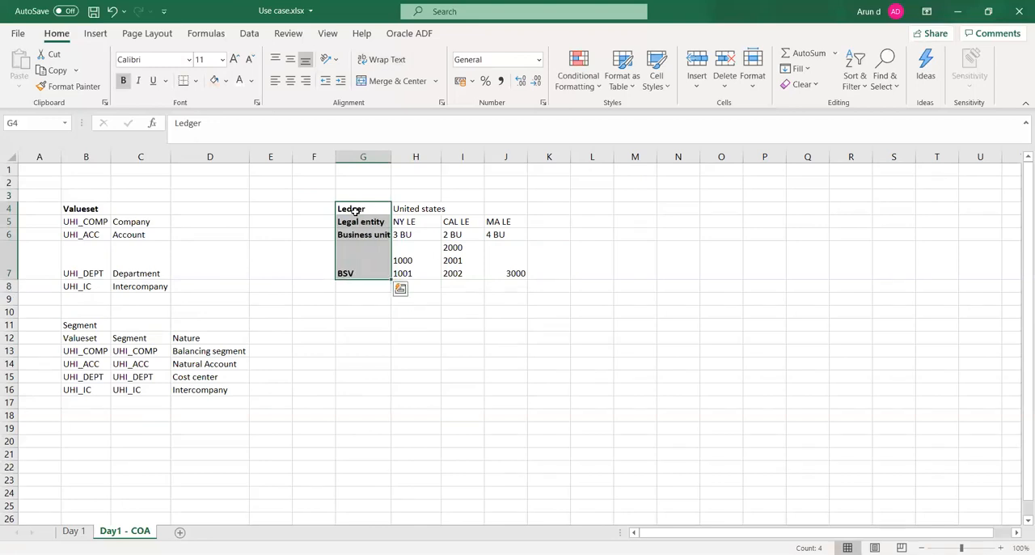
{"action": "key", "text": "Down"}
{"action": "key", "text": "ctrl+s"}
- Review the ledger structure, looking at the NY LE legal entity and its assigned BSVs
{"action": "key", "text": "Up"}
{"action": "key", "text": "Up"}
{"action": "key", "text": "Up"}
{"action": "key", "text": "Down"}
{"action": "key", "text": "Down"}
{"action": "key", "text": "Down"}
{"action": "key", "text": "Down"}
{"action": "key", "text": "Down"}
{"action": "key", "text": "Down"}
{"action": "key", "text": "Down"}
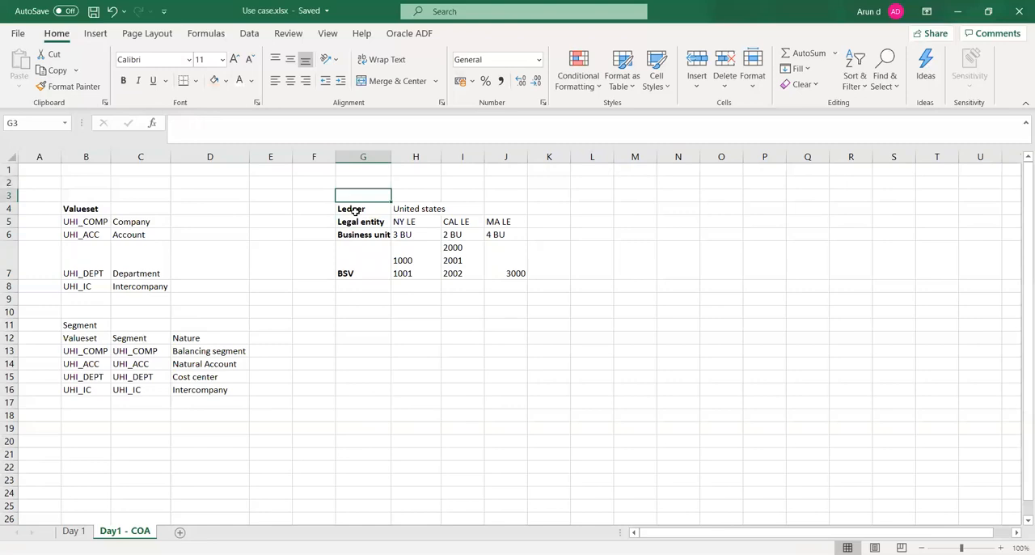
{"action": "key", "text": "Right"}
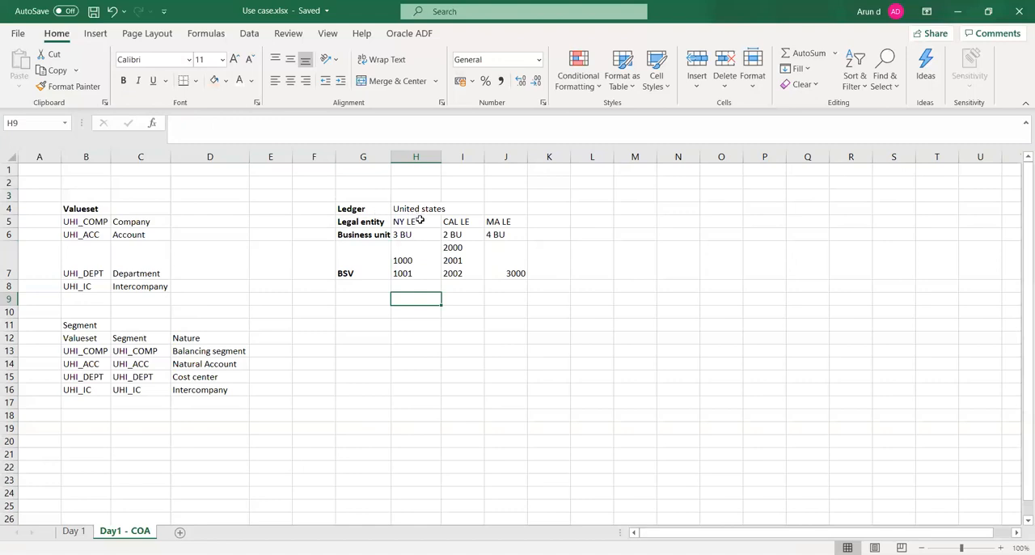
{"action": "left_click", "coordinate": [420, 223]}
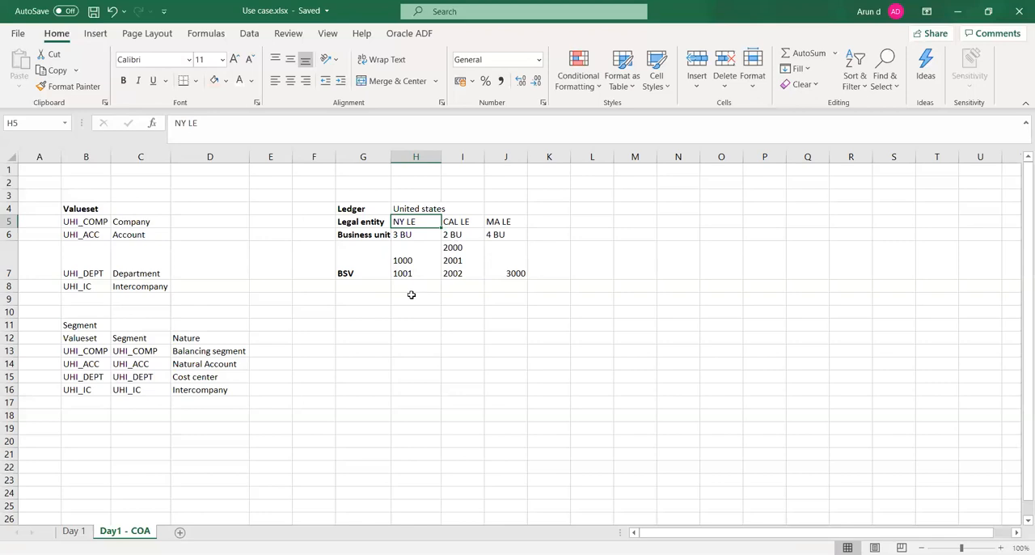
{"action": "left_click", "coordinate": [411, 244]}
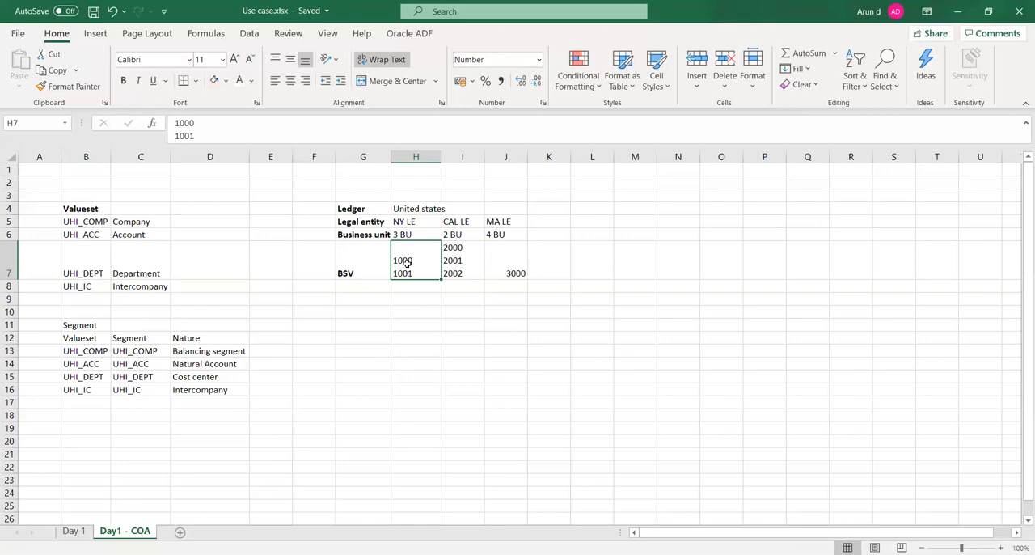
- Make the Segment heading in cell B11 bold and save the workbook
{"action": "left_click", "coordinate": [458, 249]}
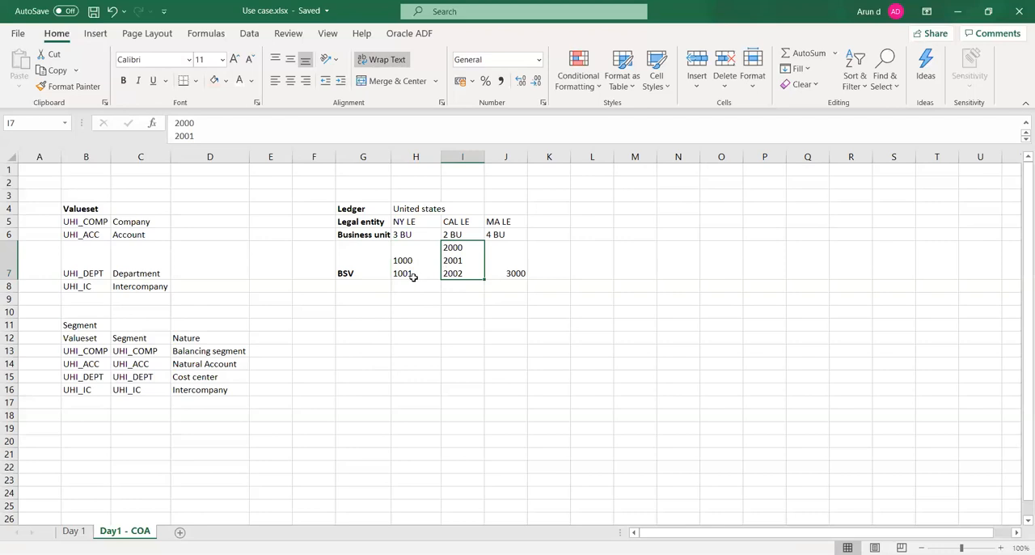
{"action": "left_click", "coordinate": [447, 341]}
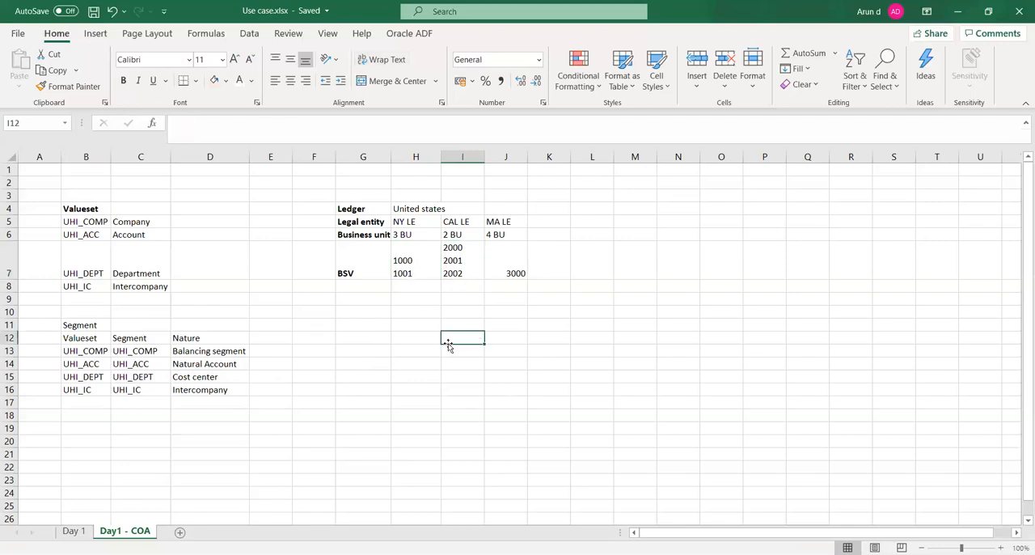
{"action": "left_click", "coordinate": [112, 404]}
{"action": "left_click", "coordinate": [79, 326]}
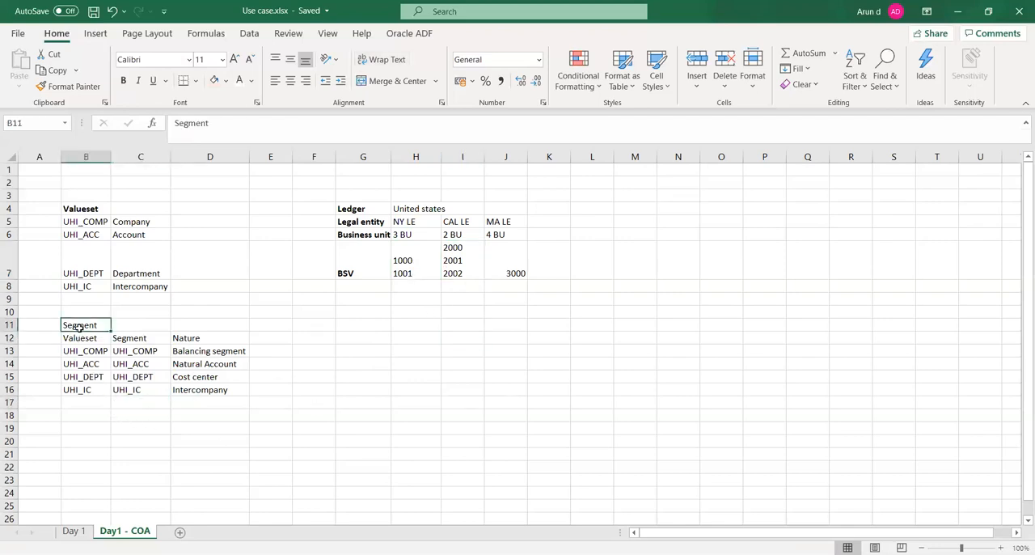
{"action": "key", "text": "ctrl+b"}
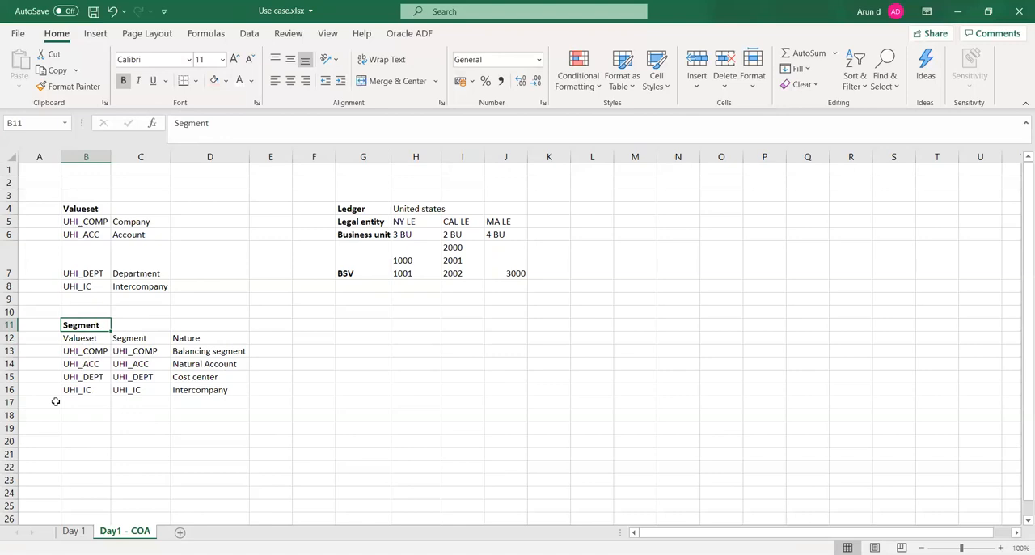
{"action": "left_click", "coordinate": [149, 221]}
{"action": "left_click", "coordinate": [144, 234]}
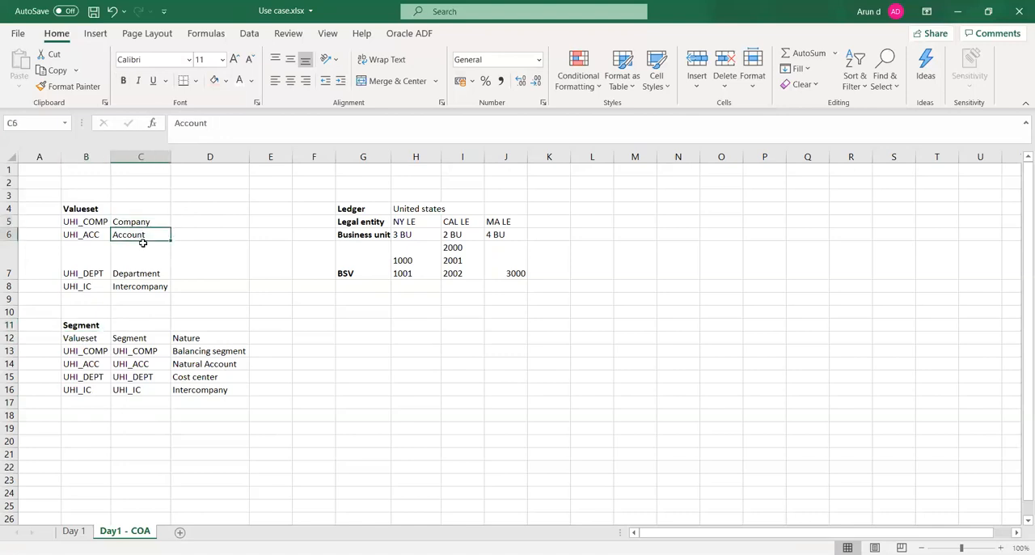
{"action": "left_click", "coordinate": [145, 273]}
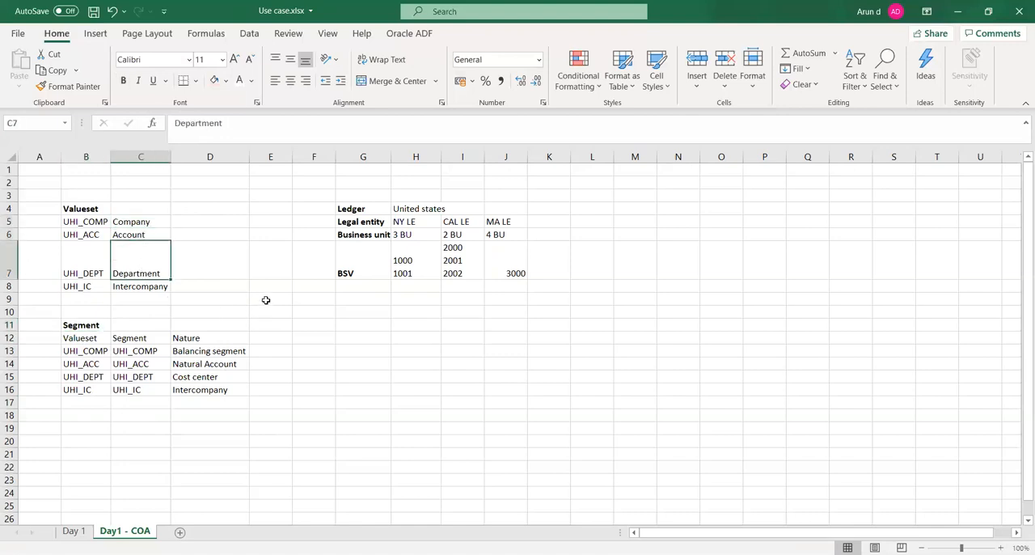
{"action": "left_click", "coordinate": [192, 225]}
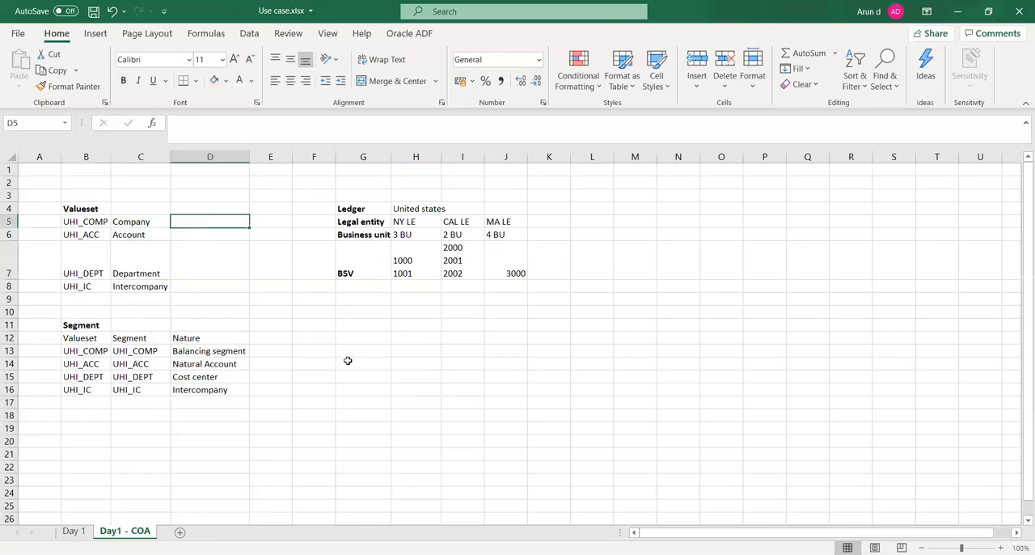
{"action": "left_click", "coordinate": [363, 387]}
{"action": "key", "text": "ctrl+s"}
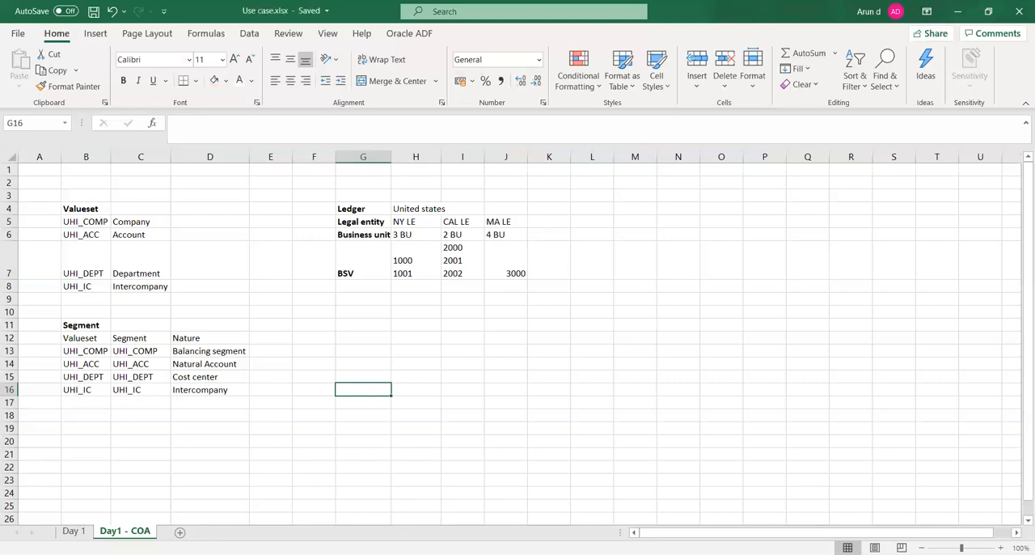
- Switch to Oracle Fusion in the browser and search the chart of accounts value sets for code UHI
{"action": "key", "text": "alt+Tab"}
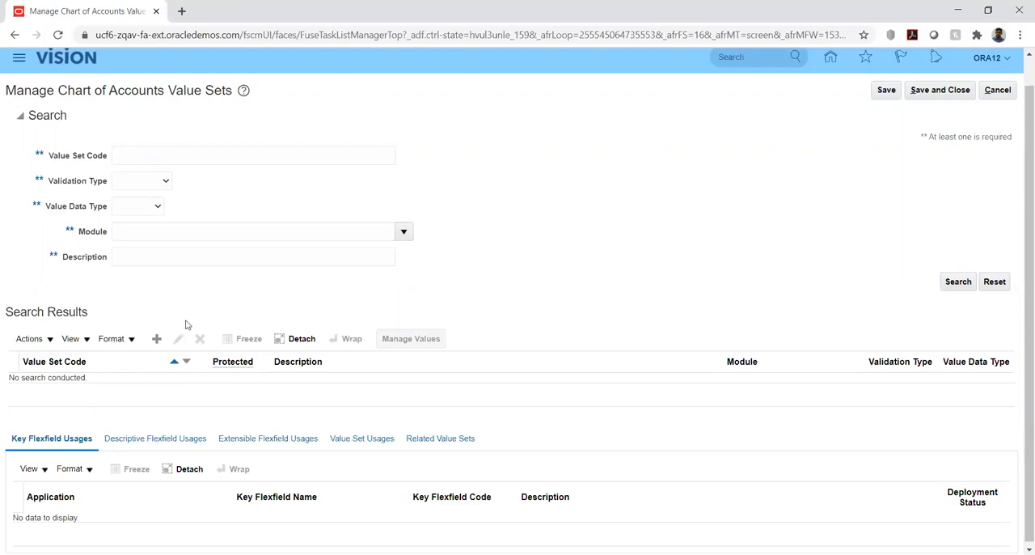
{"action": "left_click", "coordinate": [178, 153]}
{"action": "type", "text": "UHI"}
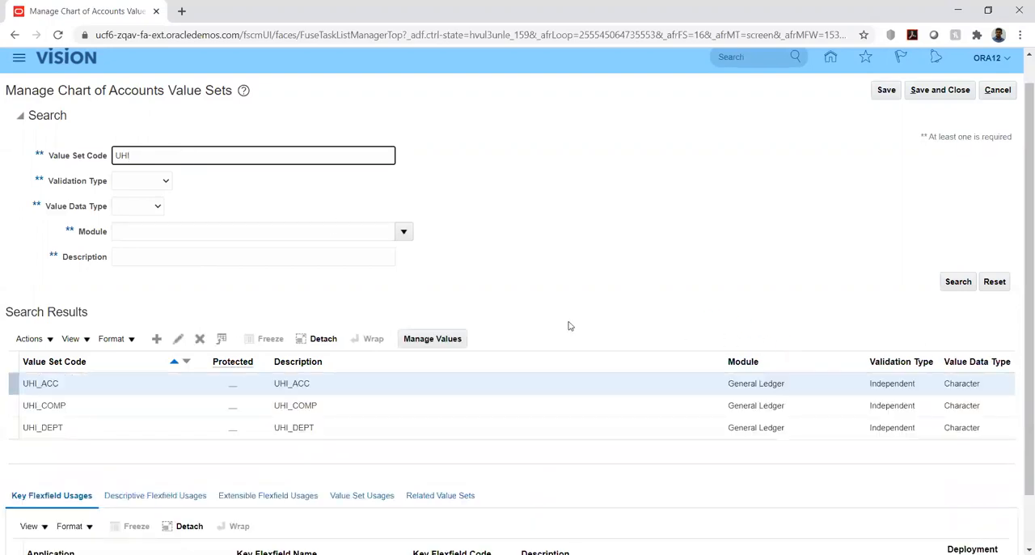
- Start a new value set with UHI_IC as both its value set code and description
{"action": "left_click", "coordinate": [160, 342]}
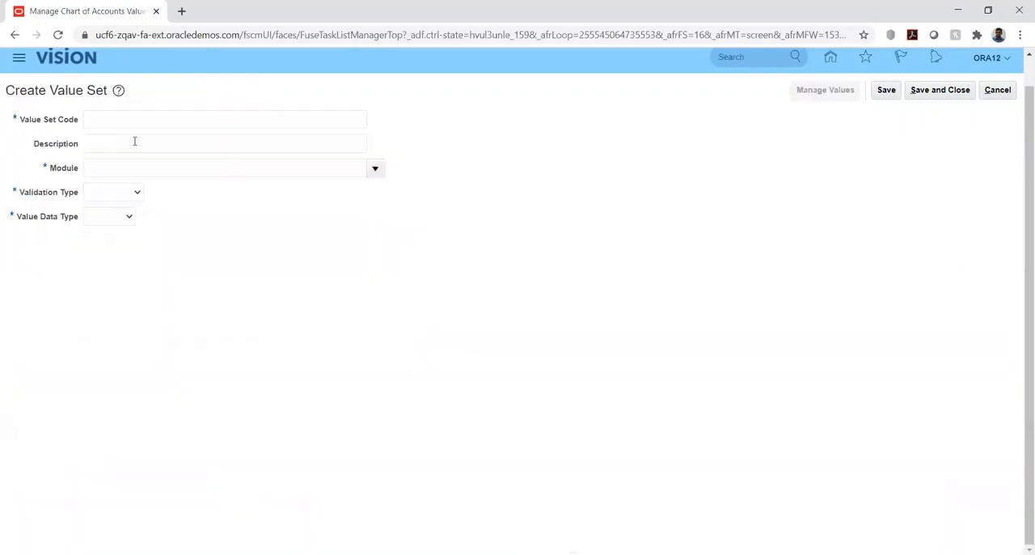
{"action": "left_click", "coordinate": [136, 119]}
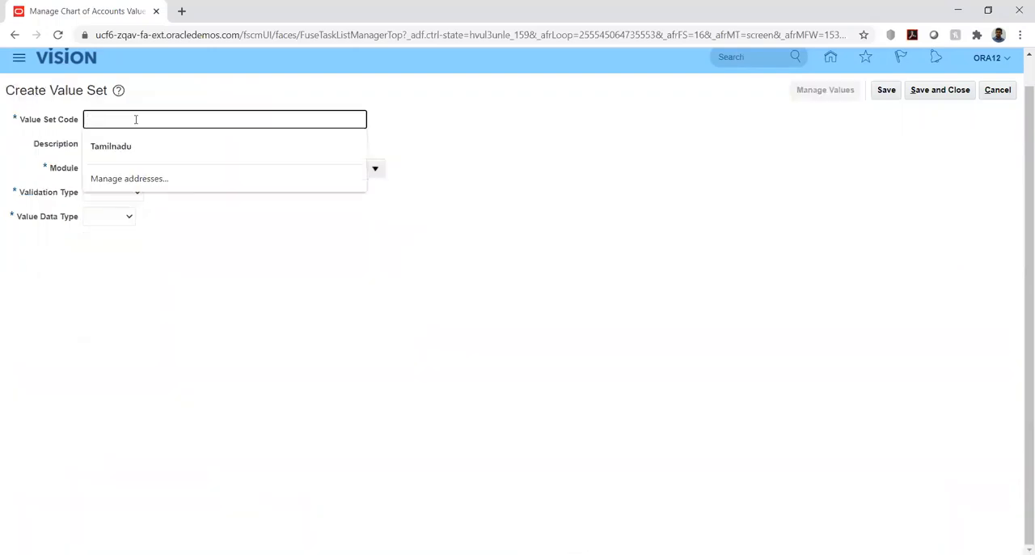
{"action": "type", "text": "UHI_IC"}
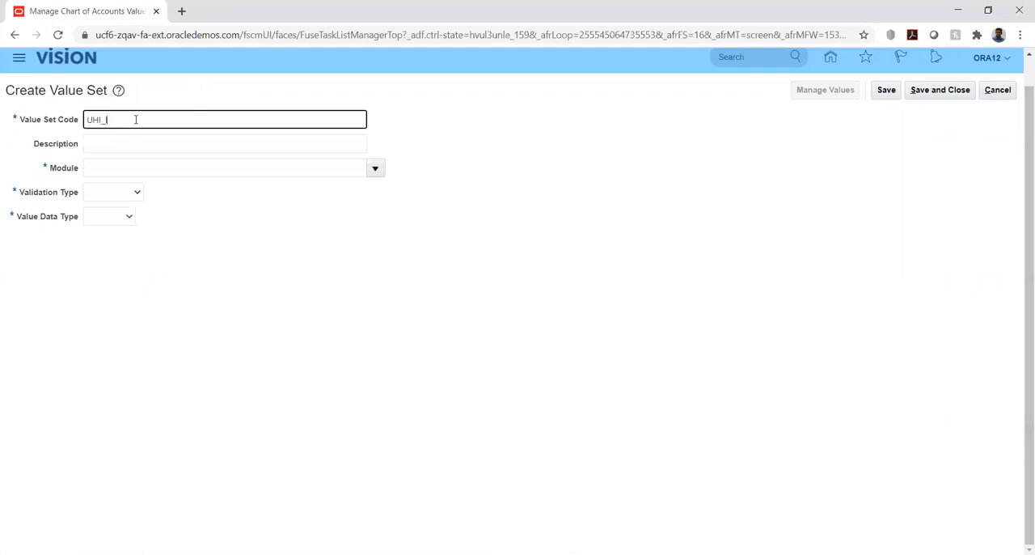
{"action": "double_click", "coordinate": [136, 118]}
{"action": "key", "text": "ctrl+c"}
{"action": "left_click", "coordinate": [133, 140]}
{"action": "key", "text": "ctrl+v"}
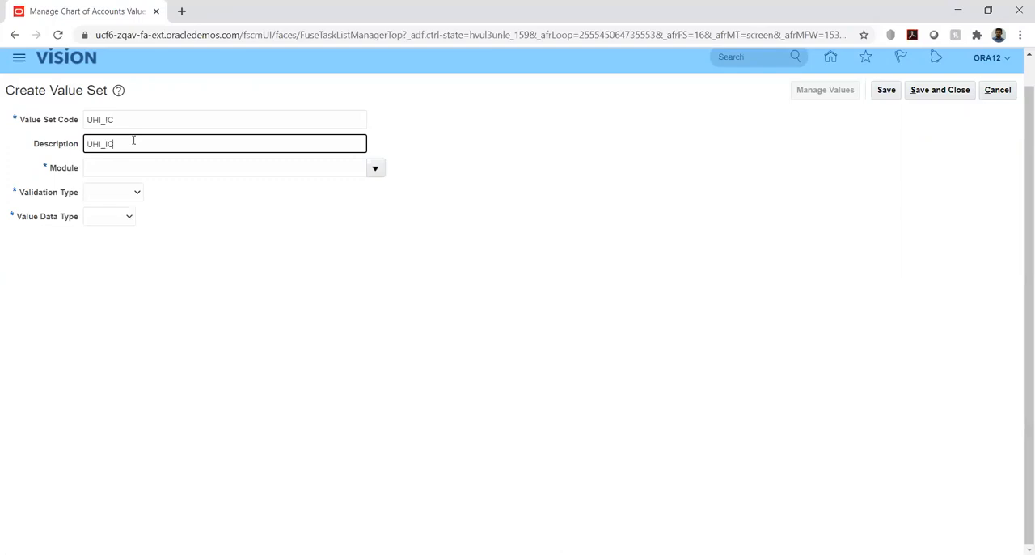
- Set the value set's module to General Ledger, validation type to Independent and value data type to Character
{"action": "key", "text": "Tab"}
{"action": "left_click", "coordinate": [376, 168]}
{"action": "left_click", "coordinate": [337, 195]}
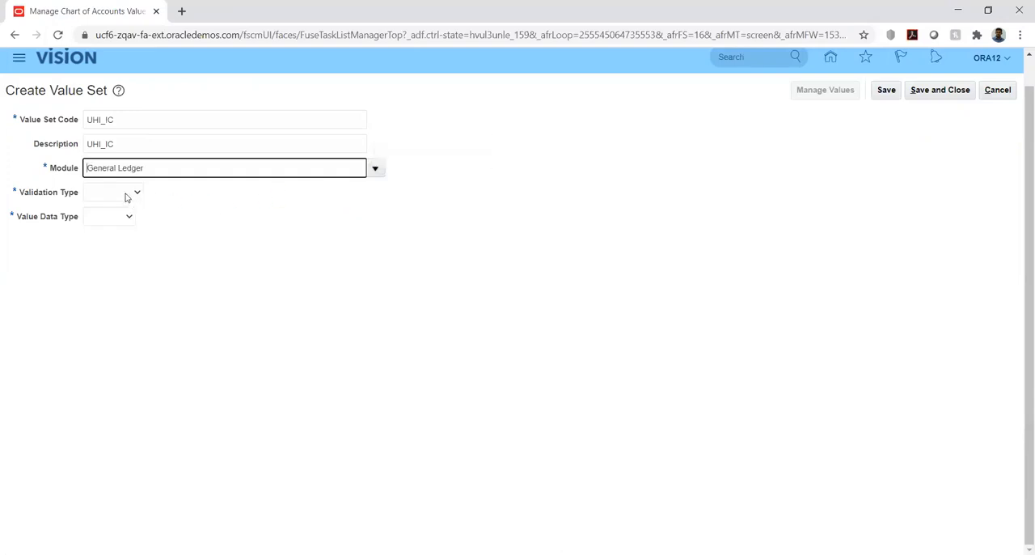
{"action": "left_click", "coordinate": [126, 195]}
{"action": "left_click", "coordinate": [121, 227]}
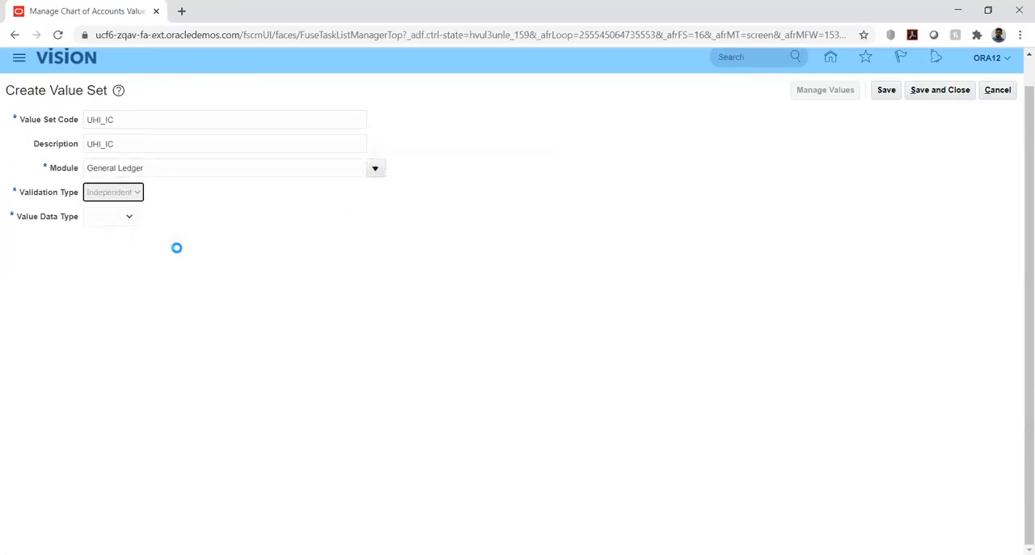
{"action": "left_click", "coordinate": [162, 217]}
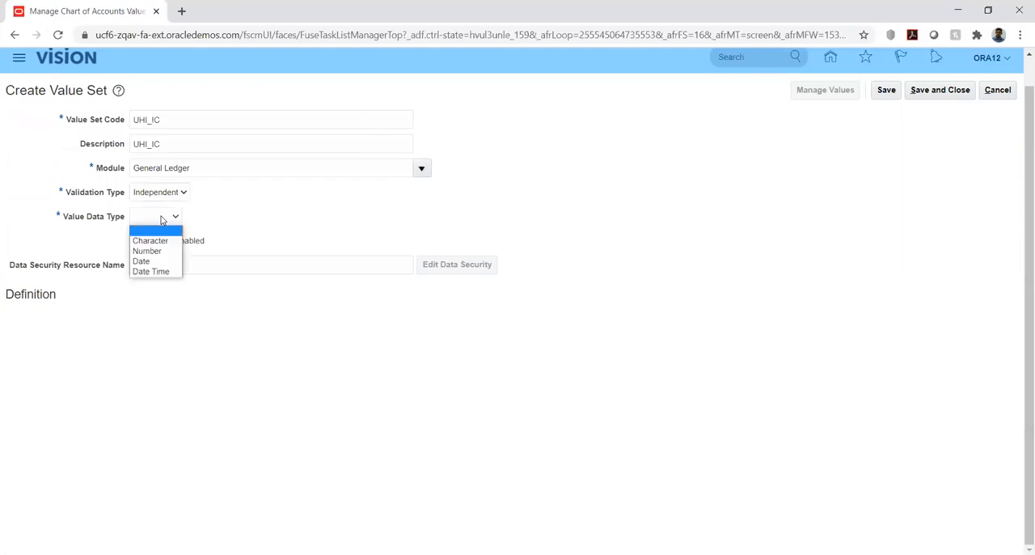
{"action": "left_click", "coordinate": [150, 241]}
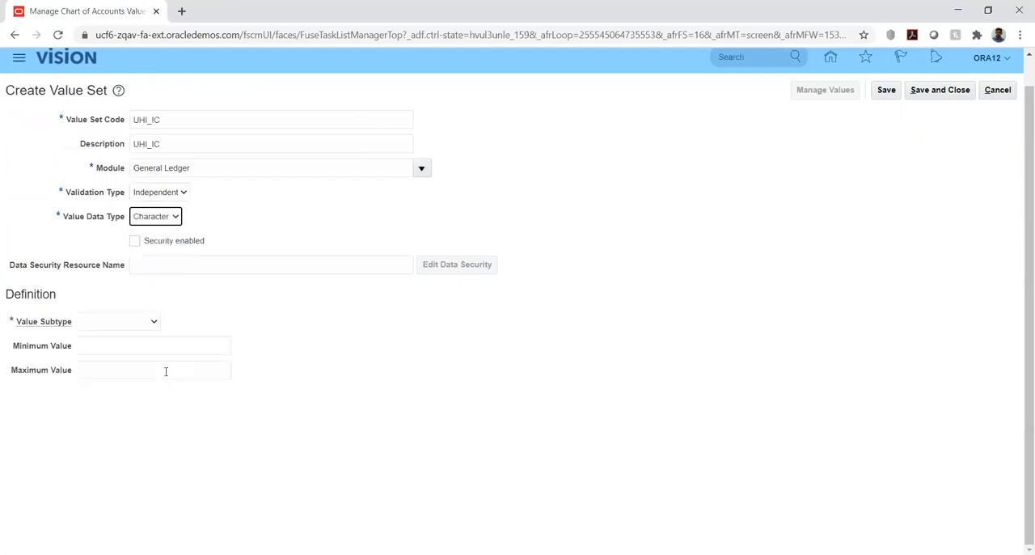
- Set the value subtype to Text with a maximum length of 6, and save and close the value set
{"action": "left_click", "coordinate": [127, 328]}
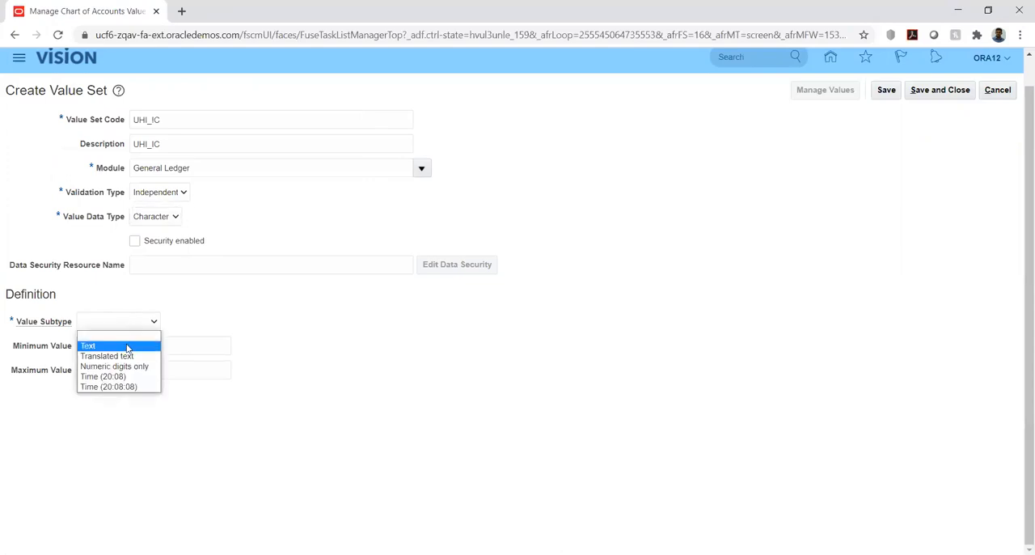
{"action": "left_click", "coordinate": [127, 346]}
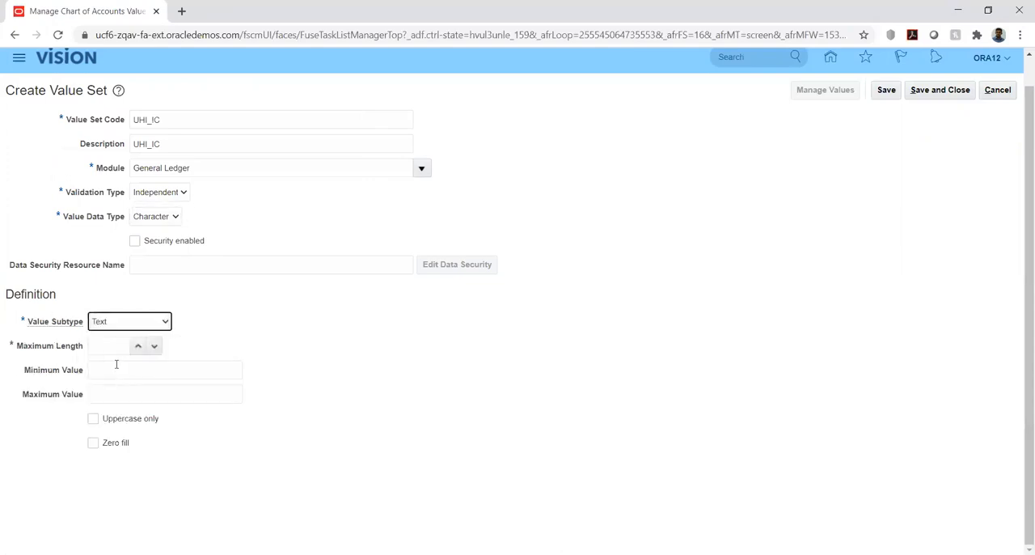
{"action": "left_click", "coordinate": [106, 346]}
{"action": "type", "text": "6"}
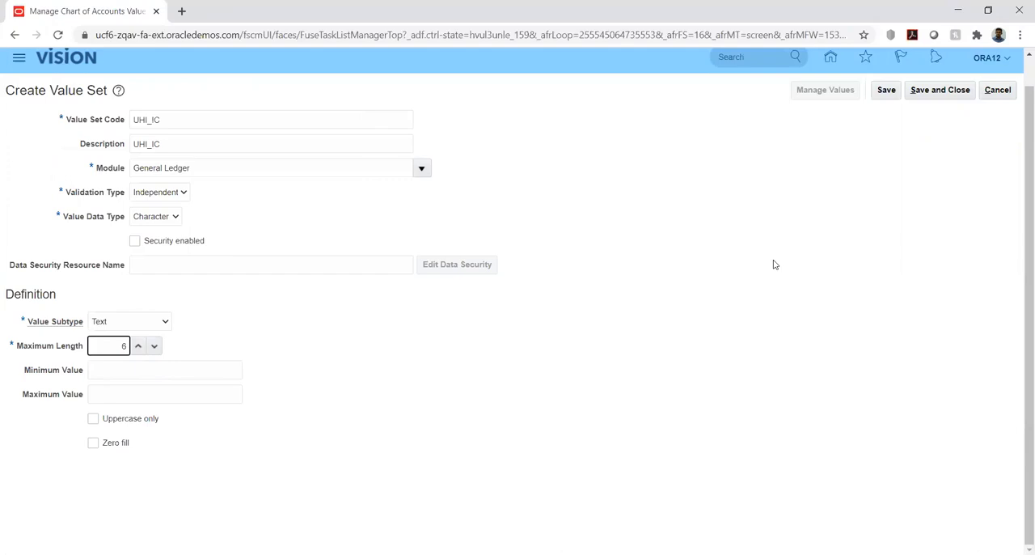
{"action": "left_click", "coordinate": [887, 92]}
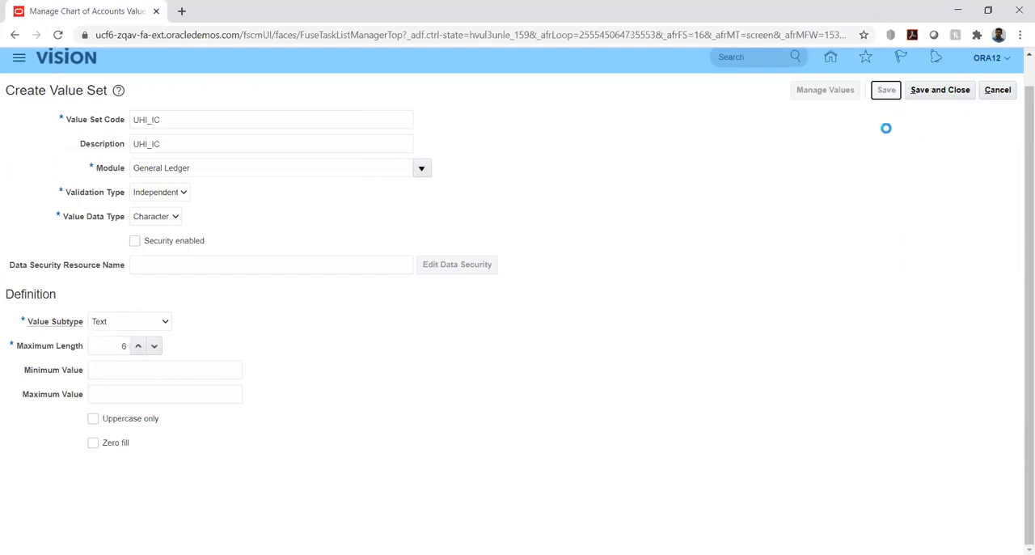
{"action": "left_click", "coordinate": [935, 93]}
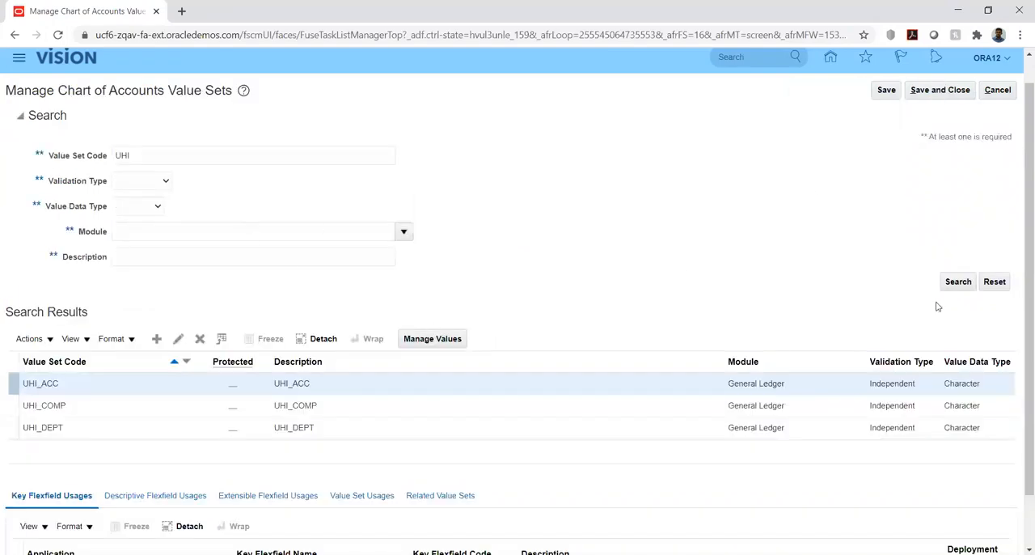
- Repeat the UHI value set search, and save and close the Manage Chart of Accounts Value Sets task
{"action": "left_click", "coordinate": [954, 285]}
{"action": "left_click", "coordinate": [434, 340]}
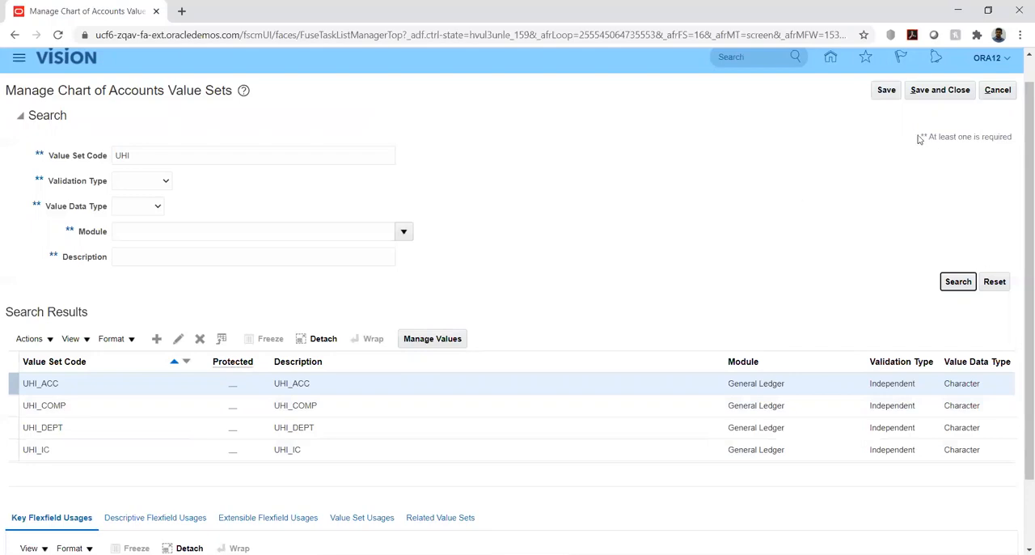
{"action": "left_click", "coordinate": [940, 91]}
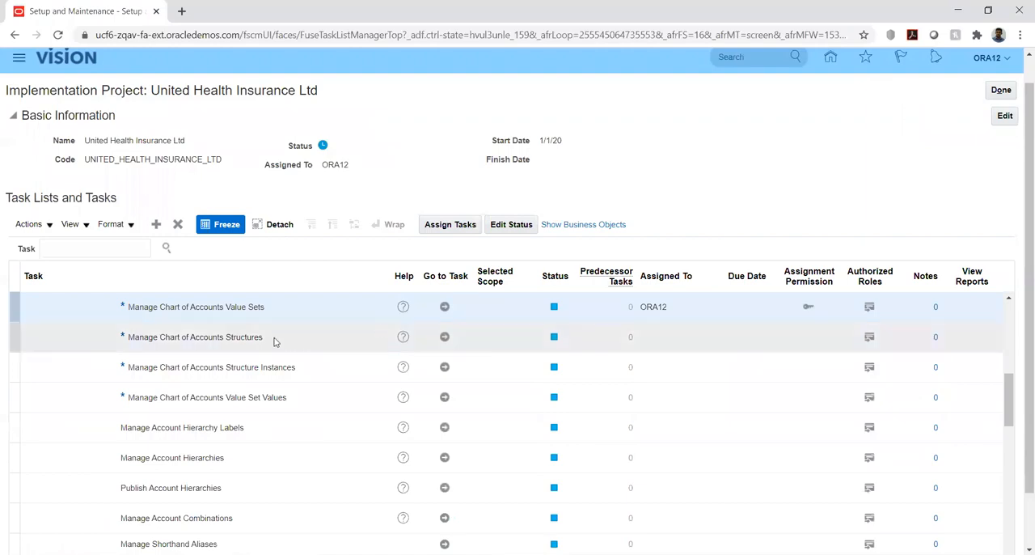
- Go to the Manage Chart of Accounts Structures task, search the key flexfields and open the Accounting Flexfield's structures
{"action": "left_click", "coordinate": [444, 342]}
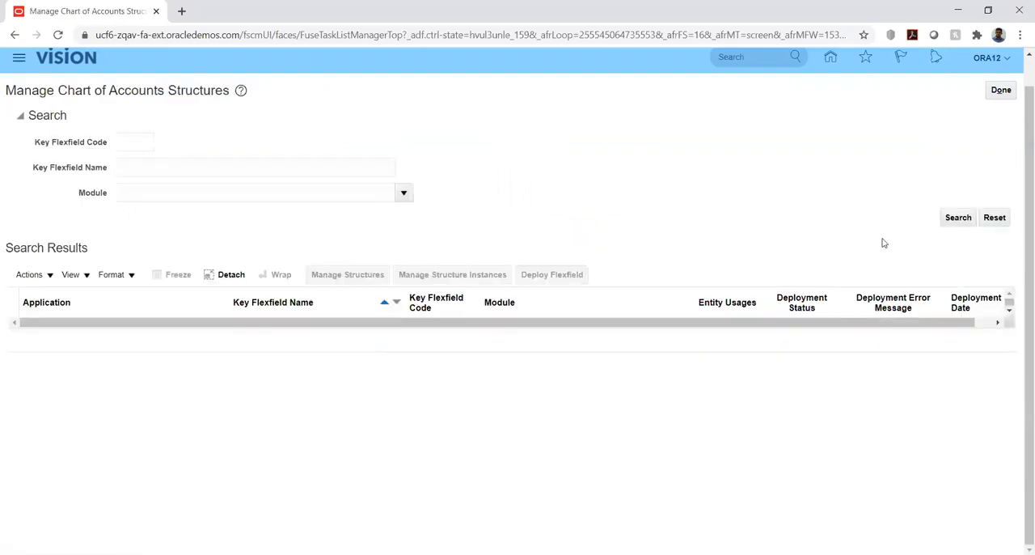
{"action": "left_click", "coordinate": [959, 219]}
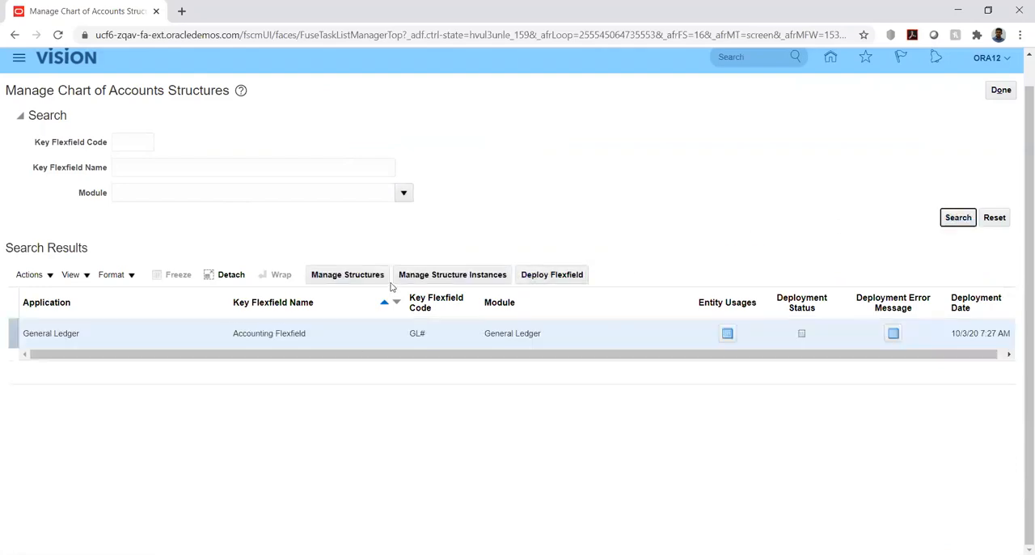
{"action": "left_click", "coordinate": [336, 278]}
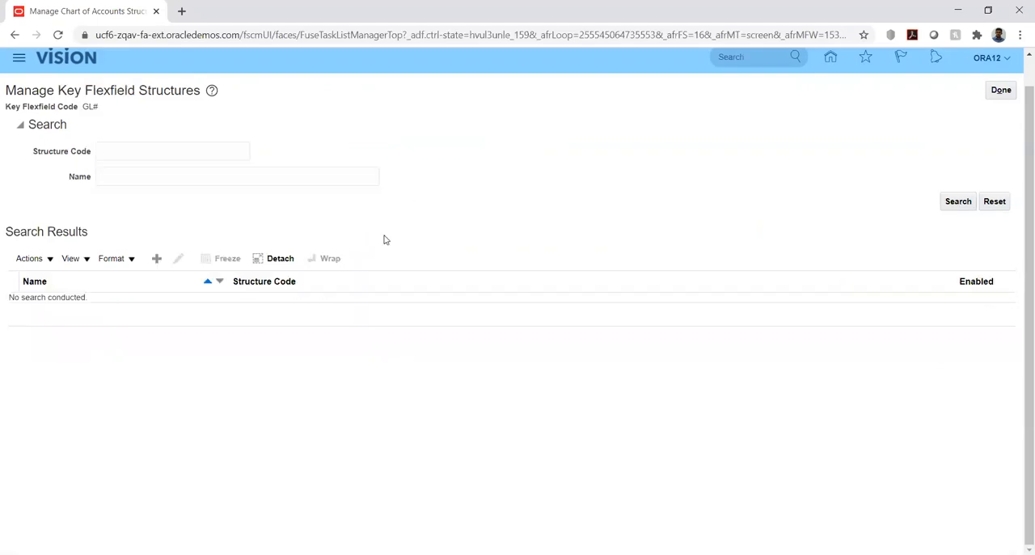
- Create a new key flexfield structure and choose the period (.) as its delimiter
{"action": "left_click", "coordinate": [157, 259]}
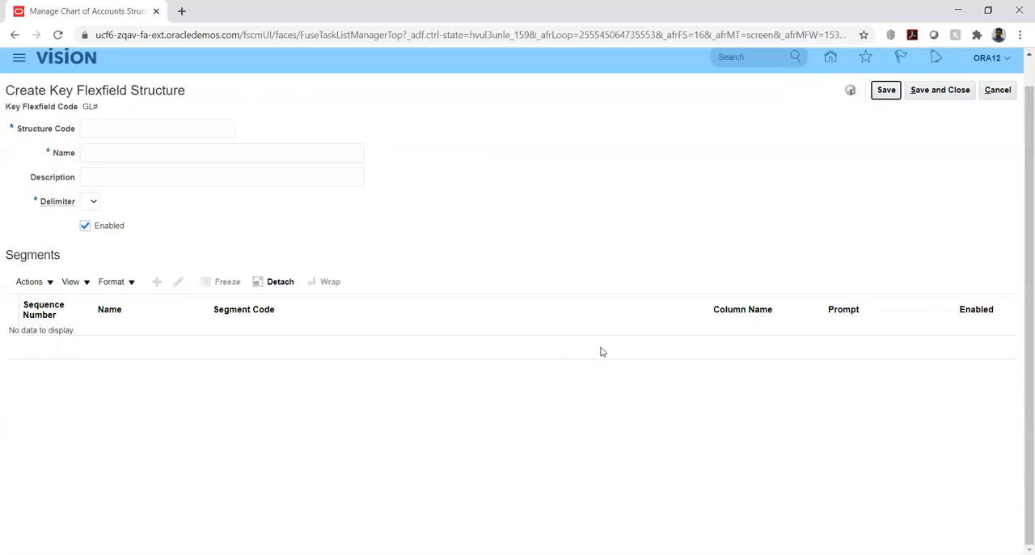
{"action": "left_click", "coordinate": [93, 203]}
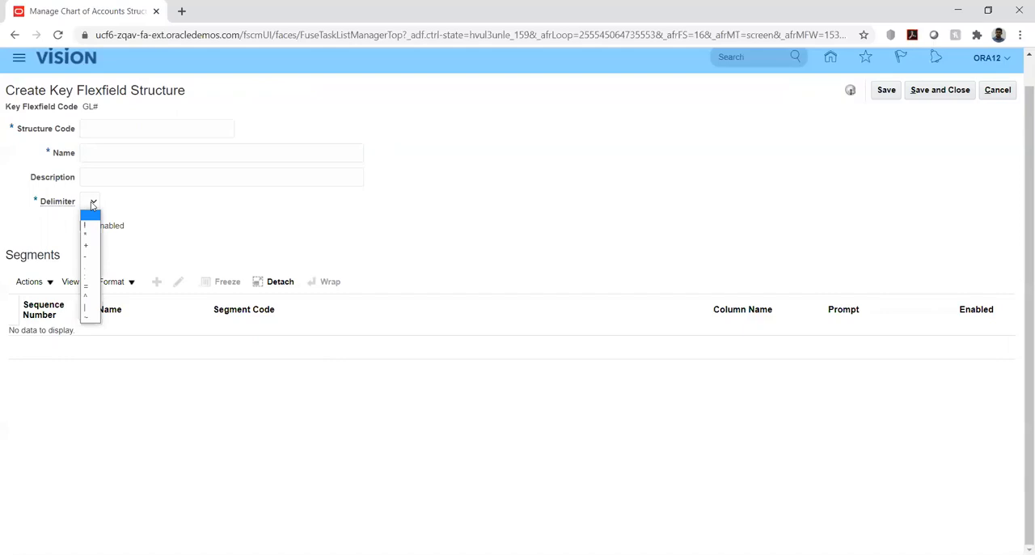
{"action": "left_click", "coordinate": [91, 269]}
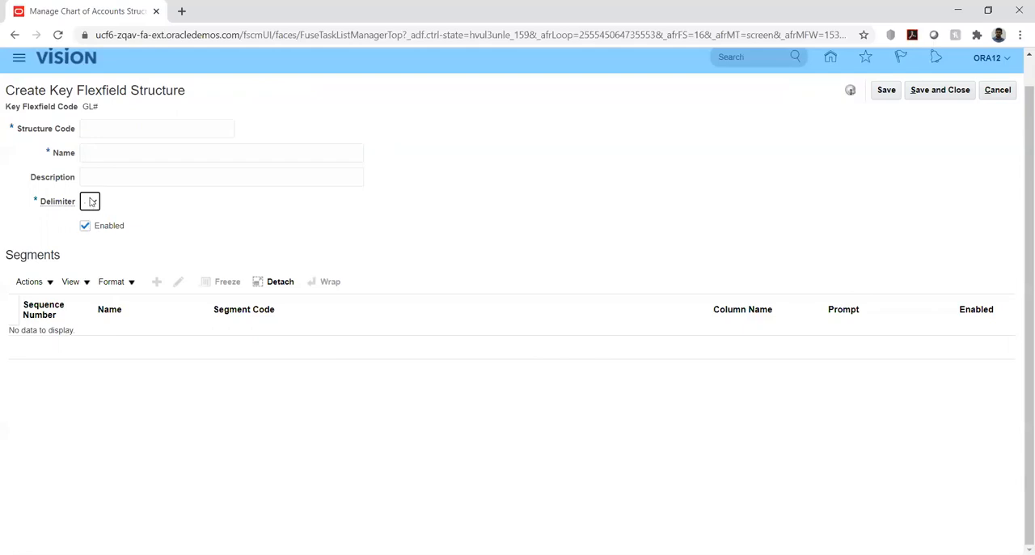
- Enter UHI_COA as the structure code, keeping the period as the delimiter
{"action": "left_click", "coordinate": [88, 129]}
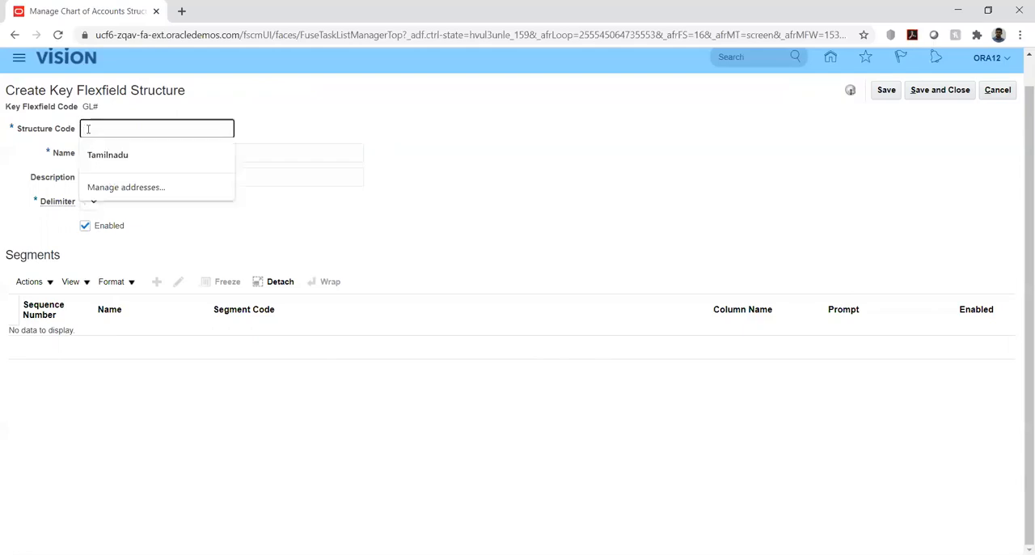
{"action": "type", "text": "UH"}
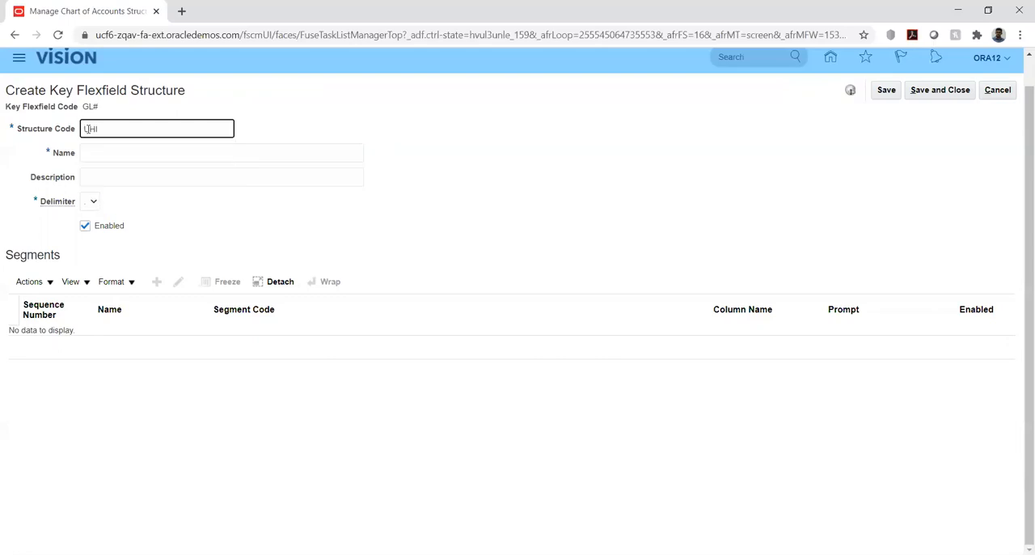
{"action": "left_click", "coordinate": [91, 207]}
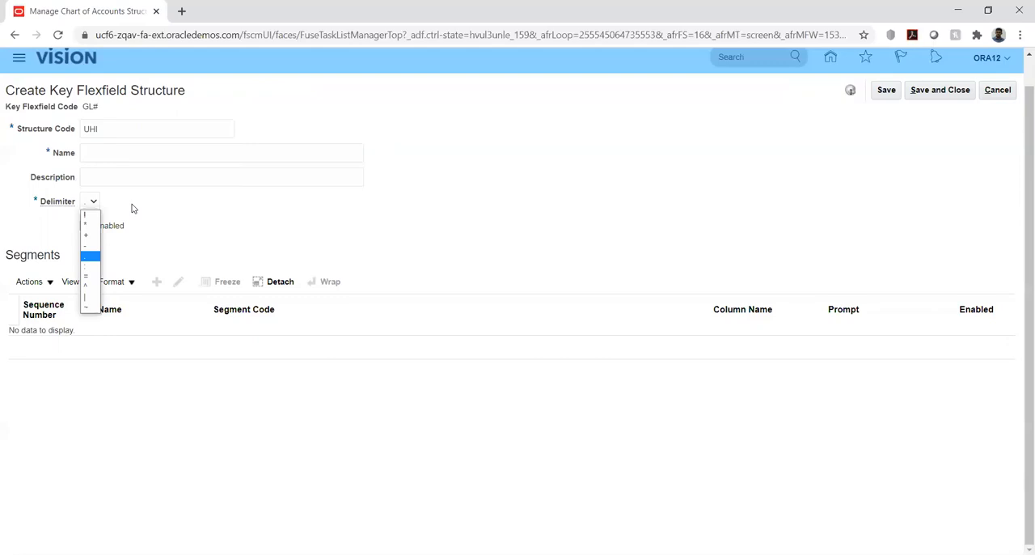
{"action": "left_click", "coordinate": [133, 208]}
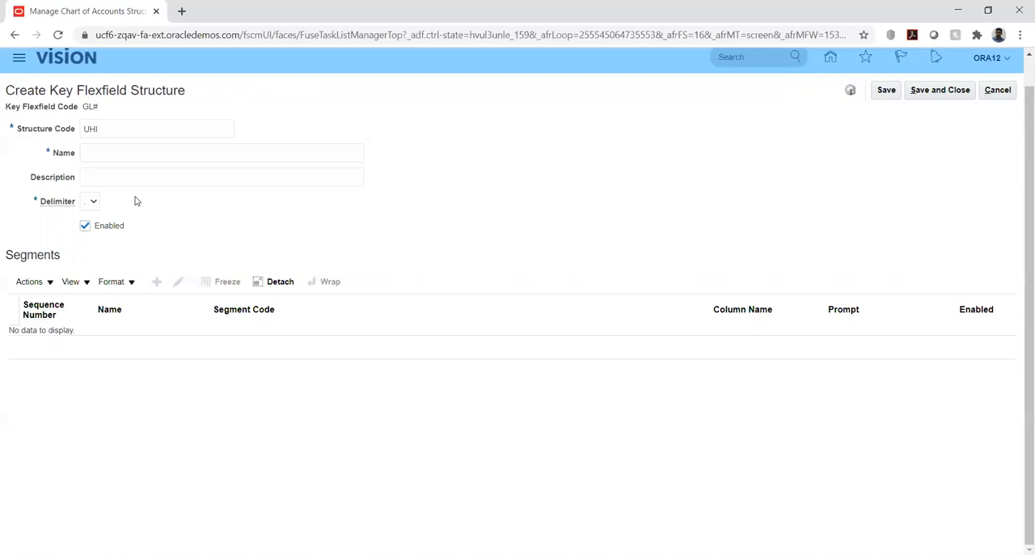
{"action": "left_click", "coordinate": [127, 131]}
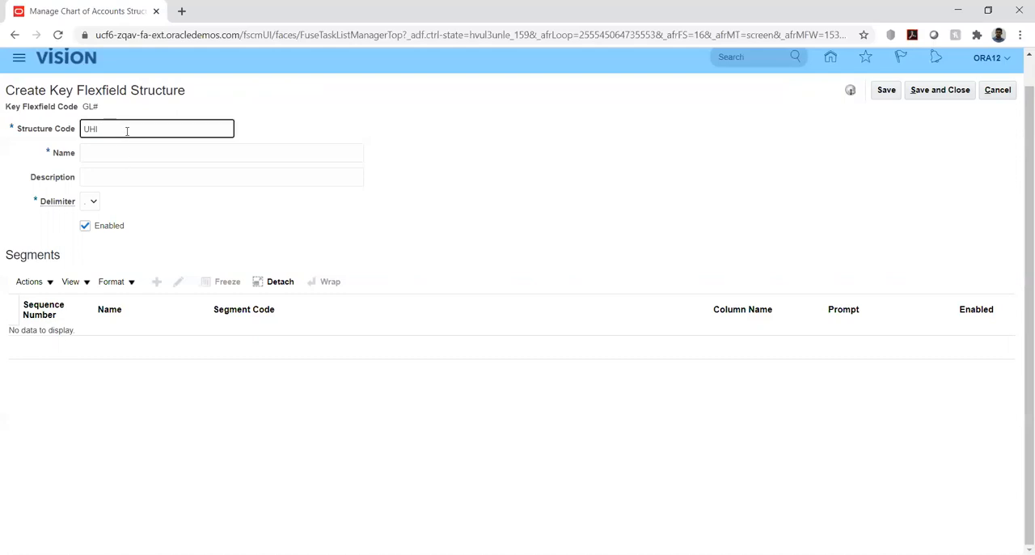
{"action": "type", "text": "_COA"}
- Reuse UHI_COA for the structure's name and description, and save the structure
{"action": "key", "text": "ctrl+a"}
{"action": "key", "text": "ctrl+c"}
{"action": "key", "text": "Tab"}
{"action": "key", "text": "ctrl+v"}
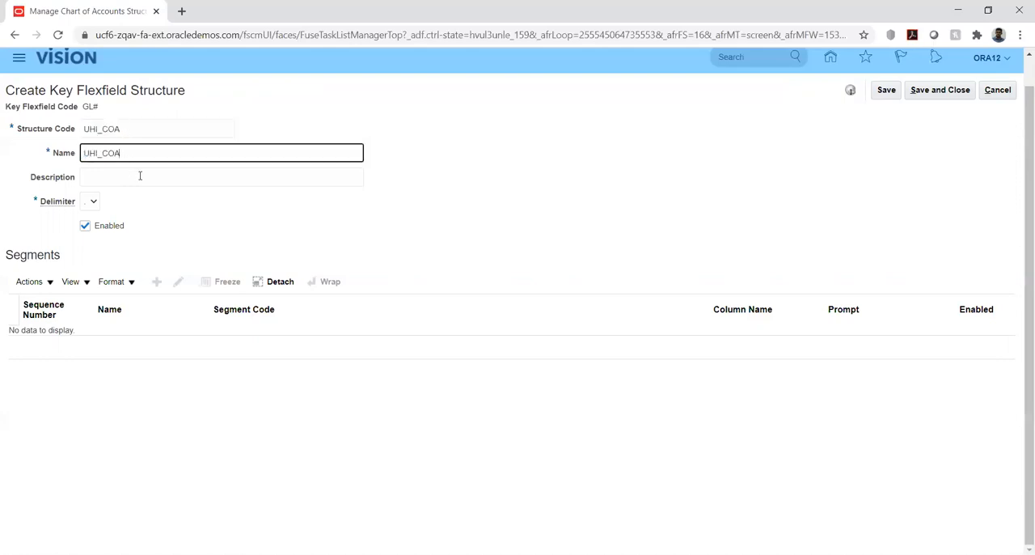
{"action": "left_click", "coordinate": [139, 174]}
{"action": "key", "text": "ctrl+v"}
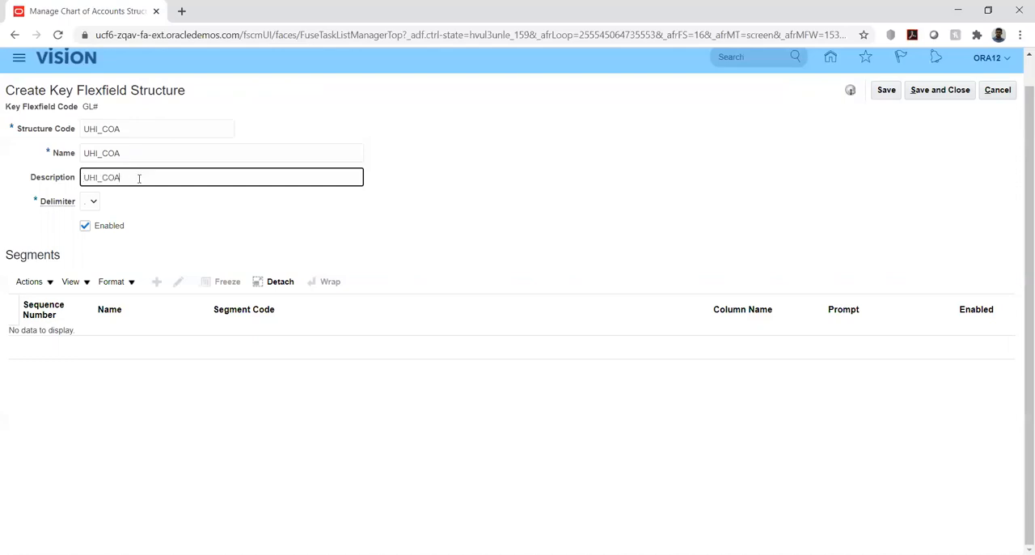
{"action": "left_click", "coordinate": [255, 238]}
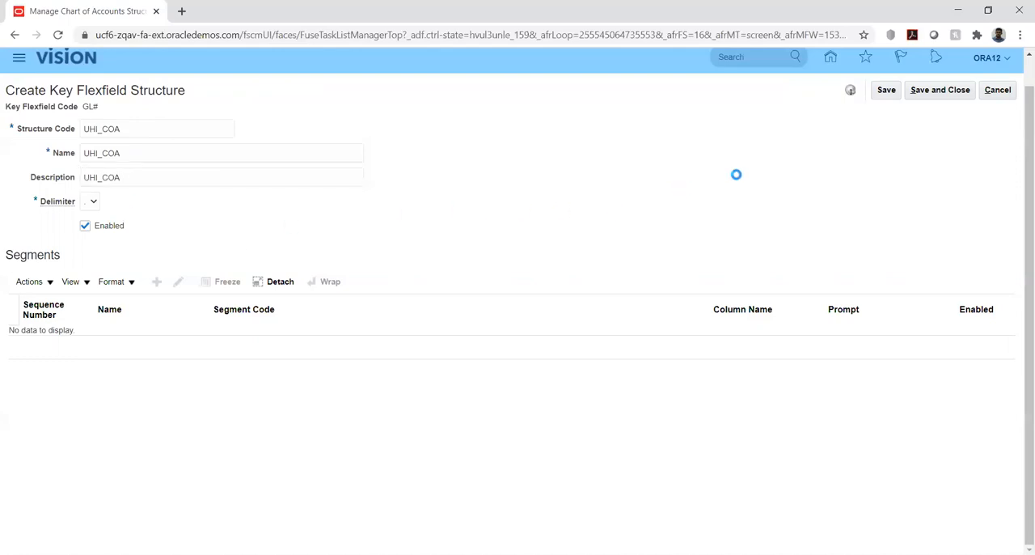
{"action": "left_click", "coordinate": [886, 90]}
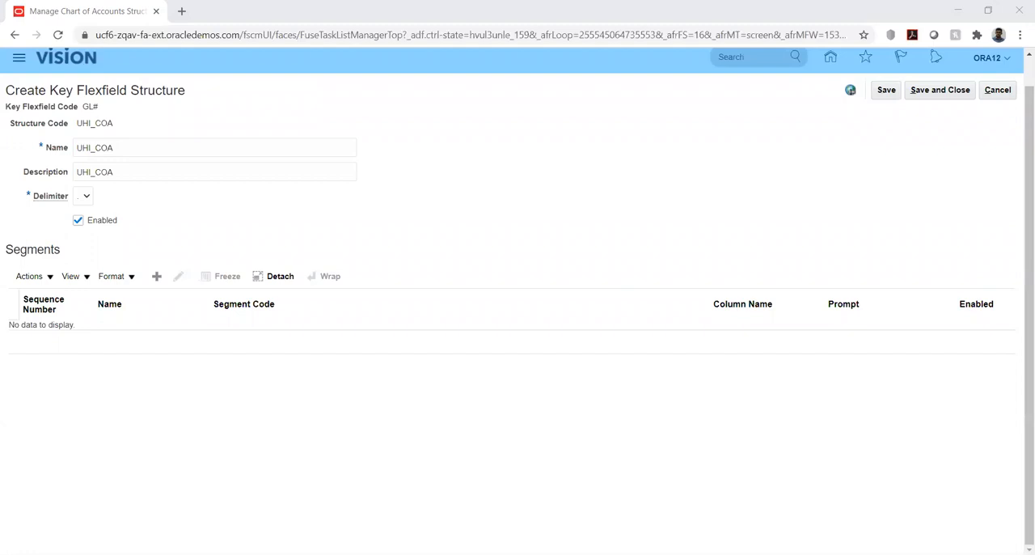
{"action": "left_click", "coordinate": [388, 301]}
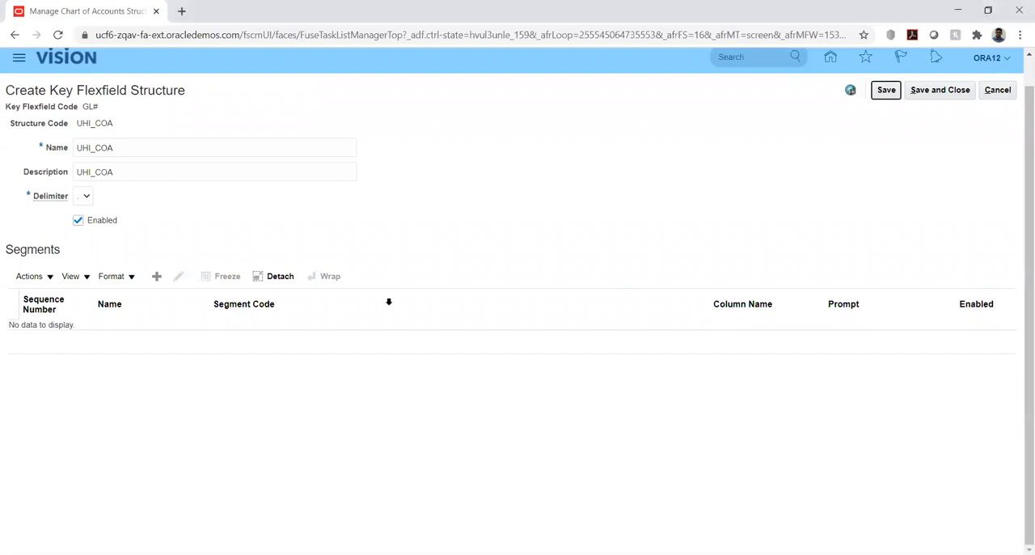
- Add a segment to the UHI_COA structure with the segment code UHI_COMP
{"action": "left_click", "coordinate": [158, 276]}
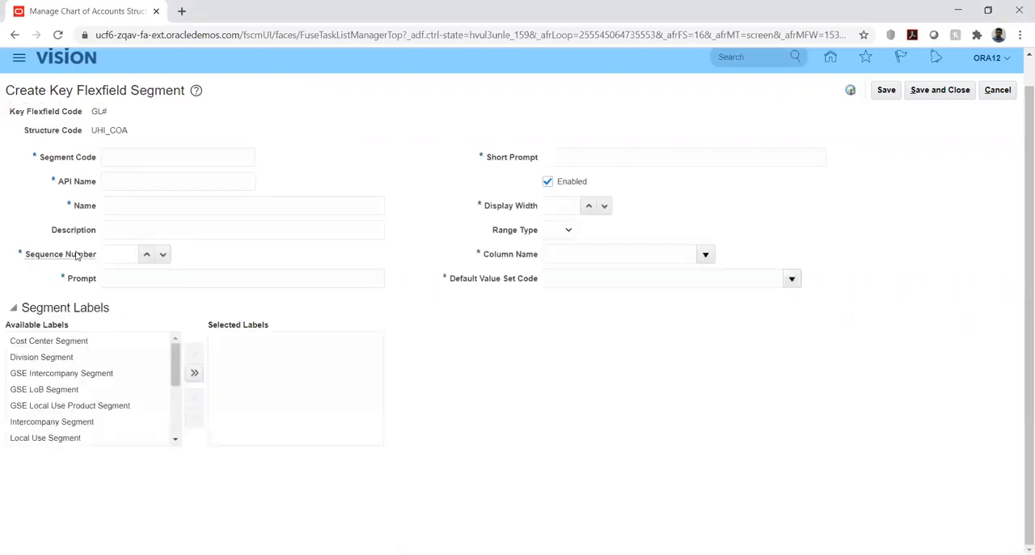
{"action": "left_click", "coordinate": [160, 160]}
{"action": "type", "text": "U"}
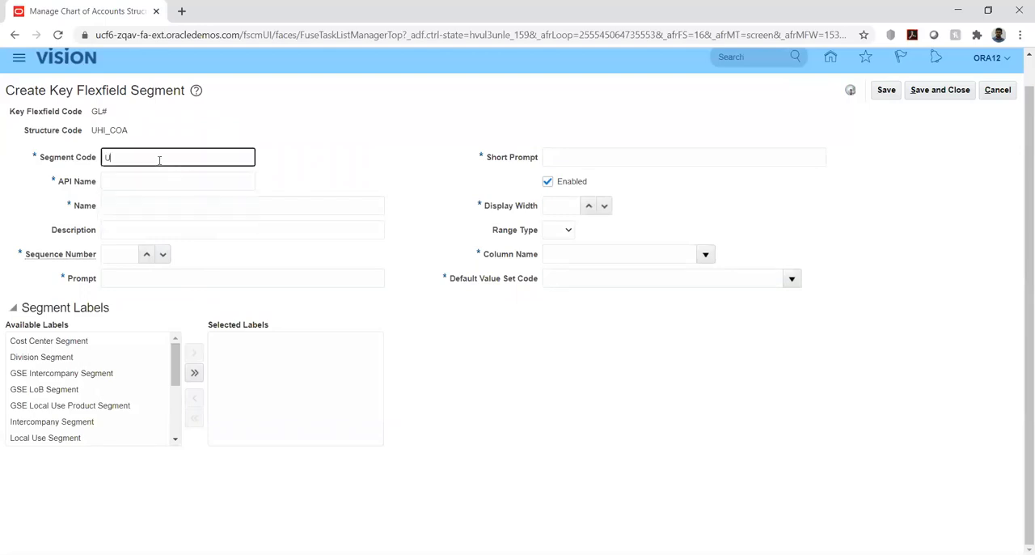
{"action": "type", "text": "HI_COMP"}
- Copy the segment code and set the segment's API name to uhiComp
{"action": "key", "text": "ctrl+a"}
{"action": "key", "text": "ctrl+c"}
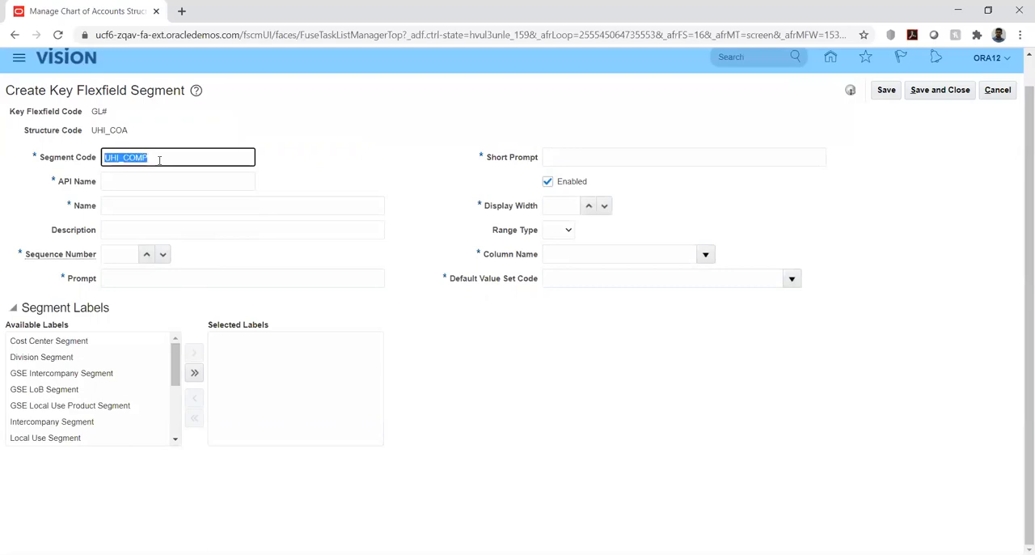
{"action": "key", "text": "Tab"}
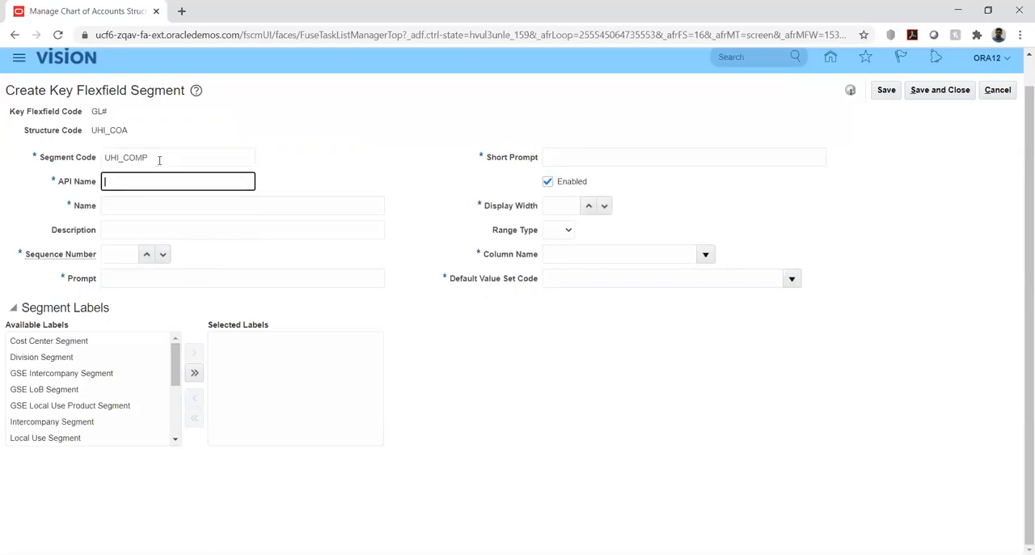
{"action": "key", "text": "ctrl+v"}
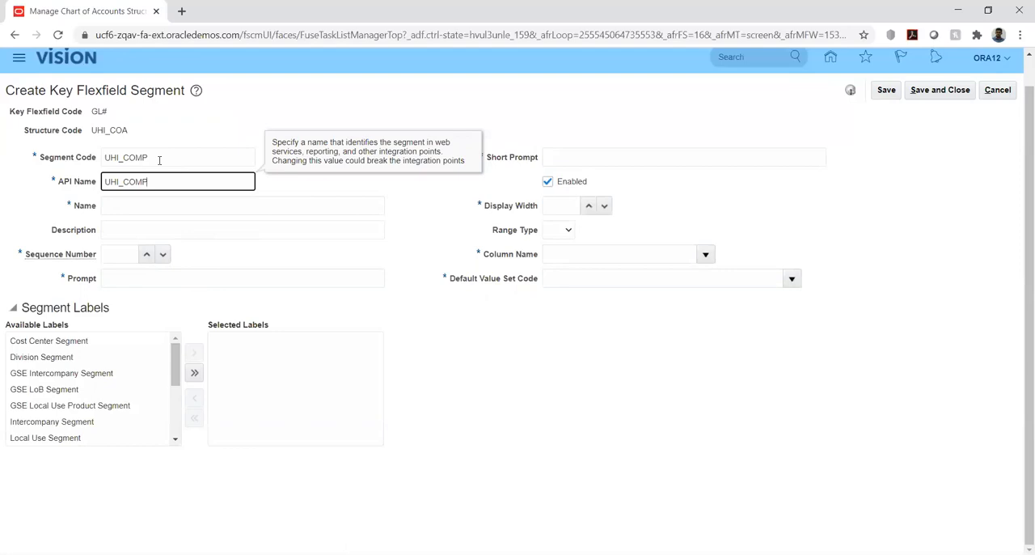
{"action": "key", "text": "BackSpace"}
{"action": "key", "text": "BackSpace"}
{"action": "key", "text": "BackSpace"}
{"action": "key", "text": "BackSpace"}
{"action": "key", "text": "BackSpace"}
{"action": "key", "text": "BackSpace"}
{"action": "key", "text": "BackSpace"}
{"action": "key", "text": "shift+Tab"}
{"action": "key", "text": "ctrl+c"}
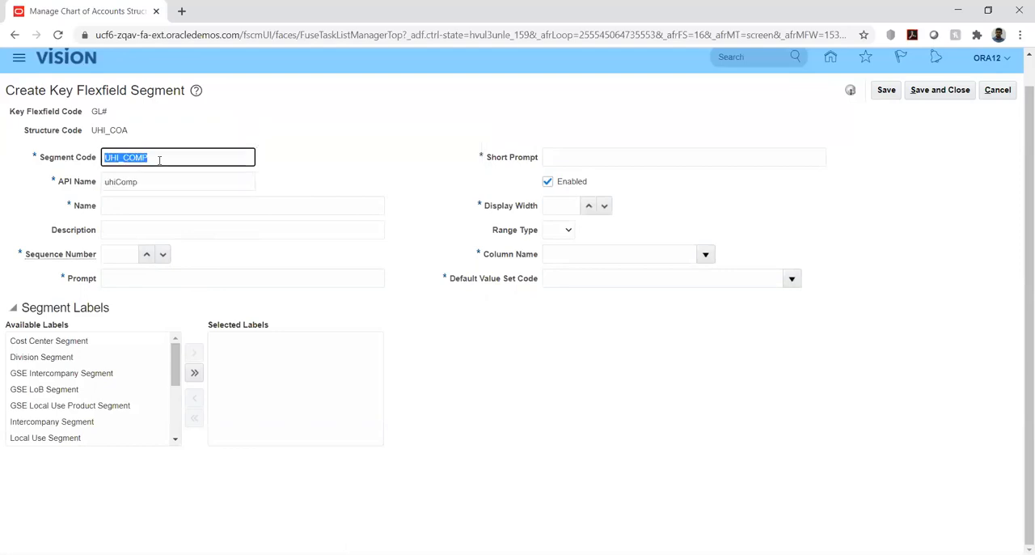
- Fill in the segment's name and description with the copied code UHI_COMP
{"action": "key", "text": "Tab"}
{"action": "key", "text": "Tab"}
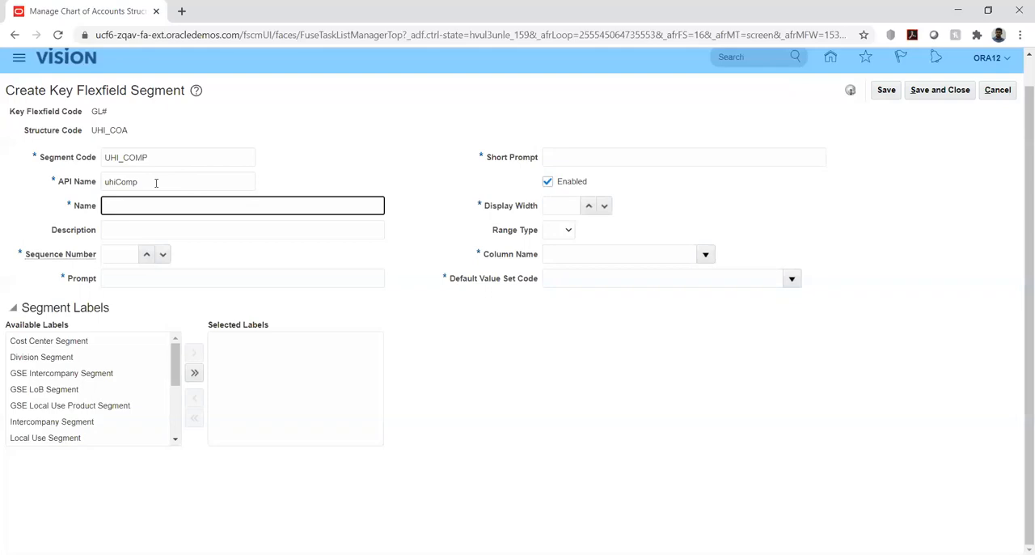
{"action": "key", "text": "ctrl+v"}
{"action": "left_click", "coordinate": [127, 232]}
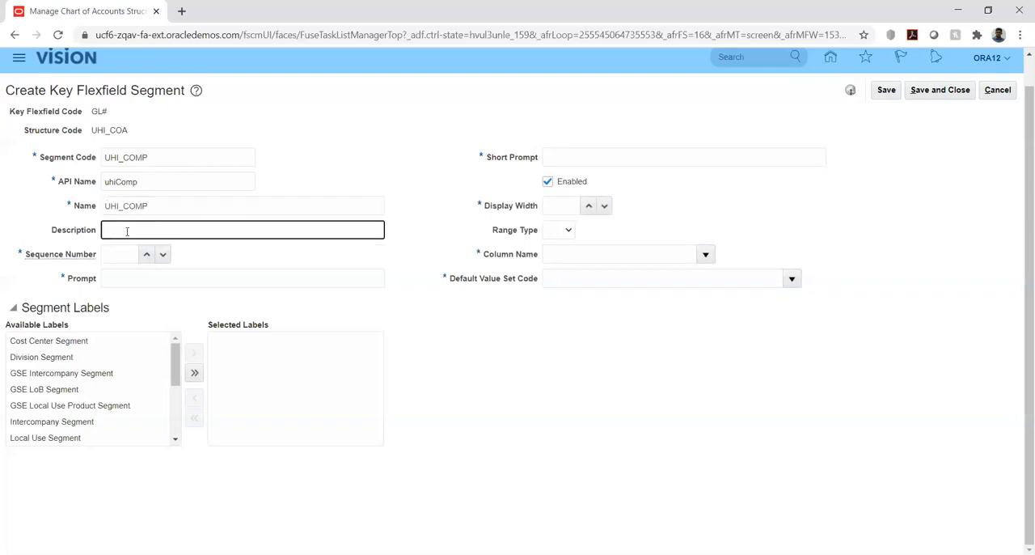
{"action": "key", "text": "ctrl+v"}
- Set the segment's sequence number to 1 and enter UHI_COMP as both its prompt and short prompt
{"action": "left_click", "coordinate": [122, 253]}
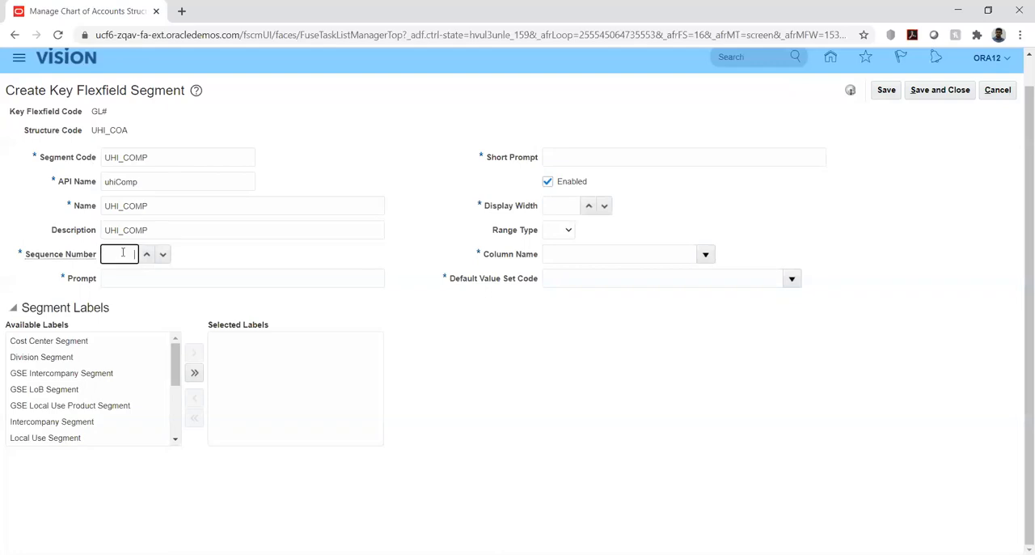
{"action": "type", "text": "1"}
{"action": "key", "text": "Tab"}
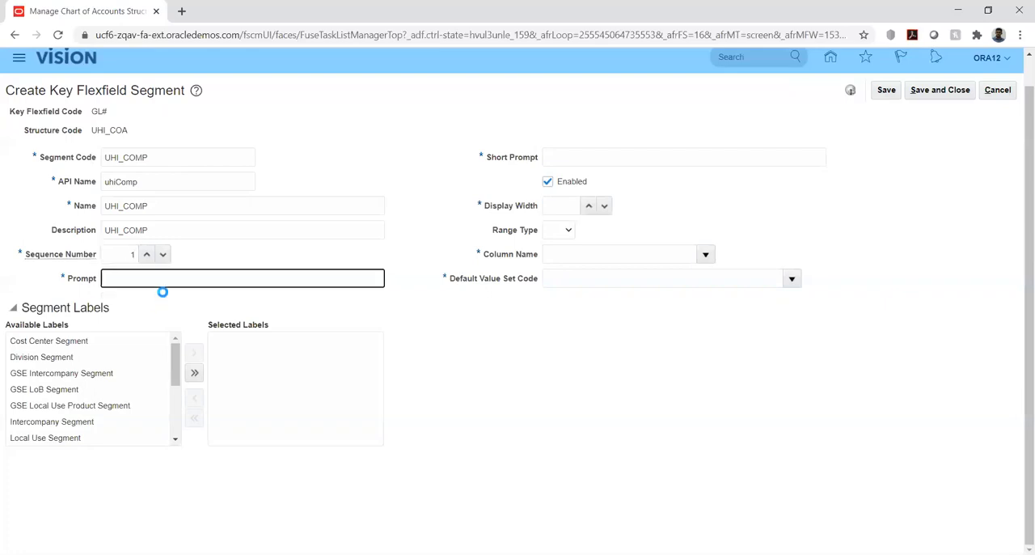
{"action": "key", "text": "ctrl+v"}
{"action": "left_click", "coordinate": [564, 158]}
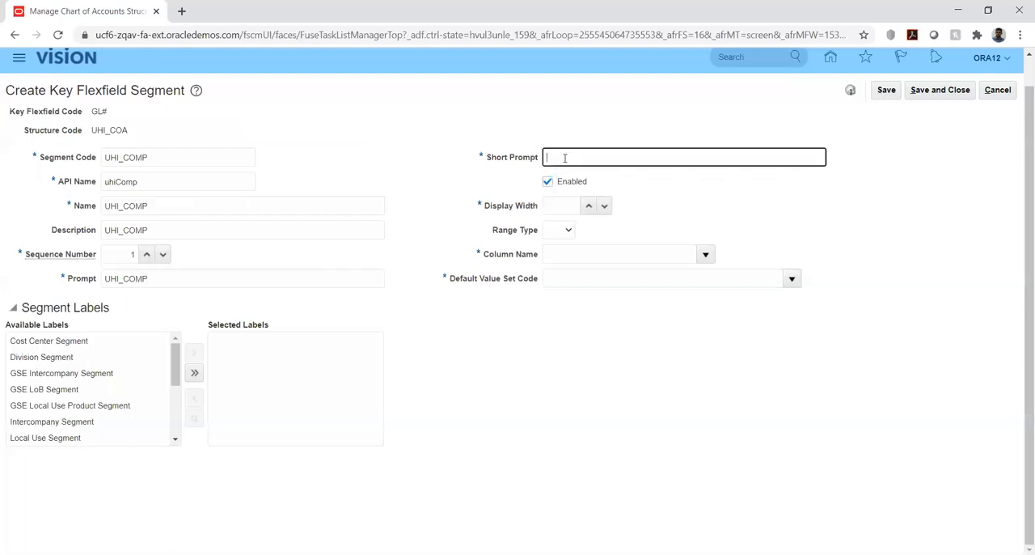
{"action": "key", "text": "ctrl+v"}
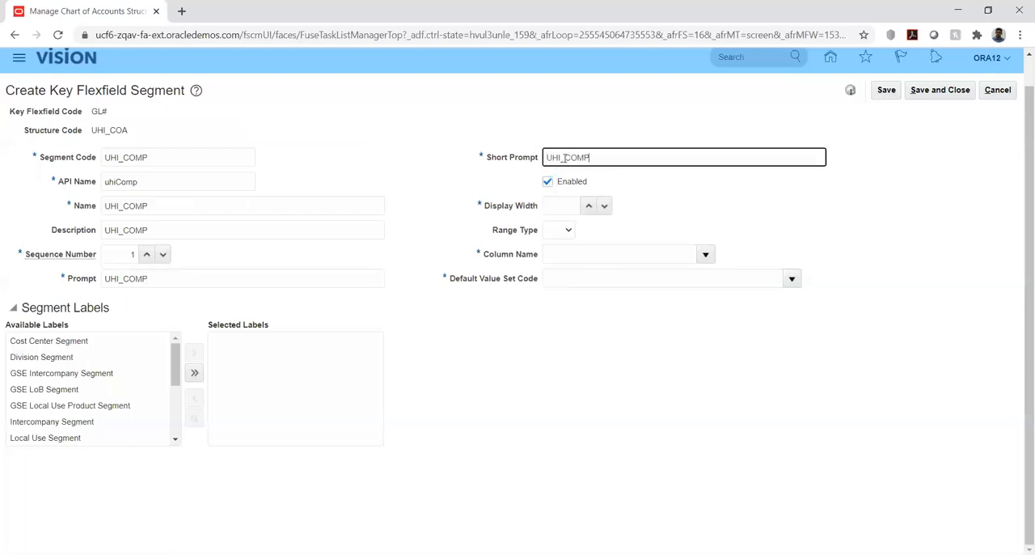
- Set the segment's display width to 6 and assign it the column name SEGMENT1
{"action": "left_click", "coordinate": [569, 206]}
{"action": "type", "text": "6"}
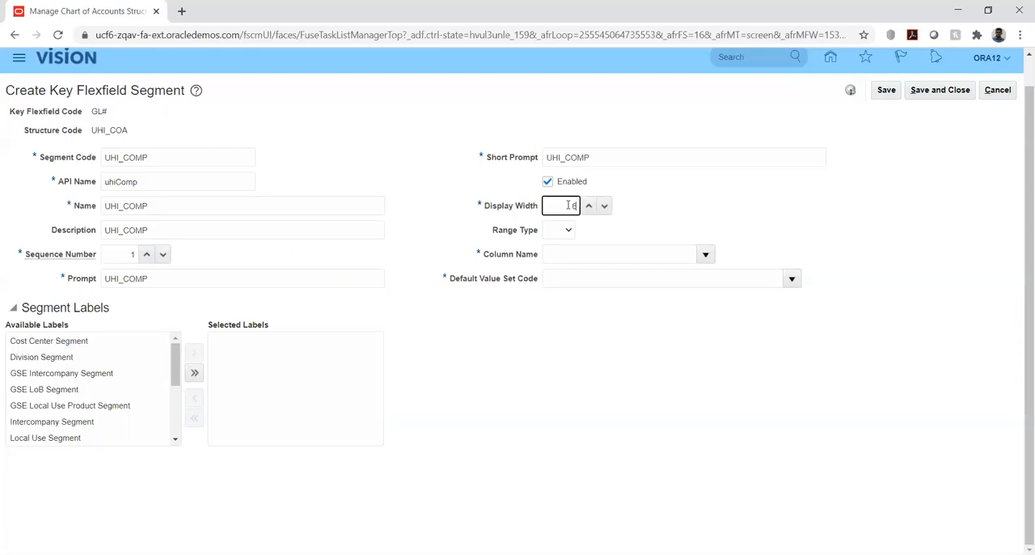
{"action": "left_click", "coordinate": [706, 255]}
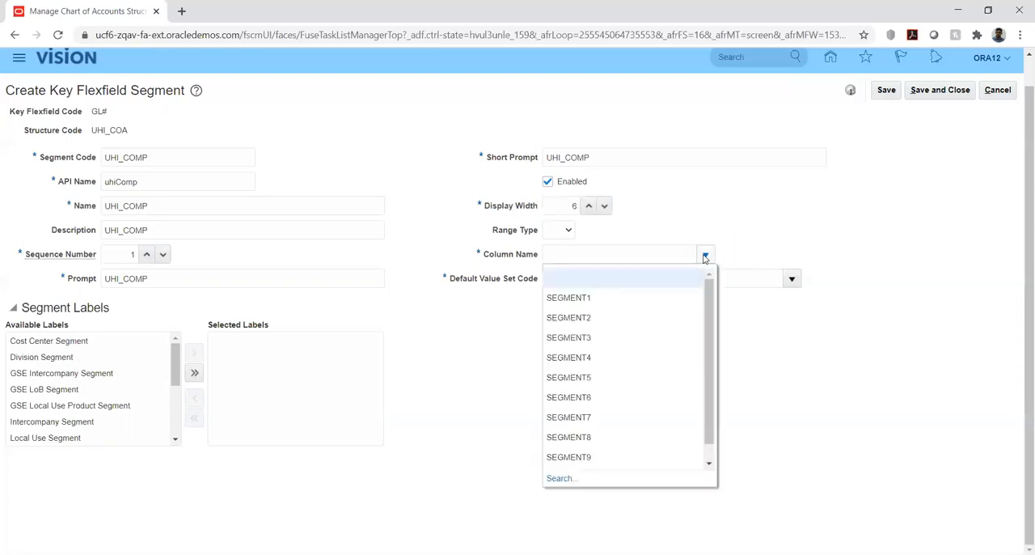
{"action": "left_click", "coordinate": [577, 299]}
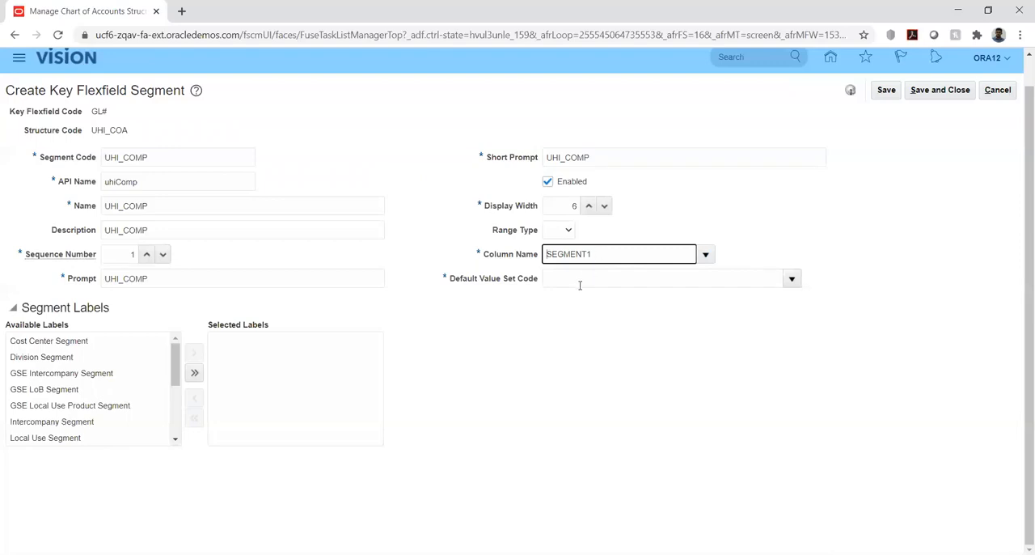
- Search the value sets for UHI and assign UHI_COMP as the segment's default value set code
{"action": "left_click", "coordinate": [767, 279]}
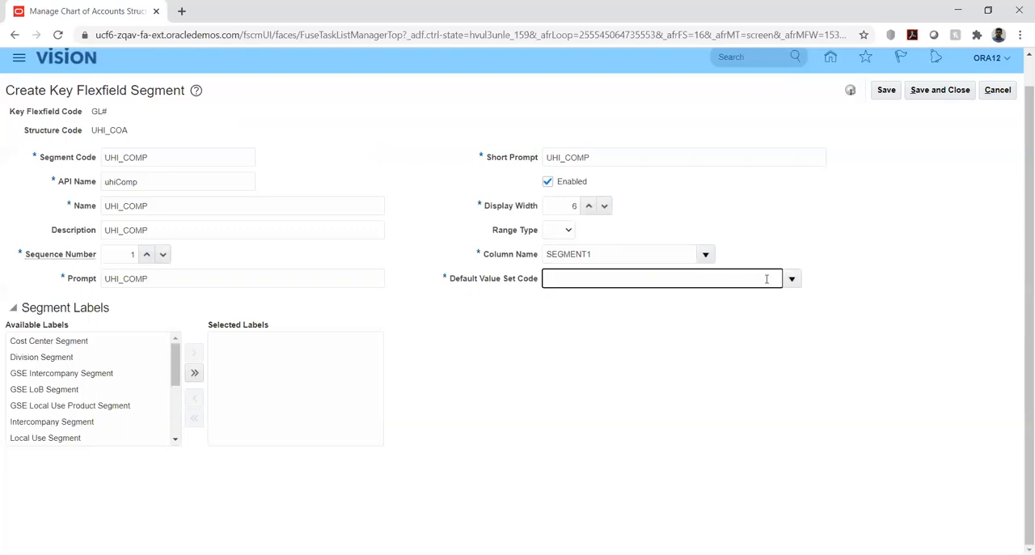
{"action": "type", "text": "UHI"}
{"action": "left_click", "coordinate": [792, 279]}
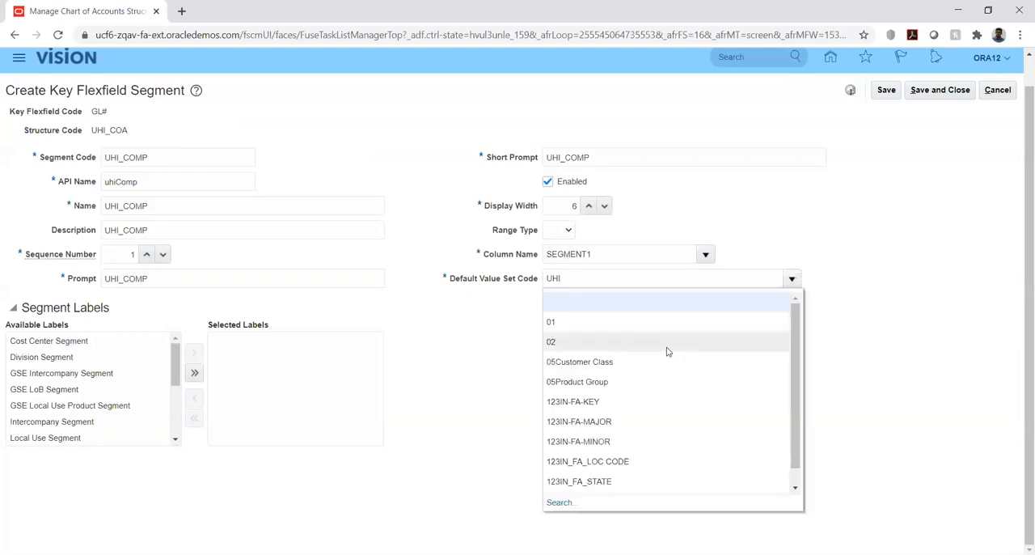
{"action": "left_click", "coordinate": [560, 503]}
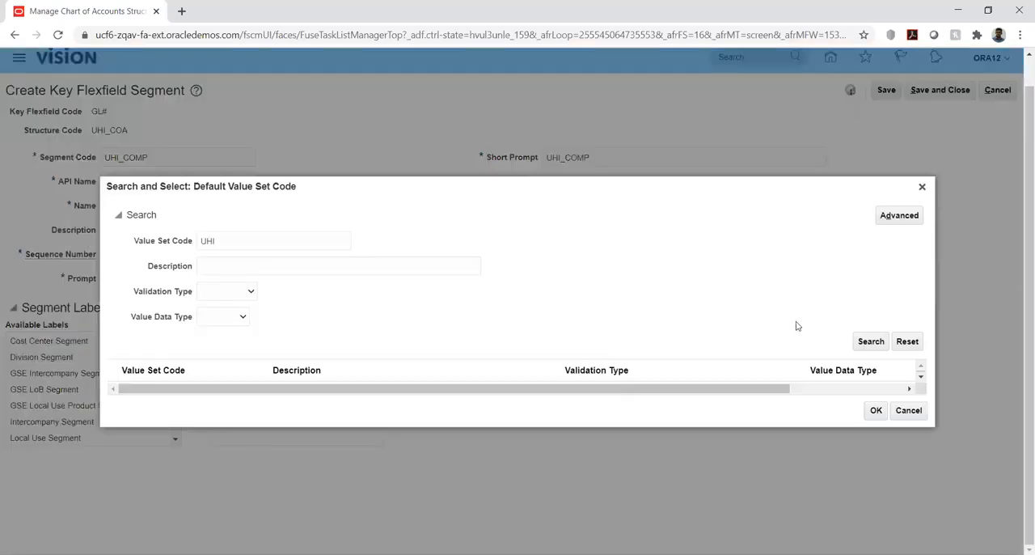
{"action": "left_click", "coordinate": [866, 341]}
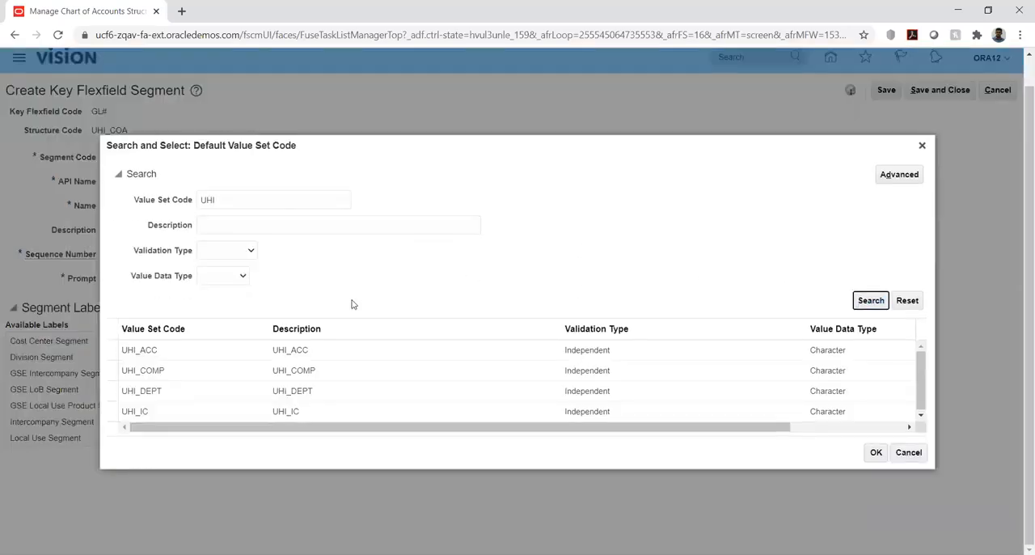
{"action": "left_click", "coordinate": [151, 372]}
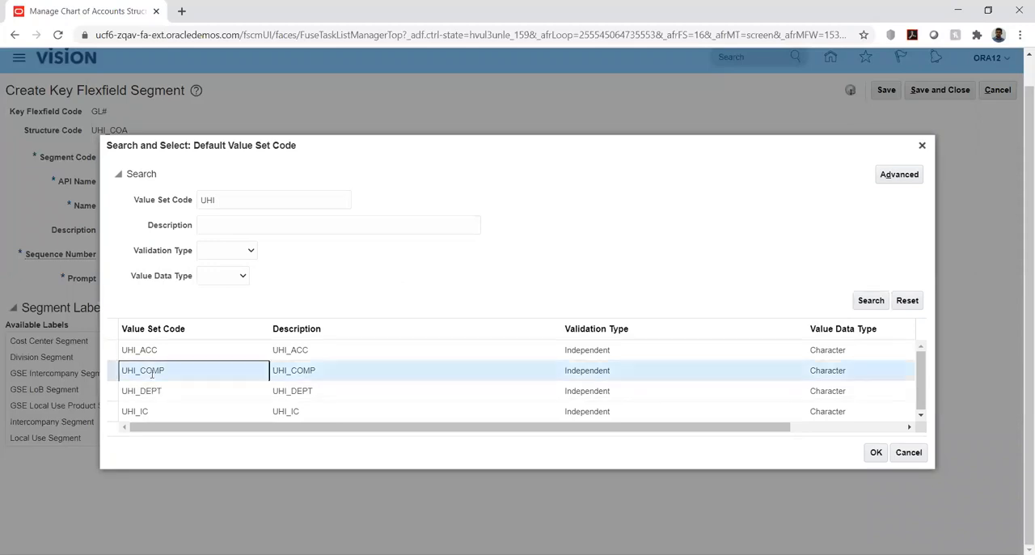
{"action": "left_click", "coordinate": [876, 453]}
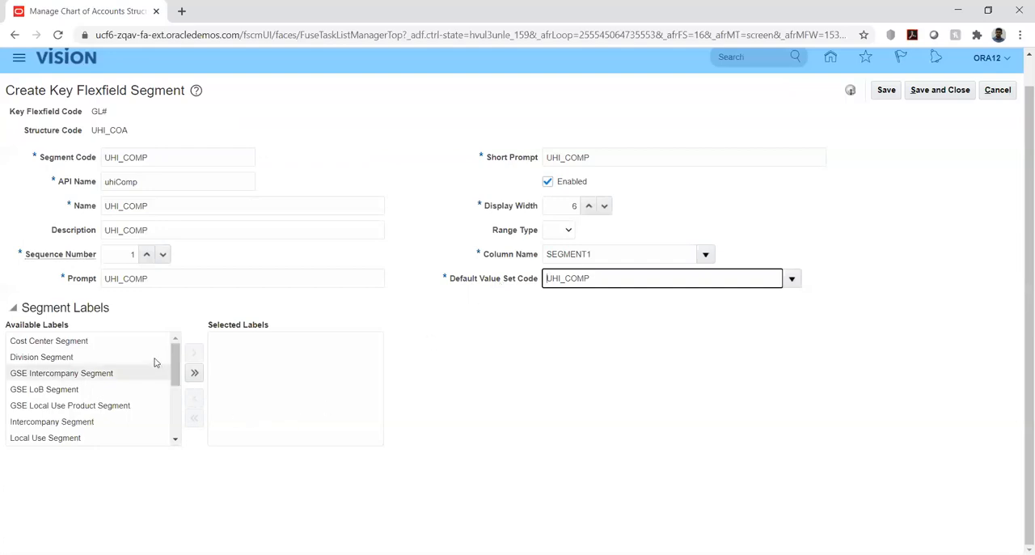
- Assign the Primary Balancing Segment label to the UHI_COMP segment and save it
{"action": "left_click", "coordinate": [176, 441]}
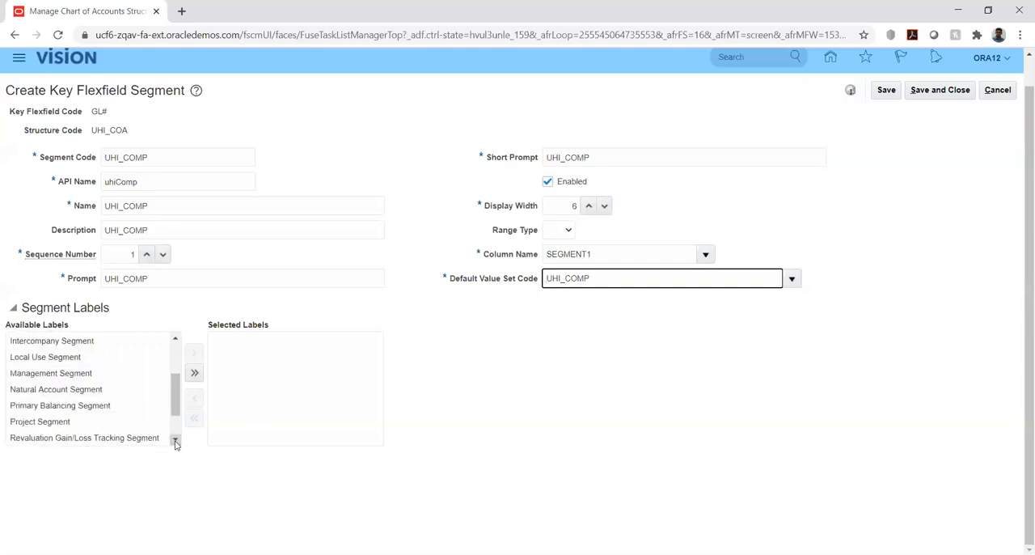
{"action": "left_click", "coordinate": [95, 406]}
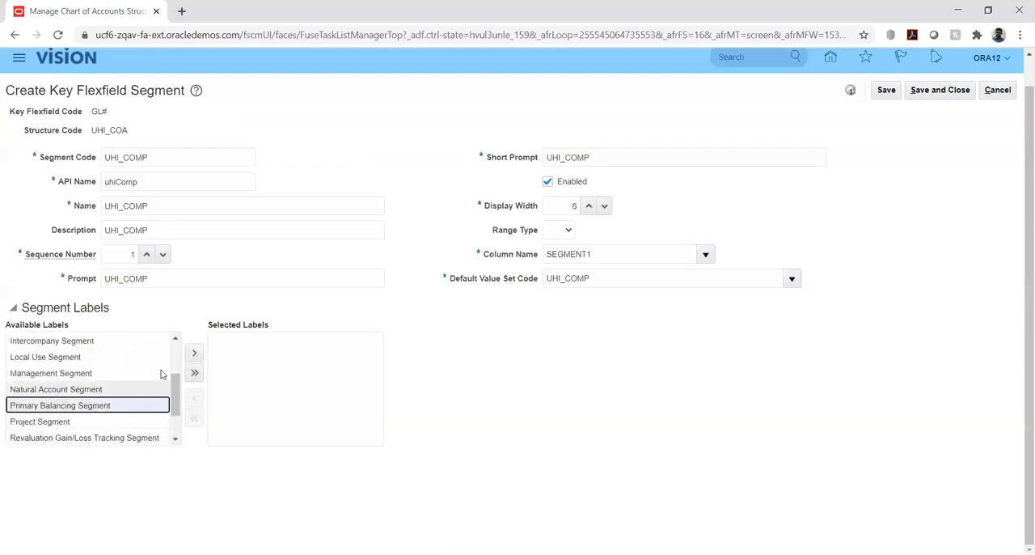
{"action": "left_click", "coordinate": [194, 354]}
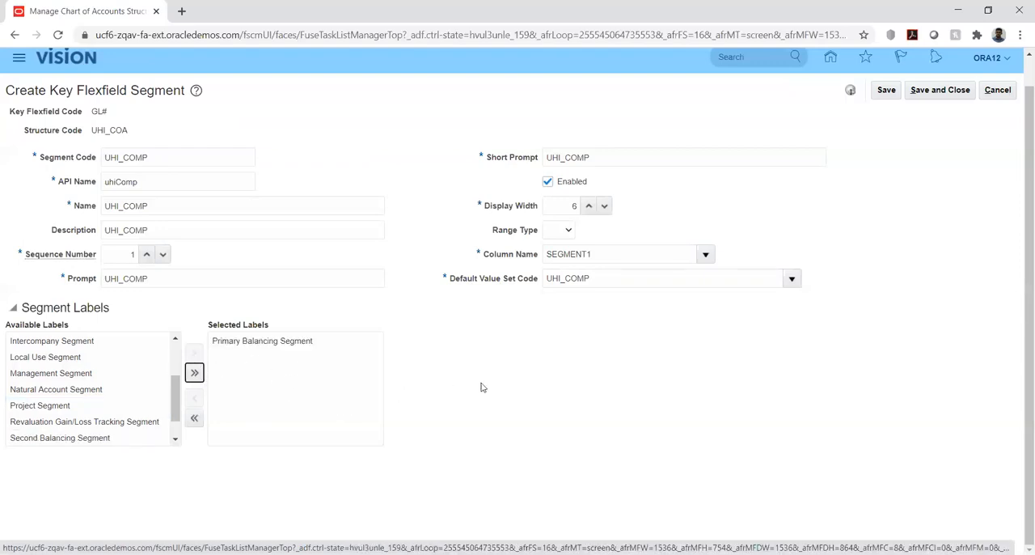
{"action": "left_click", "coordinate": [176, 439]}
{"action": "left_click", "coordinate": [175, 439]}
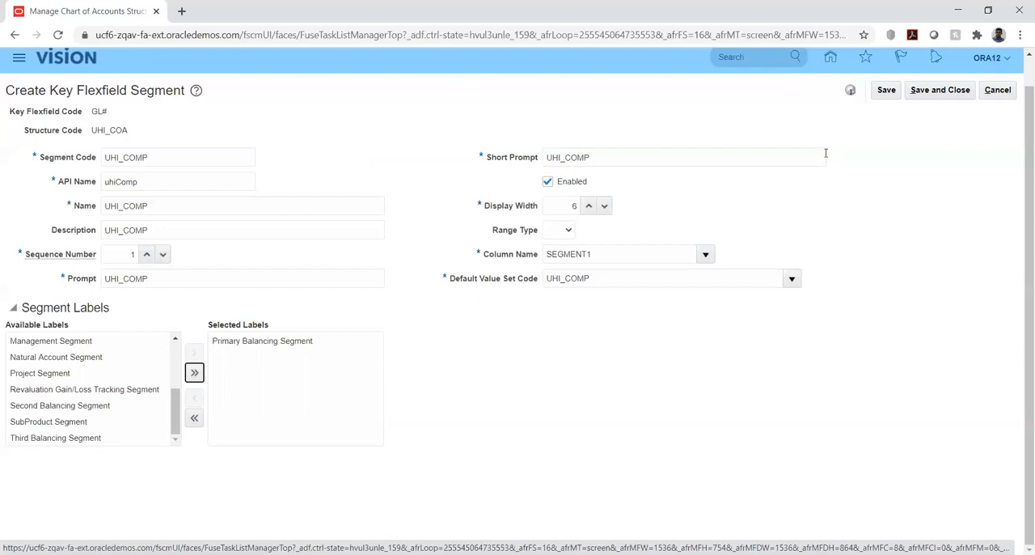
{"action": "left_click", "coordinate": [886, 90]}
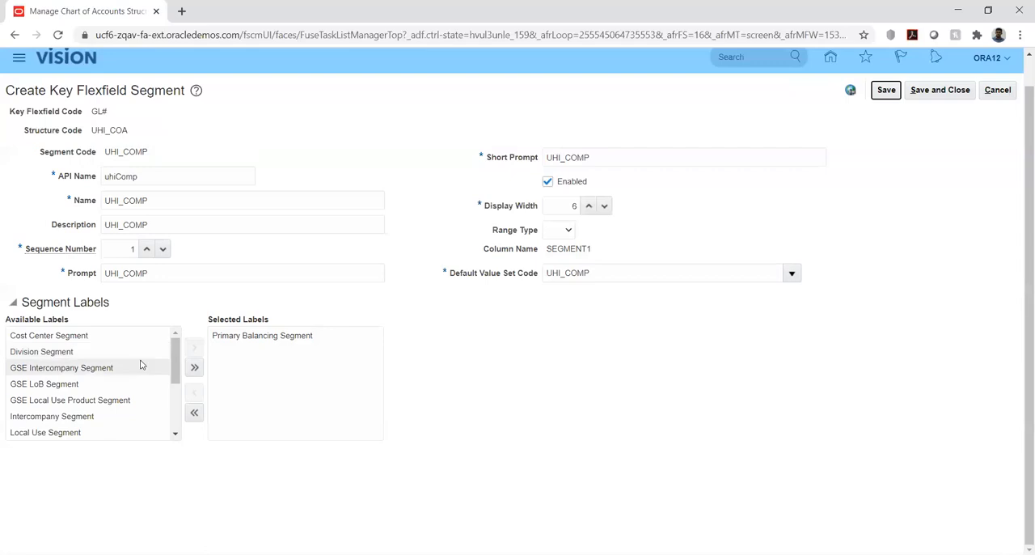
- Look through the remaining available segment labels, and save and close the UHI_COMP segment
{"action": "left_click", "coordinate": [174, 436]}
{"action": "left_click", "coordinate": [174, 437]}
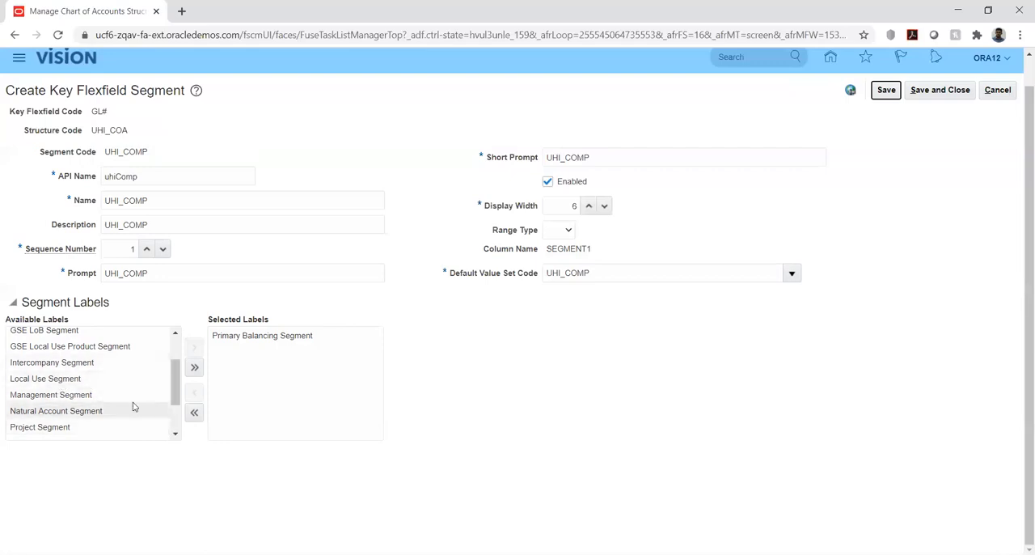
{"action": "left_click", "coordinate": [176, 436]}
{"action": "left_click", "coordinate": [176, 436]}
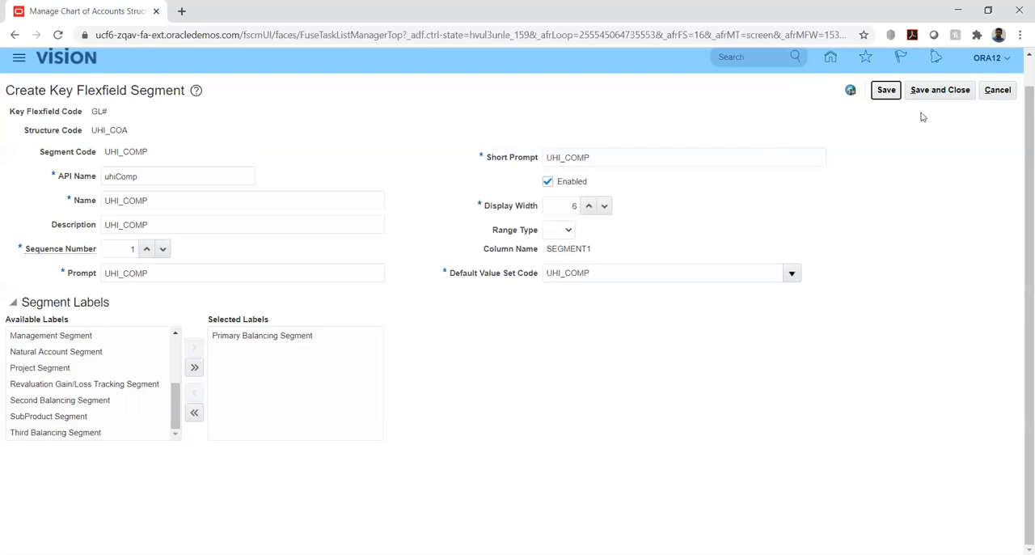
{"action": "left_click", "coordinate": [941, 91]}
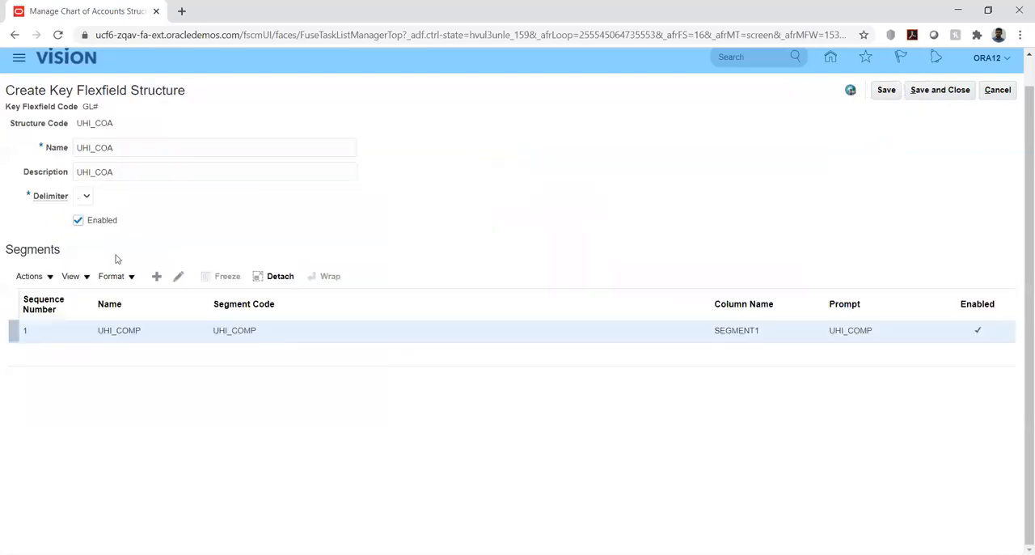
- Add a second segment to the UHI_COA structure with the segment code UHI_DEPT and copy that code
{"action": "left_click", "coordinate": [156, 277]}
{"action": "left_click", "coordinate": [142, 157]}
{"action": "type", "text": "UHI"}
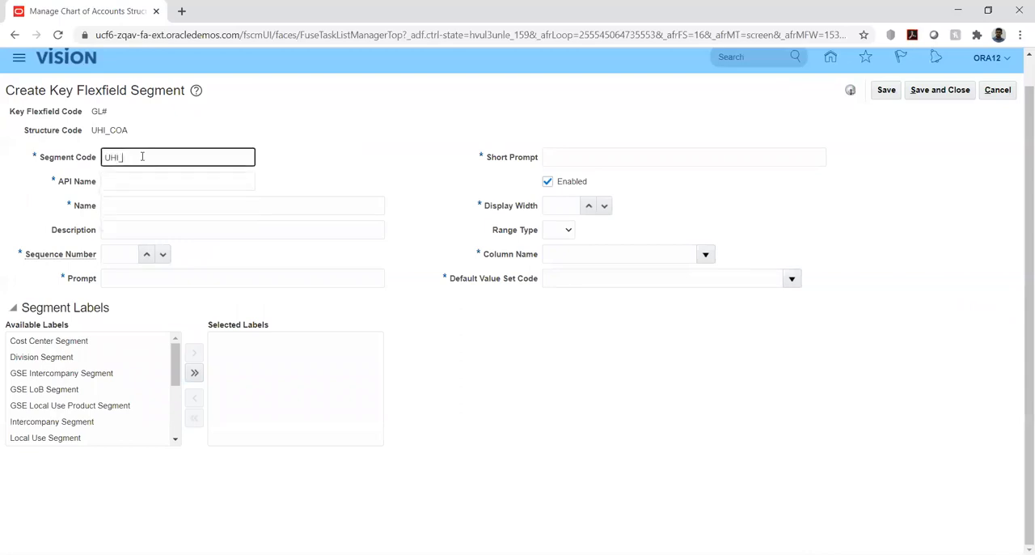
{"action": "type", "text": "_DEPT"}
{"action": "double_click", "coordinate": [142, 156]}
{"action": "key", "text": "ctrl+c"}
{"action": "key", "text": "Tab"}
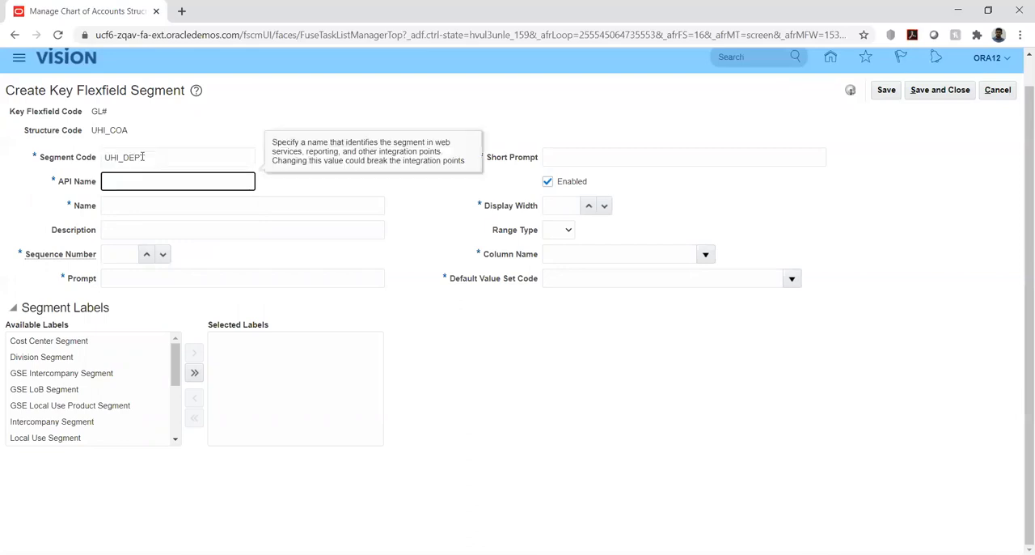
- Fill in the department segment's name and description with the copied code UHI_DEPT
{"action": "key", "text": "Tab"}
{"action": "key", "text": "ctrl+v"}
{"action": "key", "text": "Tab"}
{"action": "key", "text": "ctrl+v"}
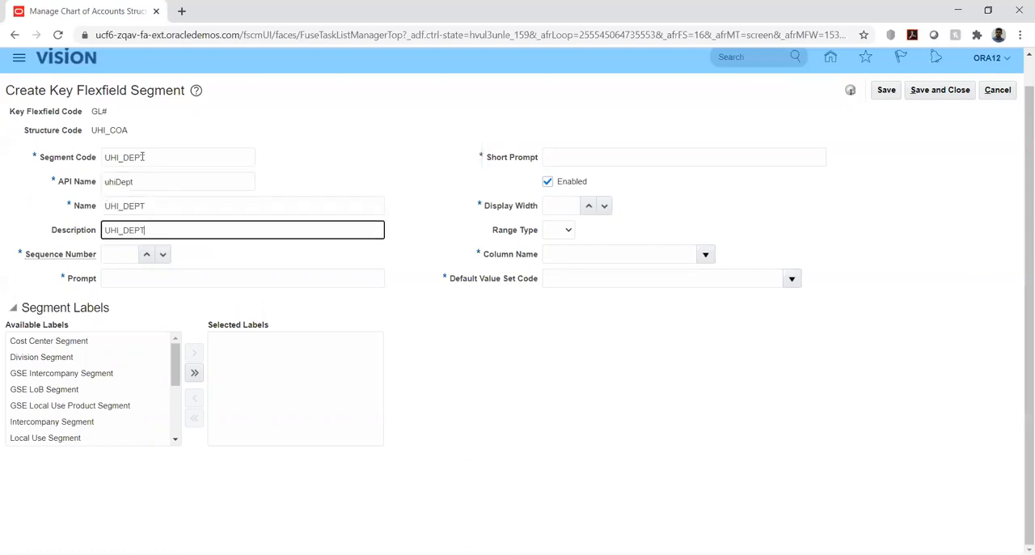
- Set the department segment's sequence number to 2 and enter UHI_DEPT as both its prompt and short prompt
{"action": "left_click", "coordinate": [118, 255]}
{"action": "type", "text": "2"}
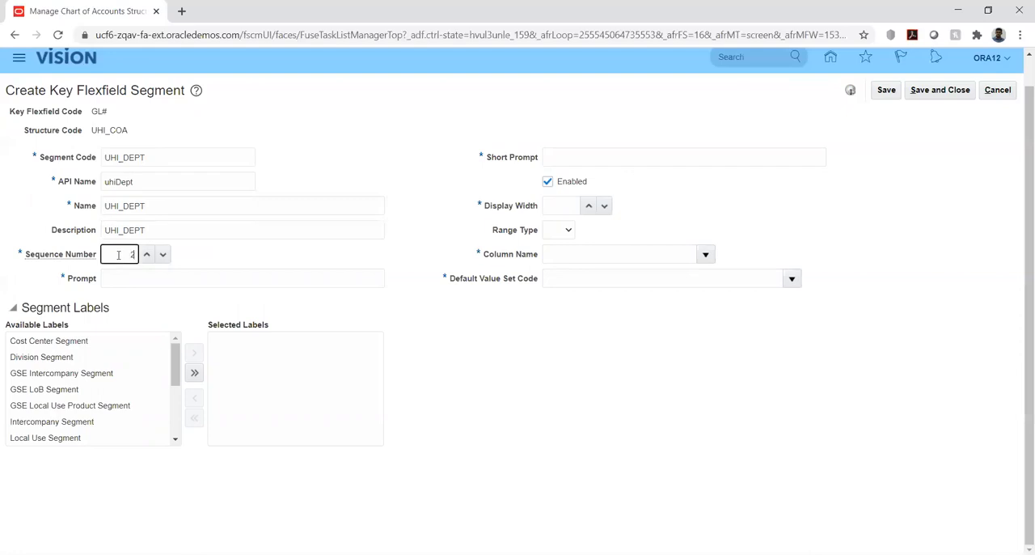
{"action": "key", "text": "Tab"}
{"action": "key", "text": "ctrl+v"}
{"action": "key", "text": "Tab"}
{"action": "key", "text": "ctrl+v"}
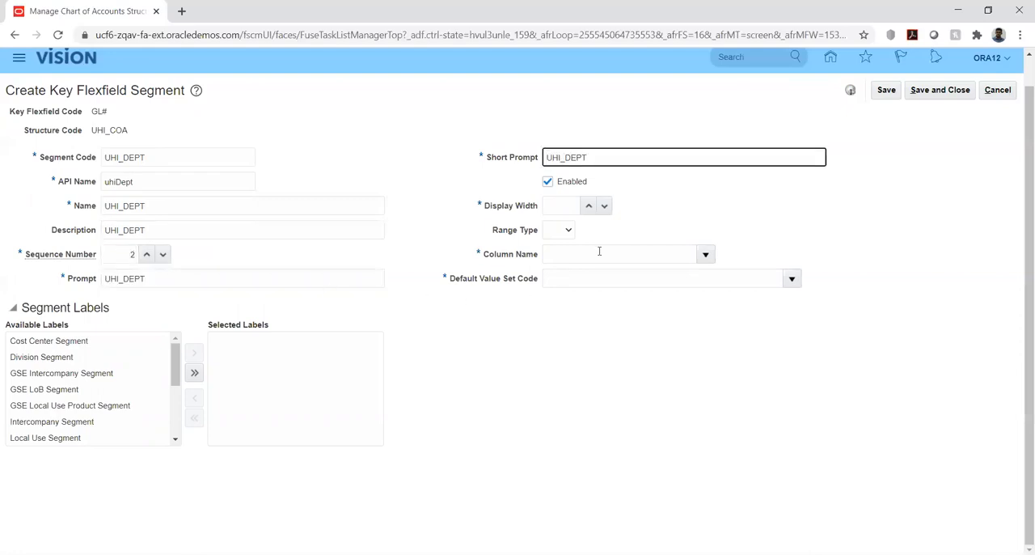
- Set the department segment's display width to 6 and assign it the column name SEGMENT2
{"action": "left_click", "coordinate": [557, 206]}
{"action": "type", "text": "6"}
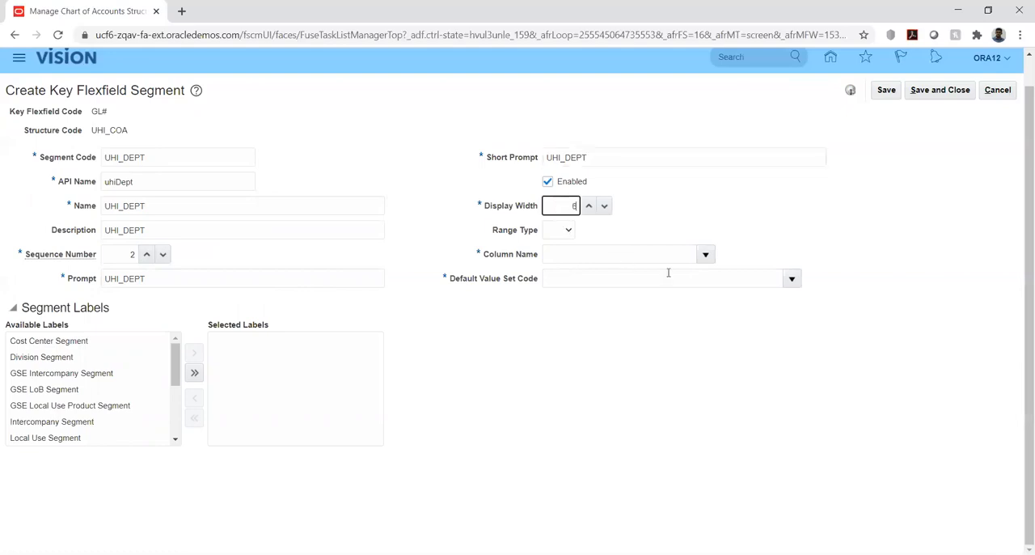
{"action": "left_click", "coordinate": [706, 253]}
{"action": "left_click", "coordinate": [590, 319]}
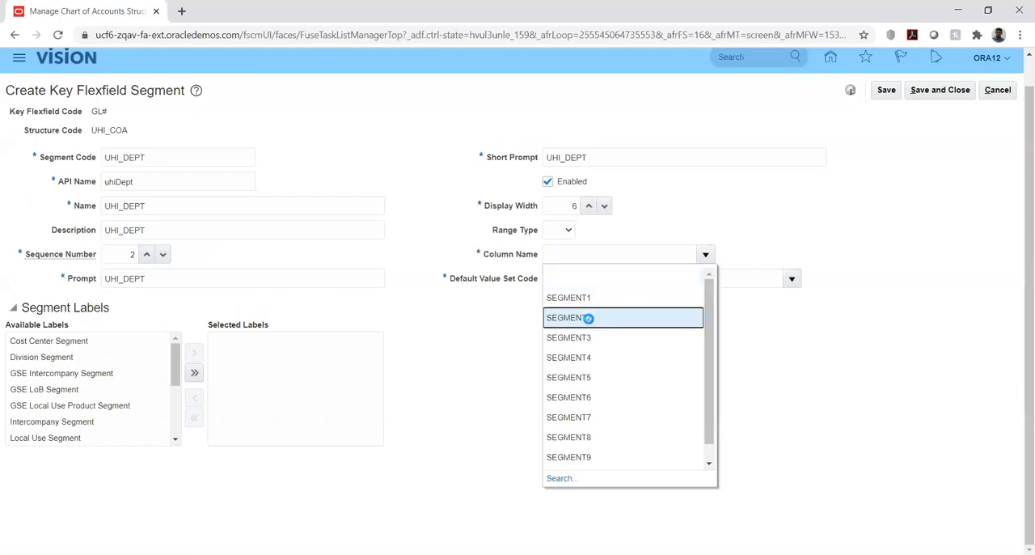
- Search the value sets for UHI and assign UHI_DEPT as the segment's default value set code
{"action": "left_click", "coordinate": [791, 279]}
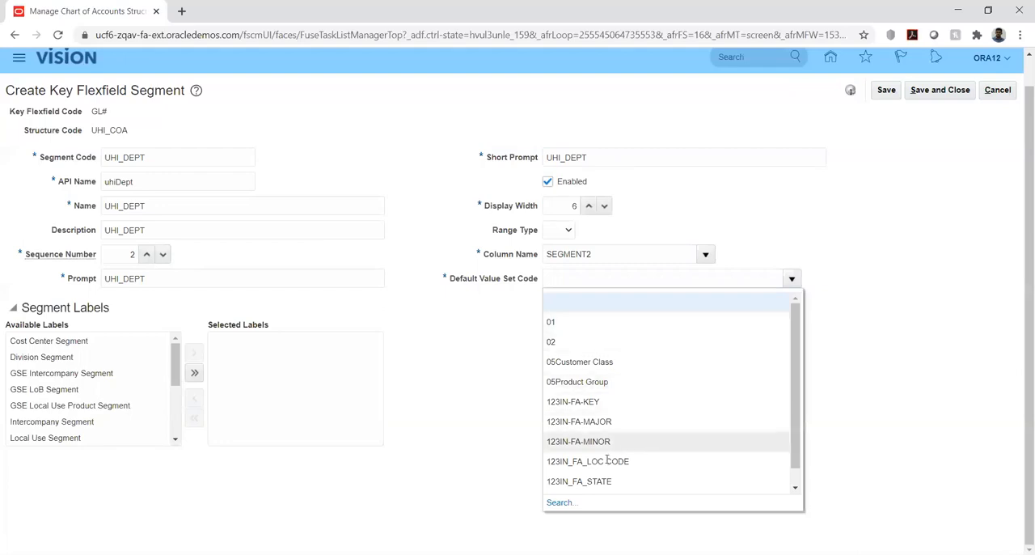
{"action": "left_click", "coordinate": [558, 502]}
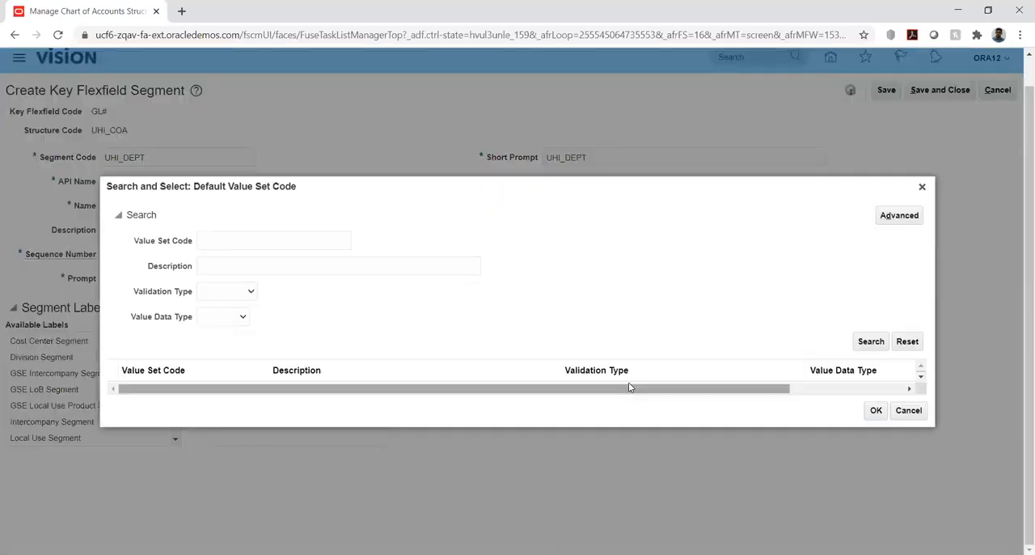
{"action": "left_click", "coordinate": [264, 238]}
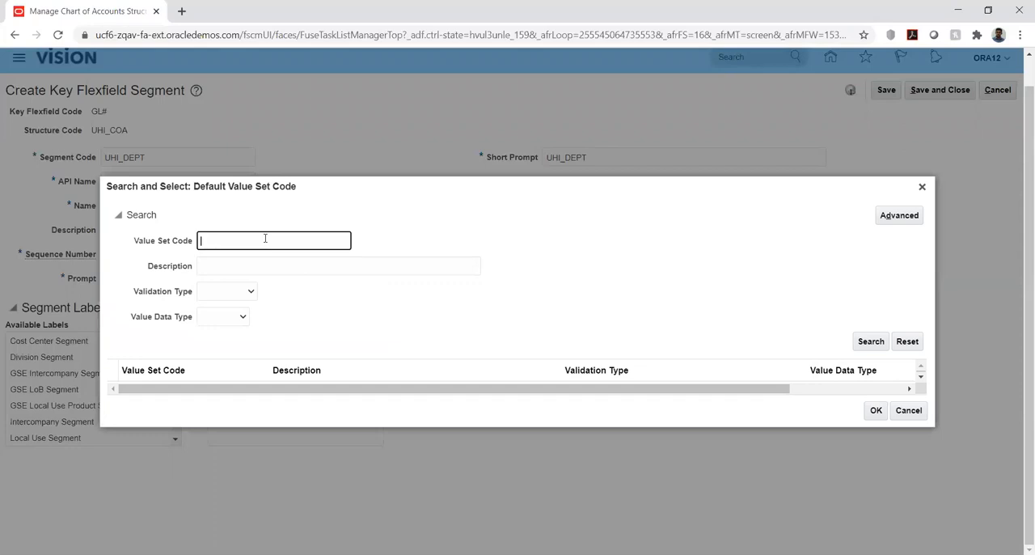
{"action": "type", "text": "UHI"}
{"action": "left_click", "coordinate": [865, 341]}
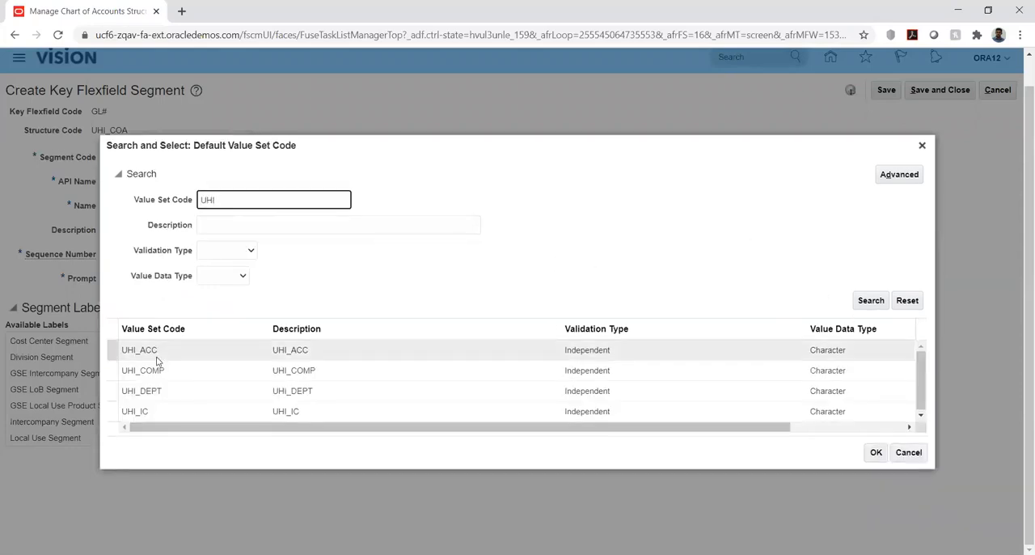
{"action": "left_click", "coordinate": [183, 392]}
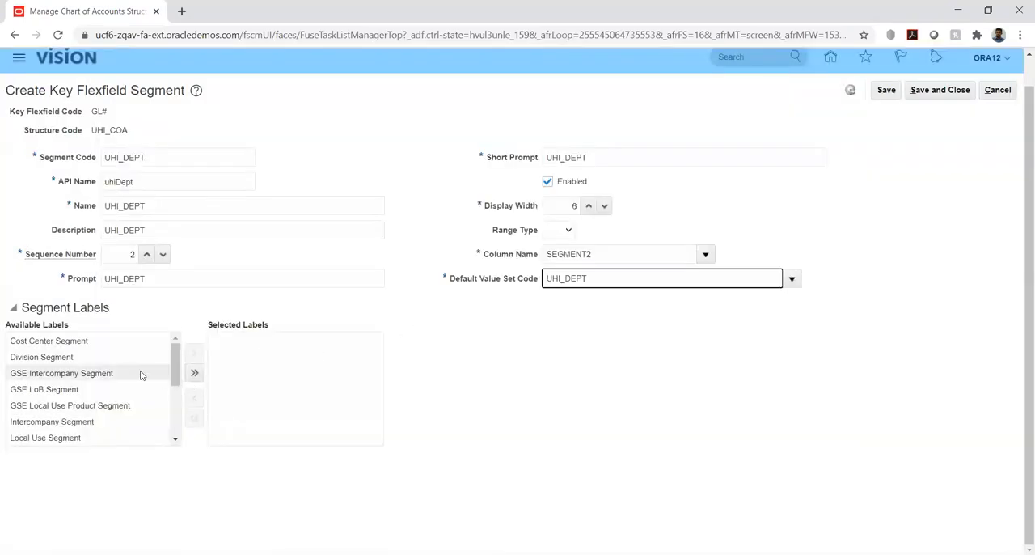
- Assign the Cost Center Segment label to the UHI_DEPT segment, and save and close it
{"action": "left_click", "coordinate": [58, 346]}
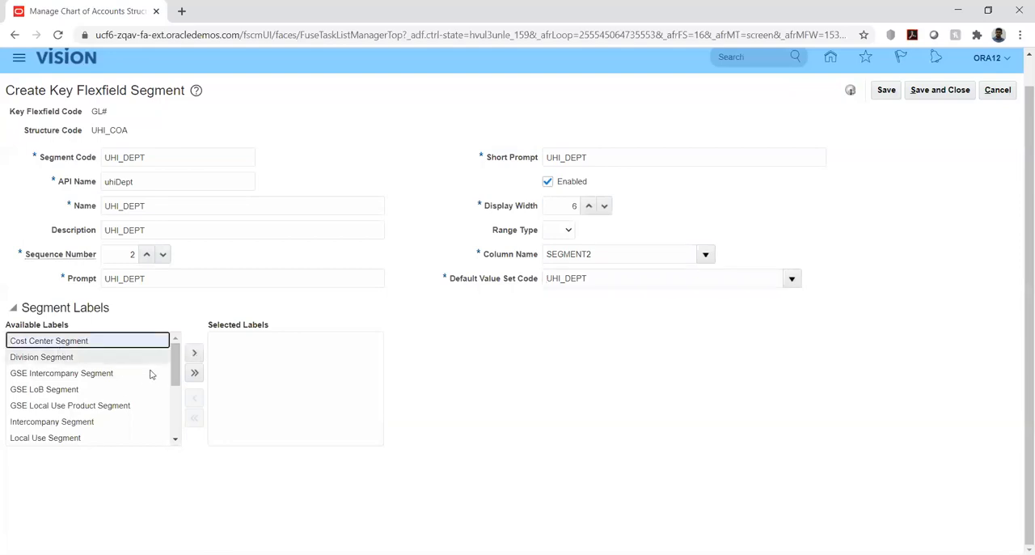
{"action": "left_click", "coordinate": [194, 356]}
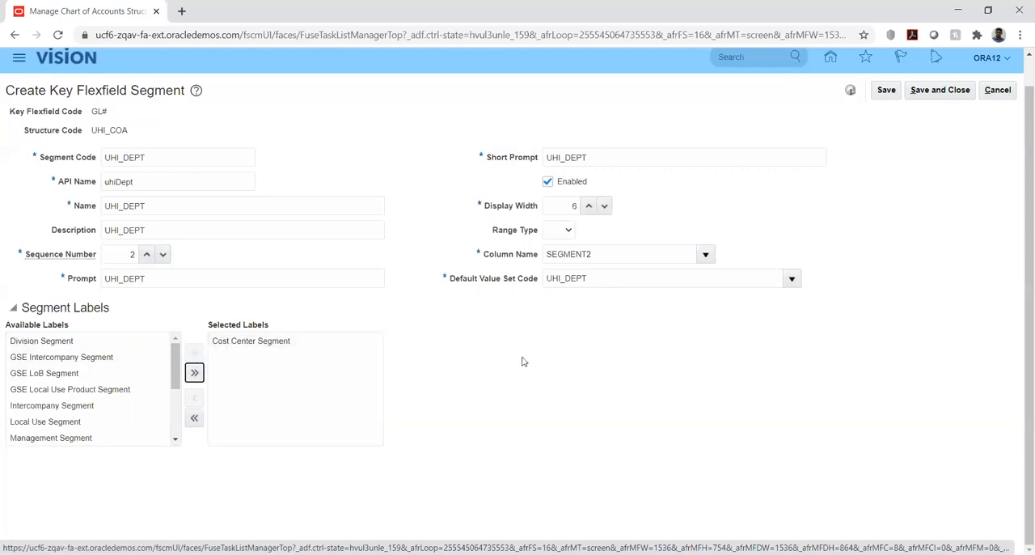
{"action": "left_click", "coordinate": [886, 89]}
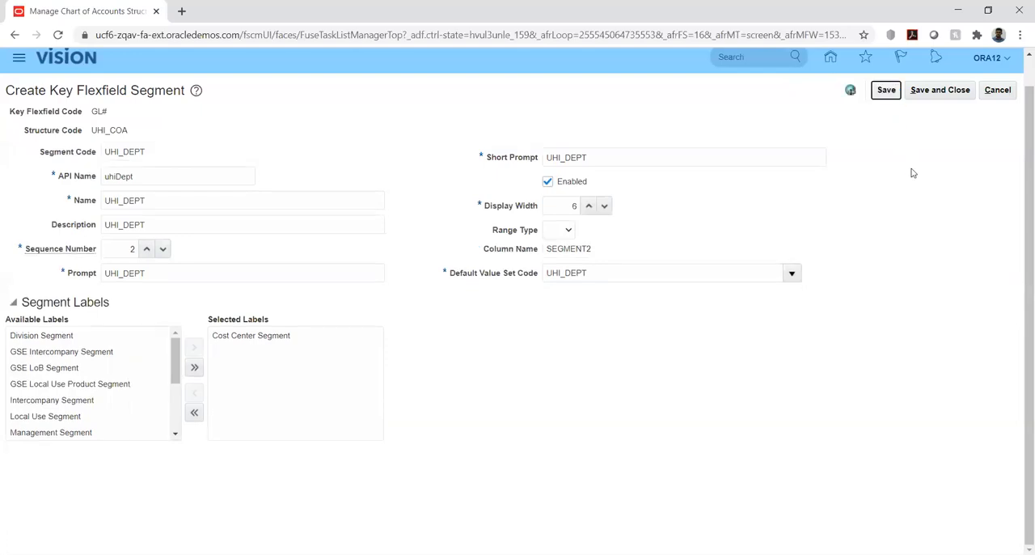
{"action": "left_click", "coordinate": [941, 93]}
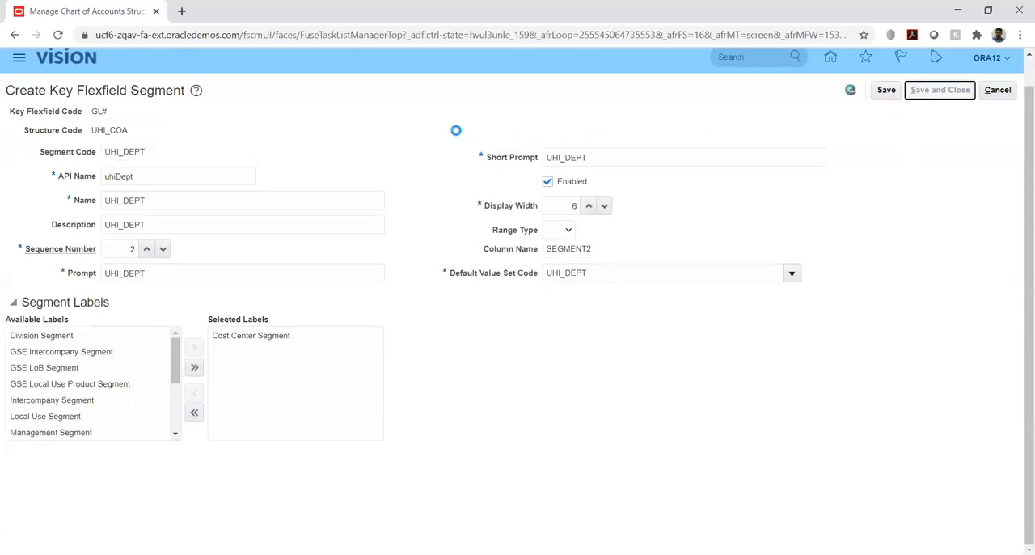
- Add a third segment to the UHI_COA structure with the segment code UHI_ACC and copy that code
{"action": "left_click", "coordinate": [156, 276]}
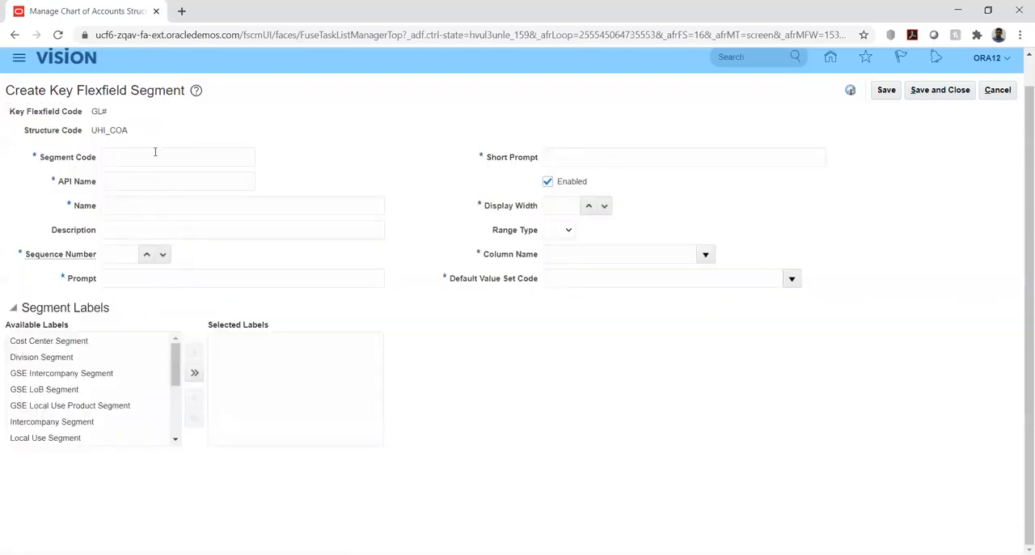
{"action": "left_click", "coordinate": [151, 156]}
{"action": "type", "text": "UHI_ACC"}
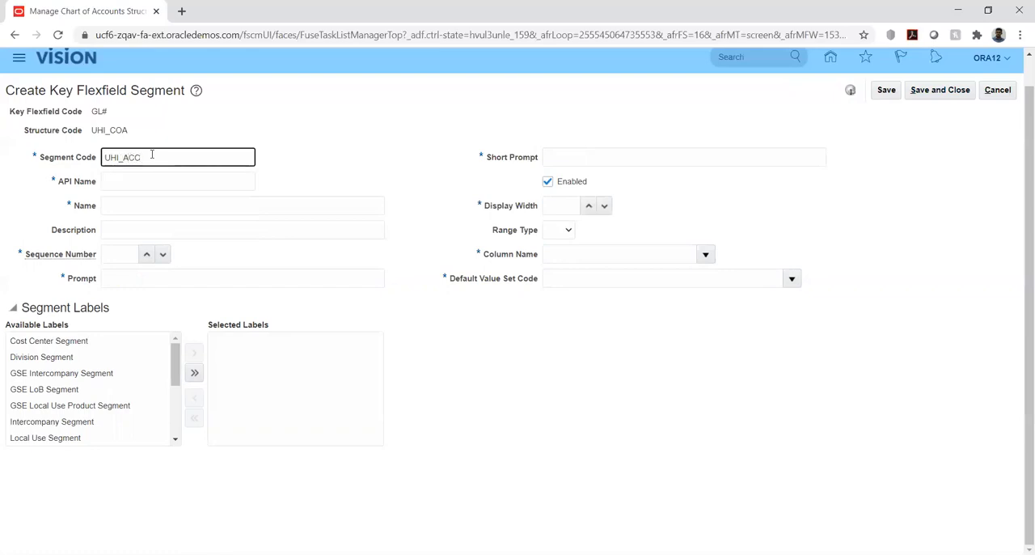
{"action": "key", "text": "ctrl+a"}
{"action": "key", "text": "ctrl+c"}
{"action": "key", "text": "Tab"}
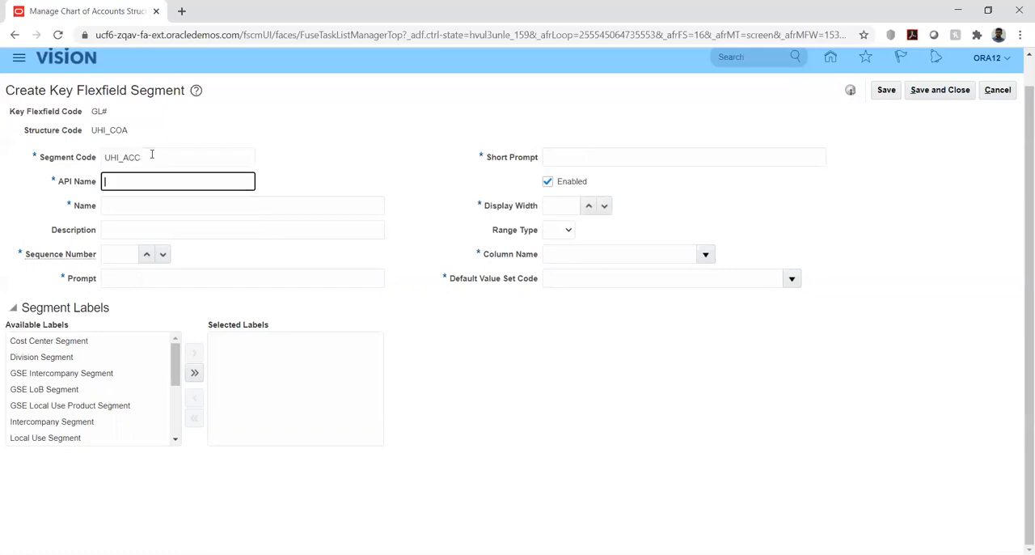
- Fill in the account segment's name and description with the copied code UHI_ACC
{"action": "key", "text": "Tab"}
{"action": "key", "text": "ctrl+v"}
{"action": "key", "text": "Tab"}
{"action": "key", "text": "ctrl+v"}
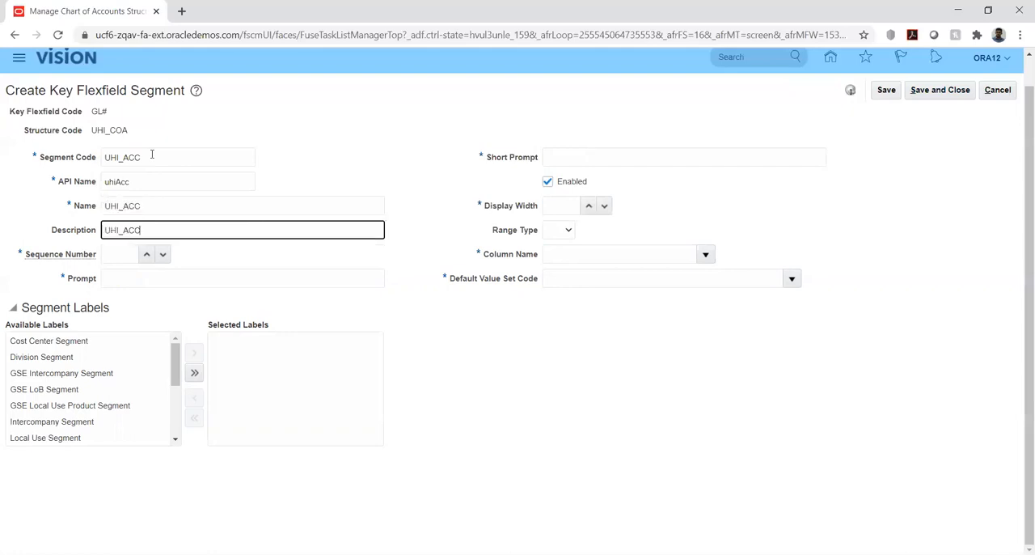
- Set the account segment's sequence number to 3 and enter UHI_ACC as both its prompt and short prompt
{"action": "left_click", "coordinate": [124, 251]}
{"action": "key", "text": "Tab"}
{"action": "key", "text": "ctrl+v"}
{"action": "key", "text": "Tab"}
{"action": "key", "text": "ctrl+v"}
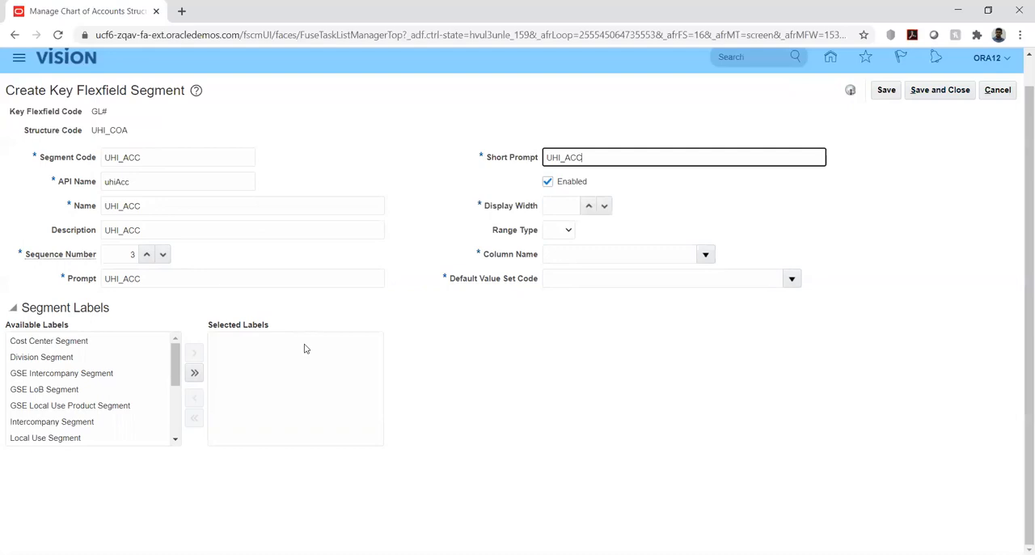
- Set the account segment's display width to 6 and assign it the column name SEGMENT3
{"action": "left_click", "coordinate": [560, 205]}
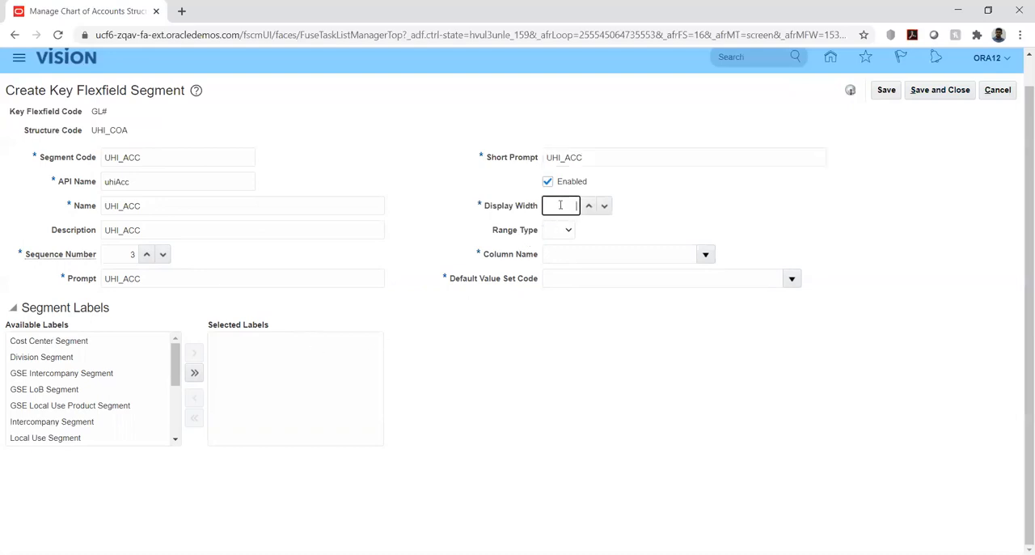
{"action": "type", "text": "6"}
{"action": "key", "text": "Tab"}
{"action": "key", "text": "Tab"}
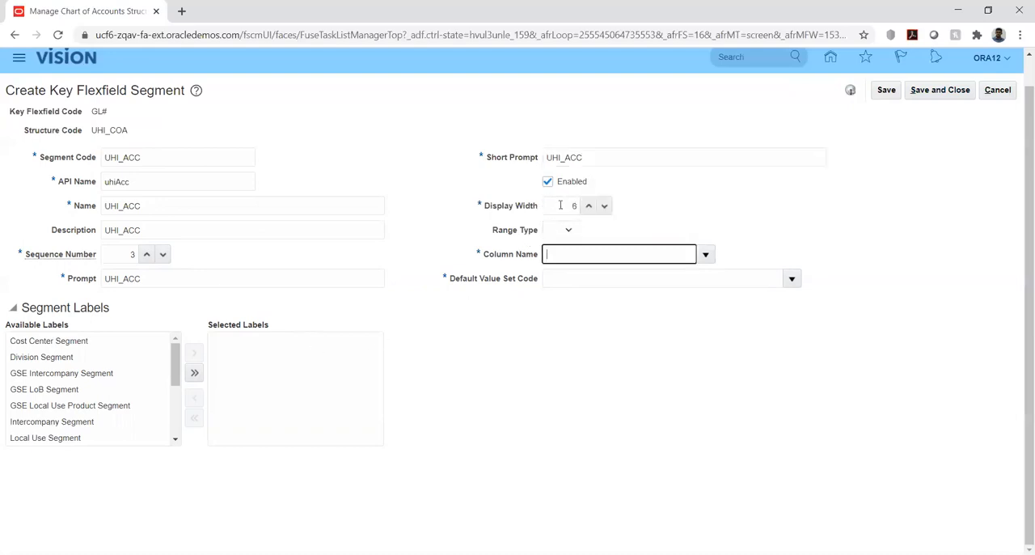
{"action": "left_click", "coordinate": [706, 254]}
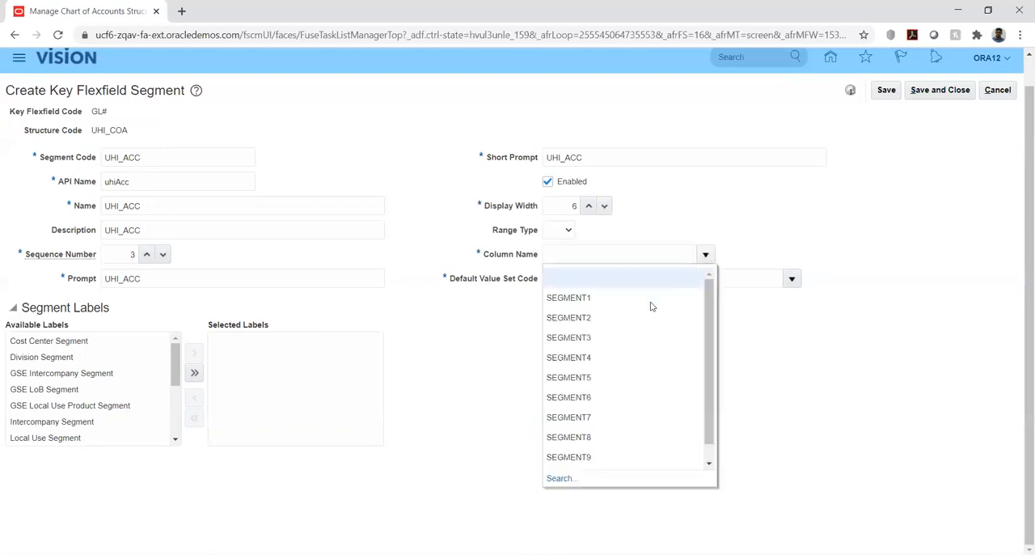
{"action": "left_click", "coordinate": [584, 338]}
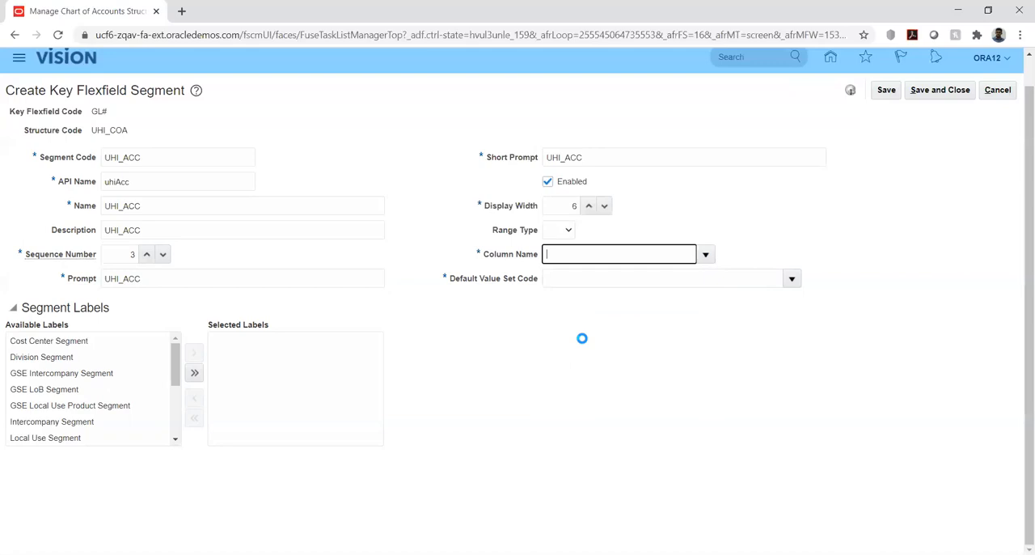
- Search the value sets for UHI and assign UHI_ACC as the account segment's default value set
{"action": "left_click", "coordinate": [791, 280]}
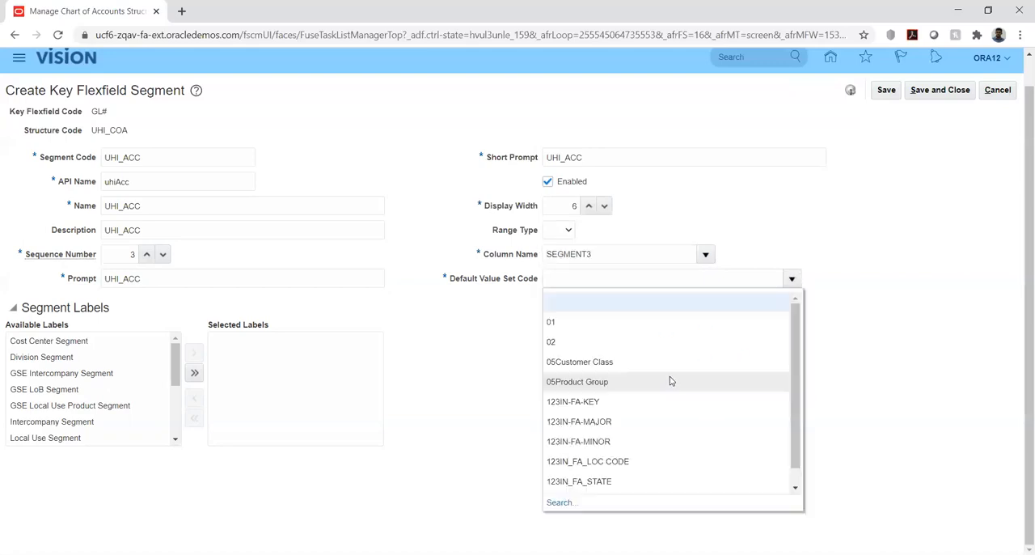
{"action": "left_click", "coordinate": [560, 502]}
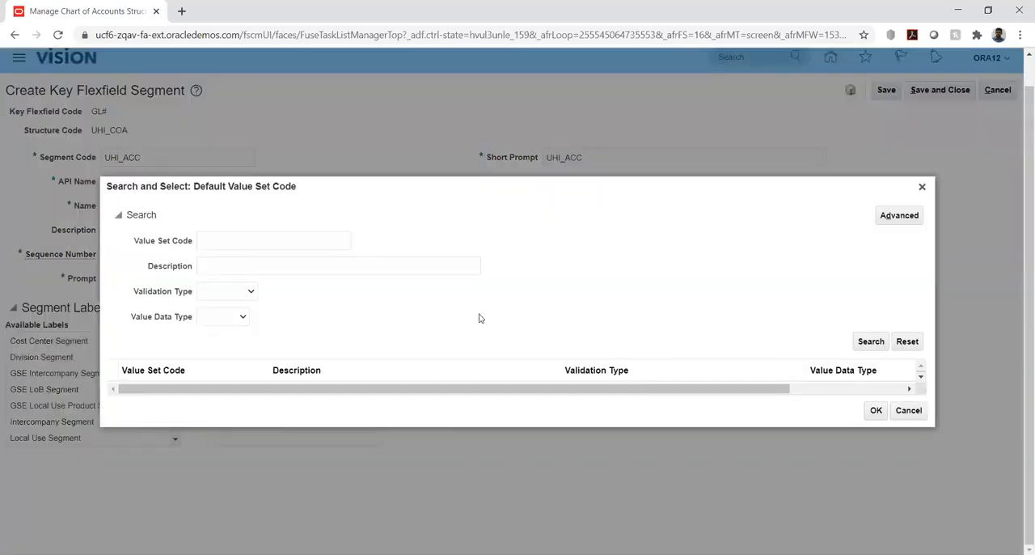
{"action": "left_click", "coordinate": [321, 242]}
{"action": "type", "text": "UHI"}
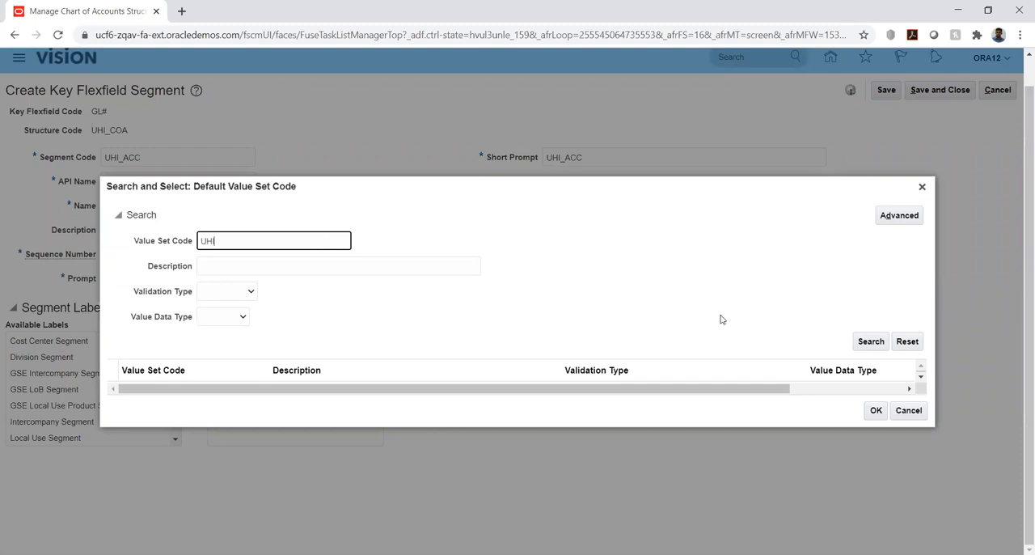
{"action": "left_click", "coordinate": [871, 341]}
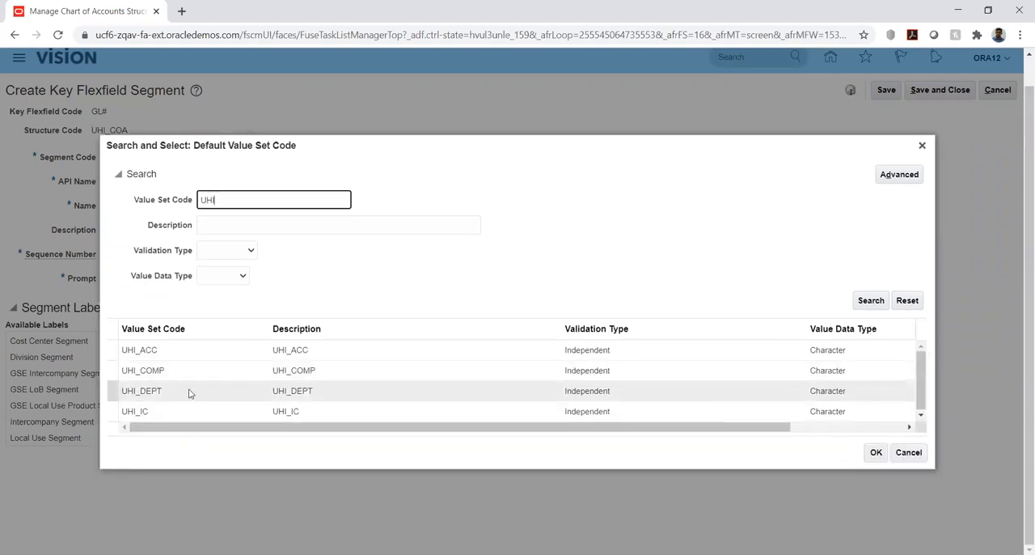
{"action": "left_click", "coordinate": [163, 349]}
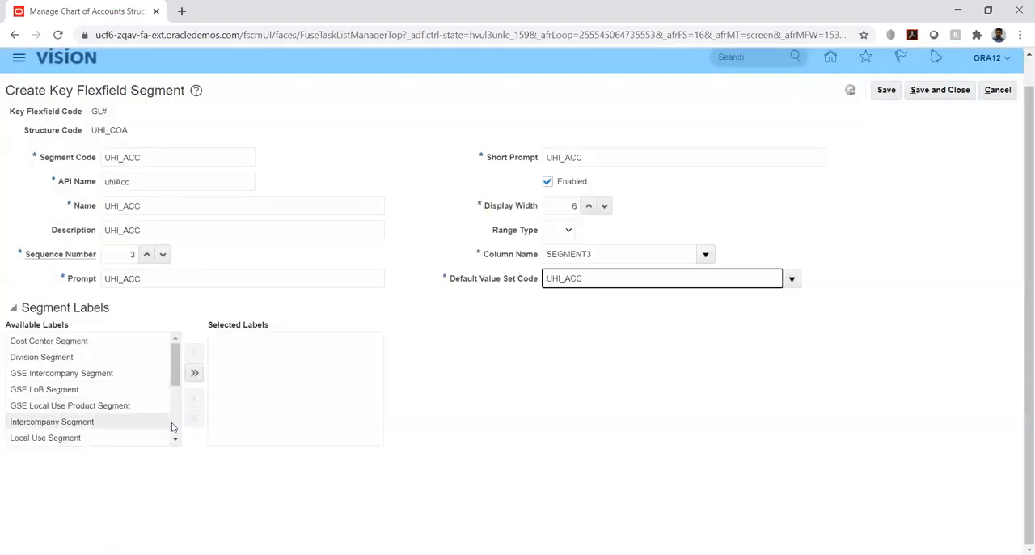
- Label the account segment as the Natural Account Segment, then save and close it
{"action": "left_click", "coordinate": [175, 440]}
{"action": "left_click", "coordinate": [174, 440]}
{"action": "left_click", "coordinate": [175, 440]}
{"action": "left_click", "coordinate": [51, 394]}
{"action": "left_click", "coordinate": [195, 355]}
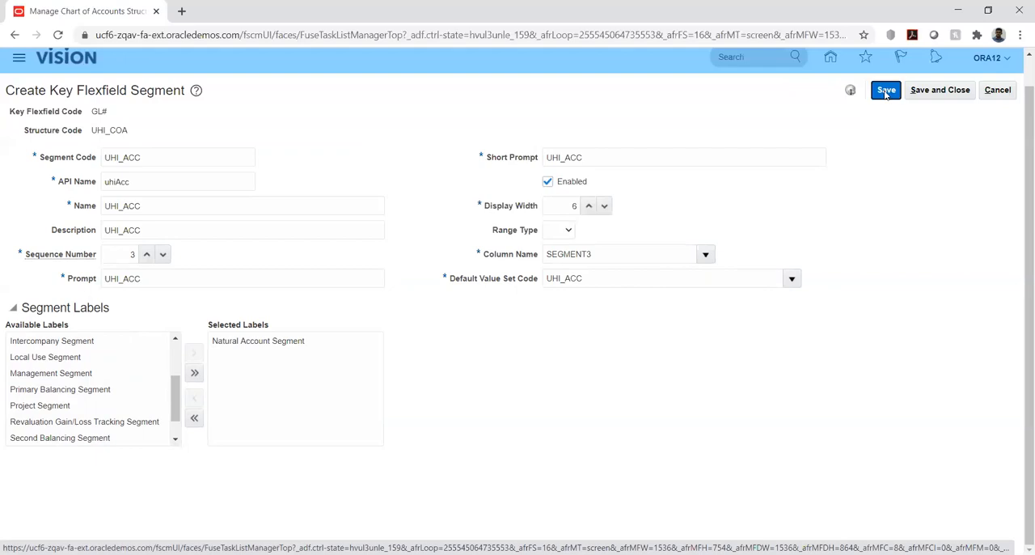
{"action": "left_click", "coordinate": [885, 91]}
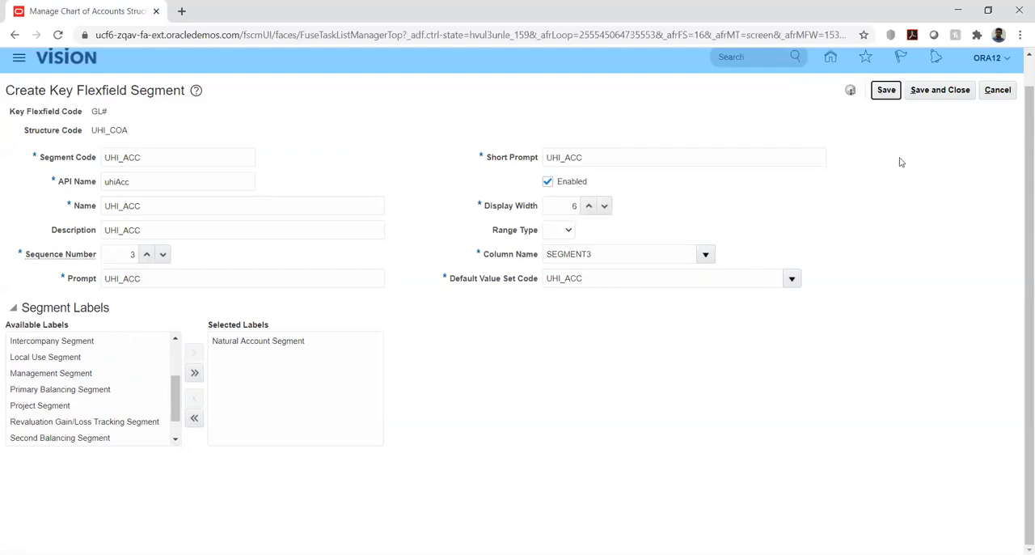
{"action": "left_click", "coordinate": [888, 92]}
{"action": "left_click", "coordinate": [938, 90]}
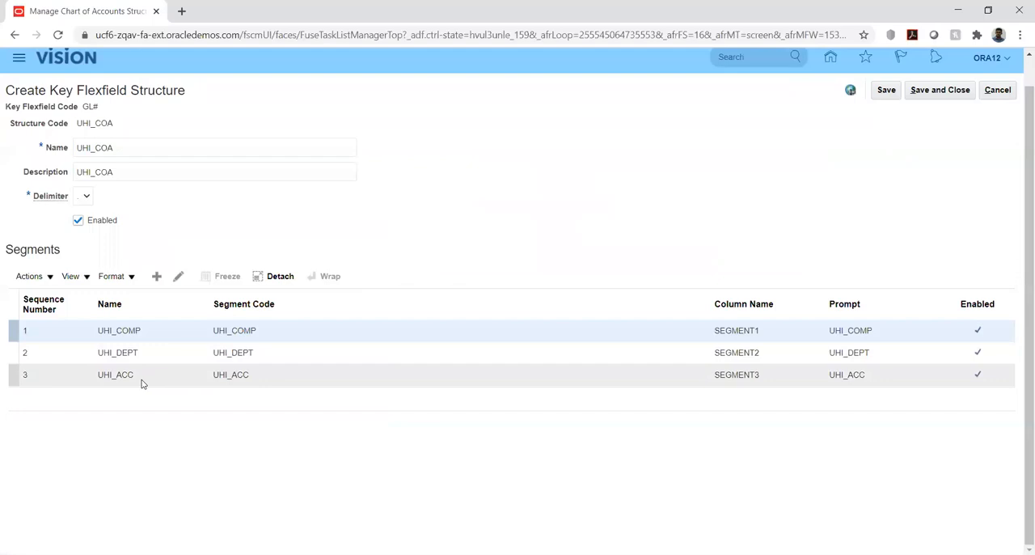
- Add a fourth segment to the UHI_COA structure with the segment code UHI_IC and copy that code
{"action": "left_click", "coordinate": [155, 278]}
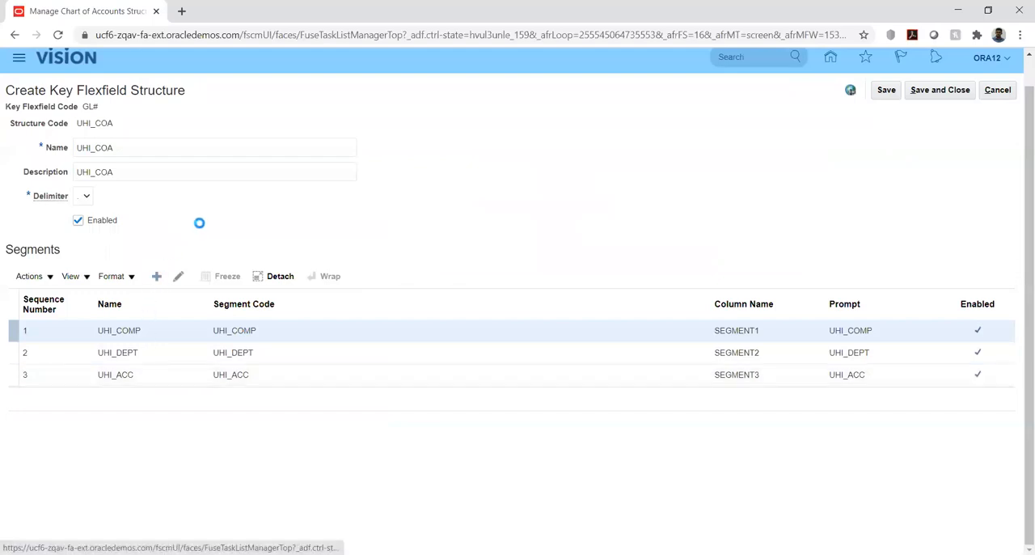
{"action": "left_click", "coordinate": [140, 159]}
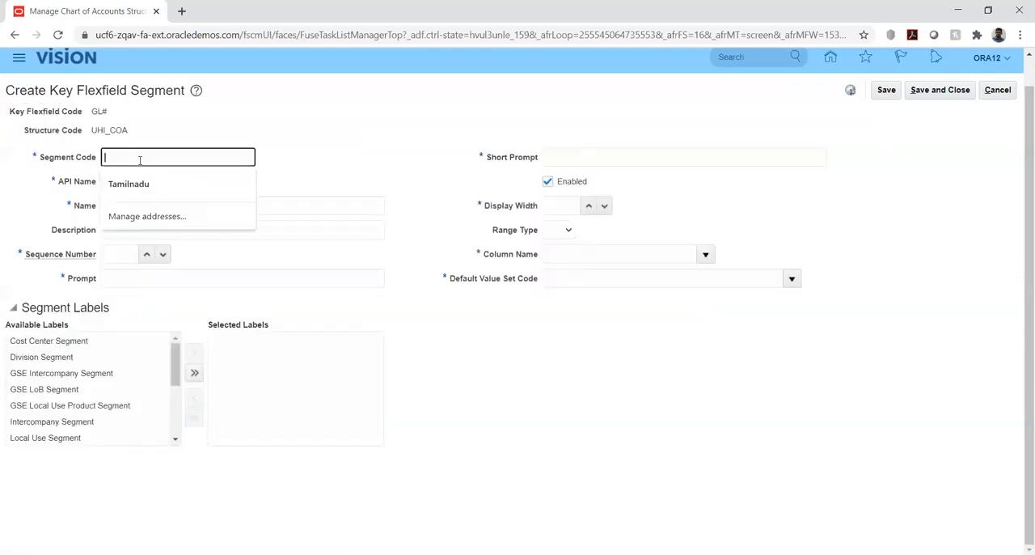
{"action": "type", "text": "UHI"}
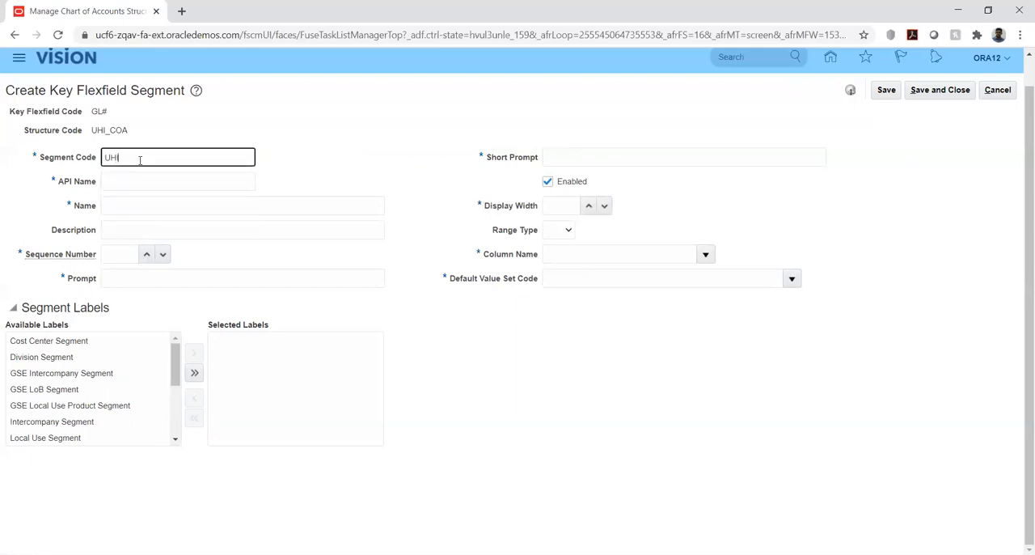
{"action": "type", "text": "_IC"}
{"action": "double_click", "coordinate": [140, 159]}
{"action": "key", "text": "ctrl+c"}
{"action": "key", "text": "Tab"}
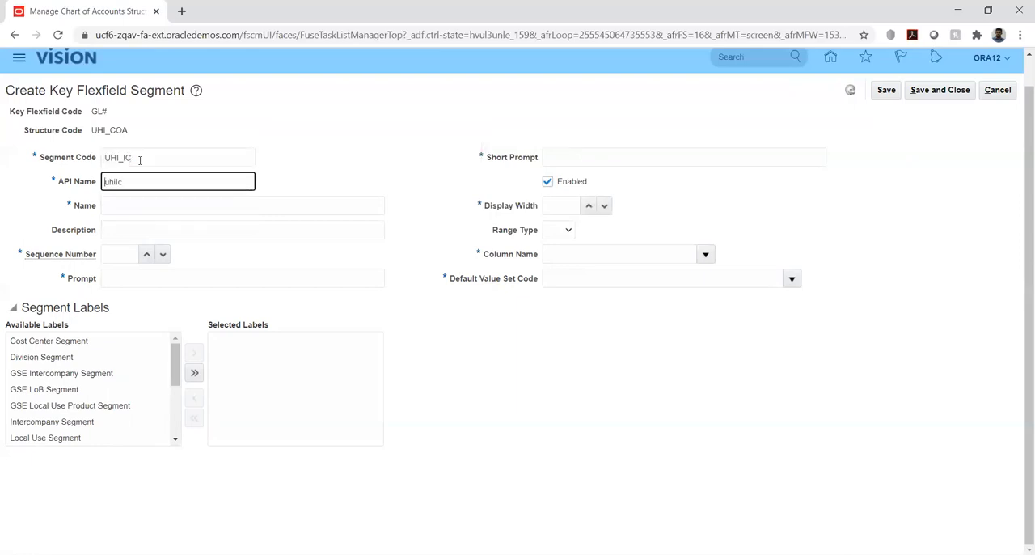
- Fill in the intercompany segment's name and description with the copied code UHI_IC
{"action": "key", "text": "Tab"}
{"action": "key", "text": "ctrl+v"}
{"action": "key", "text": "Tab"}
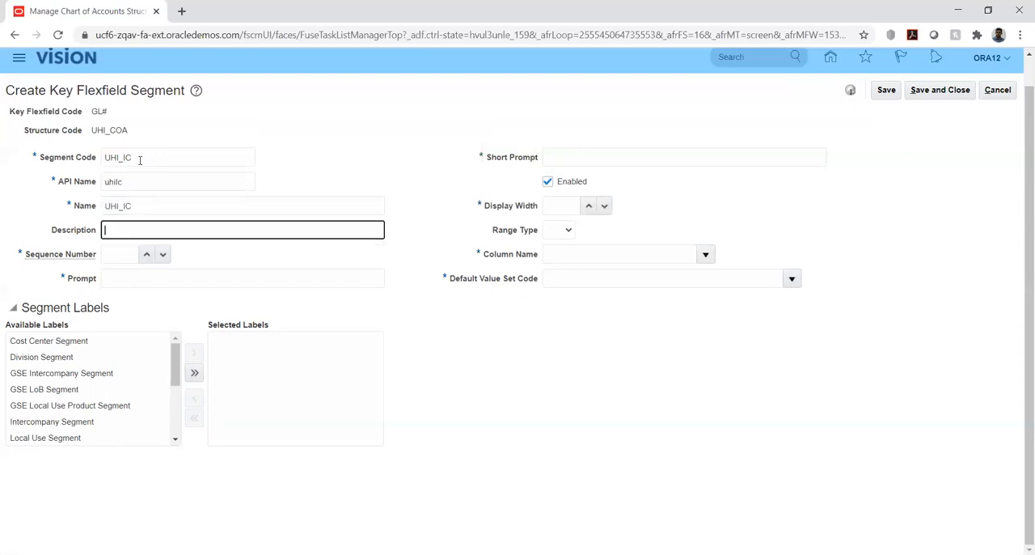
{"action": "key", "text": "ctrl+v"}
{"action": "key", "text": "Tab"}
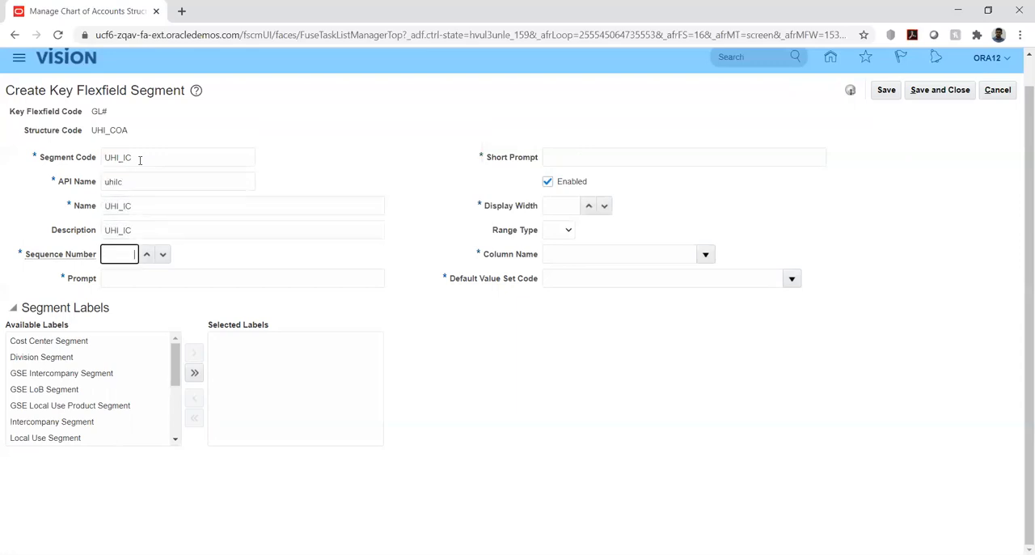
- Set the intercompany segment's sequence number to 4 and enter UHI_IC as both its prompt and short prompt
{"action": "key", "text": "Tab"}
{"action": "key", "text": "ctrl+v"}
{"action": "key", "text": "Tab"}
{"action": "key", "text": "ctrl+v"}
- Set the intercompany segment's display width to 6 and assign it the column name SEGMENT4
{"action": "left_click", "coordinate": [557, 205]}
{"action": "key", "text": "Tab"}
{"action": "key", "text": "Tab"}
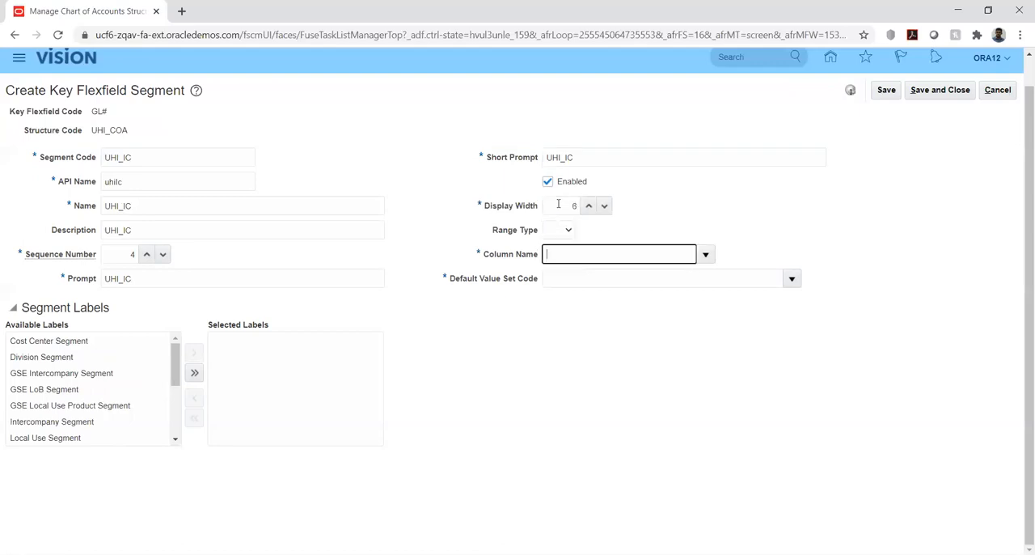
{"action": "left_click", "coordinate": [705, 254]}
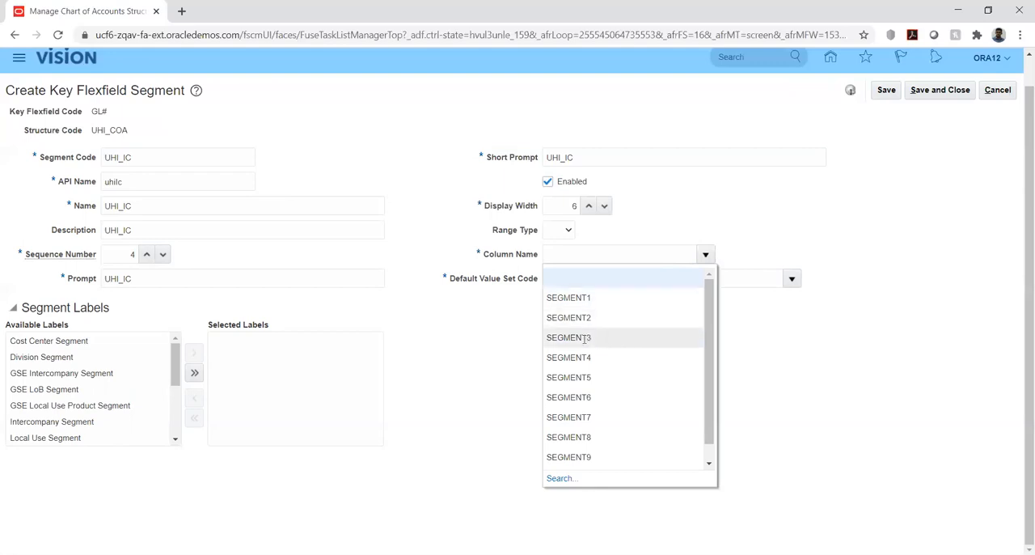
{"action": "left_click", "coordinate": [581, 356]}
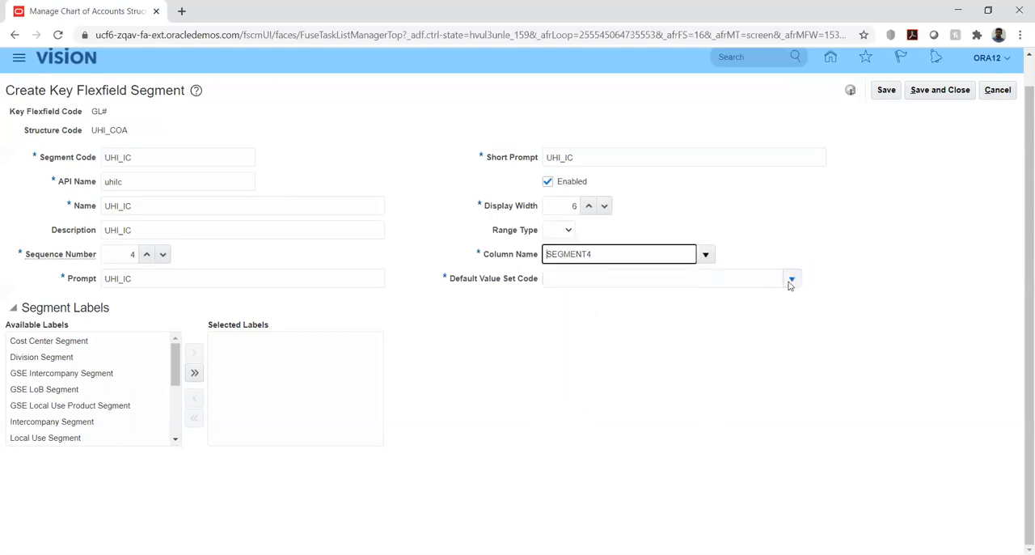
- Search the value sets for UHI and assign UHI_IC as the intercompany segment's default value set
{"action": "left_click", "coordinate": [791, 281]}
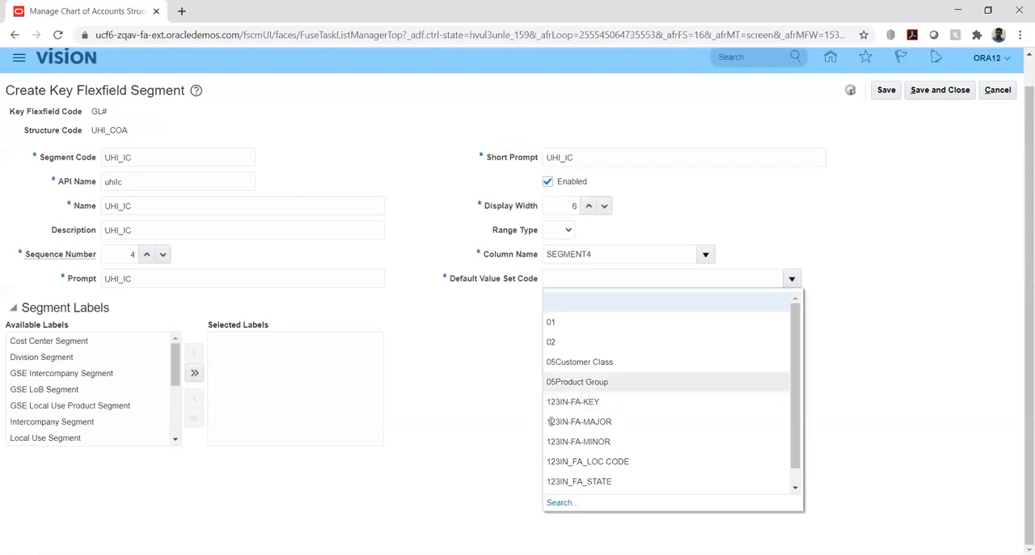
{"action": "left_click", "coordinate": [560, 502]}
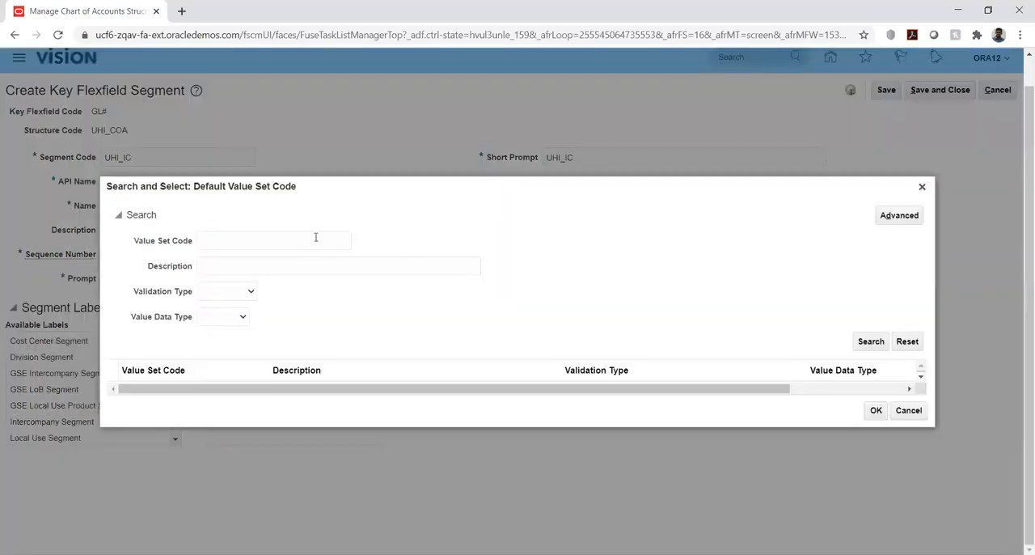
{"action": "left_click", "coordinate": [299, 239]}
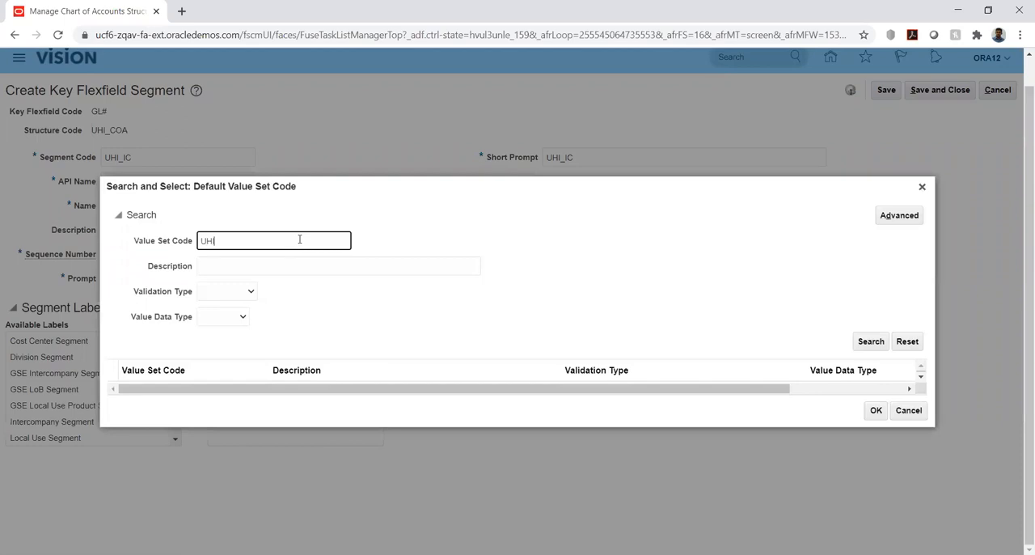
{"action": "type", "text": "UHI"}
{"action": "key", "text": "Return"}
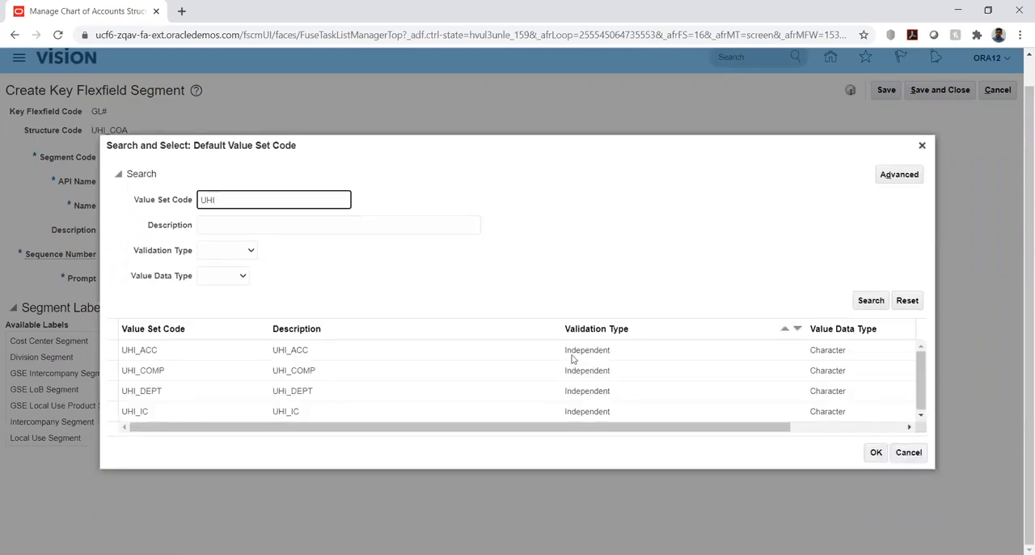
{"action": "left_click", "coordinate": [160, 411]}
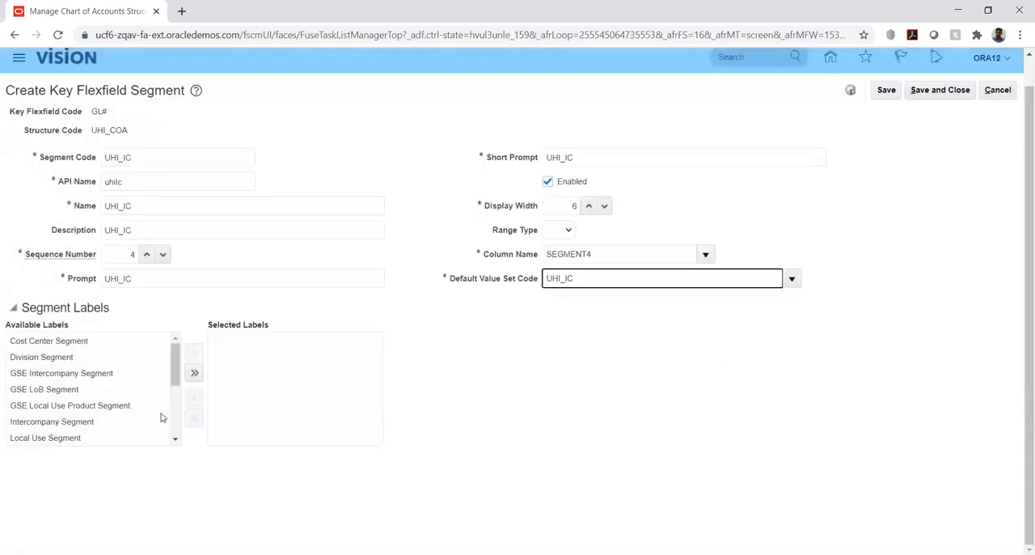
- Label the fourth segment as the Intercompany Segment, then save and close it
{"action": "left_click", "coordinate": [67, 423]}
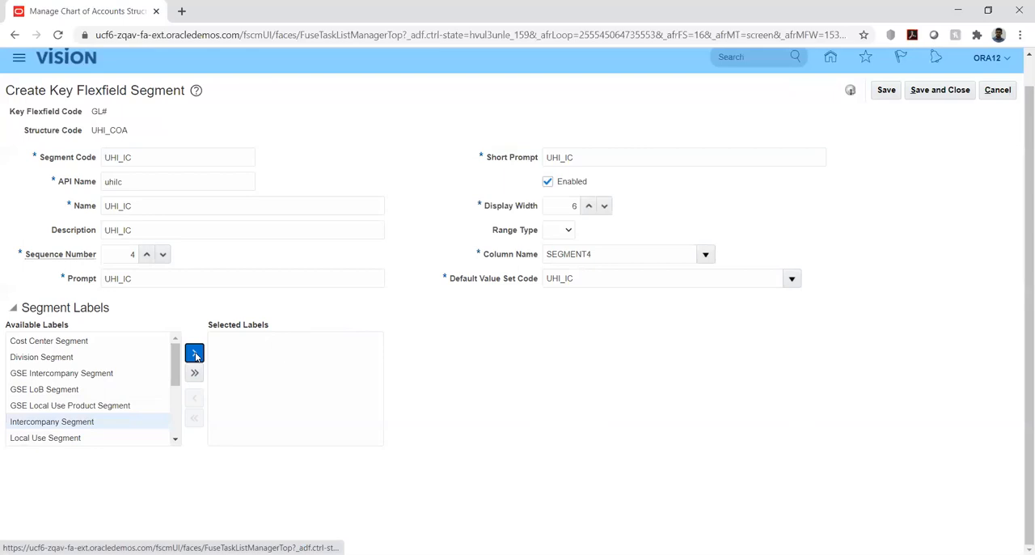
{"action": "left_click", "coordinate": [195, 353]}
{"action": "left_click", "coordinate": [887, 90]}
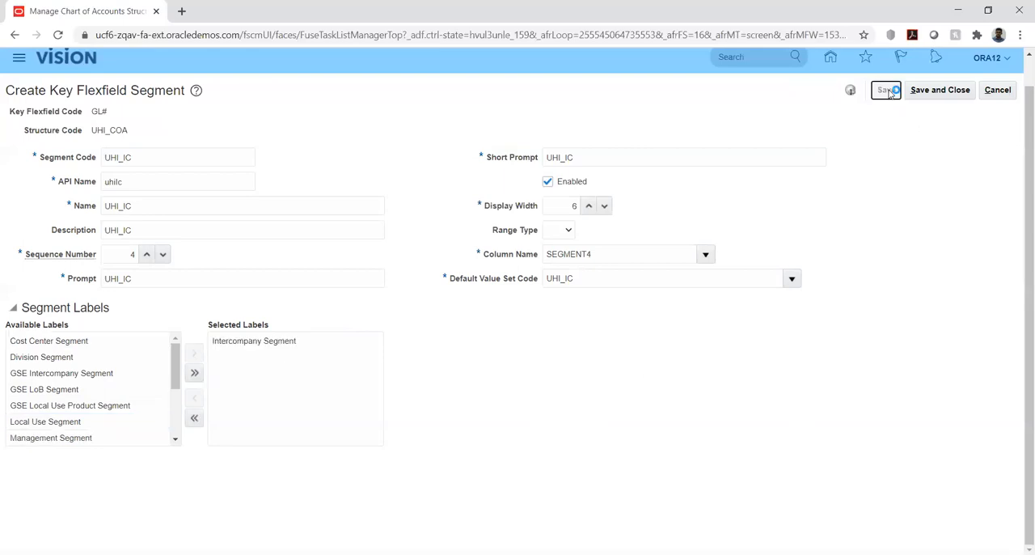
{"action": "left_click", "coordinate": [930, 91]}
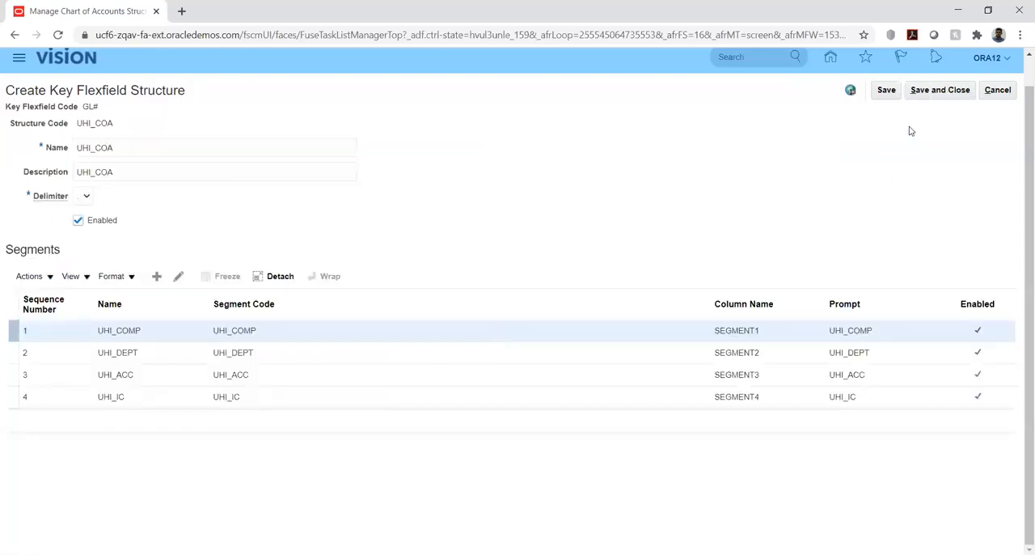
- Save and close the UHI_COA structure and open the structure instances of the General Ledger accounting flexfield
{"action": "left_click", "coordinate": [927, 90]}
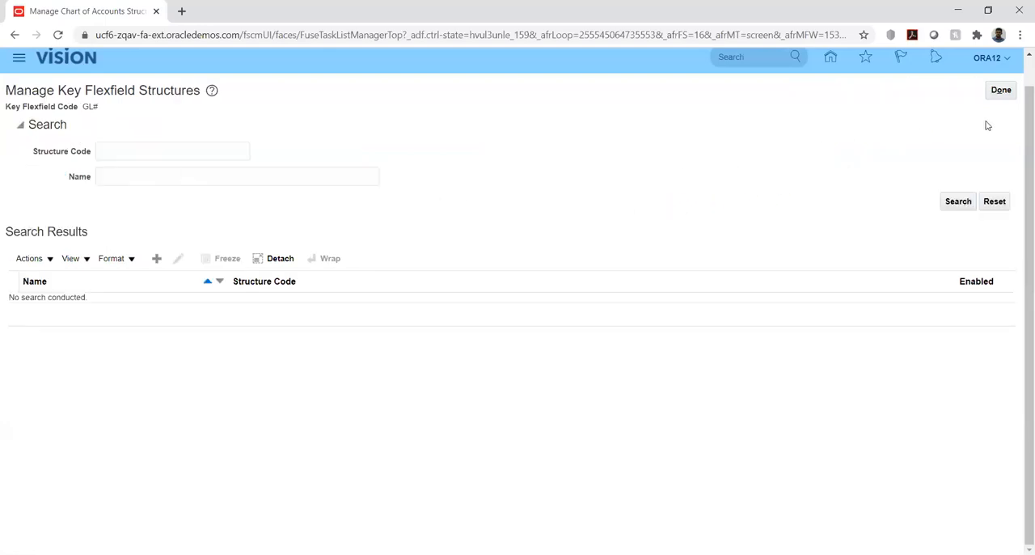
{"action": "left_click", "coordinate": [1000, 89]}
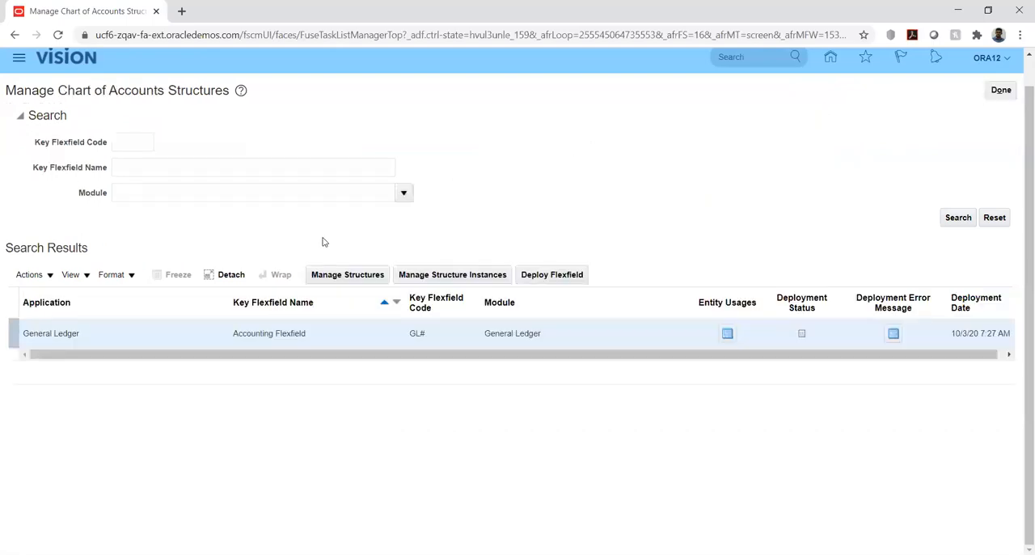
{"action": "left_click", "coordinate": [465, 276]}
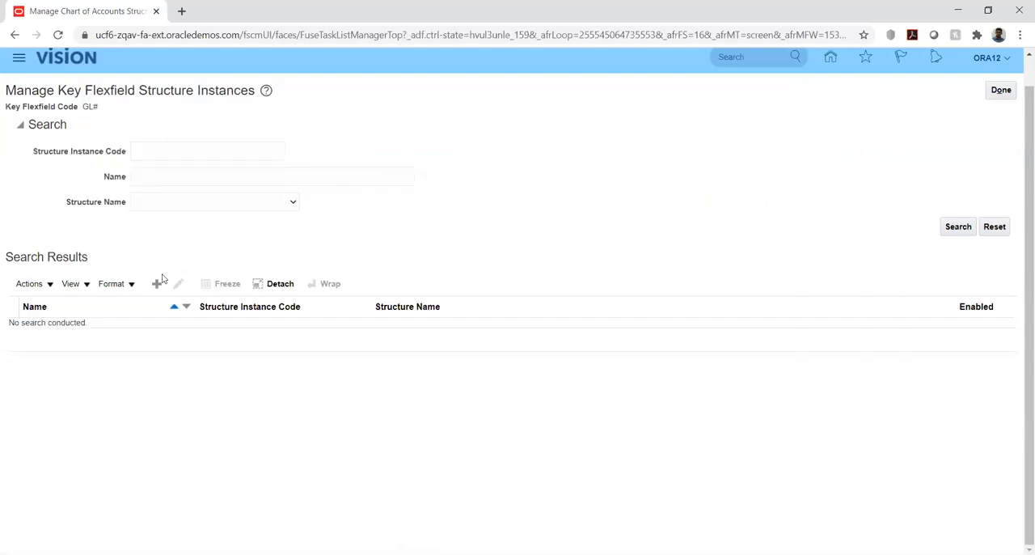
- Create a new structure instance with the code UHI_COA_INST and copy that code
{"action": "left_click", "coordinate": [158, 286]}
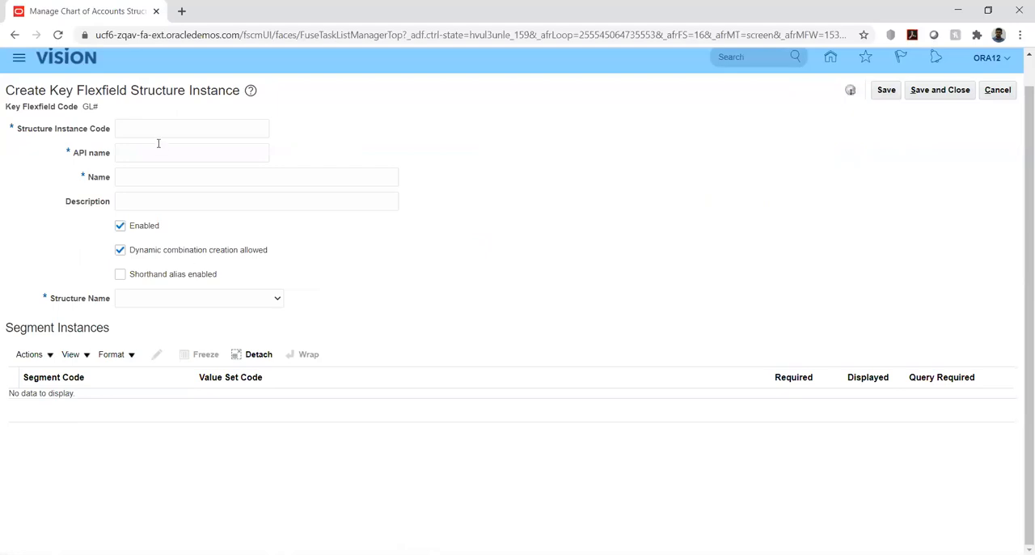
{"action": "left_click", "coordinate": [154, 127]}
{"action": "type", "text": "UHI_COA_INST"}
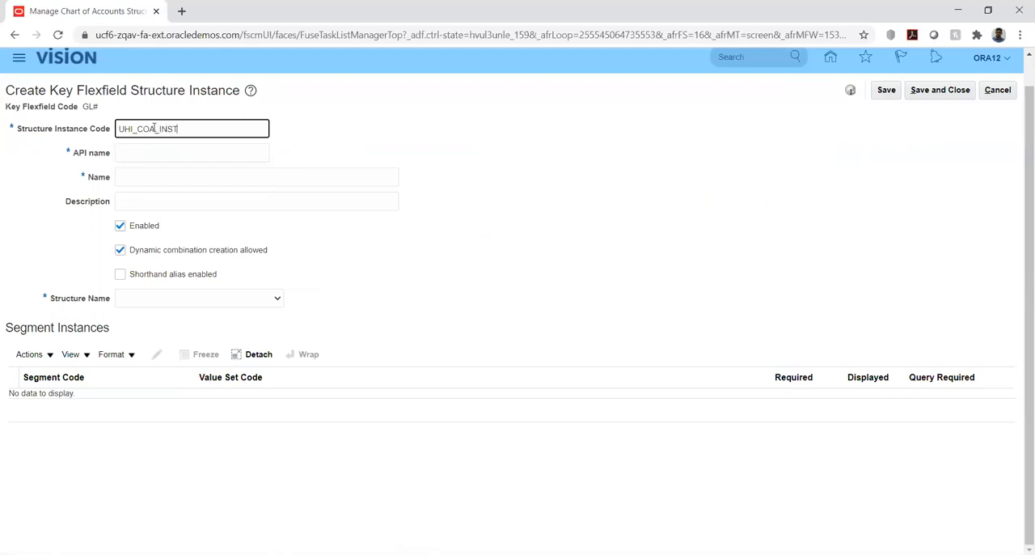
{"action": "double_click", "coordinate": [154, 128]}
{"action": "key", "text": "ctrl+c"}
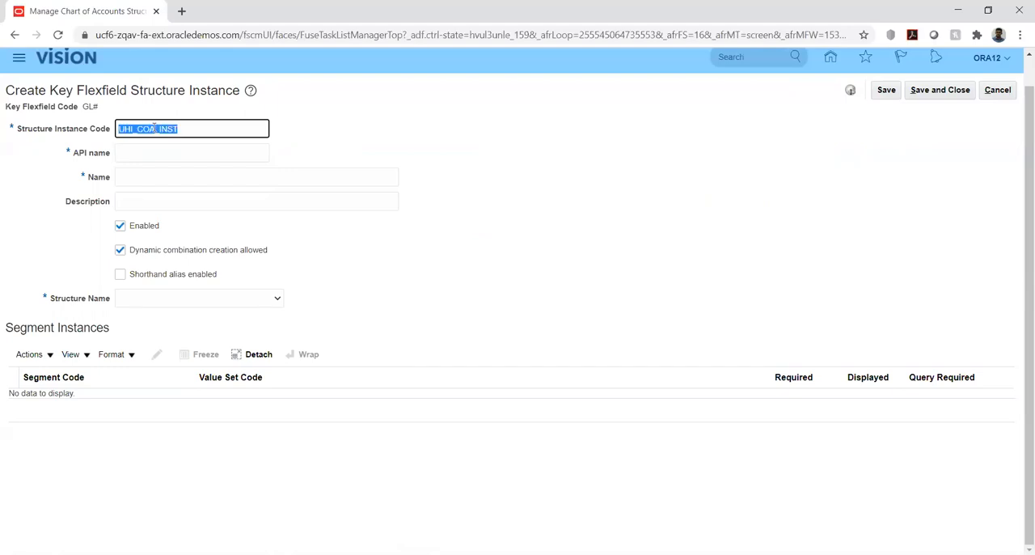
- Set the structure instance's name and description to UHI_COA_INST and base it on the UHI_COA structure
{"action": "key", "text": "Tab"}
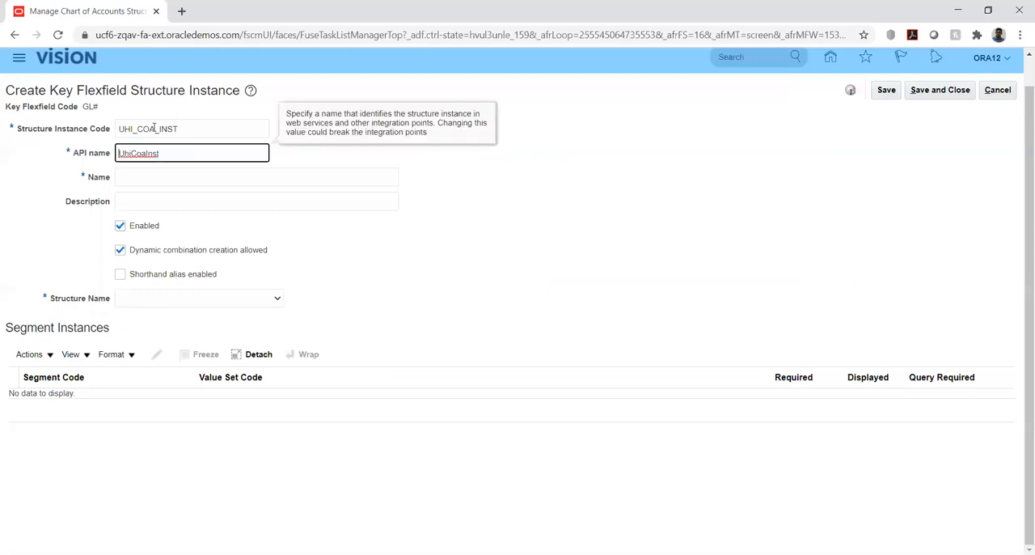
{"action": "key", "text": "Tab"}
{"action": "key", "text": "ctrl+v"}
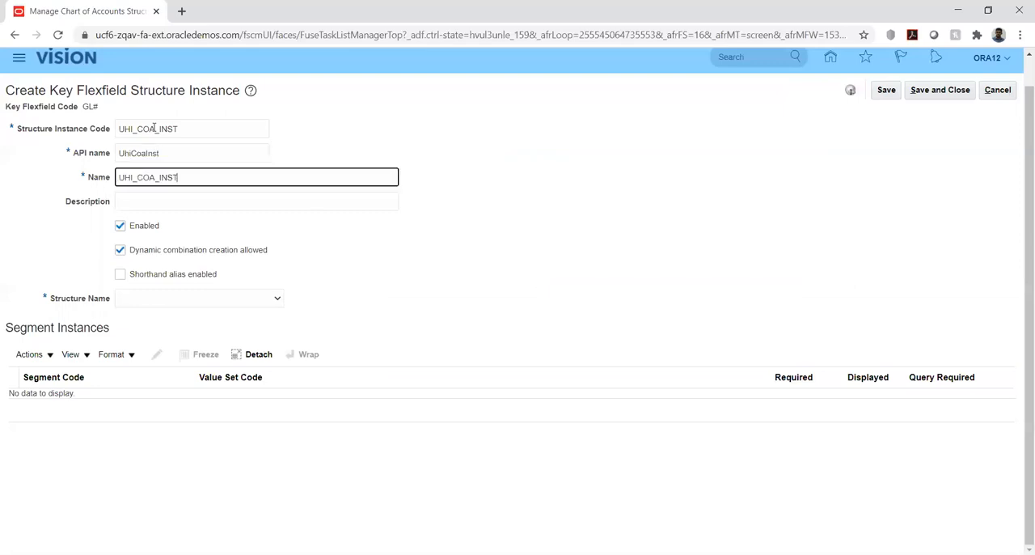
{"action": "key", "text": "Tab"}
{"action": "key", "text": "ctrl+v"}
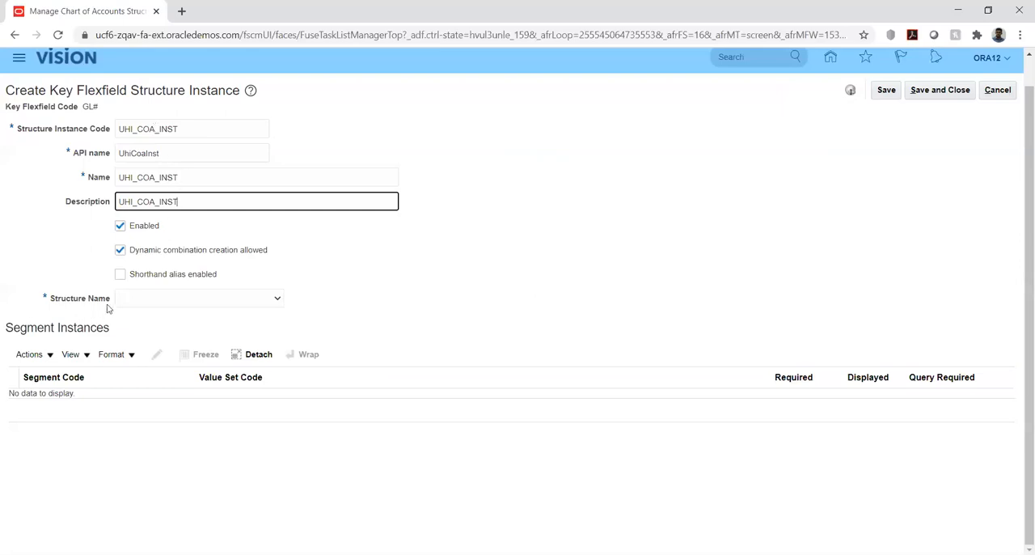
{"action": "left_click", "coordinate": [171, 301]}
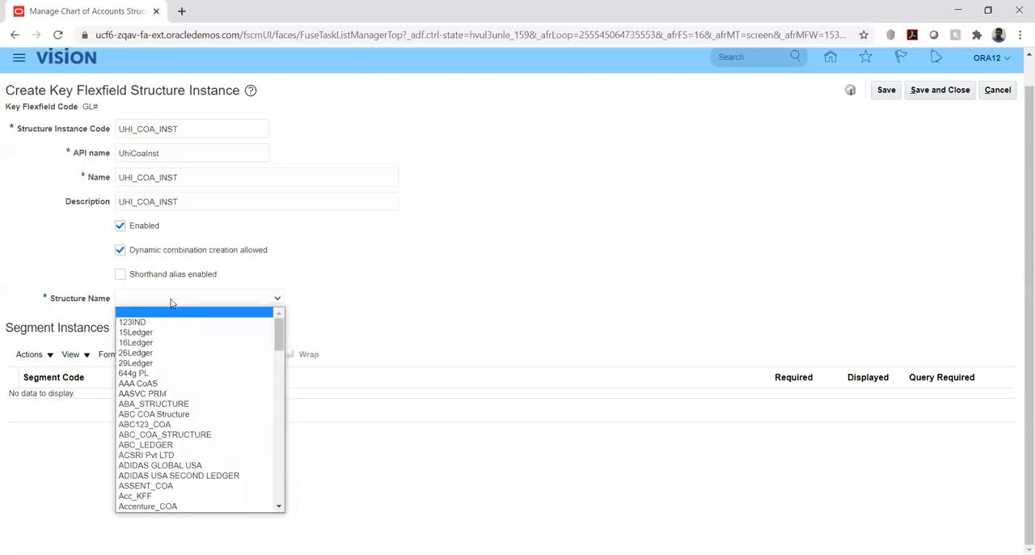
{"action": "key", "text": "u"}
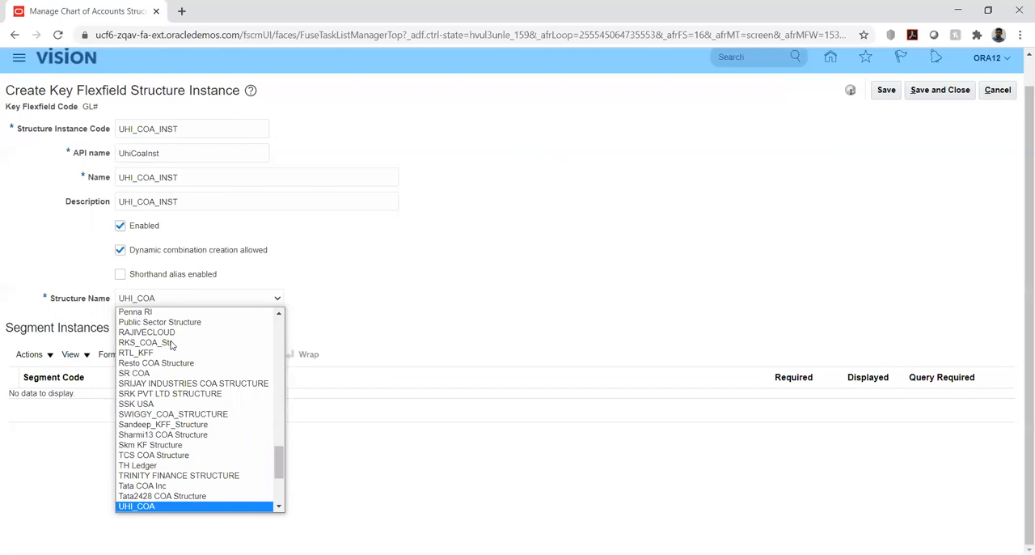
{"action": "key", "text": "Return"}
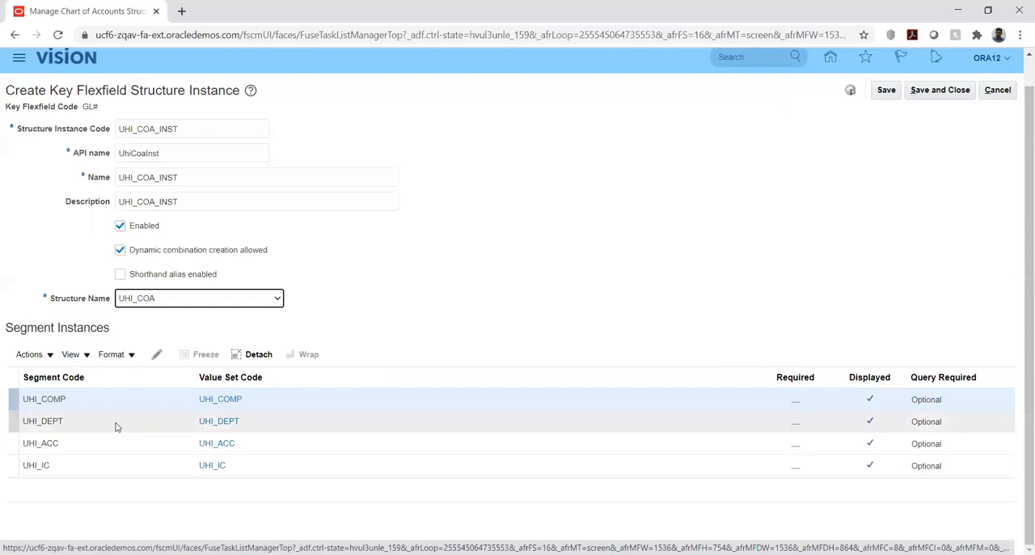
- Make the UHI_COMP segment instance required
{"action": "left_click", "coordinate": [91, 400]}
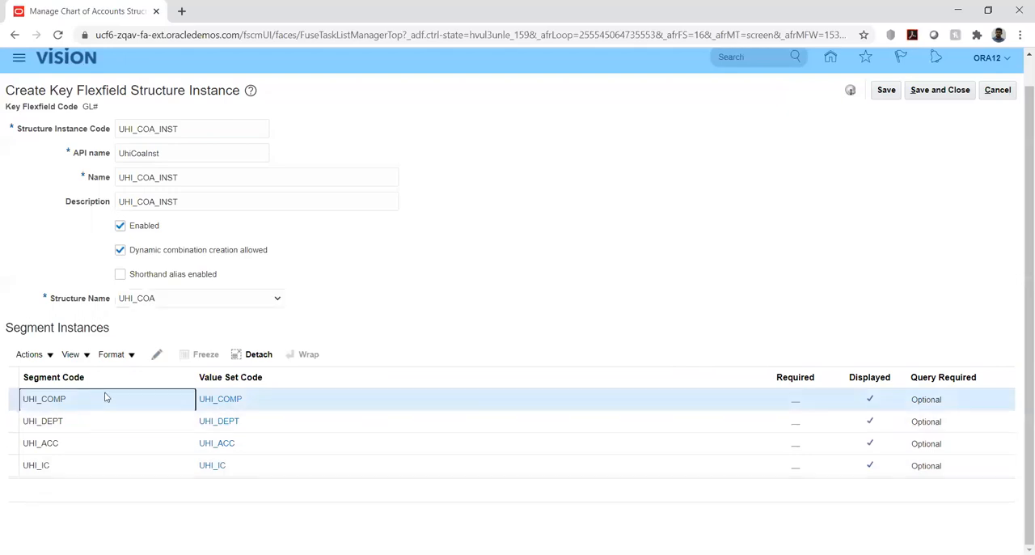
{"action": "left_click", "coordinate": [159, 356]}
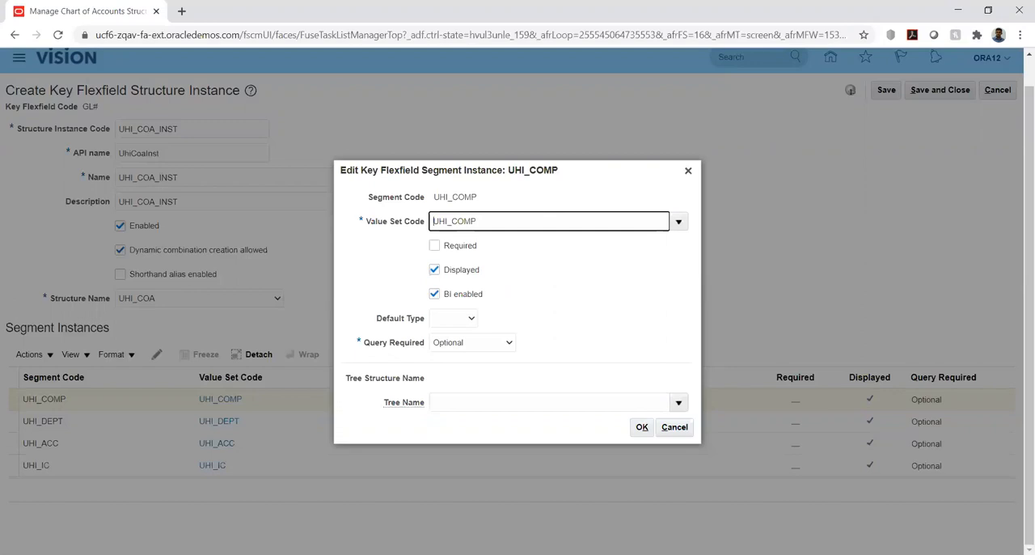
{"action": "left_click", "coordinate": [434, 245]}
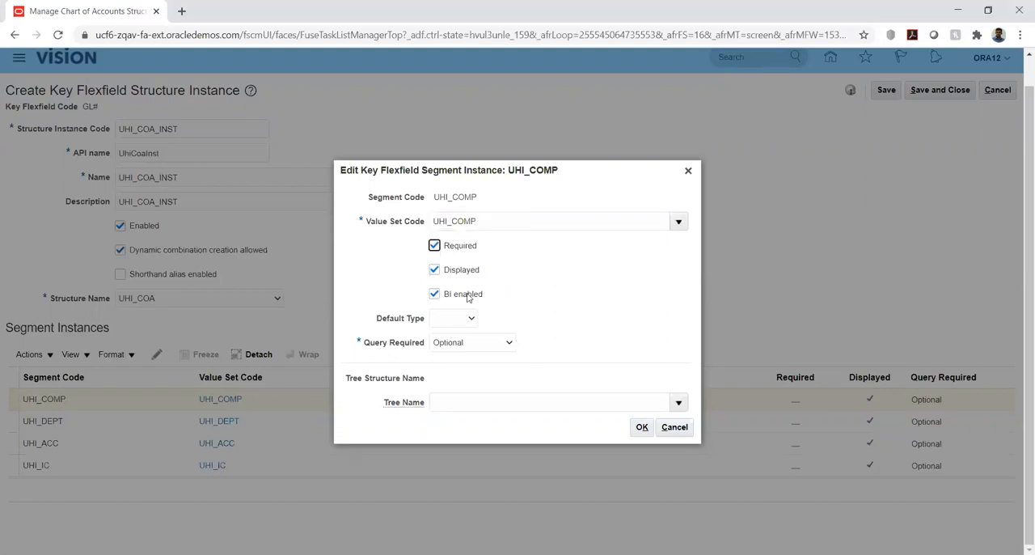
{"action": "left_click", "coordinate": [644, 428]}
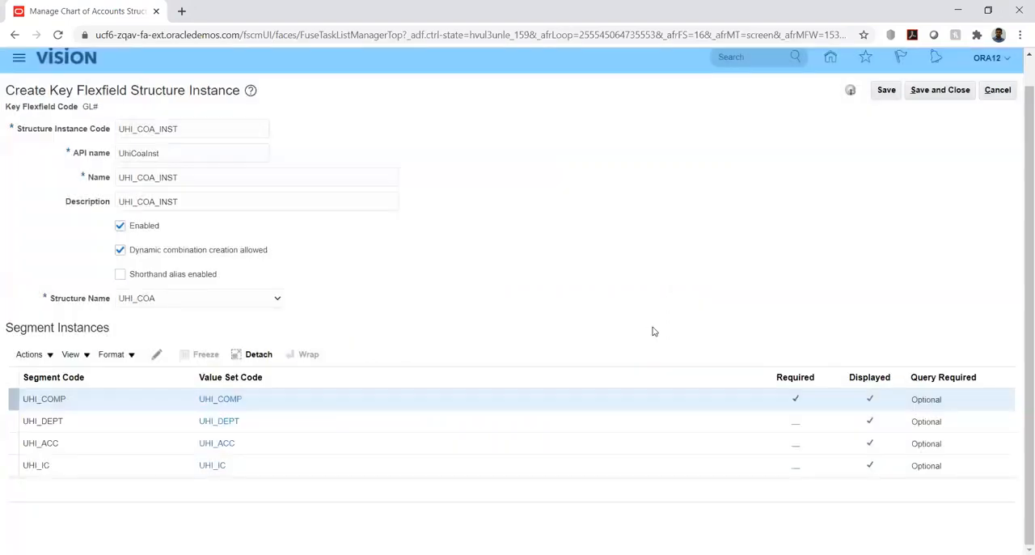
- Make the UHI_DEPT segment instance required
{"action": "left_click", "coordinate": [146, 419]}
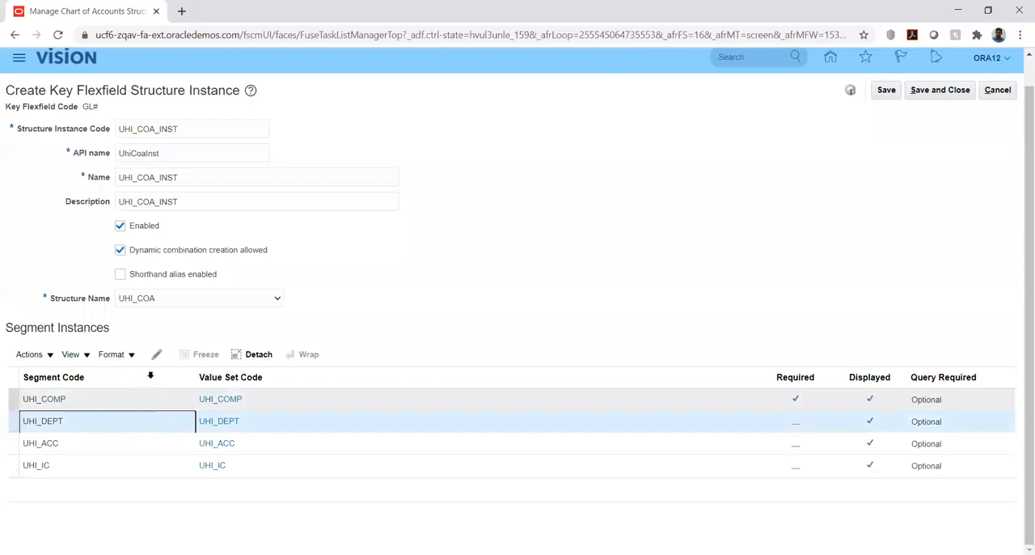
{"action": "left_click", "coordinate": [157, 355]}
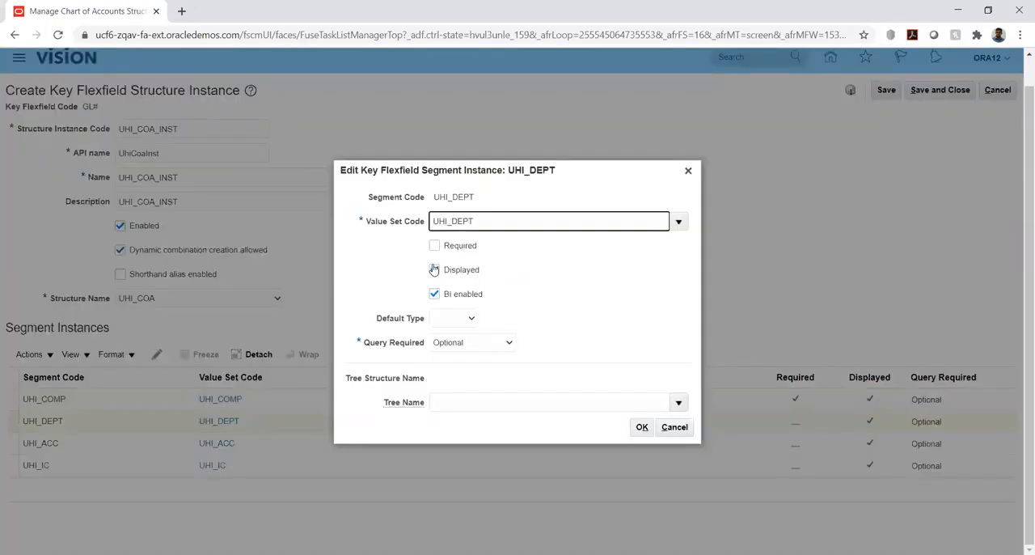
{"action": "left_click", "coordinate": [435, 269]}
{"action": "left_click", "coordinate": [434, 246]}
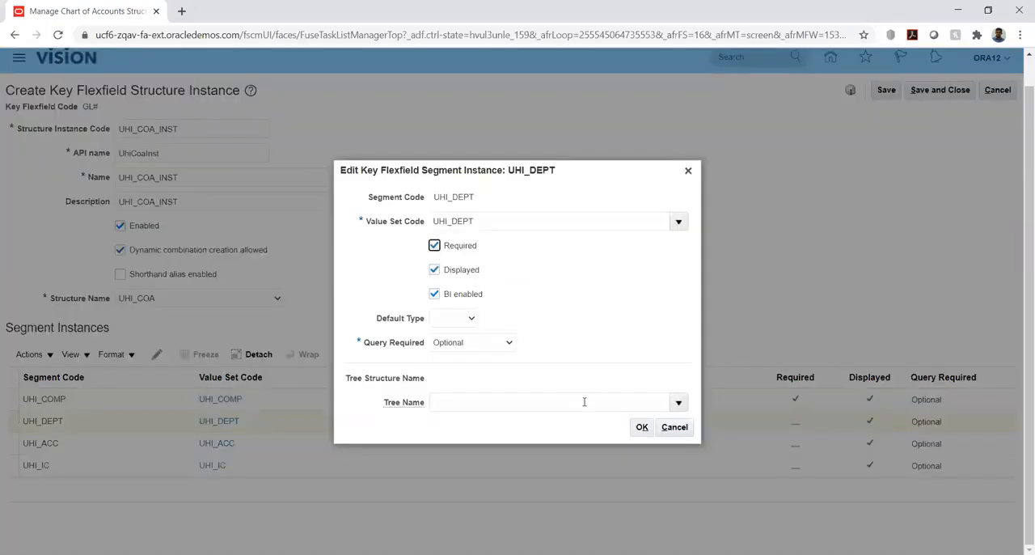
{"action": "left_click", "coordinate": [642, 427]}
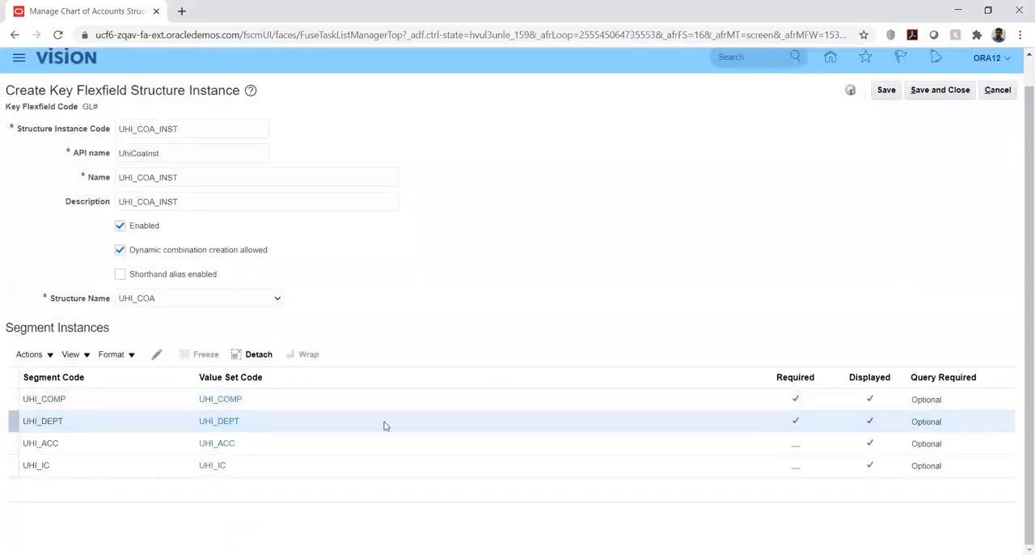
- Open the UHI_ACC segment instance for editing, mark it as required and check its query requirement options
{"action": "left_click", "coordinate": [129, 443]}
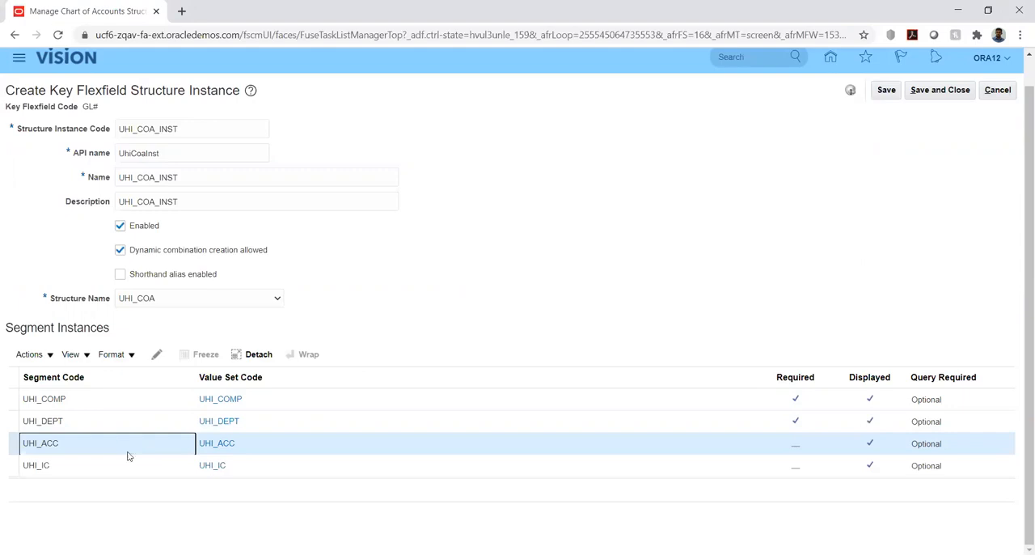
{"action": "left_click", "coordinate": [155, 356]}
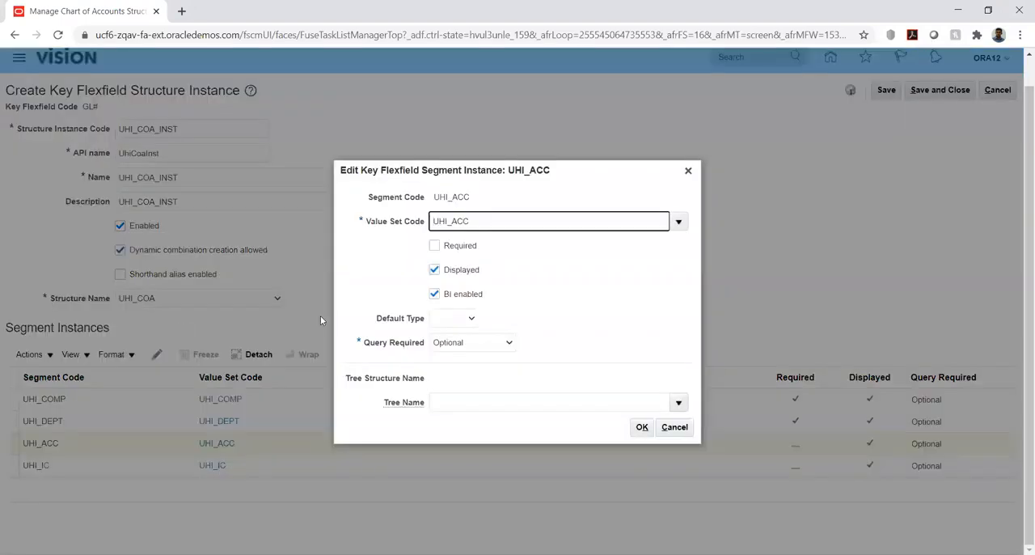
{"action": "left_click", "coordinate": [434, 246]}
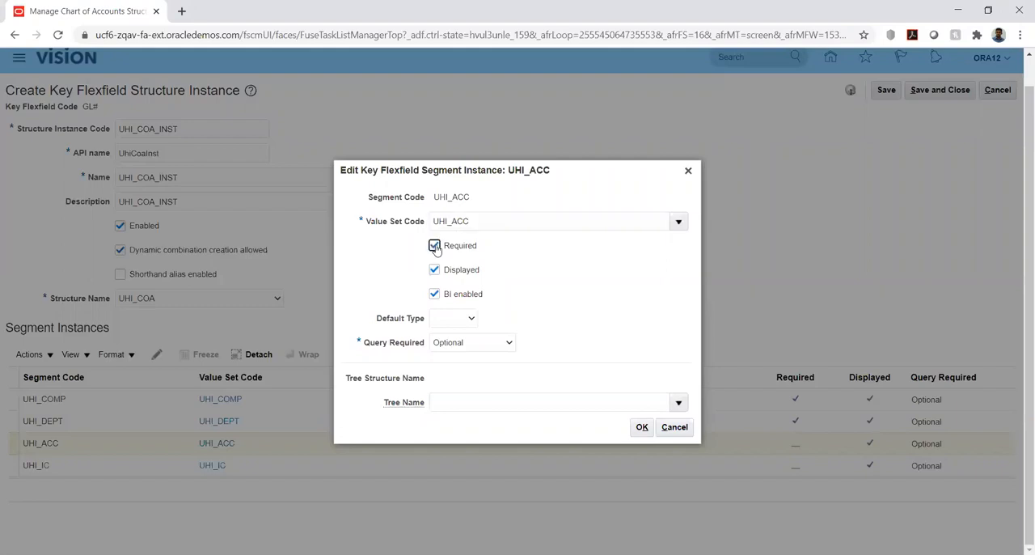
{"action": "left_click", "coordinate": [490, 346]}
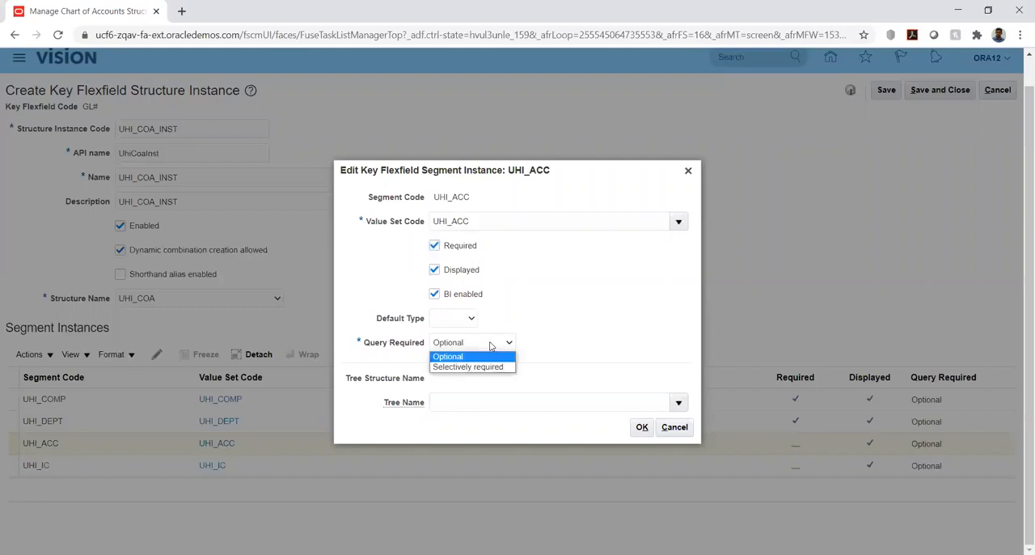
{"action": "left_click", "coordinate": [553, 327]}
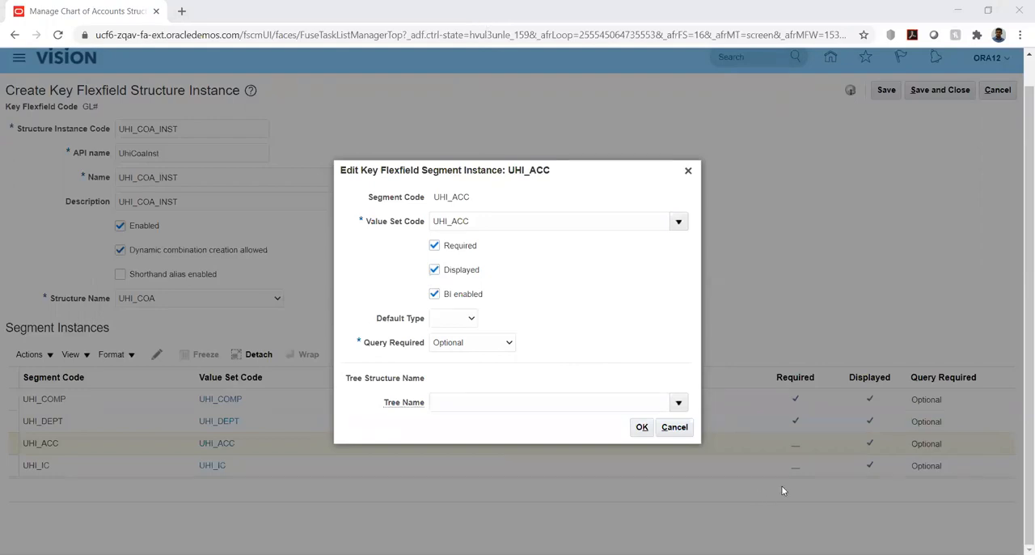
- Switch to the Use case.xlsx workbook in Excel and enter 10000 in N10 with Total Liabilities in O10
{"action": "key", "text": "alt+Tab"}
{"action": "left_click", "coordinate": [685, 309]}
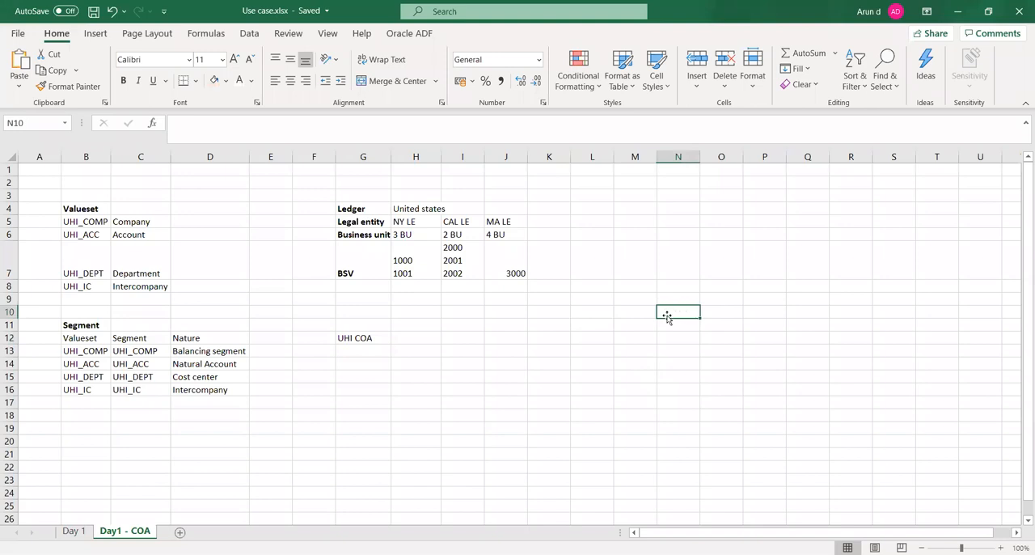
{"action": "type", "text": "100"}
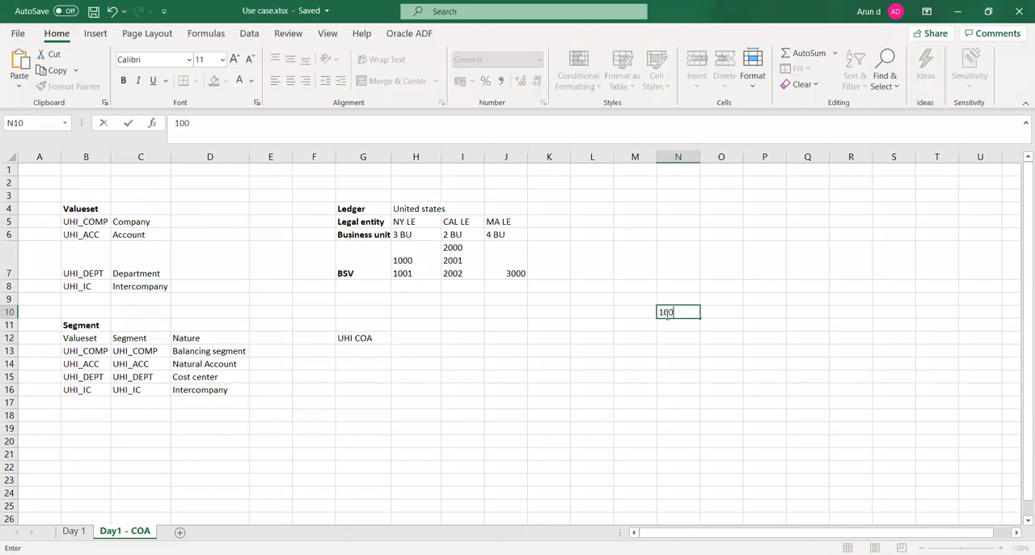
{"action": "type", "text": "00"}
{"action": "key", "text": "Tab"}
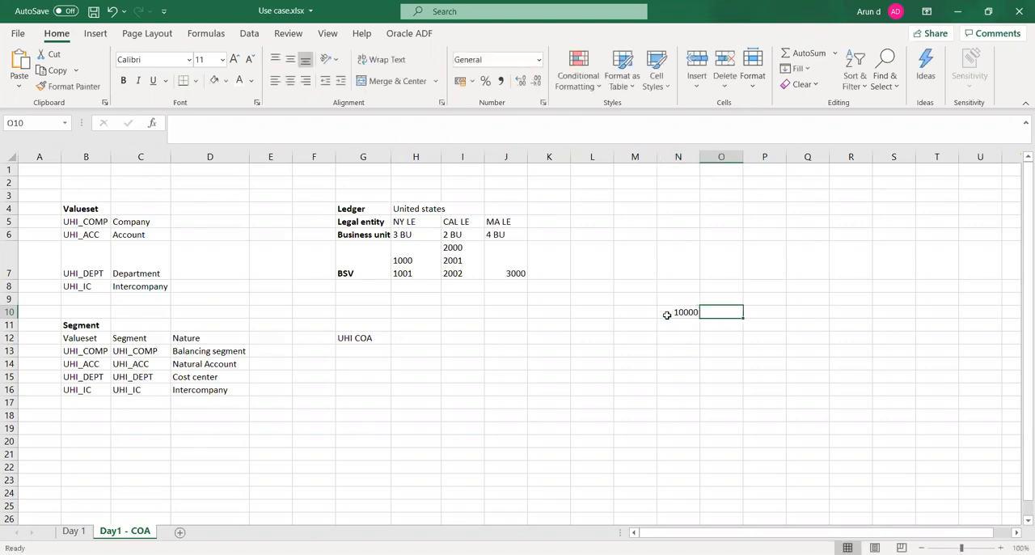
{"action": "type", "text": "Tot"}
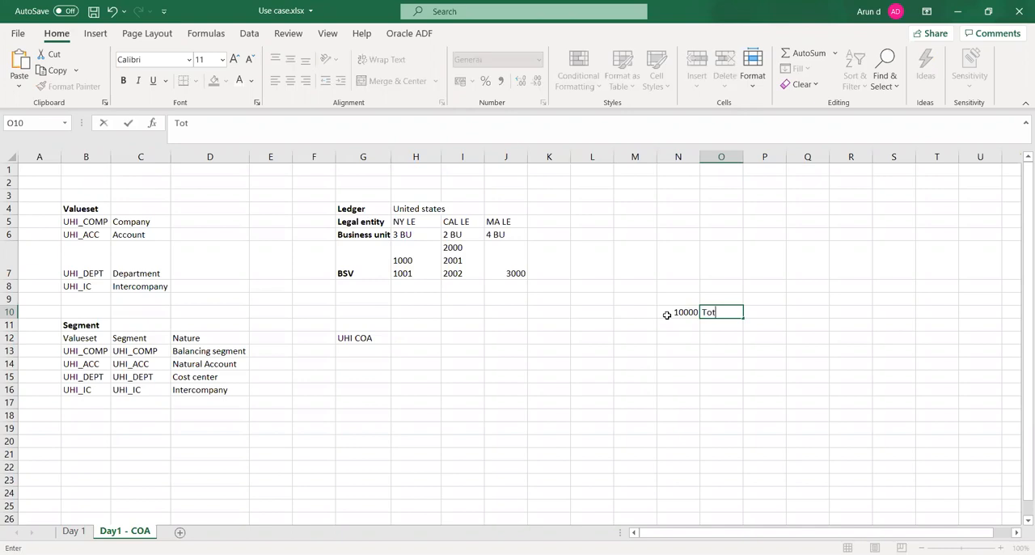
{"action": "type", "text": "al Liabilities"}
{"action": "key", "text": "Tab"}
- Enter 1000 in O11 with Current Liabilities in P11 as the second level of the account hierarchy
{"action": "key", "text": "Left"}
{"action": "key", "text": "Down"}
{"action": "key", "text": "Left"}
{"action": "key", "text": "Right"}
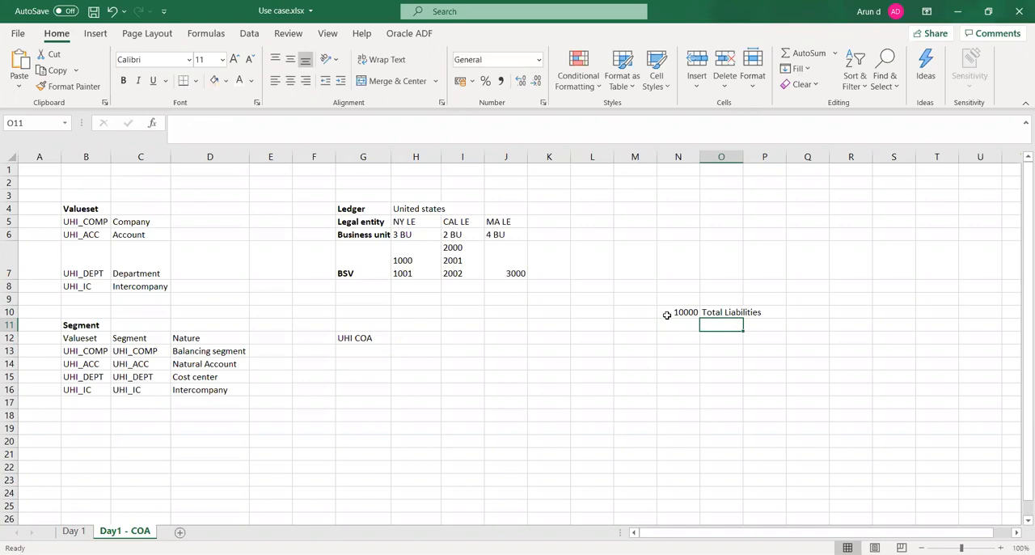
{"action": "type", "text": "1000"}
{"action": "key", "text": "Tab"}
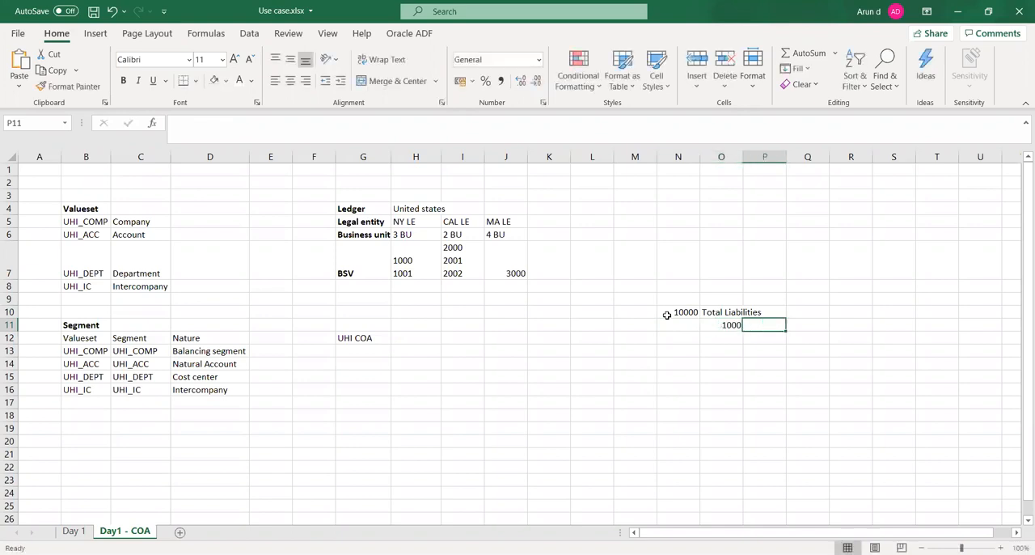
{"action": "type", "text": "Cur"}
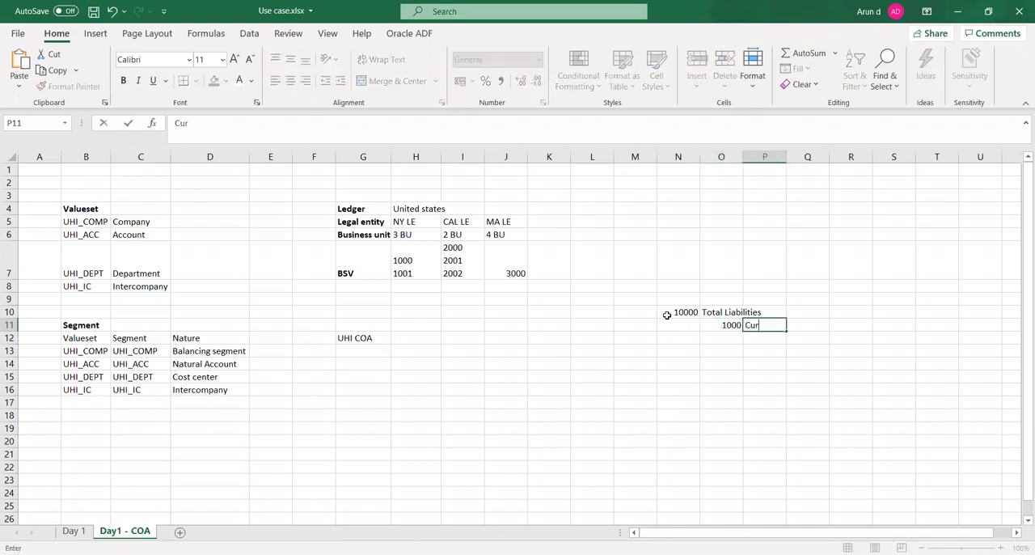
{"action": "type", "text": "rent Liabilities"}
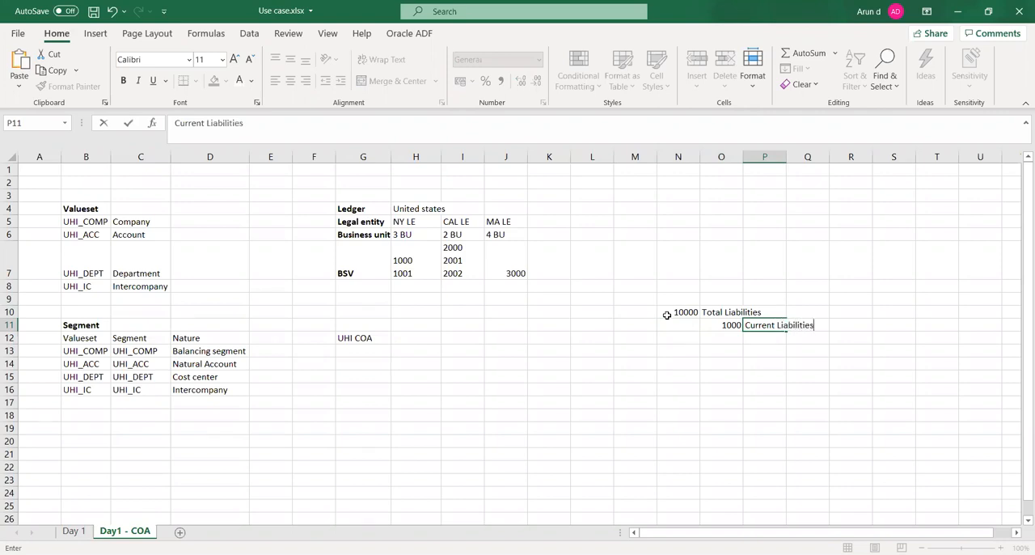
{"action": "key", "text": "Return"}
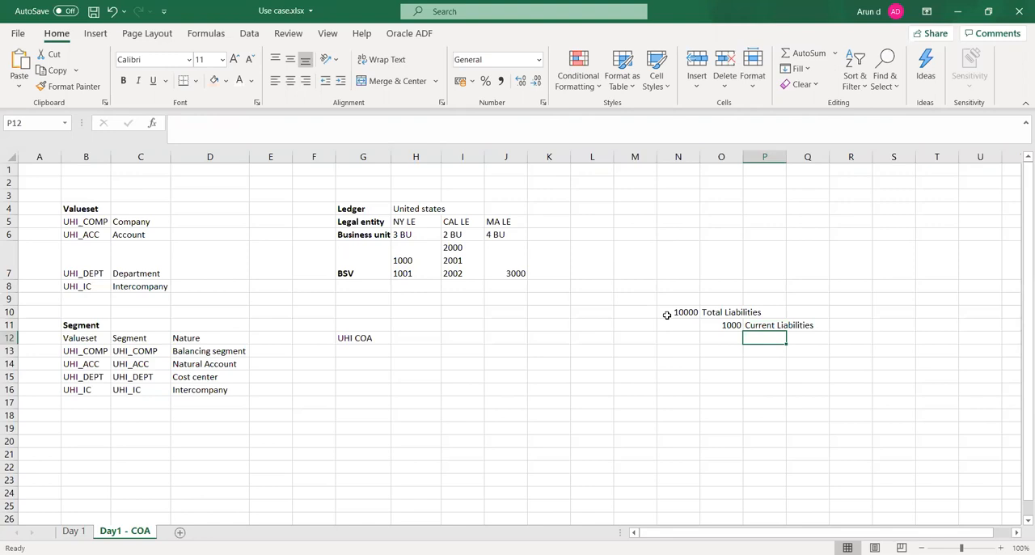
- Enter 100 in P12 with Accounts payable in Q12 as the third level of the hierarchy
{"action": "type", "text": "100"}
{"action": "key", "text": "Tab"}
{"action": "type", "text": "Accounts payable"}
{"action": "key", "text": "Tab"}
- Apply all borders to the account hierarchy range N10:R12
{"action": "key", "text": "Down"}
{"action": "key", "text": "Left"}
{"action": "key", "text": "Left"}
{"action": "key", "text": "Left"}
{"action": "key", "text": "Left"}
{"action": "key", "text": "Up"}
{"action": "key", "text": "Up"}
{"action": "key", "text": "Up"}
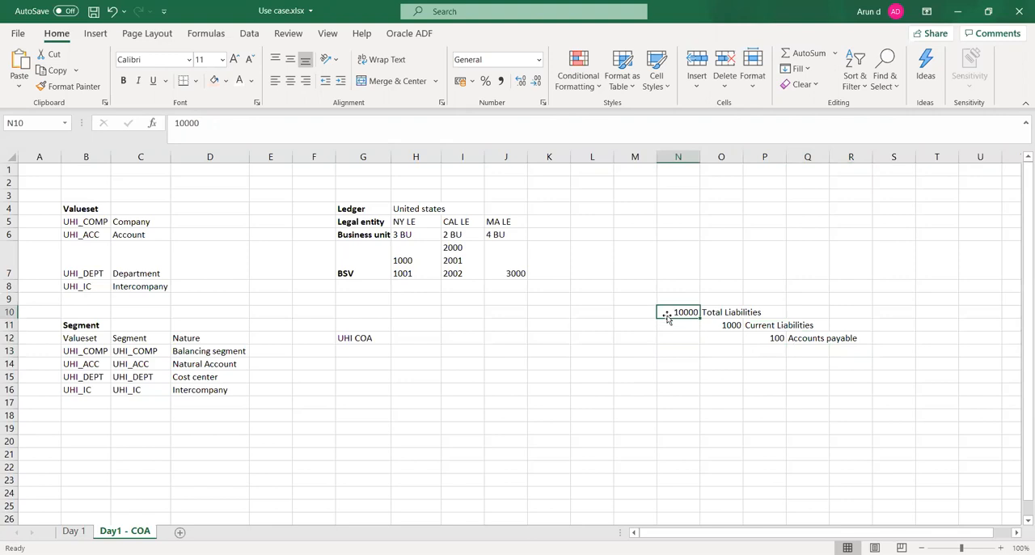
{"action": "key", "text": "shift+Down"}
{"action": "key", "text": "shift+Down"}
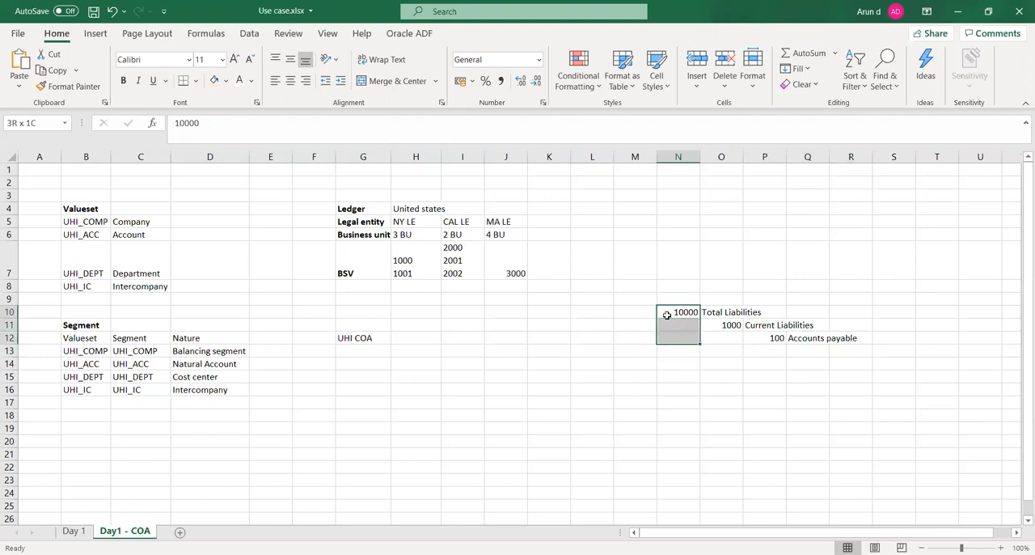
{"action": "key", "text": "shift+Right"}
{"action": "key", "text": "shift+Right"}
{"action": "key", "text": "shift+Right"}
{"action": "key", "text": "shift+Right"}
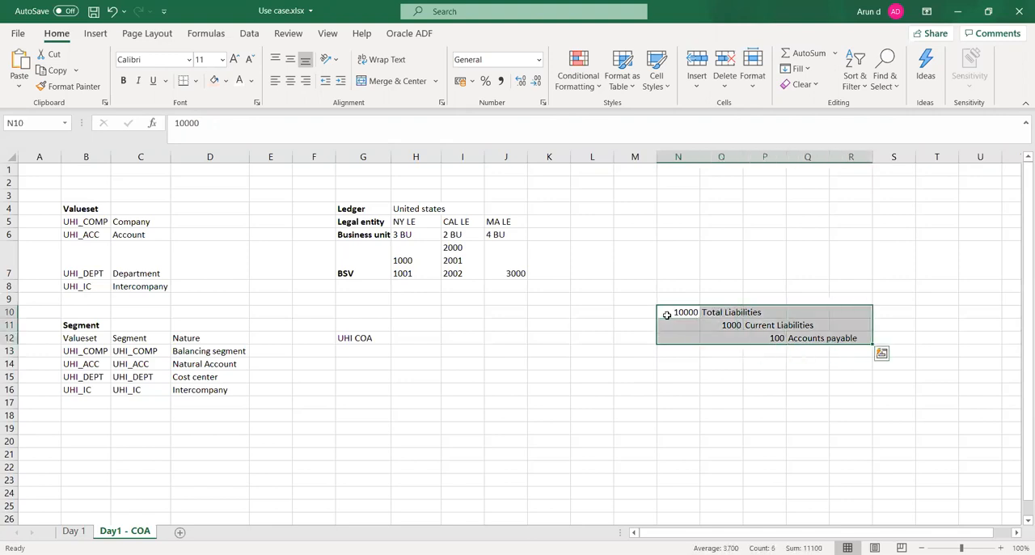
{"action": "left_click", "coordinate": [195, 81]}
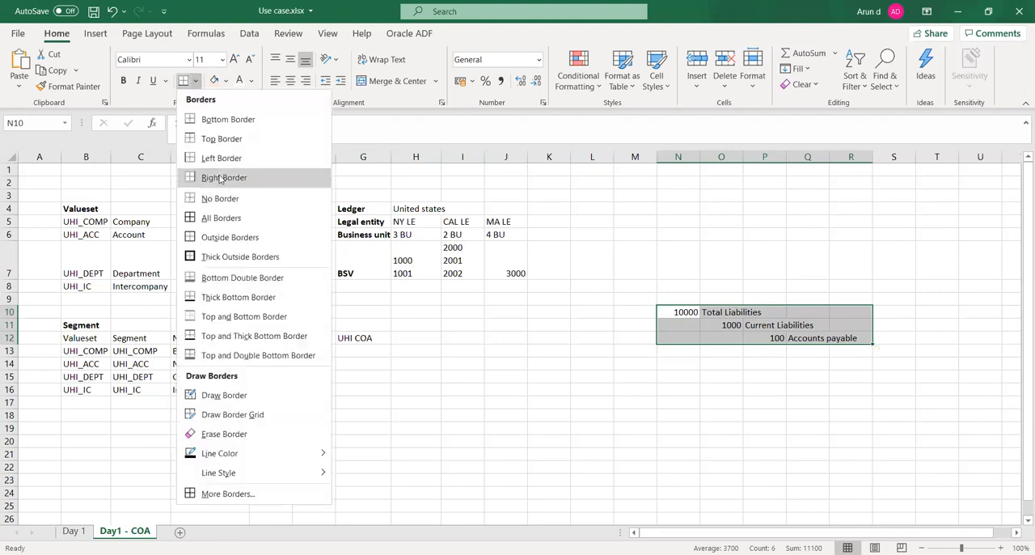
{"action": "left_click", "coordinate": [218, 218]}
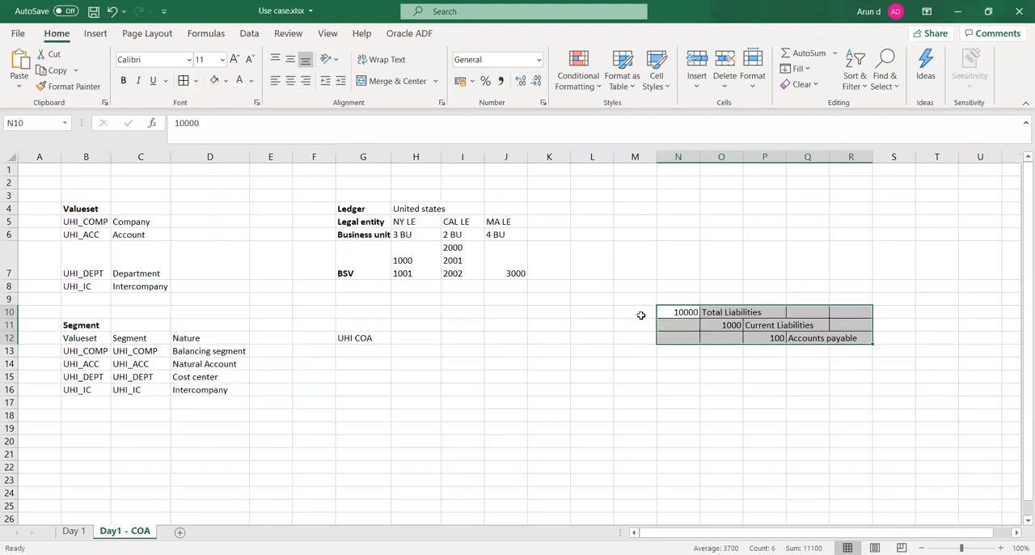
- Label the Total Liabilities row as Parent in cell M10
{"action": "left_click", "coordinate": [639, 315]}
{"action": "type", "text": "Parent"}
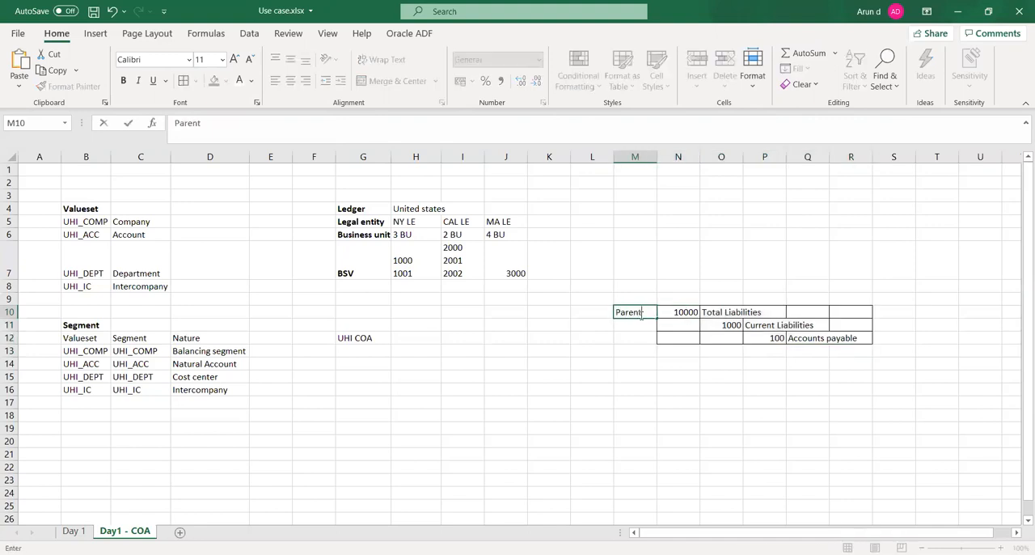
{"action": "key", "text": "Tab"}
{"action": "key", "text": "Down"}
{"action": "key", "text": "Right"}
{"action": "key", "text": "Left"}
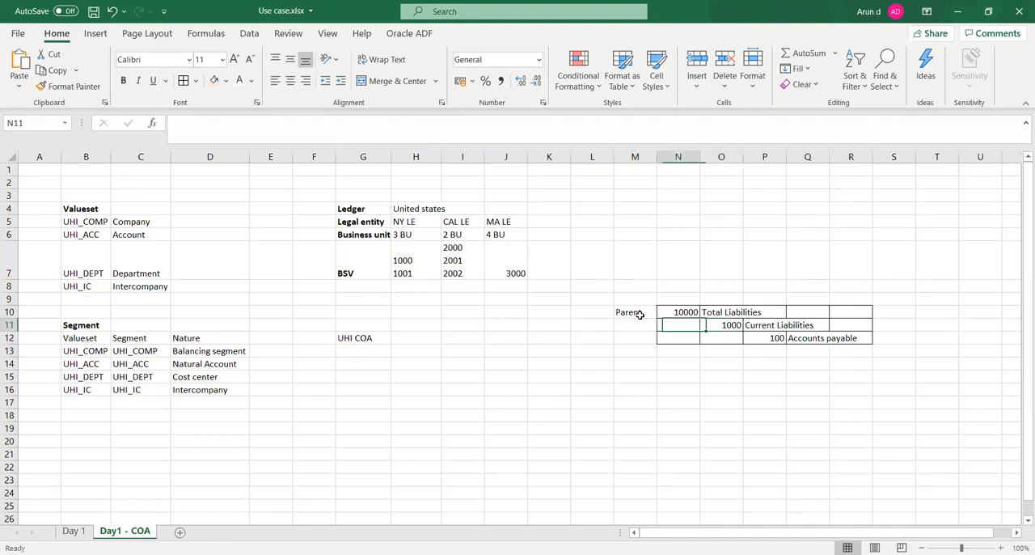
- Label the Current Liabilities row as Child in cell N11
{"action": "type", "text": "Child"}
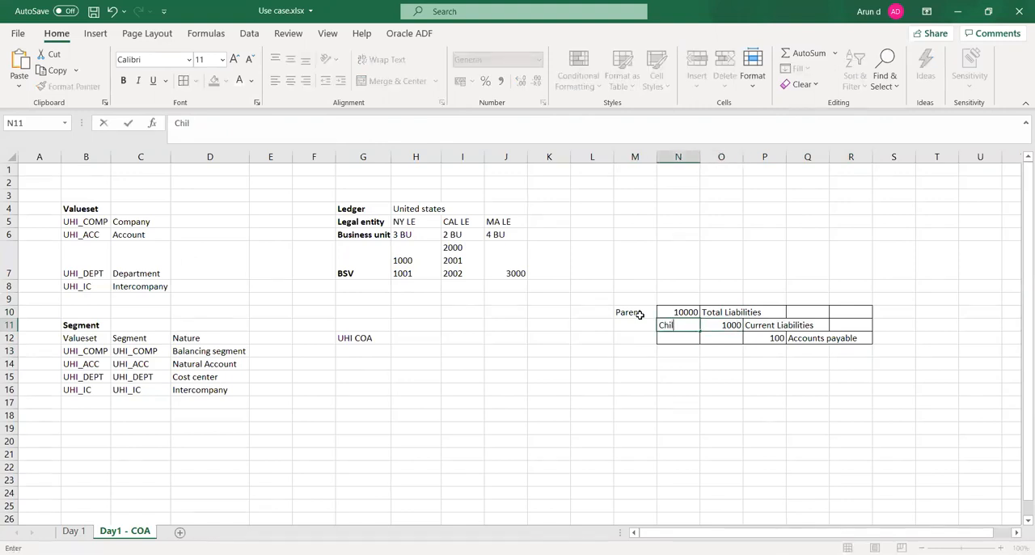
{"action": "key", "text": "Tab"}
{"action": "key", "text": "Up"}
{"action": "key", "text": "Left"}
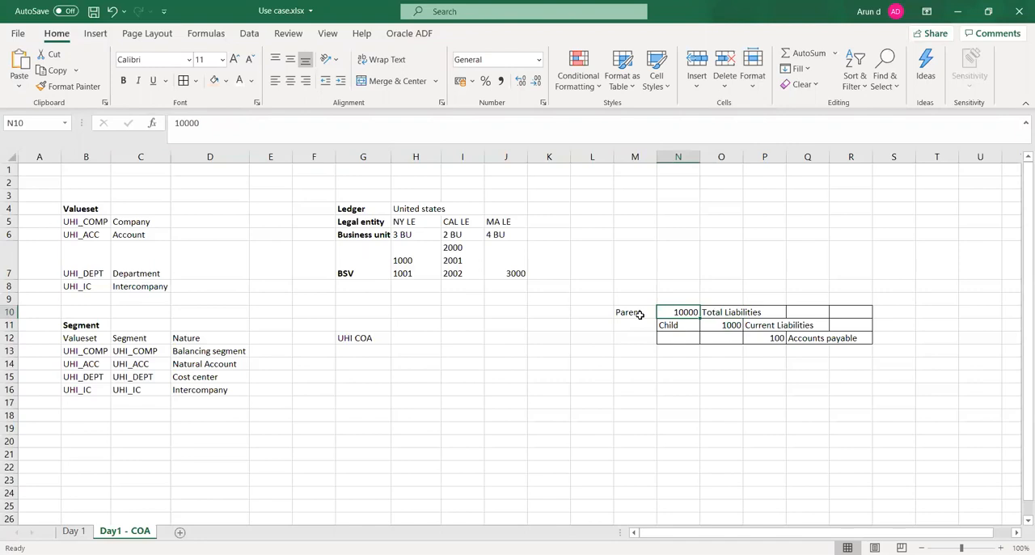
- Label the Accounts payable row as Child in cell O12, beside account 100
{"action": "key", "text": "Down"}
{"action": "key", "text": "Right"}
{"action": "key", "text": "Down"}
{"action": "key", "text": "Right"}
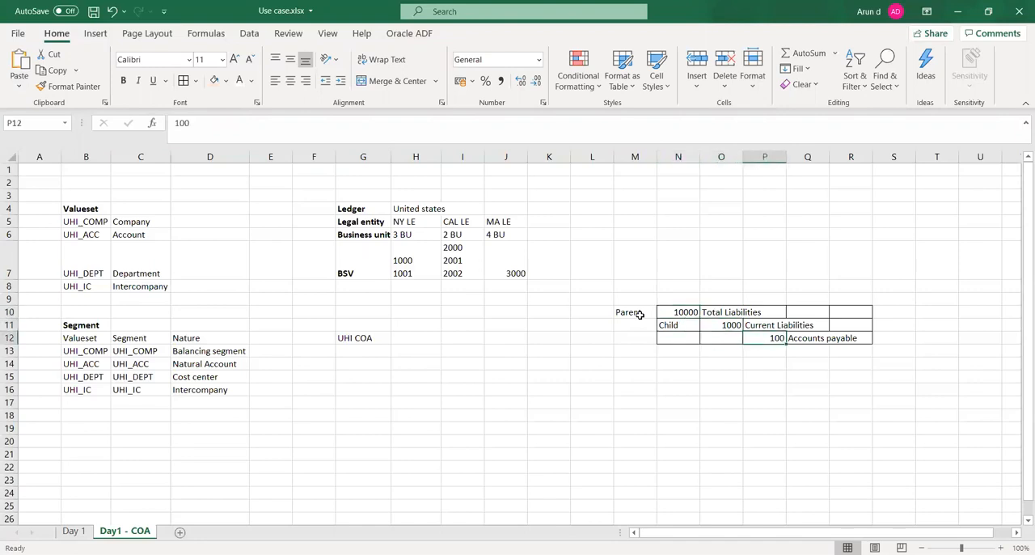
{"action": "key", "text": "Right"}
{"action": "key", "text": "Left"}
{"action": "key", "text": "Left"}
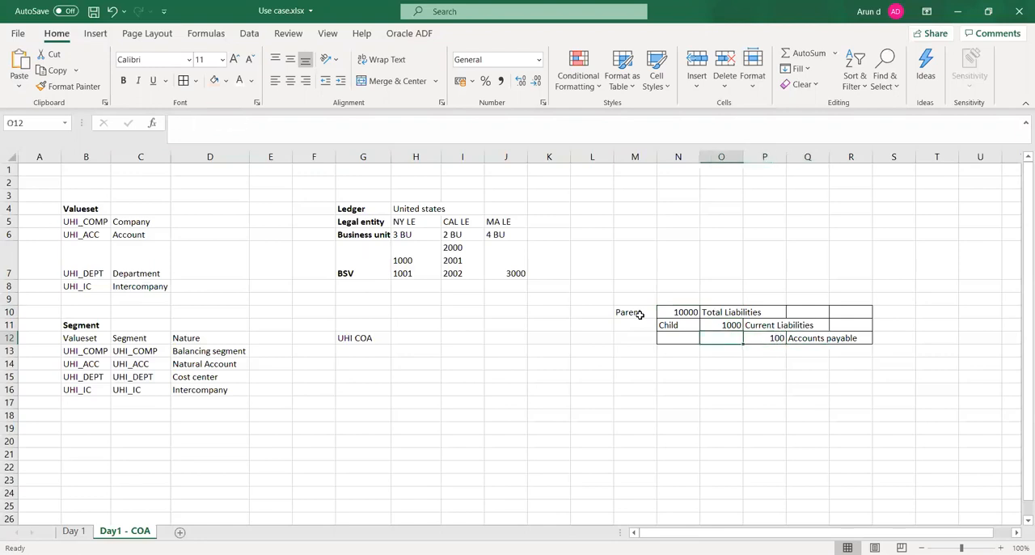
{"action": "type", "text": "Child"}
{"action": "key", "text": "Right"}
{"action": "key", "text": "Left"}
{"action": "key", "text": "Up"}
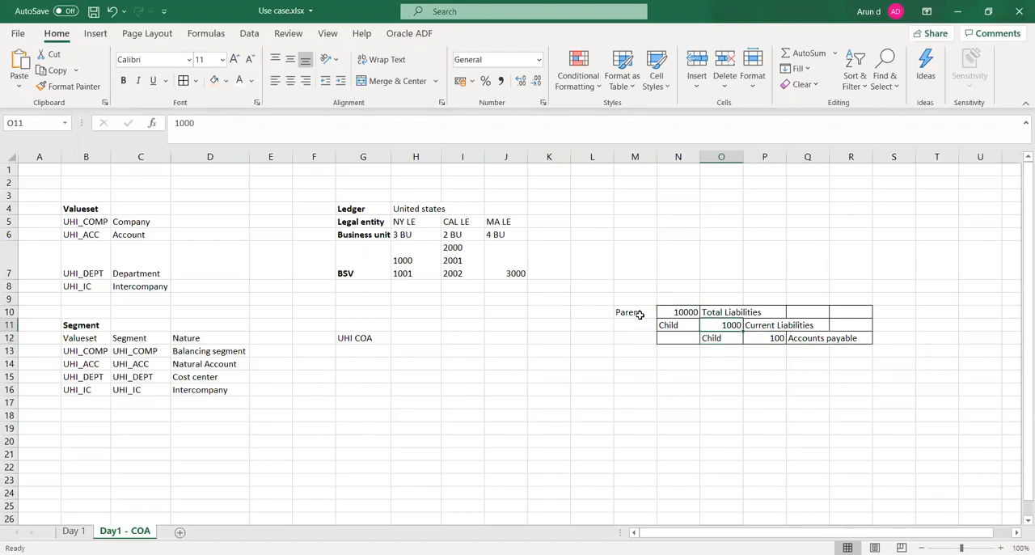
{"action": "key", "text": "Down"}
{"action": "key", "text": "Right"}
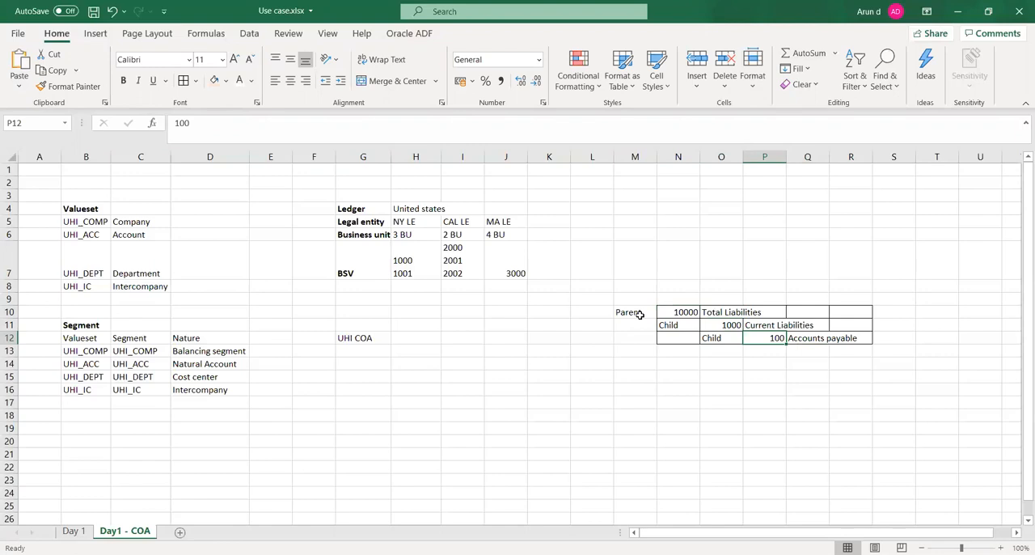
- Mark the Total Liabilities row as a Summary account in cell L10
{"action": "key", "text": "Left"}
{"action": "key", "text": "Left"}
{"action": "key", "text": "Up"}
{"action": "key", "text": "Up"}
{"action": "key", "text": "Up"}
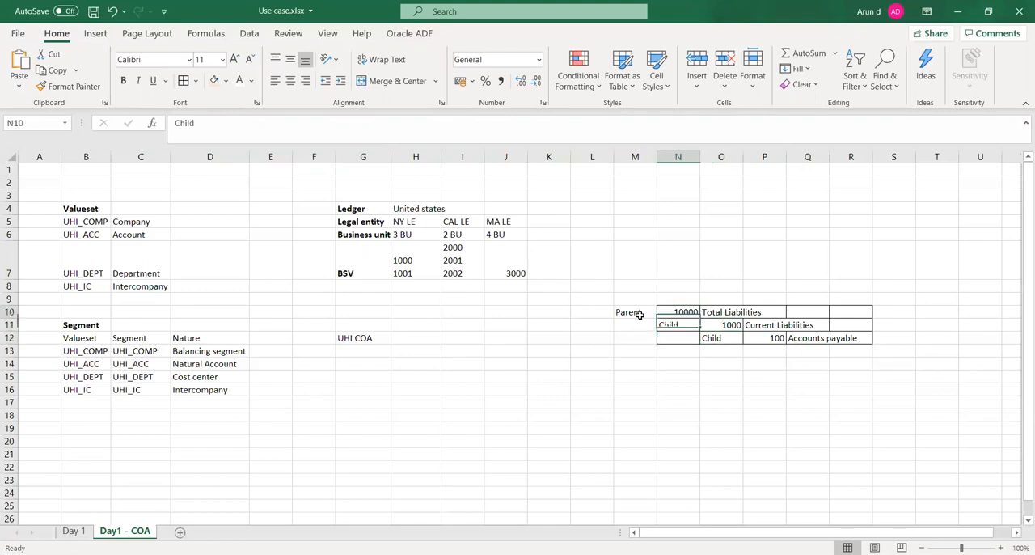
{"action": "key", "text": "Left"}
{"action": "key", "text": "Right"}
{"action": "key", "text": "Right"}
{"action": "key", "text": "Right"}
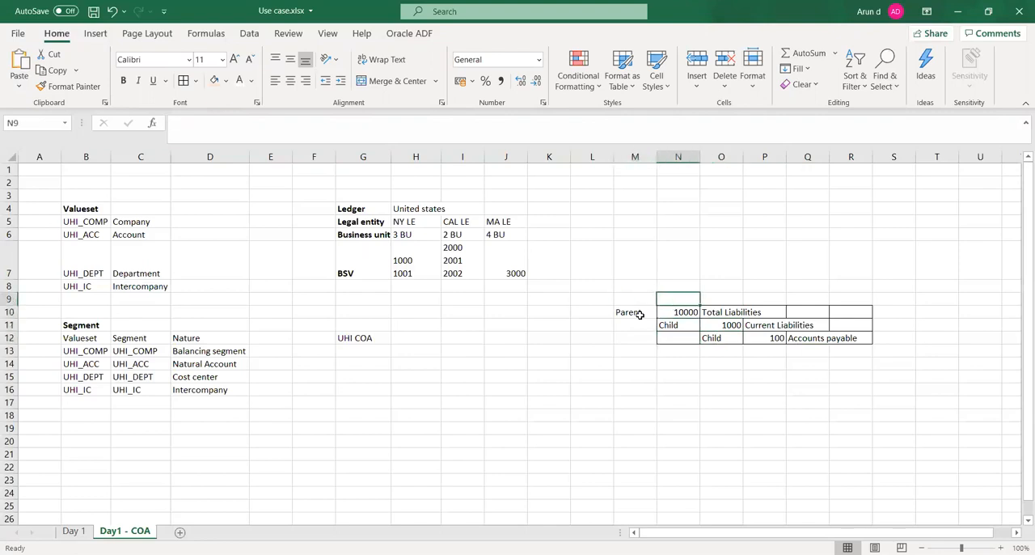
{"action": "key", "text": "Left"}
{"action": "key", "text": "Left"}
{"action": "key", "text": "Left"}
{"action": "key", "text": "Left"}
{"action": "key", "text": "Down"}
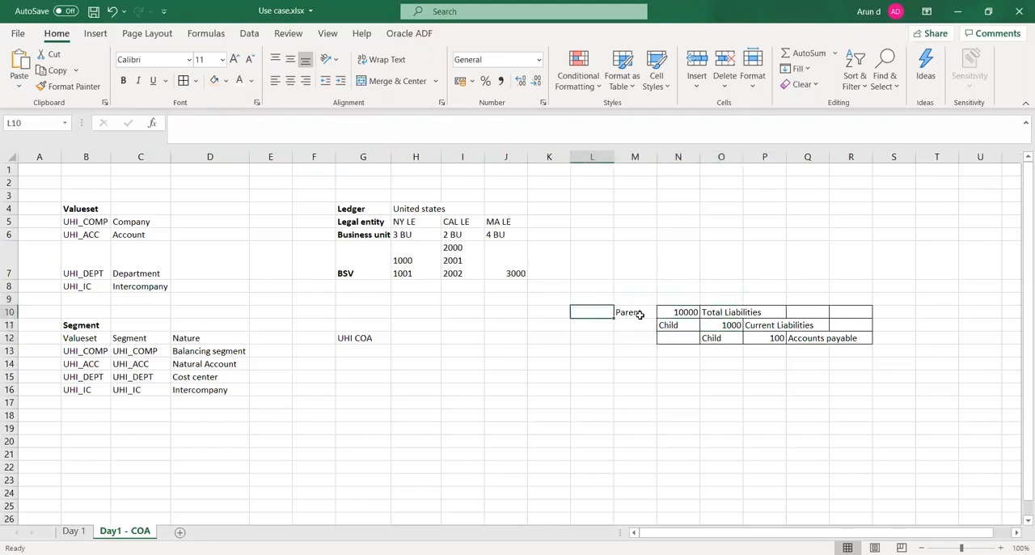
{"action": "type", "text": "Su"}
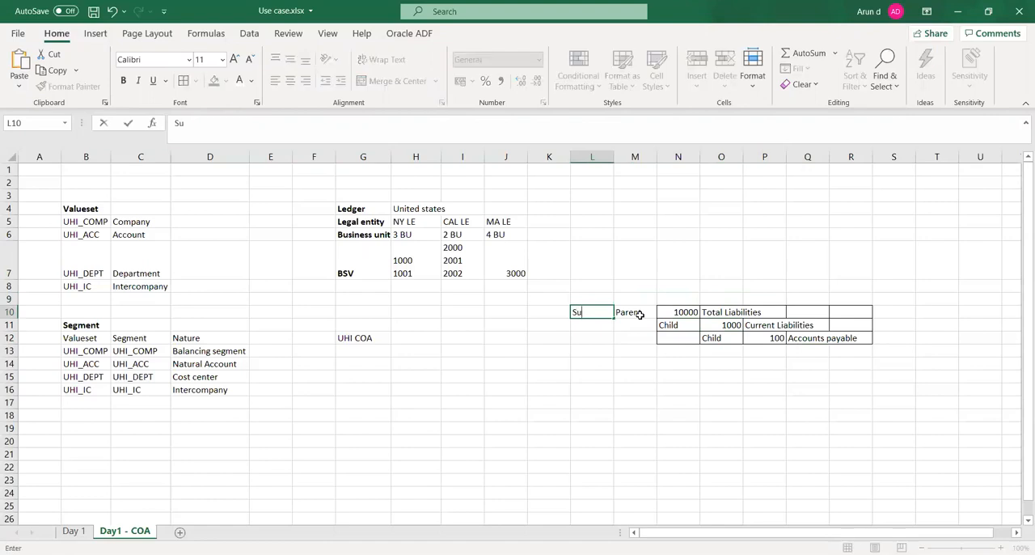
{"action": "type", "text": "mmary"}
{"action": "key", "text": "Tab"}
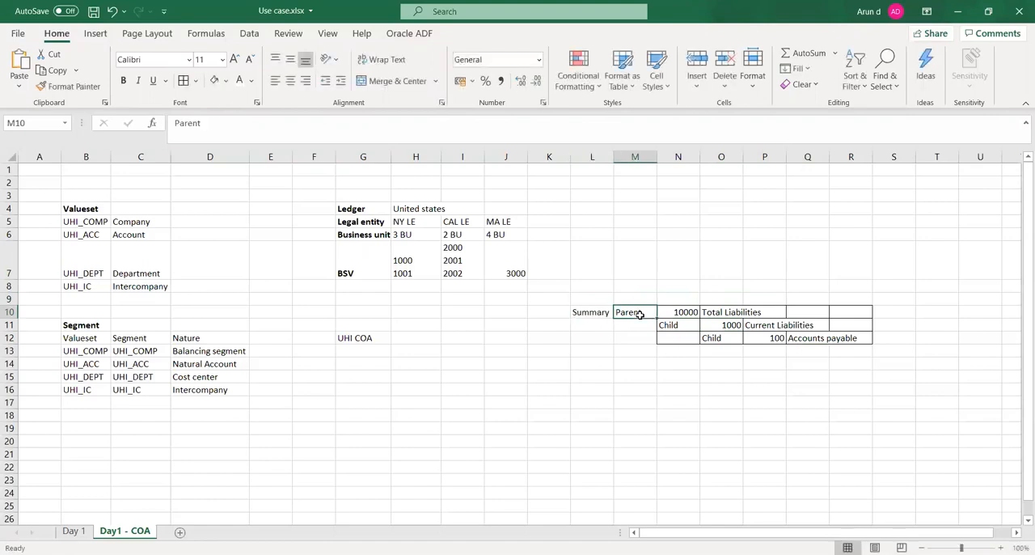
{"action": "key", "text": "Left"}
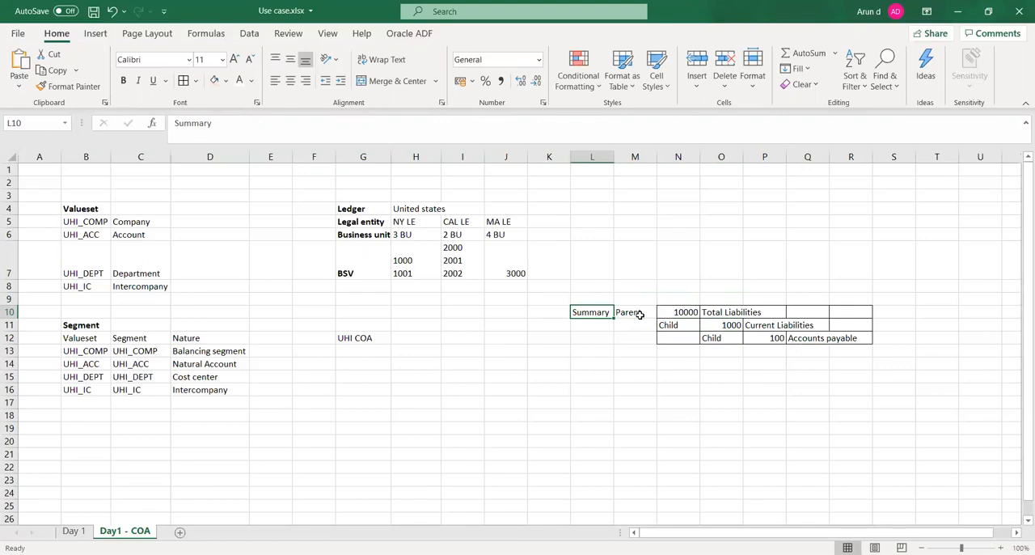
- Examine the parent-child levels from Total Liabilities through Current Liabilities to Accounts payable
{"action": "key", "text": "Right"}
{"action": "key", "text": "Right"}
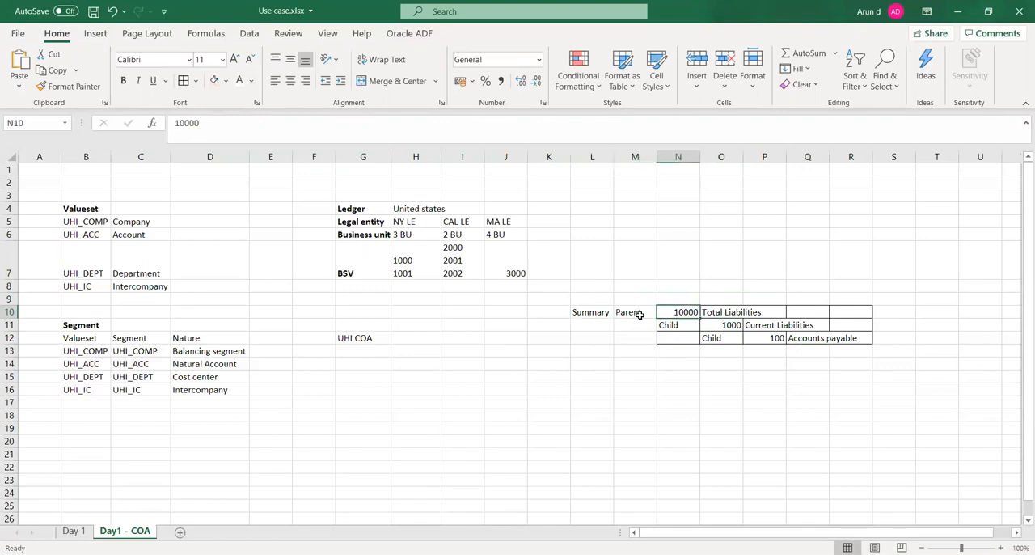
{"action": "key", "text": "Down"}
{"action": "key", "text": "Right"}
{"action": "key", "text": "Right"}
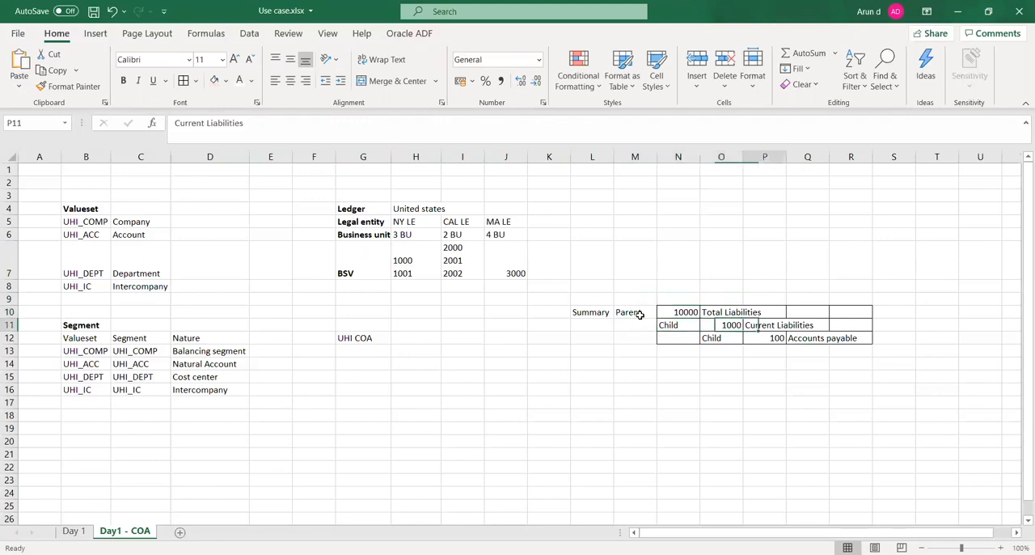
{"action": "key", "text": "Down"}
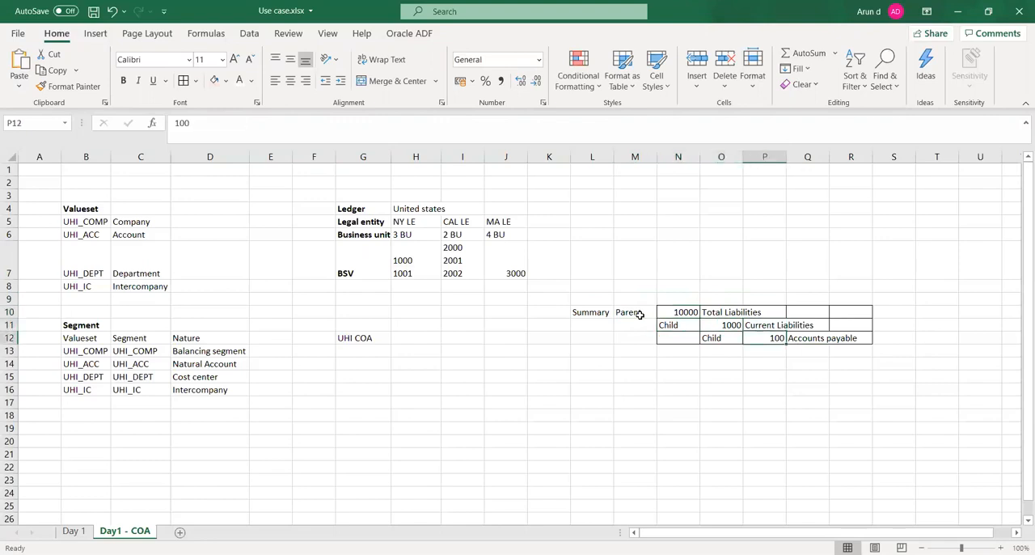
{"action": "key", "text": "Right"}
{"action": "key", "text": "Left"}
{"action": "key", "text": "Right"}
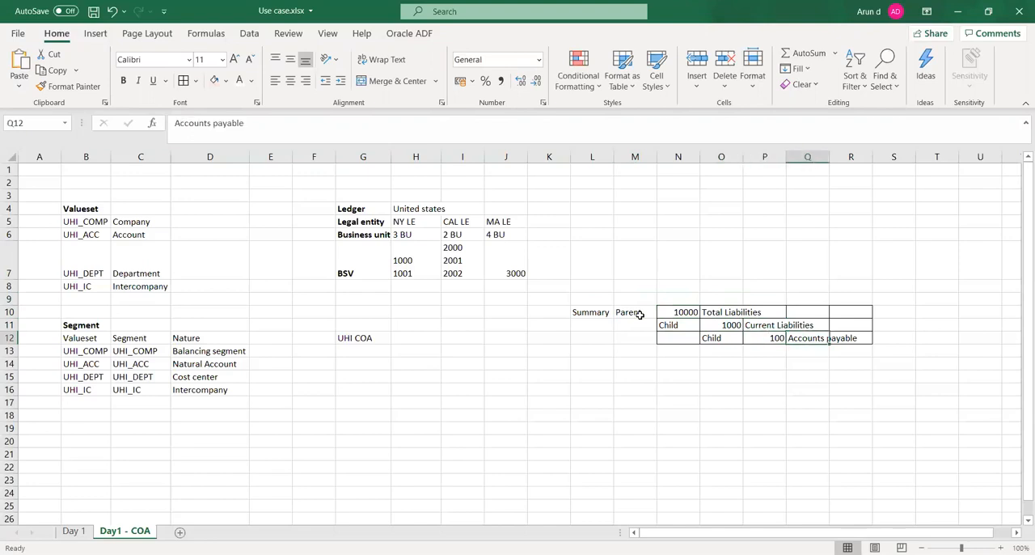
{"action": "key", "text": "Left"}
{"action": "key", "text": "Up"}
{"action": "key", "text": "Left"}
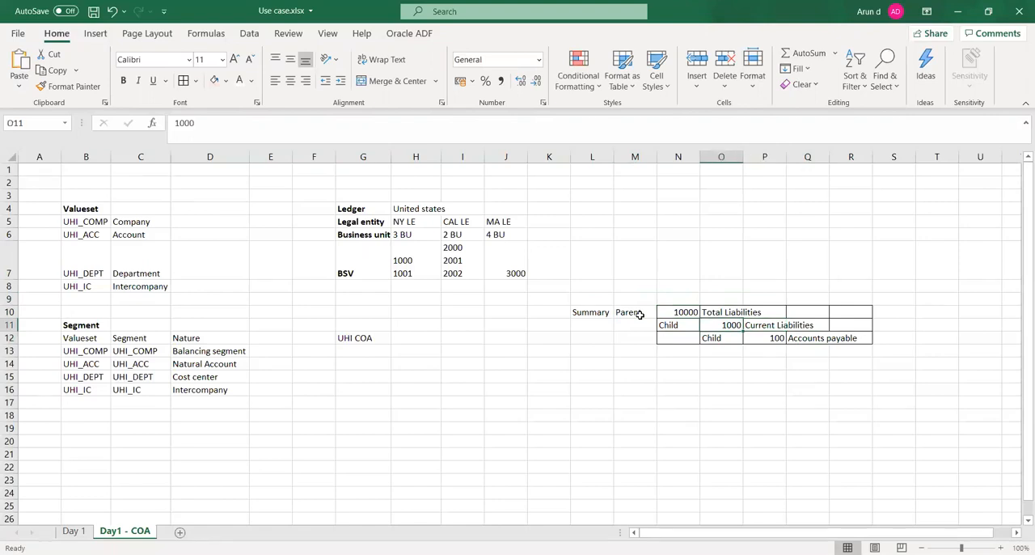
{"action": "key", "text": "Left"}
{"action": "key", "text": "Up"}
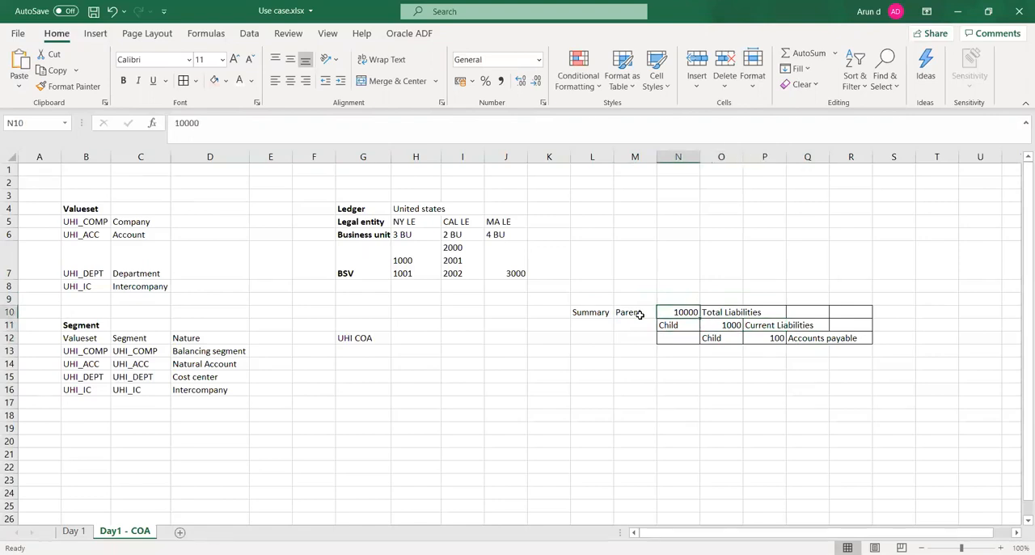
{"action": "key", "text": "Left"}
{"action": "key", "text": "Right"}
{"action": "key", "text": "Down"}
{"action": "key", "text": "Right"}
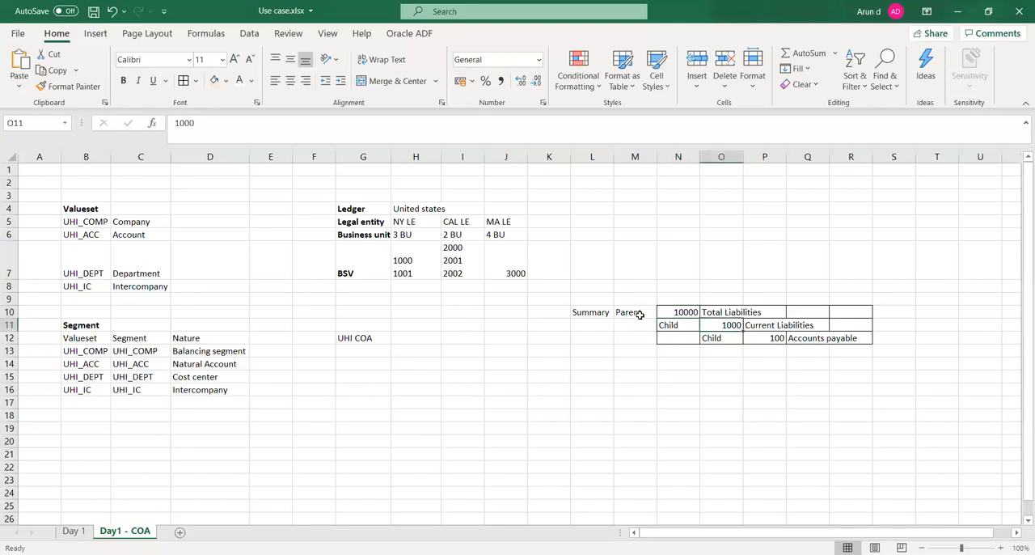
{"action": "key", "text": "Right"}
{"action": "key", "text": "Down"}
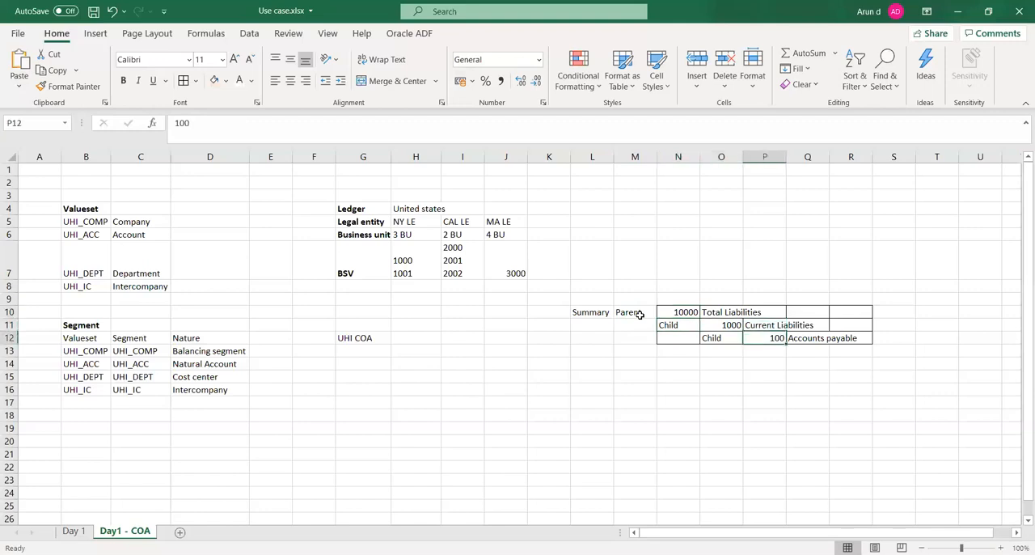
{"action": "key", "text": "Up"}
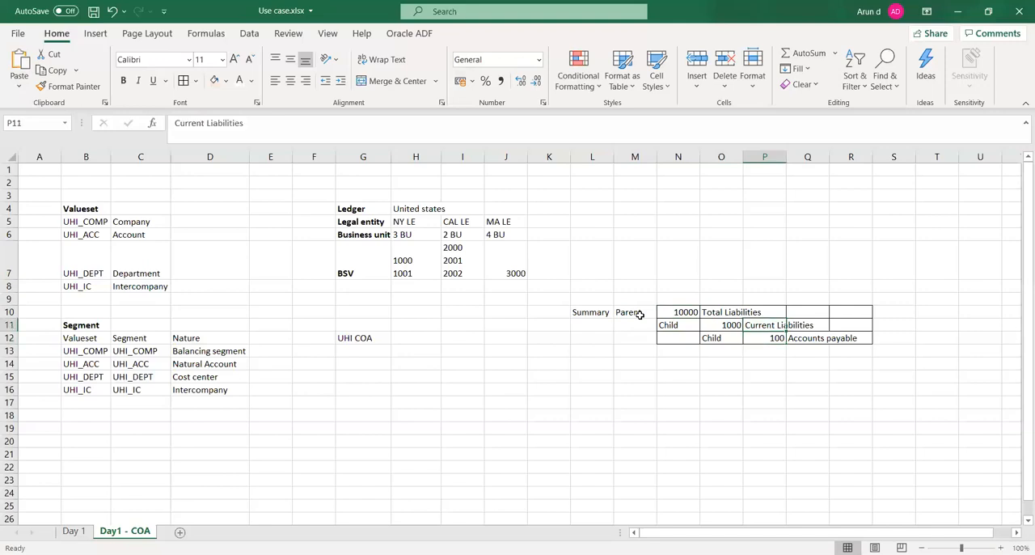
- Enter Summary in L11 for the Current Liabilities row and Child in L12 for the Accounts payable row
{"action": "key", "text": "Left"}
{"action": "key", "text": "Left"}
{"action": "key", "text": "Left"}
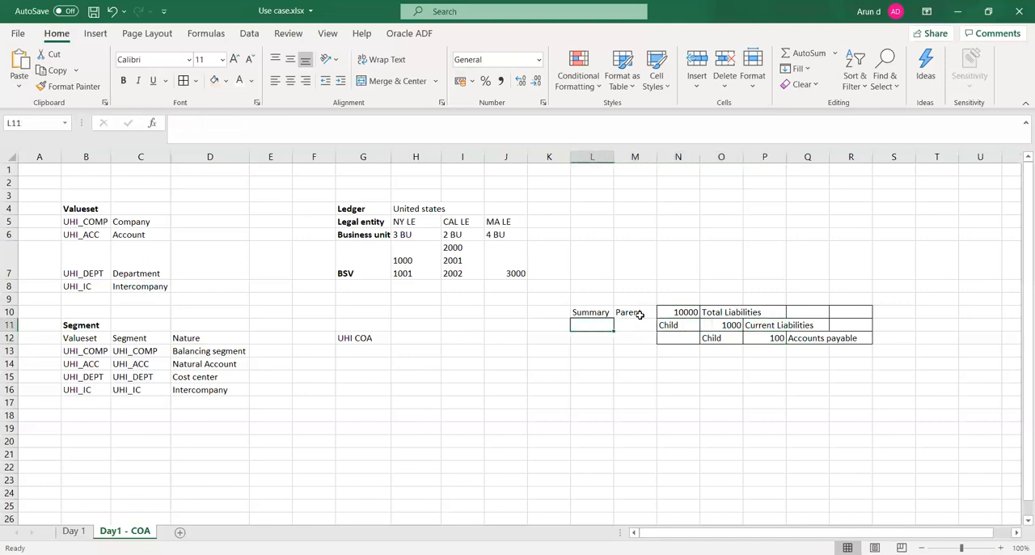
{"action": "type", "text": "Summary"}
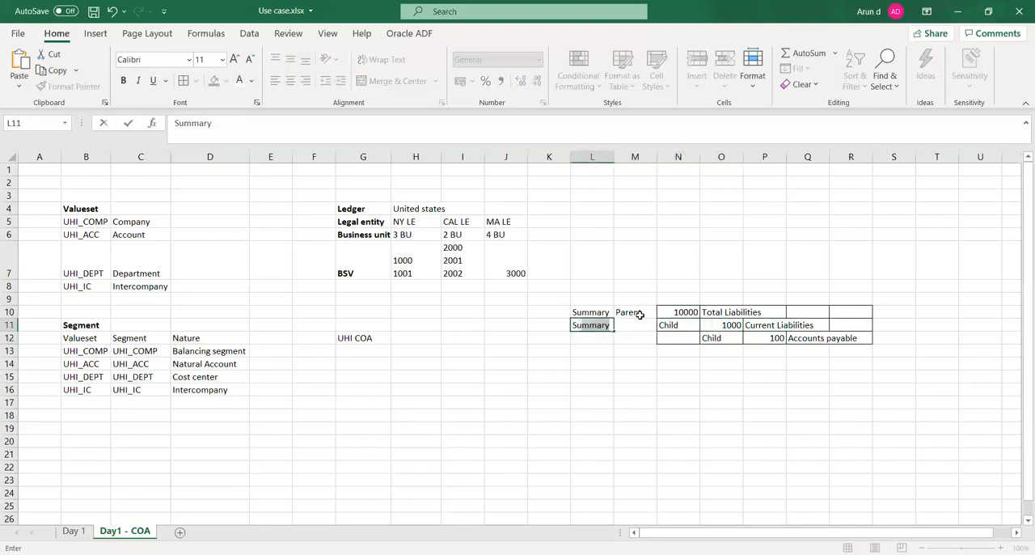
{"action": "key", "text": "Right"}
{"action": "key", "text": "Down"}
{"action": "key", "text": "Left"}
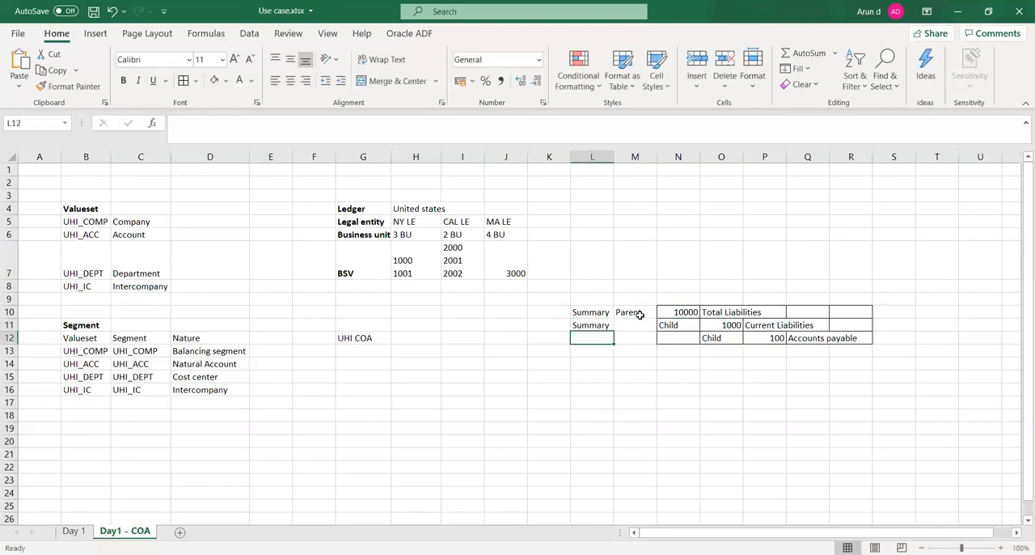
{"action": "type", "text": "Child"}
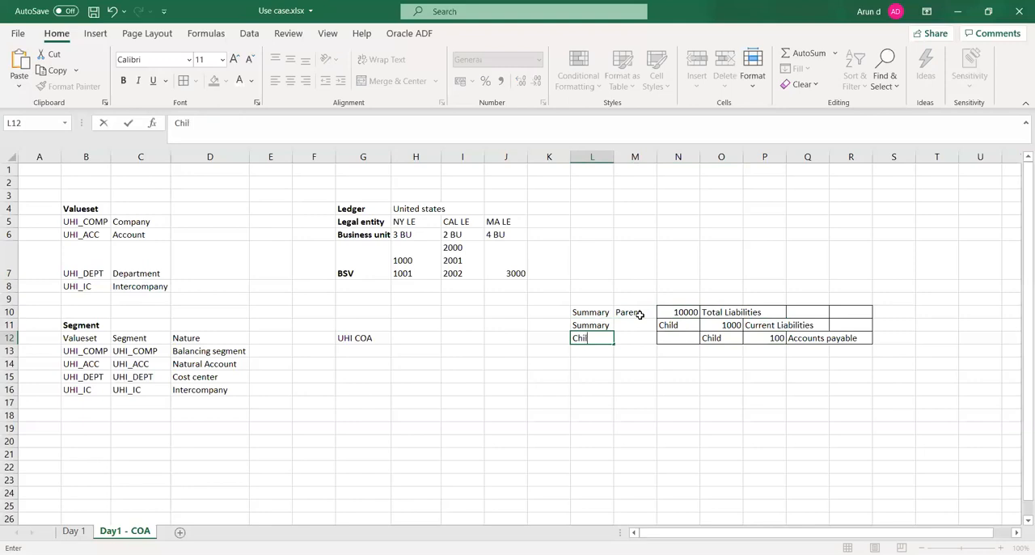
{"action": "key", "text": "Right"}
{"action": "key", "text": "Right"}
{"action": "key", "text": "Right"}
{"action": "key", "text": "Right"}
{"action": "key", "text": "Right"}
{"action": "key", "text": "Left"}
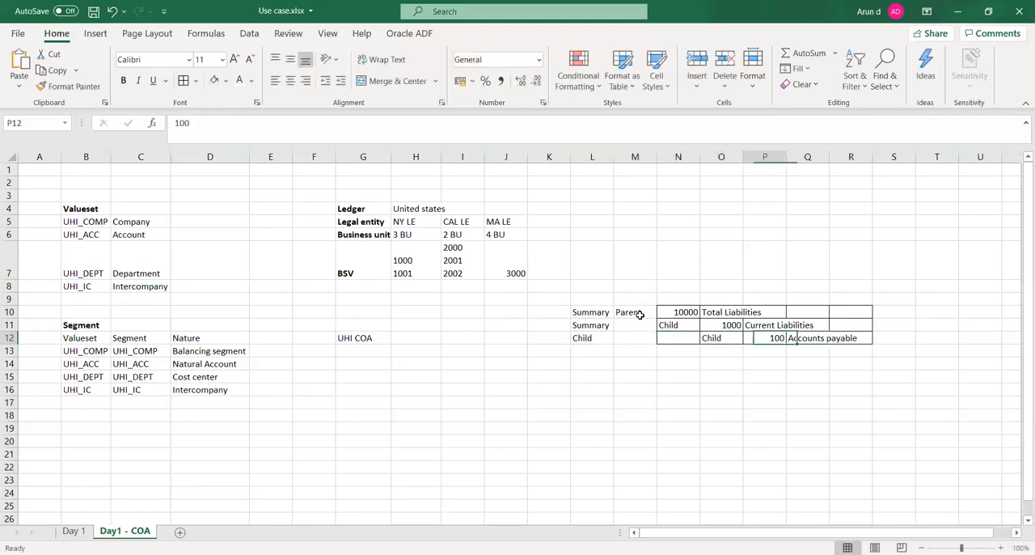
{"action": "key", "text": "Down"}
{"action": "key", "text": "Down"}
{"action": "key", "text": "Down"}
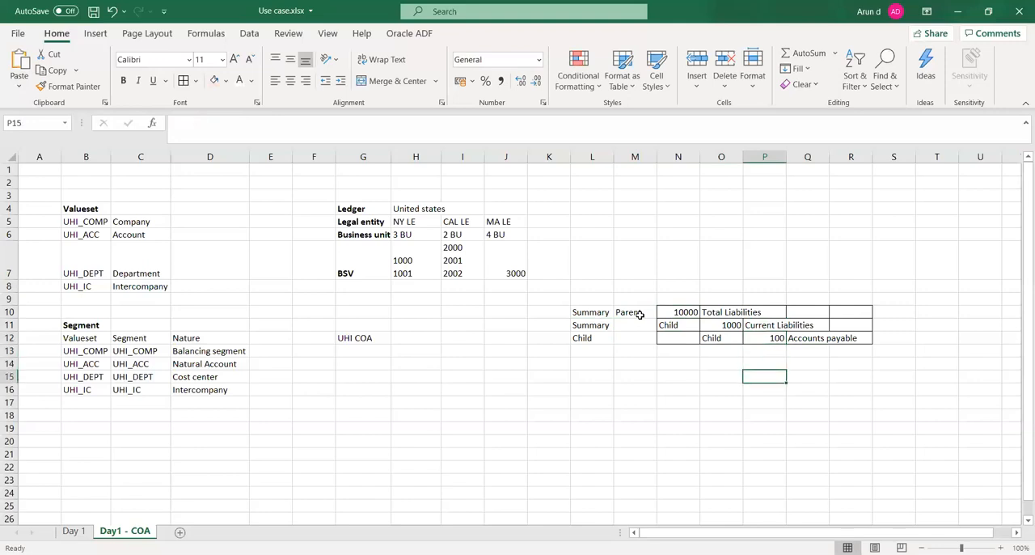
{"action": "key", "text": "Left"}
{"action": "key", "text": "Left"}
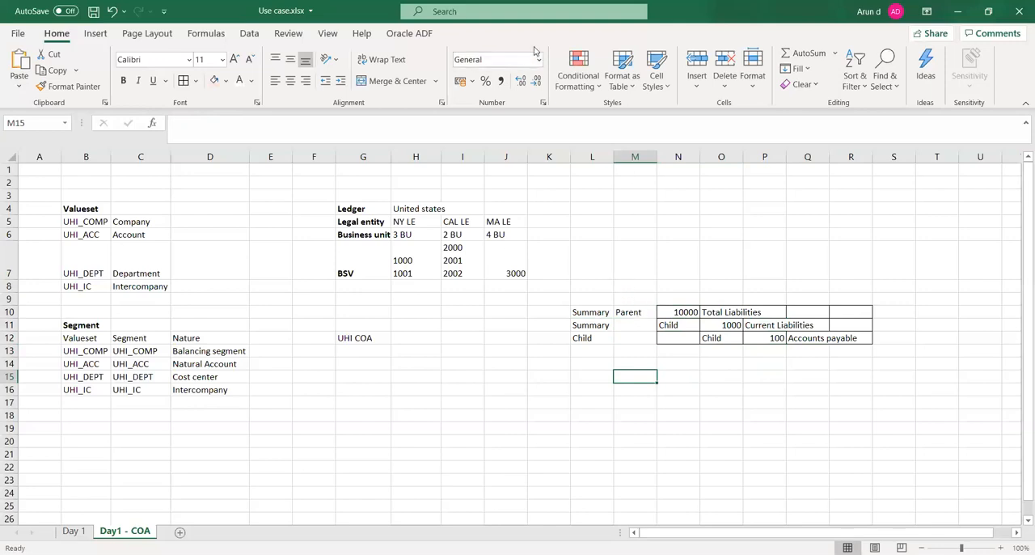
- Switch back to the UHI_ACC segment instance being edited in Oracle Fusion in the browser
{"action": "key", "text": "alt+Tab"}
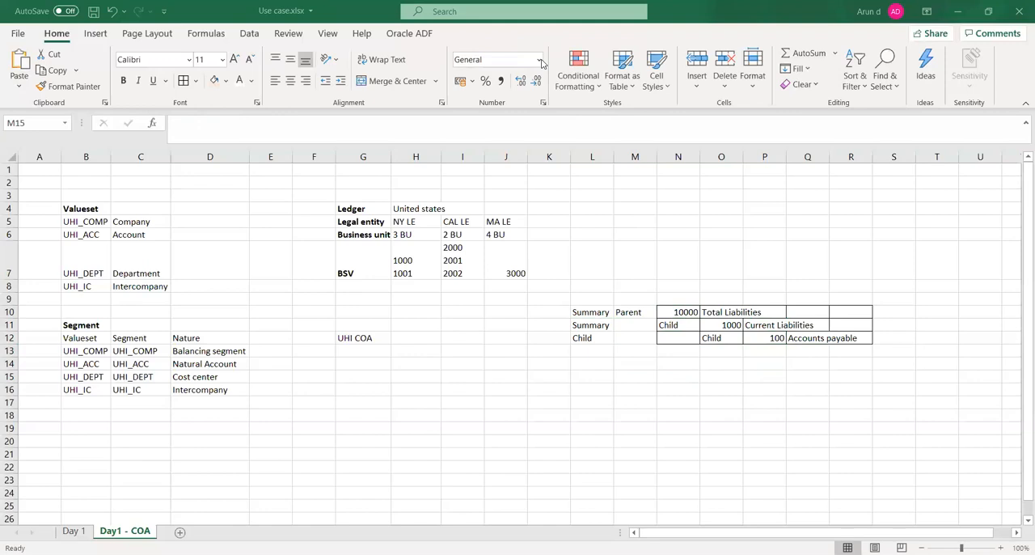
{"action": "key", "text": "alt+Tab"}
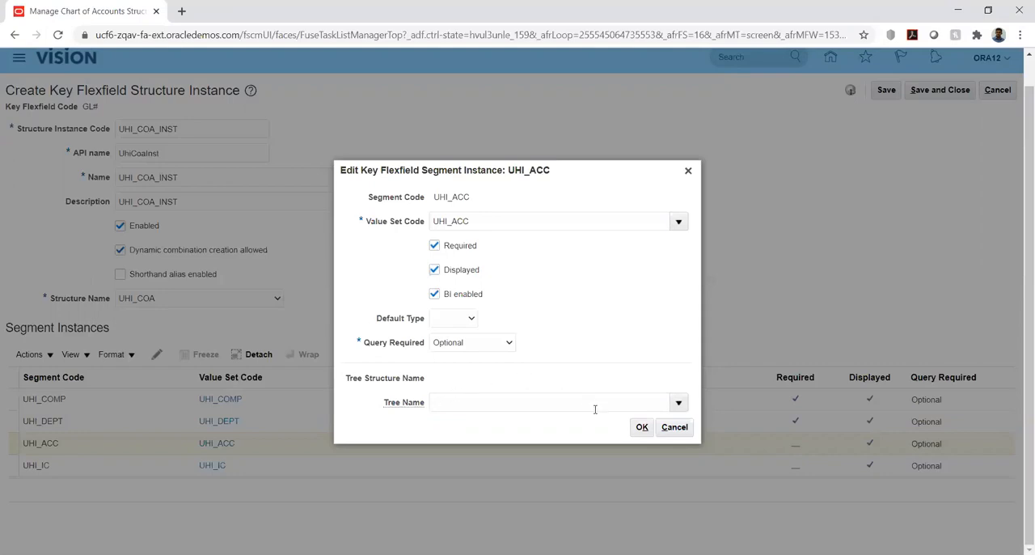
- Confirm the UHI_ACC segment instance edit and make the UHI_IC segment instance Required
{"action": "left_click", "coordinate": [639, 428]}
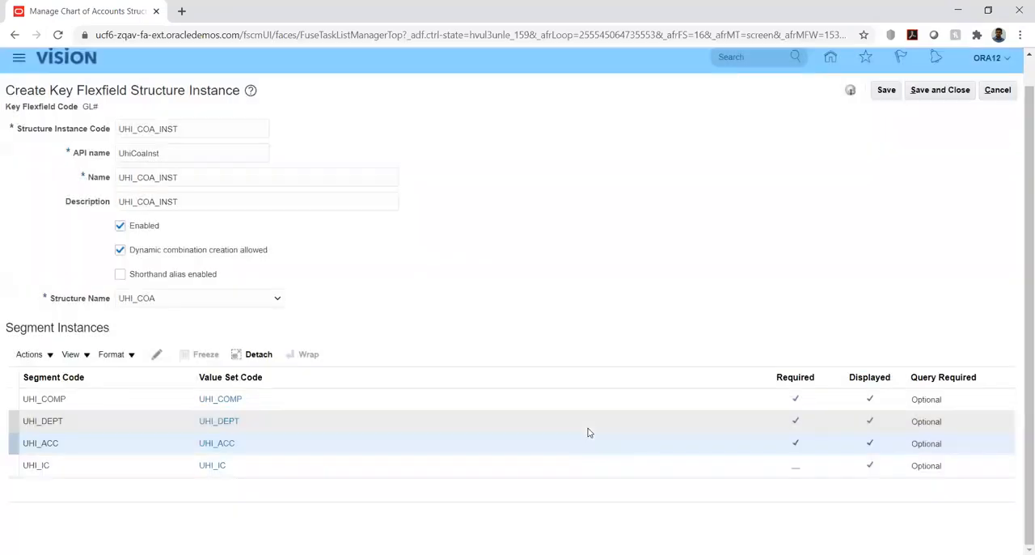
{"action": "left_click", "coordinate": [119, 466]}
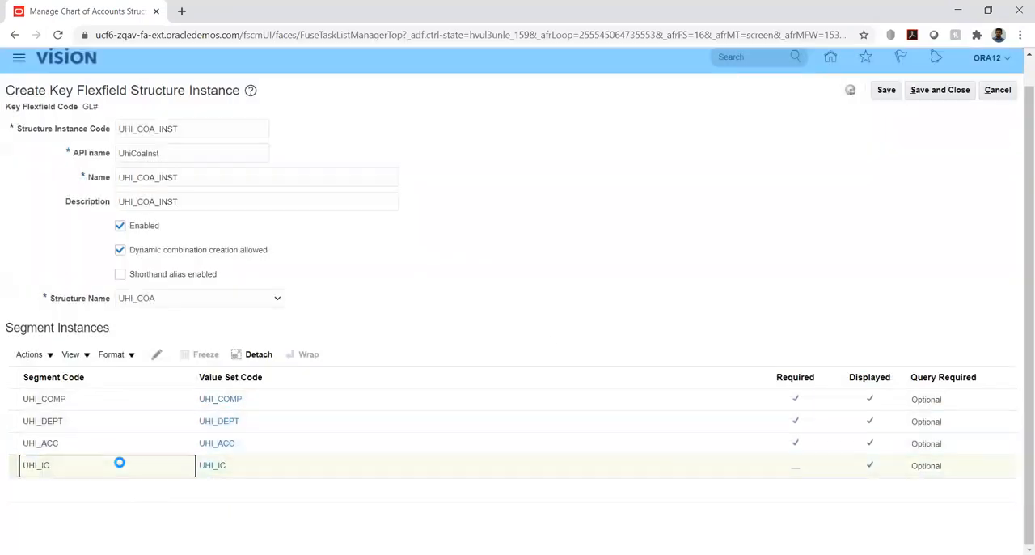
{"action": "left_click", "coordinate": [157, 356]}
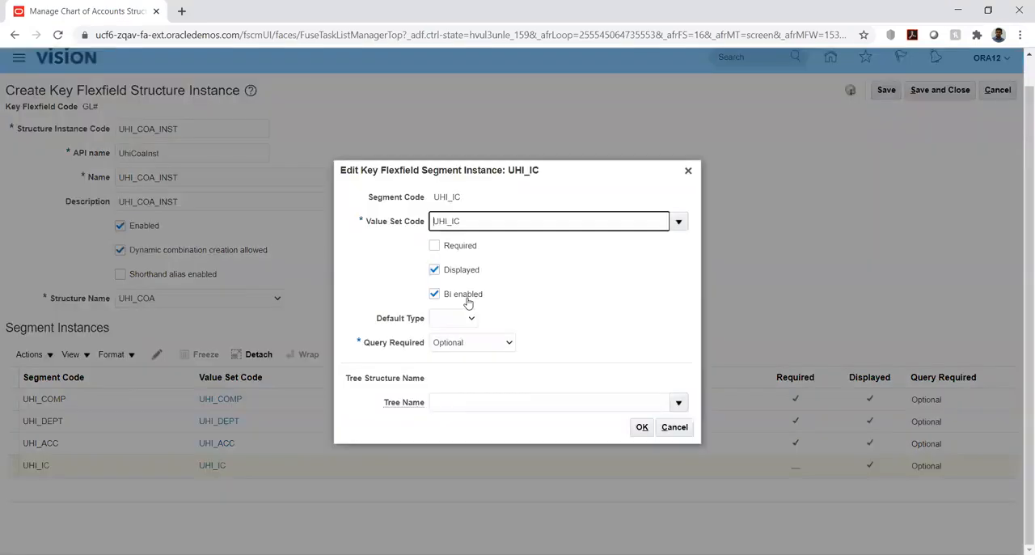
{"action": "left_click", "coordinate": [454, 245]}
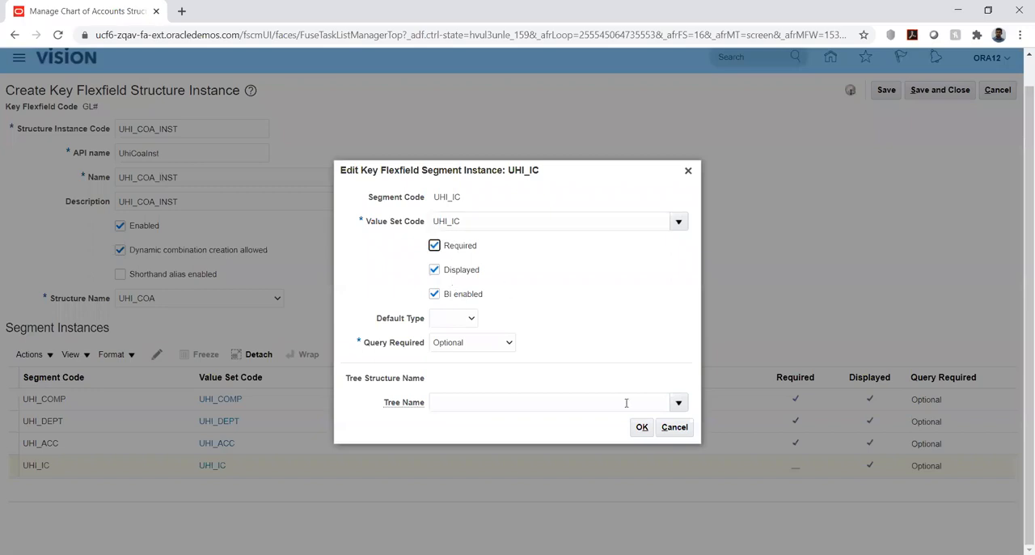
{"action": "left_click", "coordinate": [641, 430]}
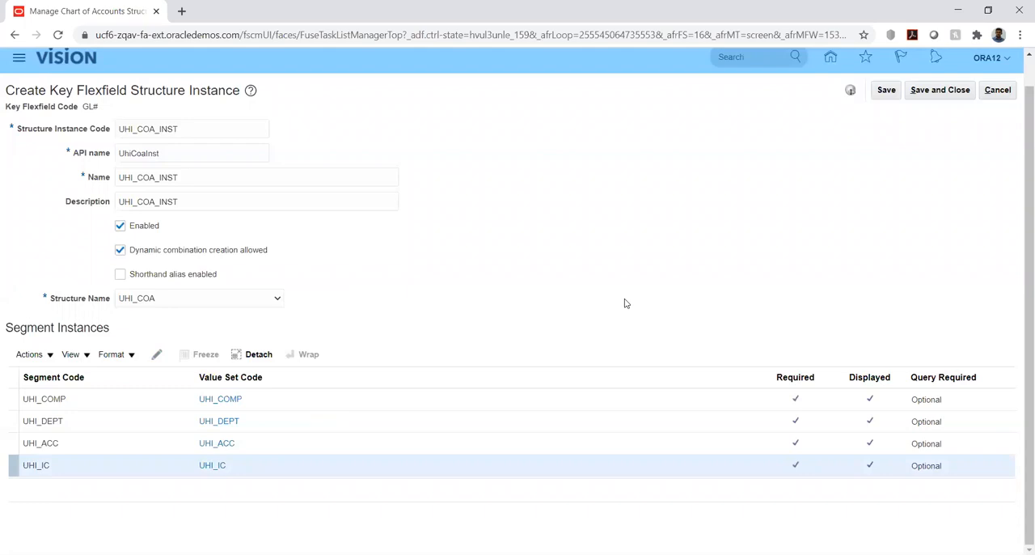
- Save and close the UHI_COA_INST structure instance, and deploy the General Ledger Accounting Flexfield
{"action": "left_click", "coordinate": [886, 92]}
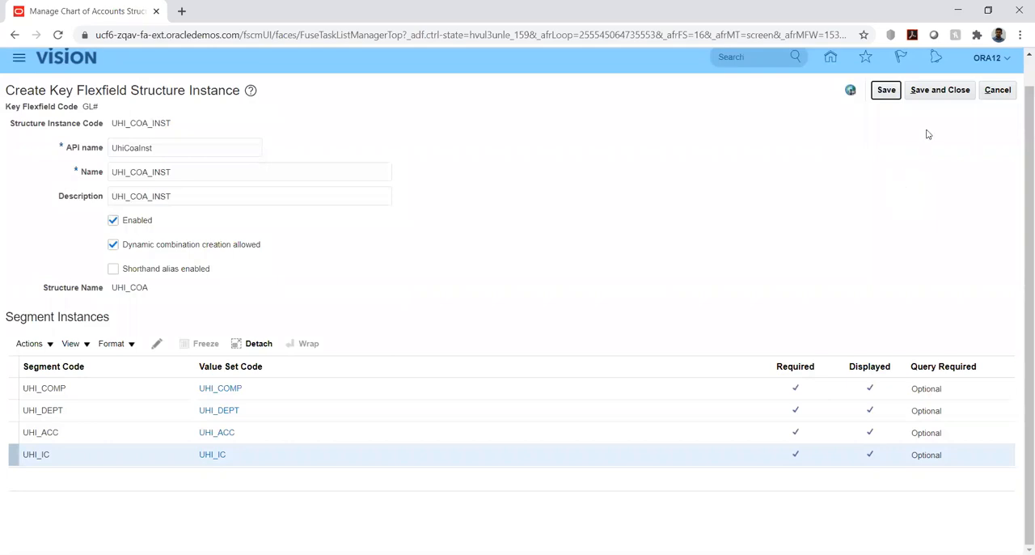
{"action": "left_click", "coordinate": [935, 91]}
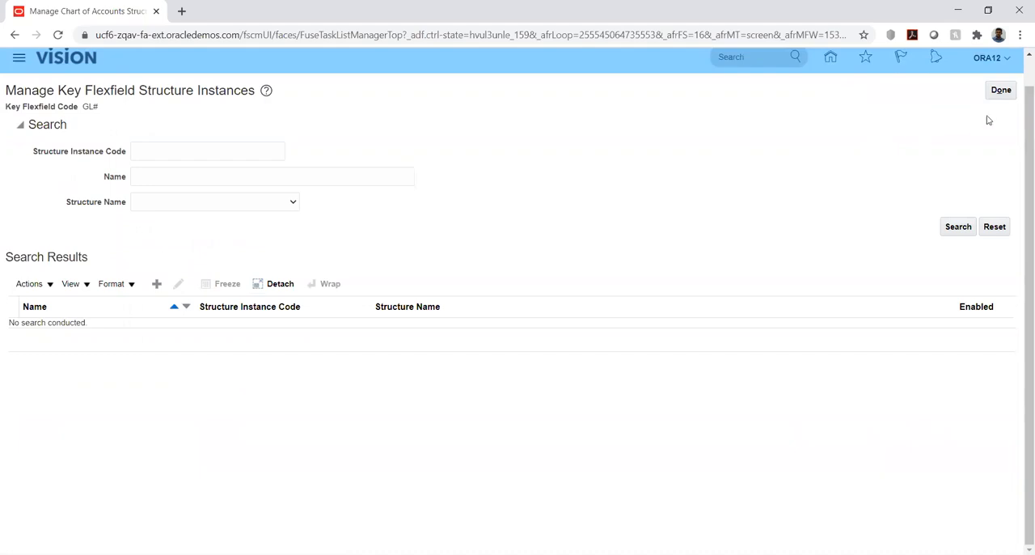
{"action": "left_click", "coordinate": [1002, 94]}
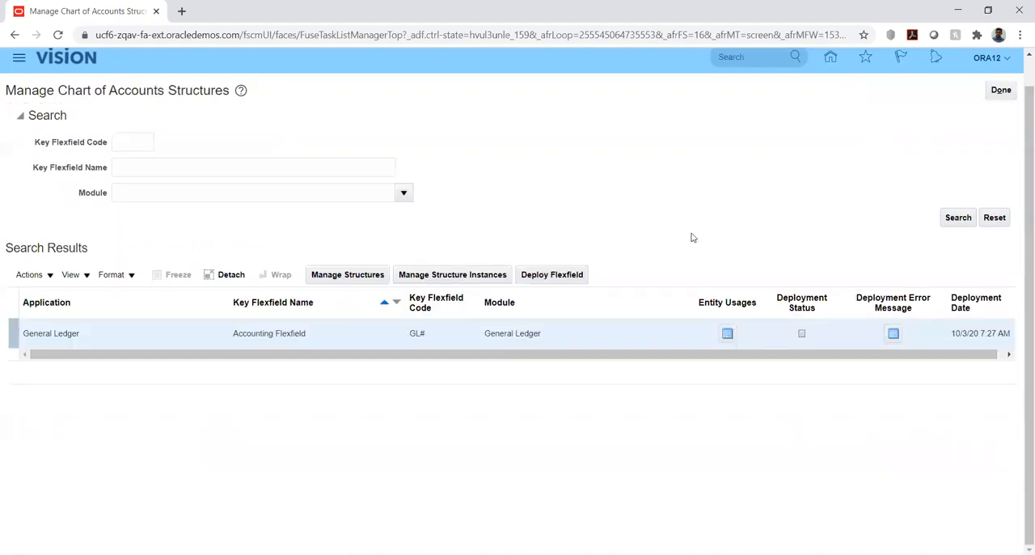
{"action": "left_click", "coordinate": [543, 278]}
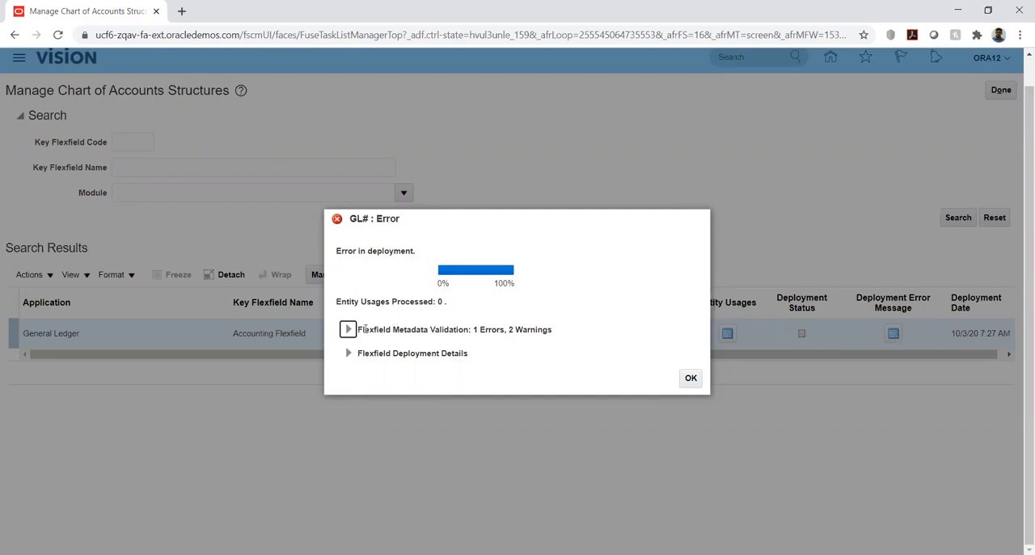
- Examine the Flexfield Metadata Validation details of the GL# deployment and close the report
{"action": "left_click", "coordinate": [348, 329]}
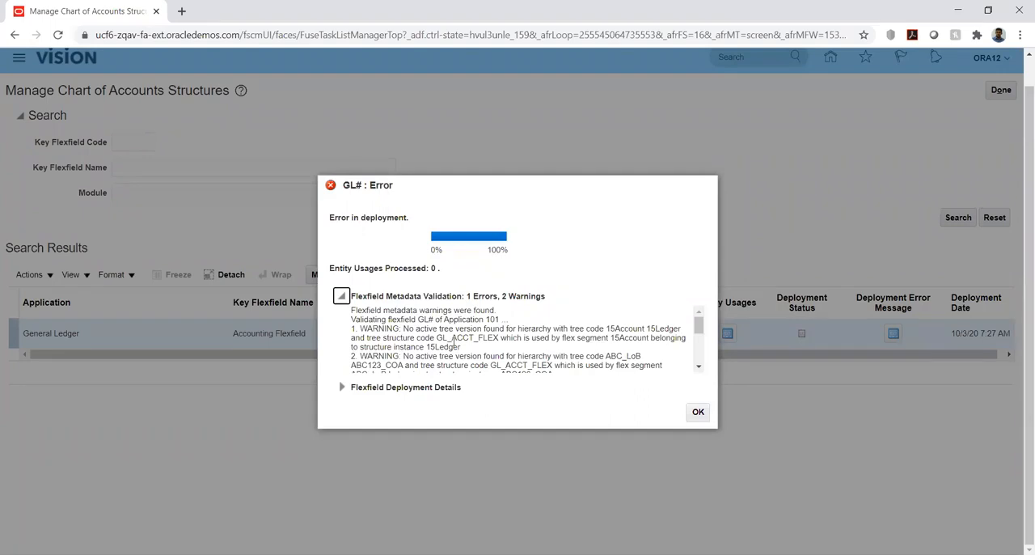
{"action": "left_click", "coordinate": [698, 367]}
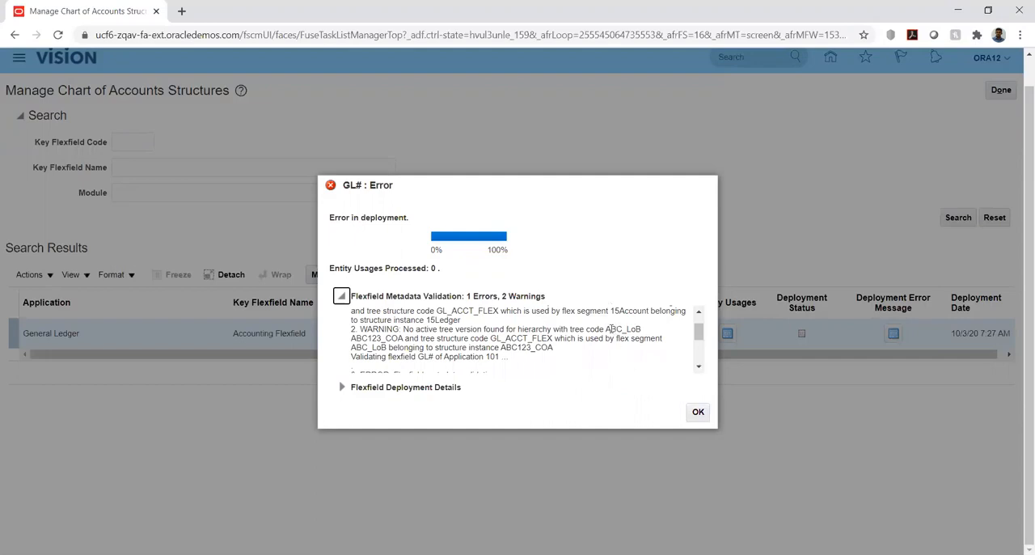
{"action": "left_click", "coordinate": [699, 368]}
{"action": "left_click", "coordinate": [699, 368]}
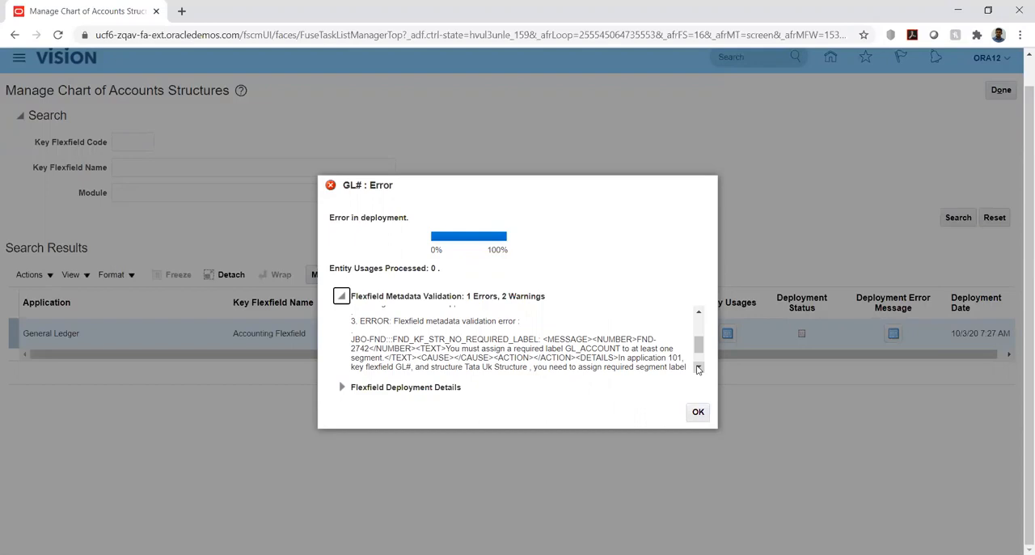
{"action": "left_click", "coordinate": [698, 368]}
{"action": "left_click", "coordinate": [699, 368]}
{"action": "left_click", "coordinate": [698, 314]}
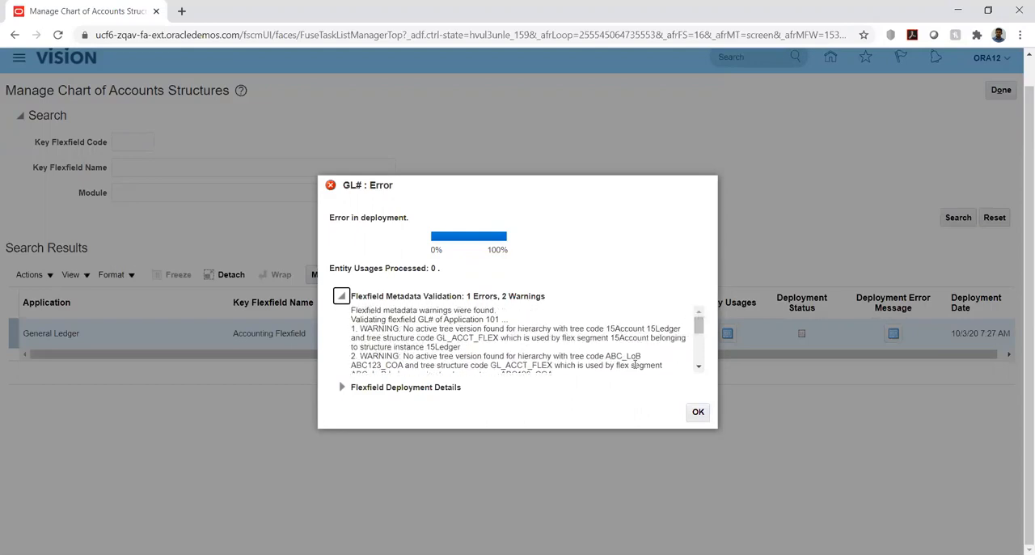
{"action": "double_click", "coordinate": [613, 329]}
{"action": "left_click", "coordinate": [655, 347]}
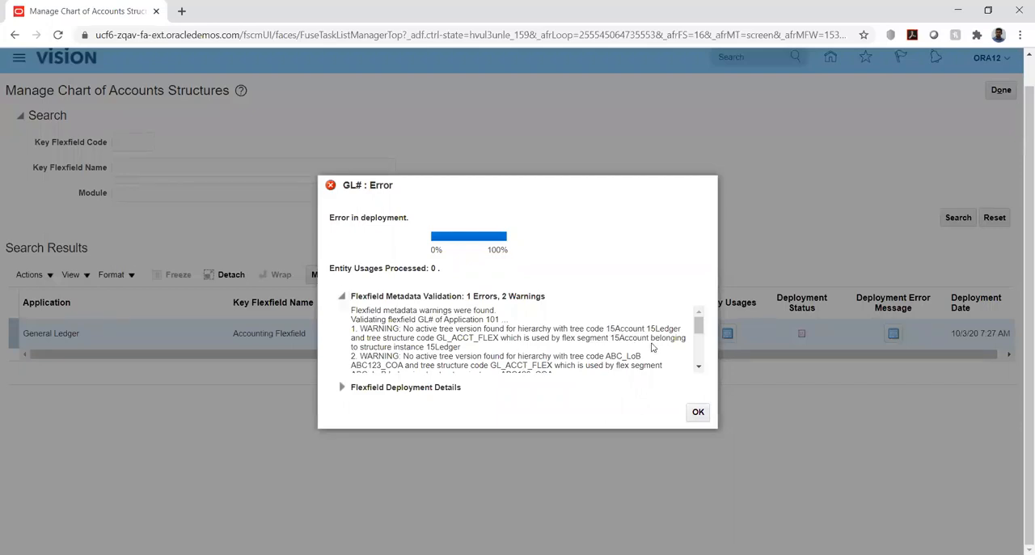
{"action": "left_click", "coordinate": [698, 412]}
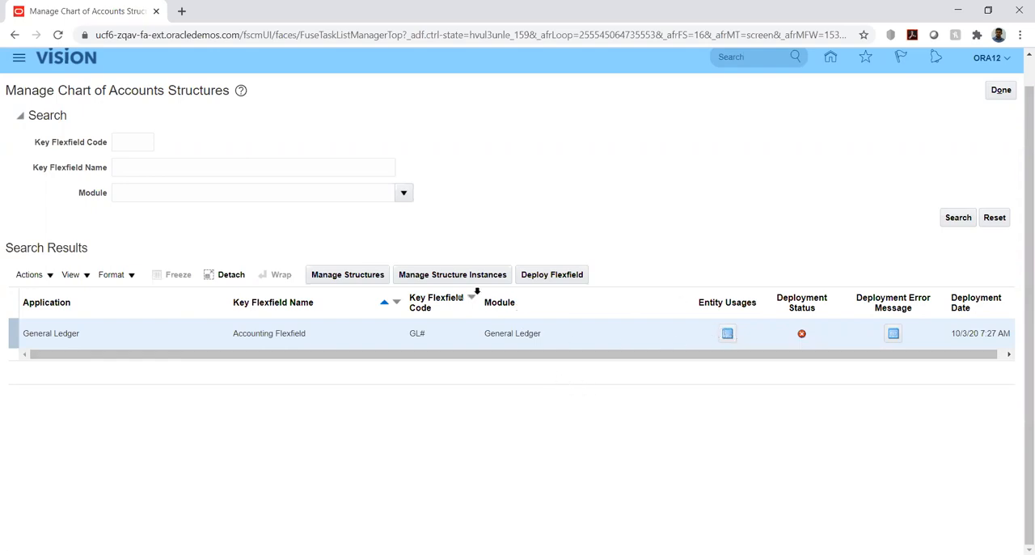
- Search the key flexfield structures for structure code ABC and open ABC123_COA for editing
{"action": "left_click", "coordinate": [364, 275]}
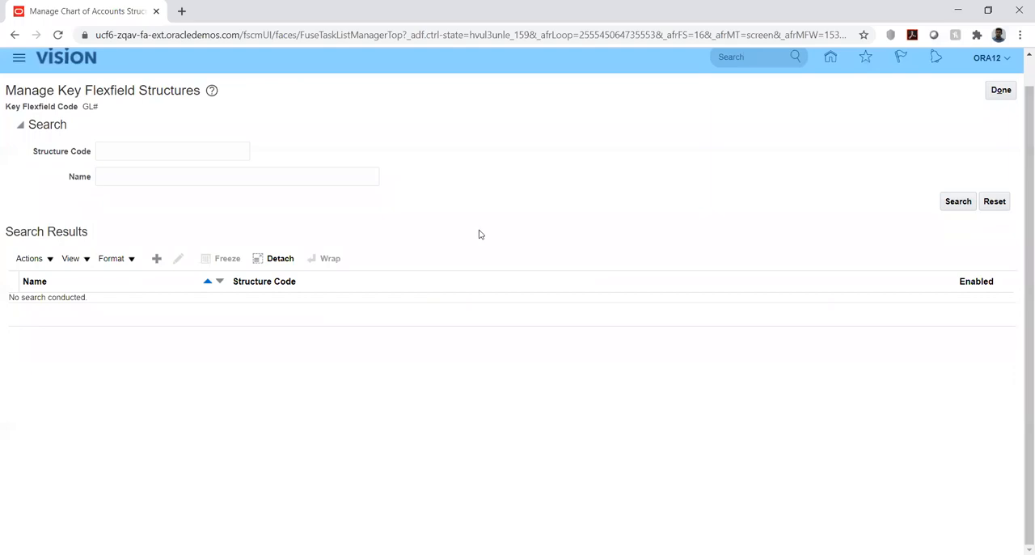
{"action": "left_click", "coordinate": [169, 153]}
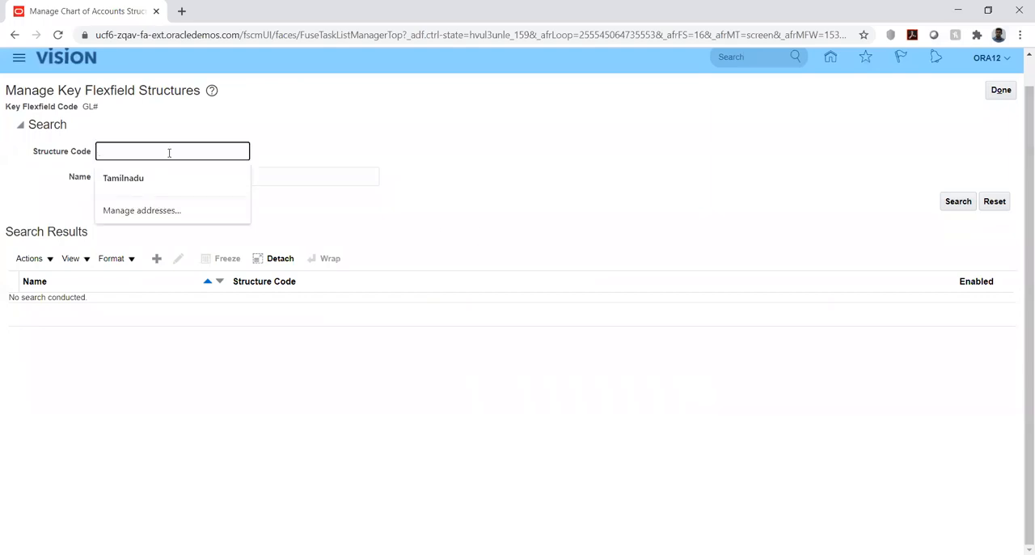
{"action": "type", "text": "ABC"}
{"action": "key", "text": "Return"}
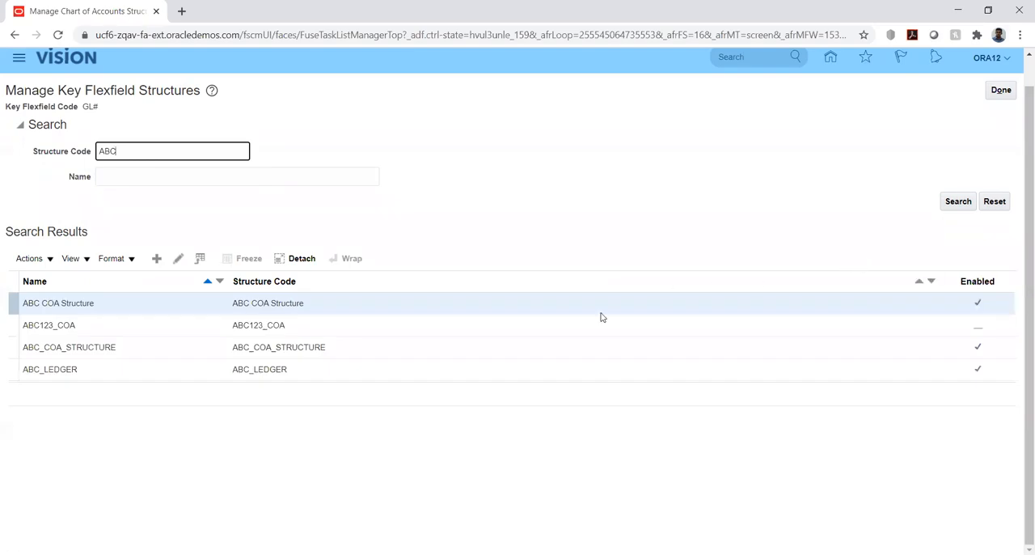
{"action": "left_click", "coordinate": [182, 324]}
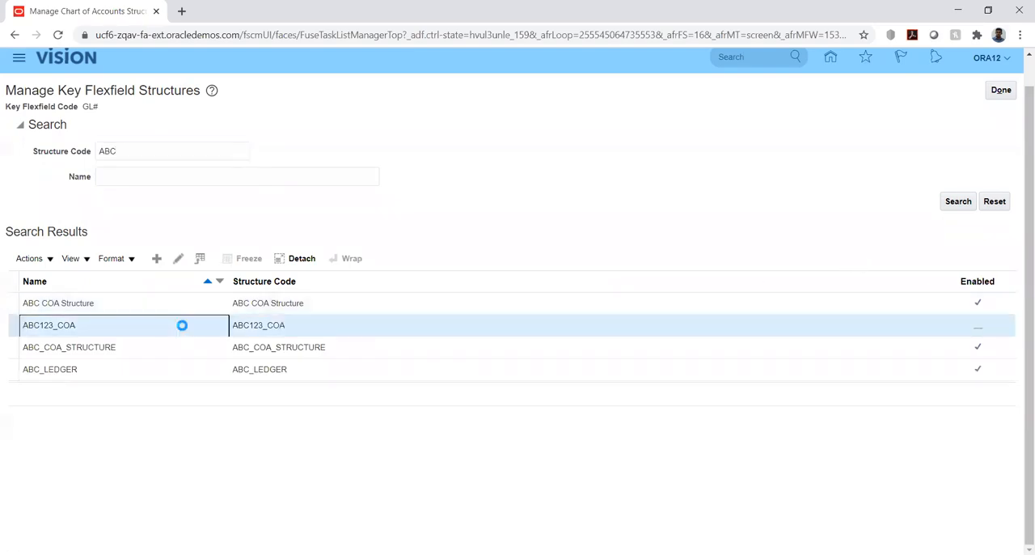
{"action": "left_click", "coordinate": [178, 258]}
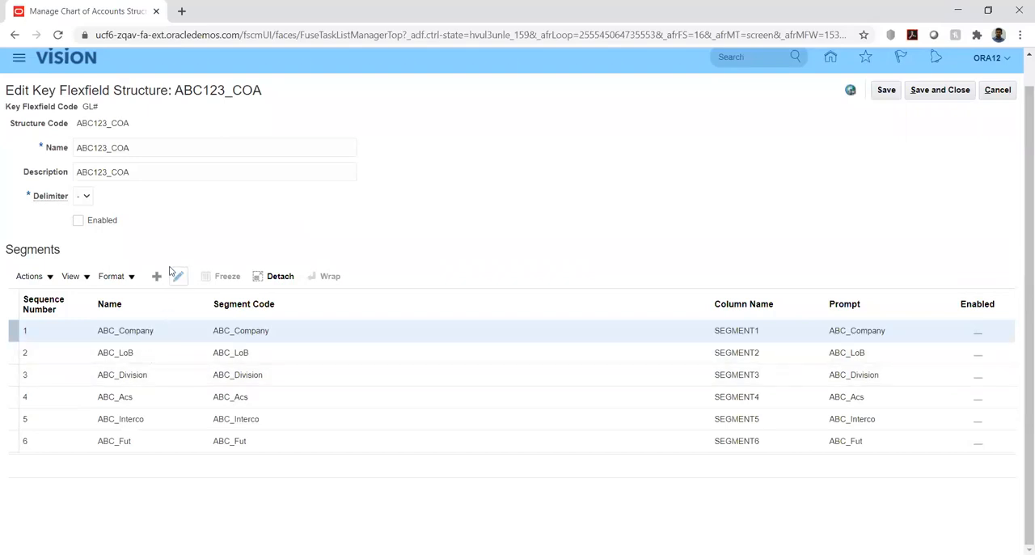
- Enable the ABC_Company segment of the ABC123_COA structure, then save and close the segment
{"action": "left_click", "coordinate": [77, 220]}
{"action": "left_click", "coordinate": [179, 276]}
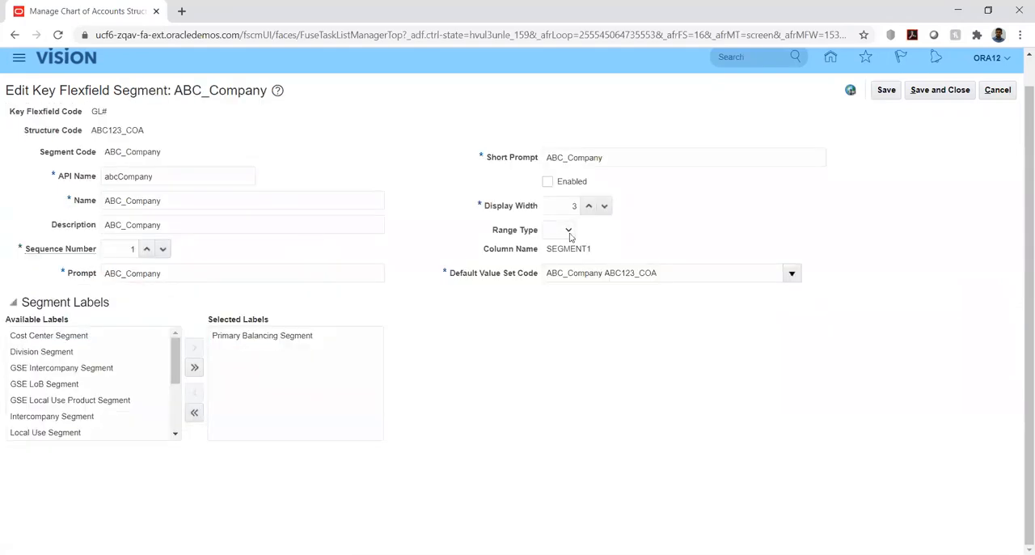
{"action": "left_click", "coordinate": [548, 181]}
{"action": "left_click", "coordinate": [936, 90]}
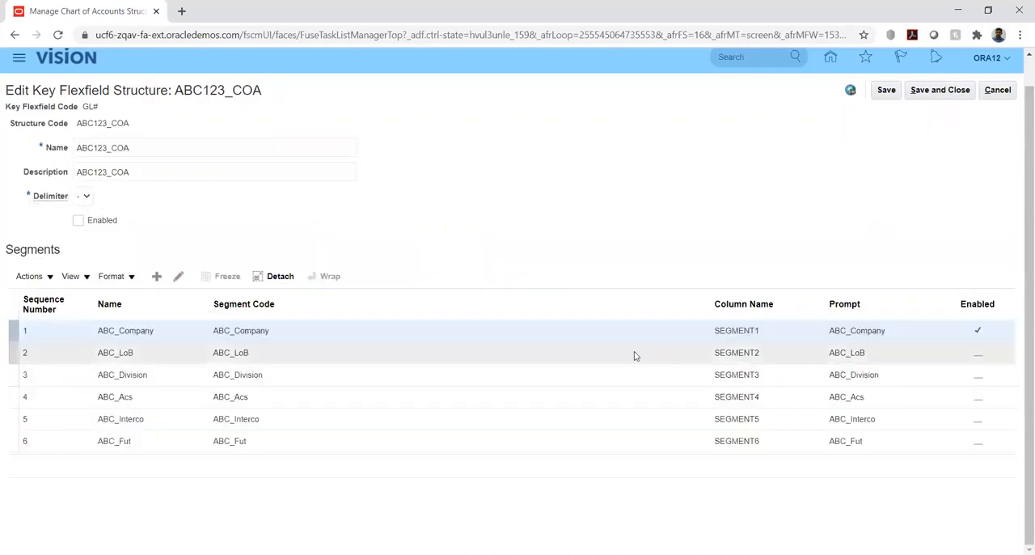
- Enable the ABC_LoB segment of the ABC123_COA structure, saving and closing the segment
{"action": "left_click", "coordinate": [634, 353]}
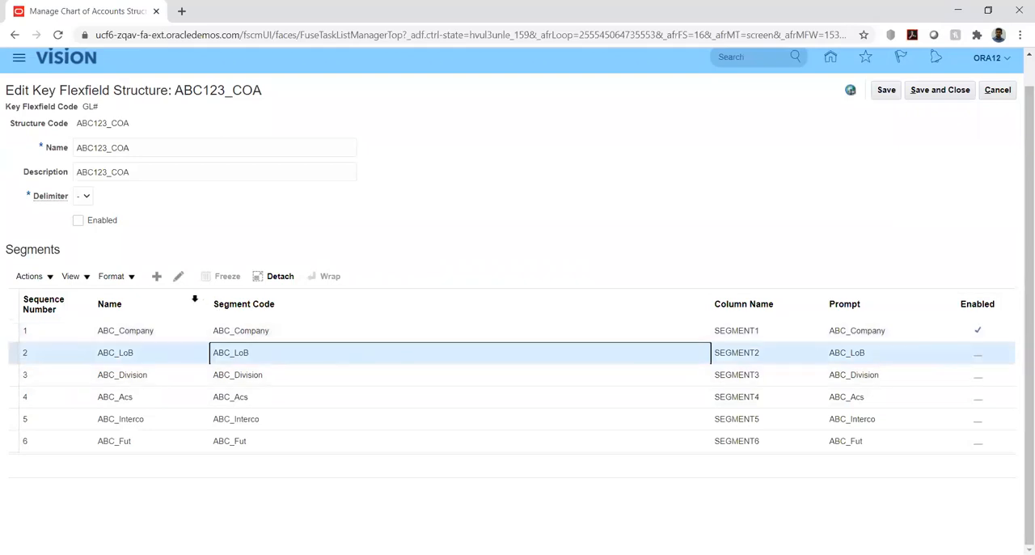
{"action": "left_click", "coordinate": [78, 221]}
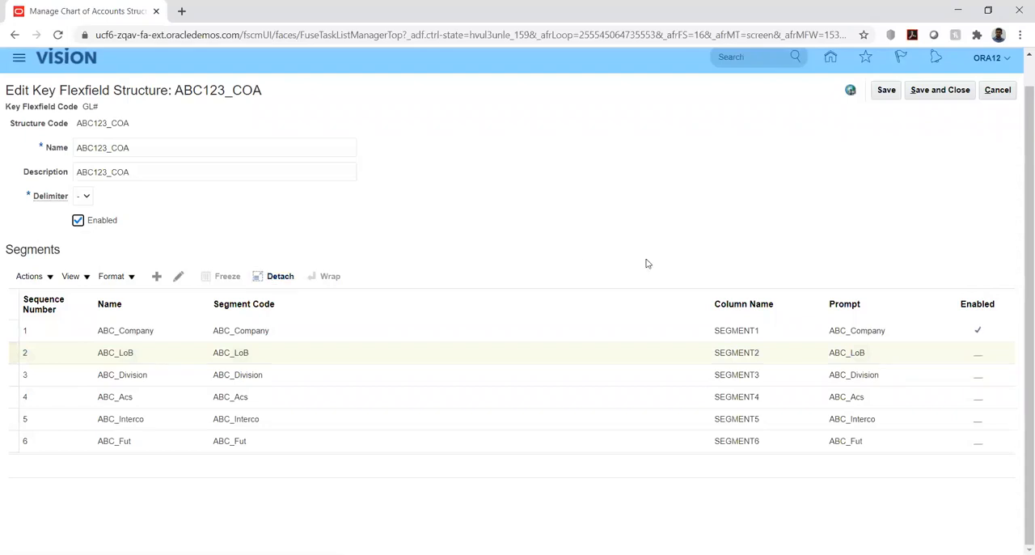
{"action": "left_click", "coordinate": [179, 276]}
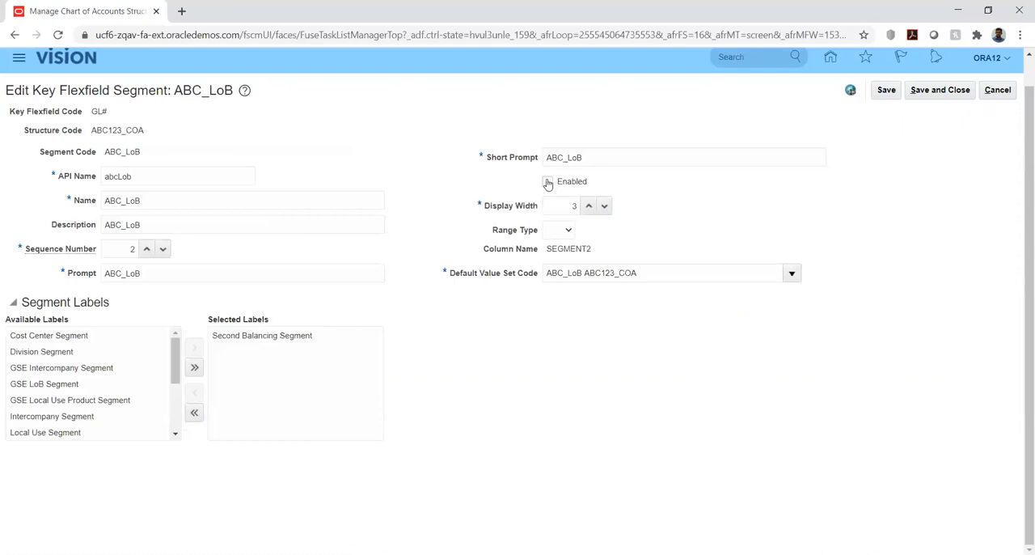
{"action": "left_click", "coordinate": [547, 182]}
{"action": "left_click", "coordinate": [887, 93]}
{"action": "left_click", "coordinate": [941, 90]}
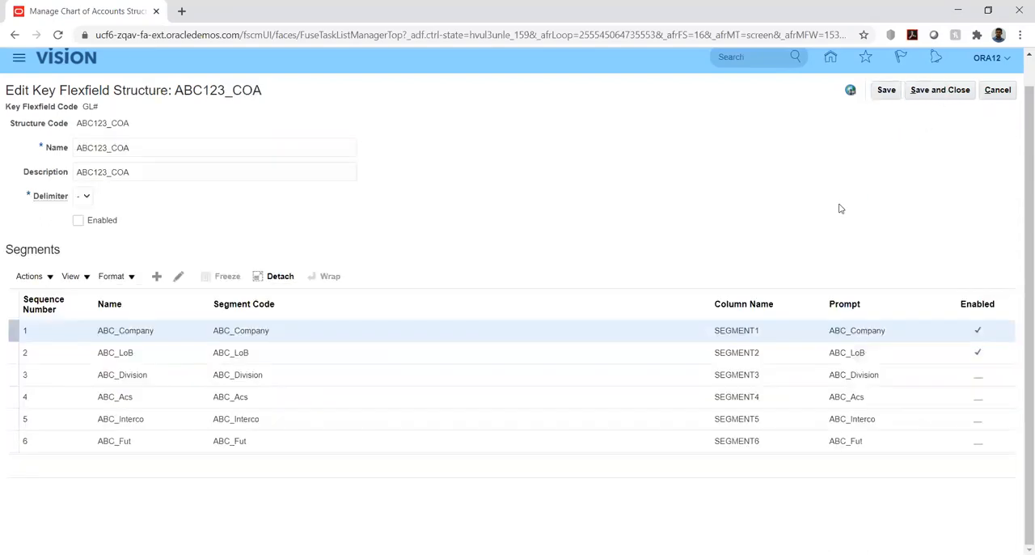
- Enable the ABC_Division segment of the ABC123_COA structure, saving and closing the segment
{"action": "left_click", "coordinate": [160, 379]}
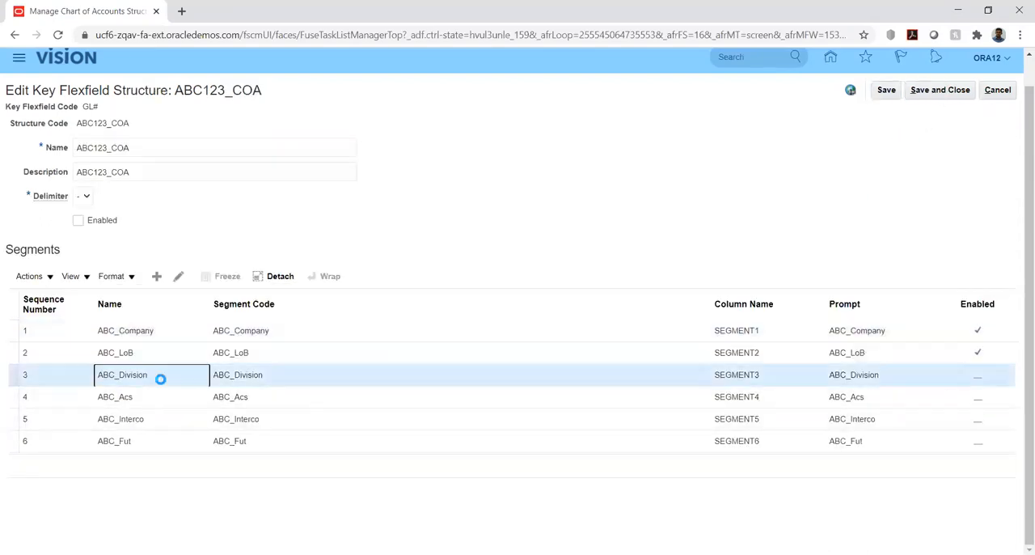
{"action": "left_click", "coordinate": [77, 225]}
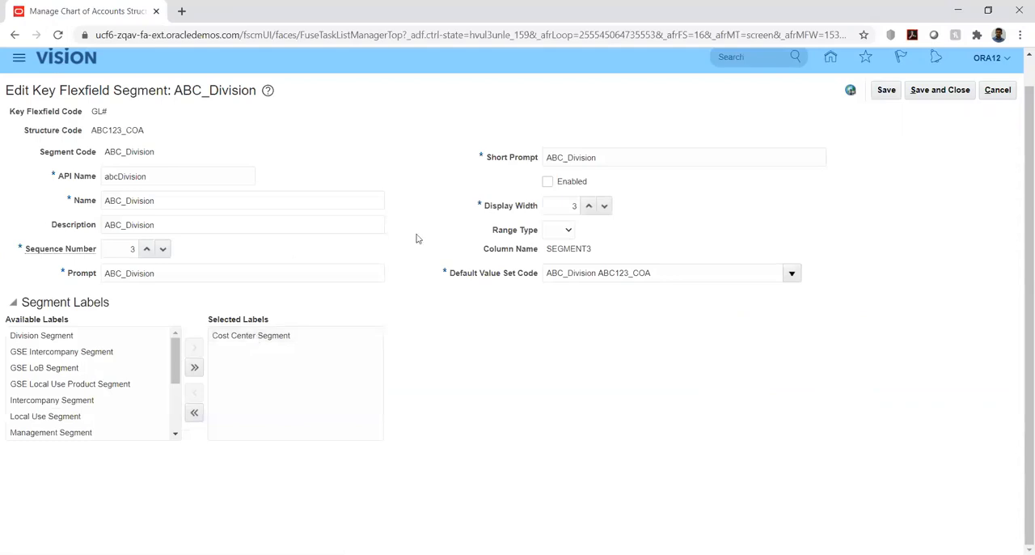
{"action": "left_click", "coordinate": [547, 182]}
{"action": "left_click", "coordinate": [886, 91]}
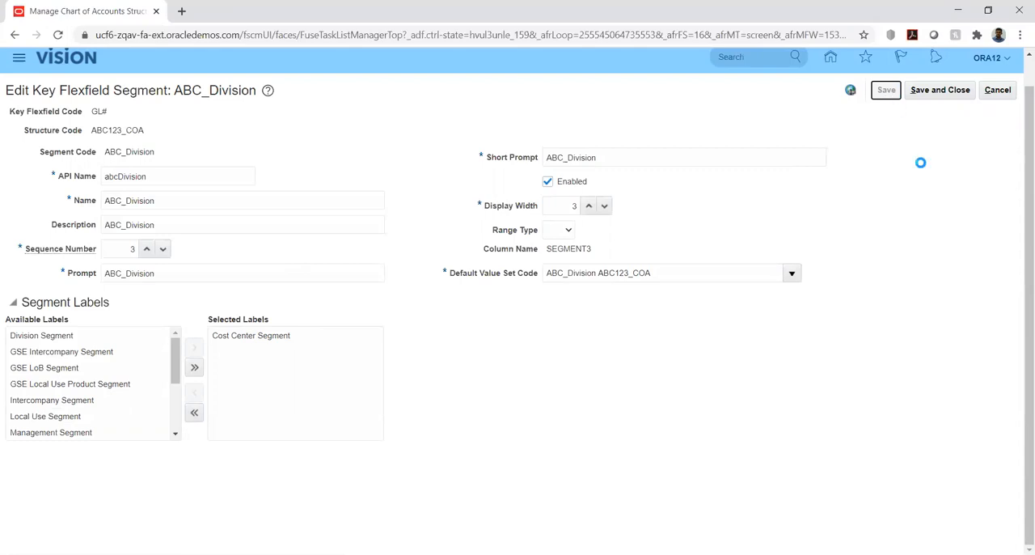
{"action": "left_click", "coordinate": [932, 91]}
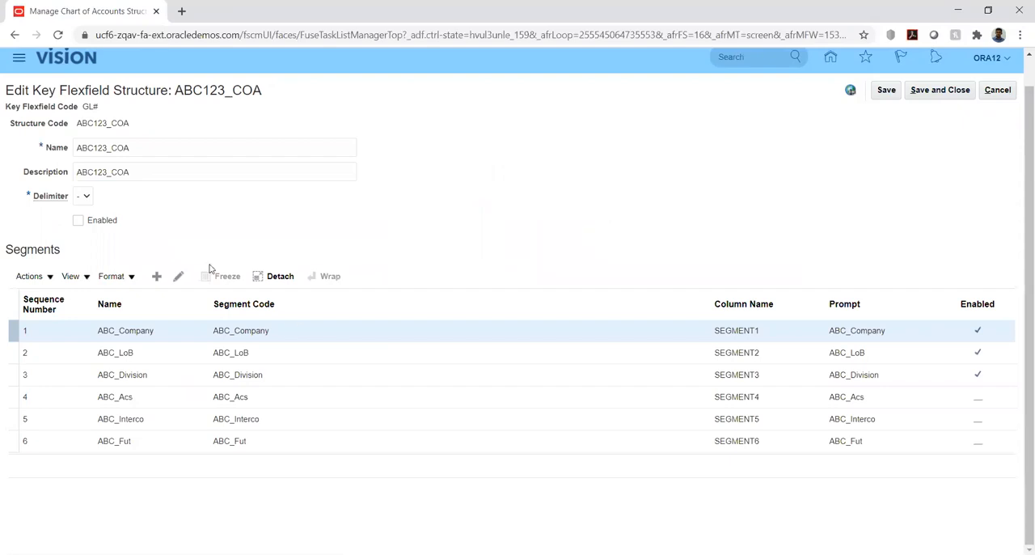
- Mark the ABC123_COA structure itself as Enabled and save it
{"action": "left_click_drag", "start_coordinate": [74, 216], "coordinate": [714, 242]}
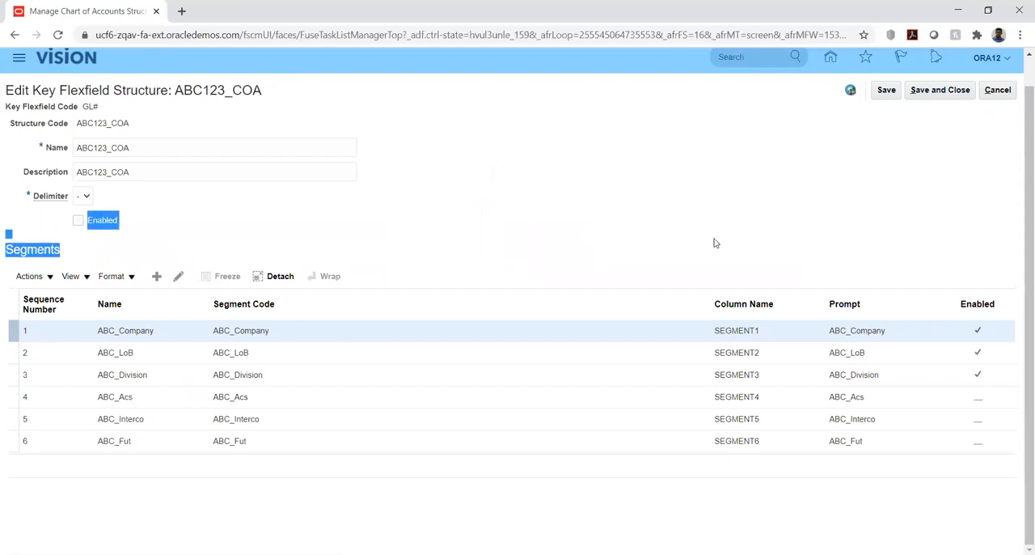
{"action": "left_click", "coordinate": [496, 255]}
{"action": "left_click", "coordinate": [77, 221]}
{"action": "left_click", "coordinate": [888, 89]}
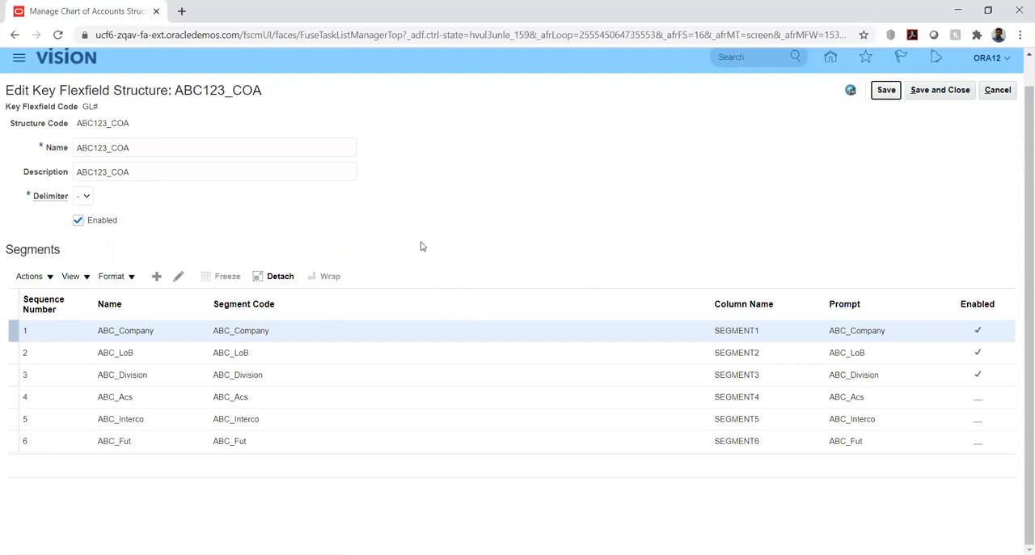
- Enable the ABC_Acs segment of the ABC123_COA structure, saving and closing the segment
{"action": "left_click", "coordinate": [162, 405]}
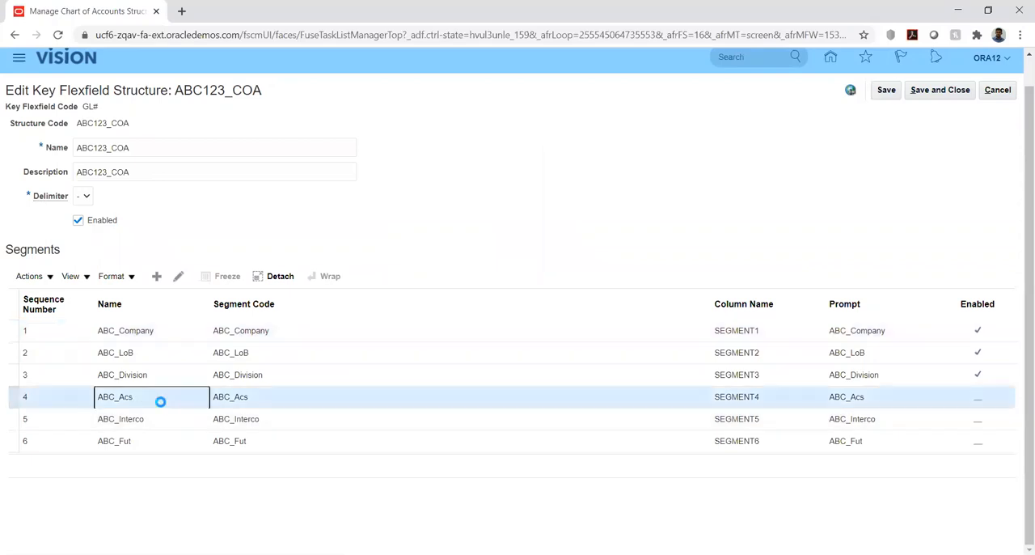
{"action": "left_click", "coordinate": [179, 278]}
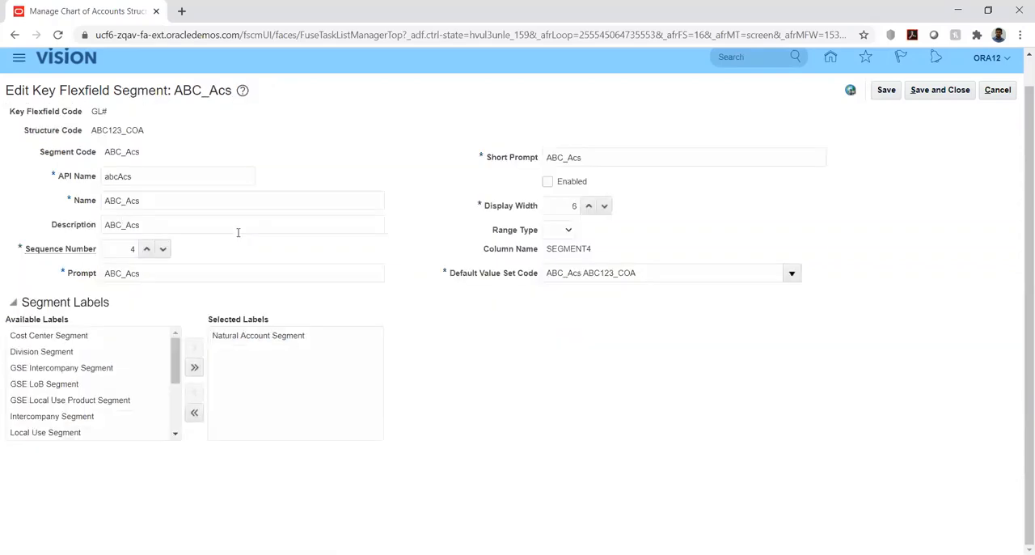
{"action": "left_click", "coordinate": [548, 183]}
{"action": "left_click", "coordinate": [887, 92]}
{"action": "left_click", "coordinate": [938, 91]}
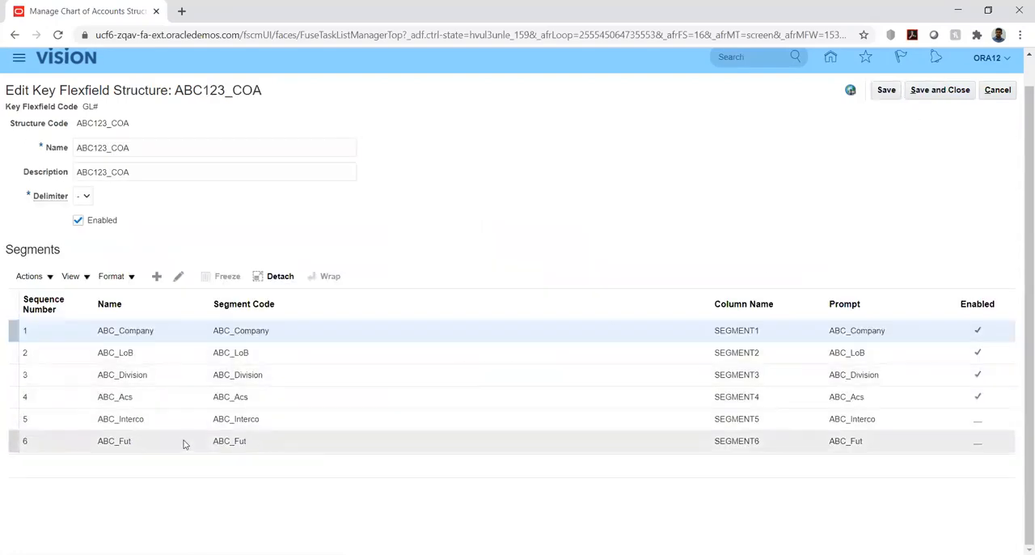
- Enable the ABC_Interco segment of the ABC123_COA structure, saving and closing the segment
{"action": "left_click", "coordinate": [158, 425]}
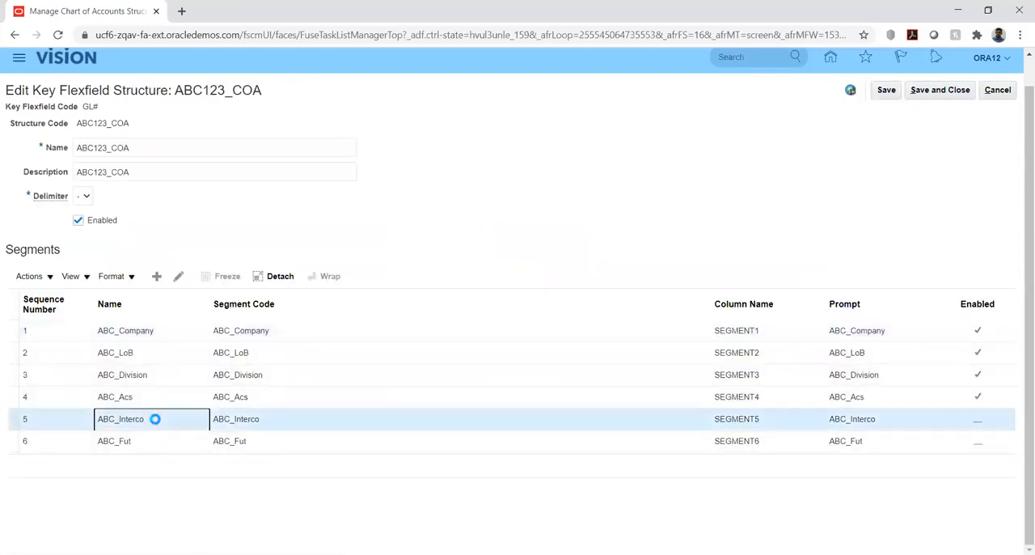
{"action": "left_click", "coordinate": [179, 278]}
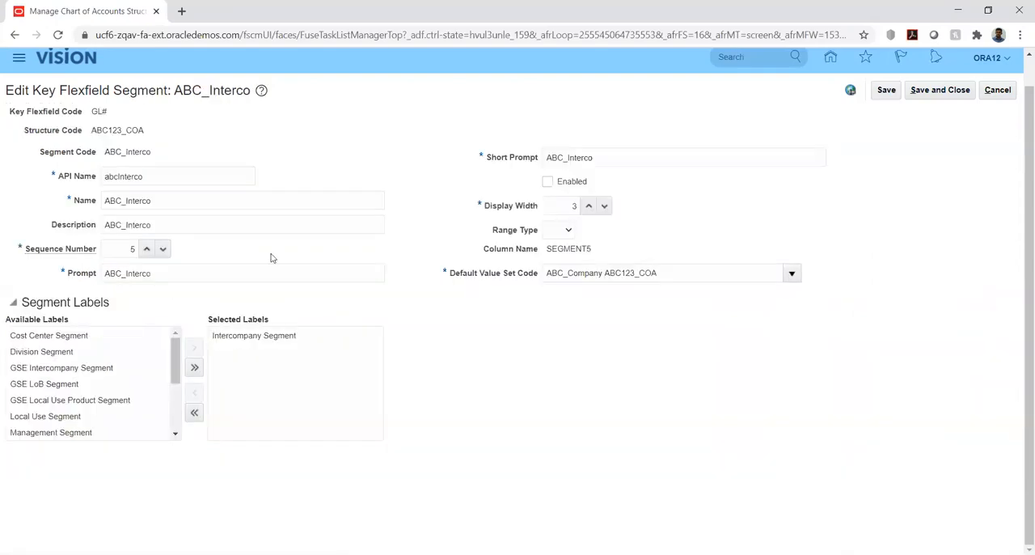
{"action": "left_click", "coordinate": [548, 182]}
{"action": "left_click", "coordinate": [926, 94]}
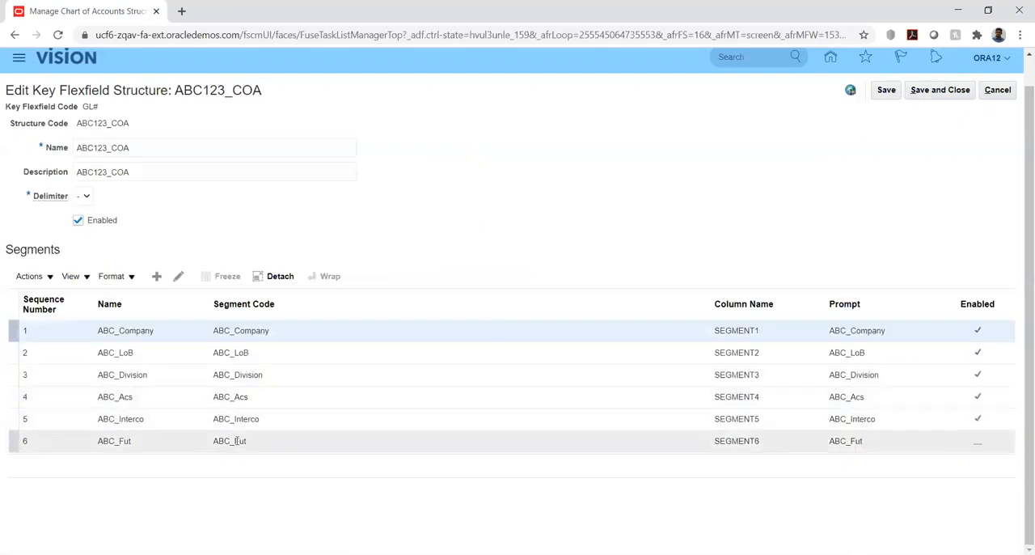
- Enable the ABC_Fut segment, then save and close the ABC123_COA structure and return to the chart of accounts structures page
{"action": "left_click", "coordinate": [182, 441]}
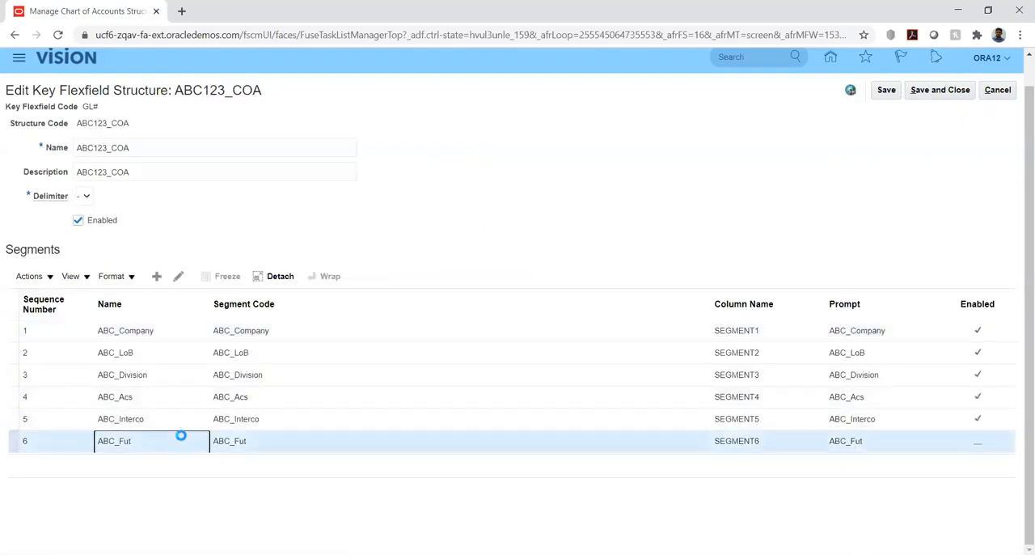
{"action": "left_click", "coordinate": [178, 277]}
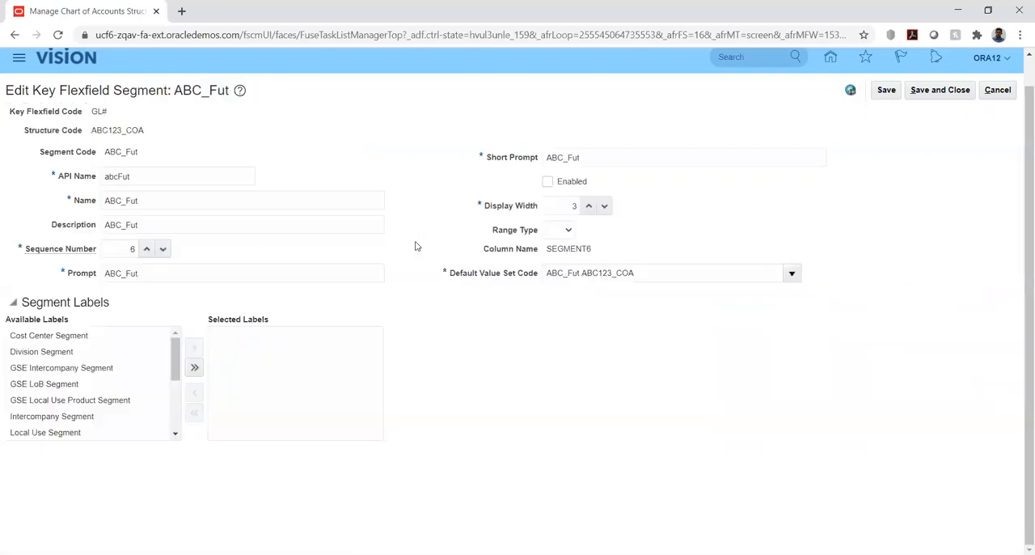
{"action": "left_click", "coordinate": [548, 182]}
{"action": "left_click", "coordinate": [928, 91]}
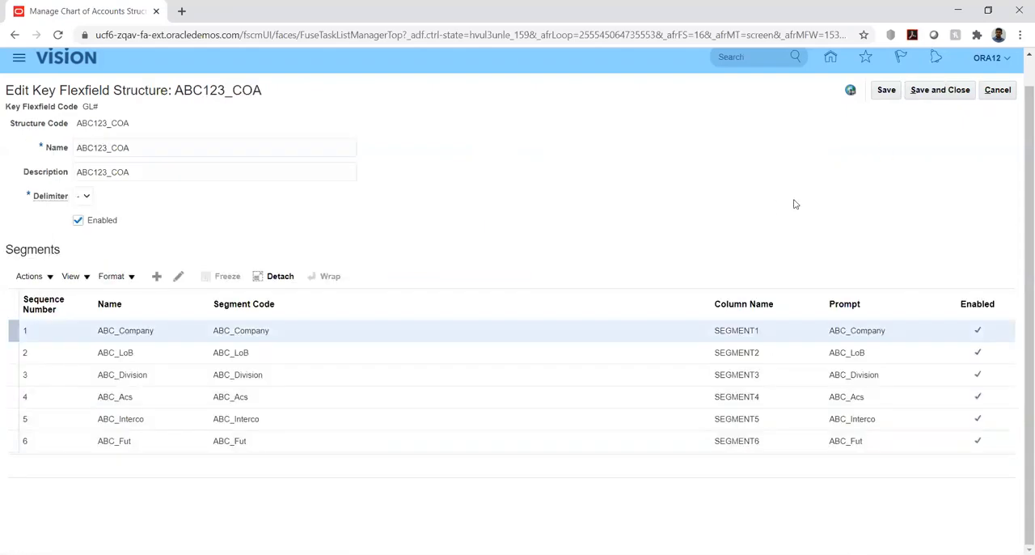
{"action": "left_click", "coordinate": [930, 95]}
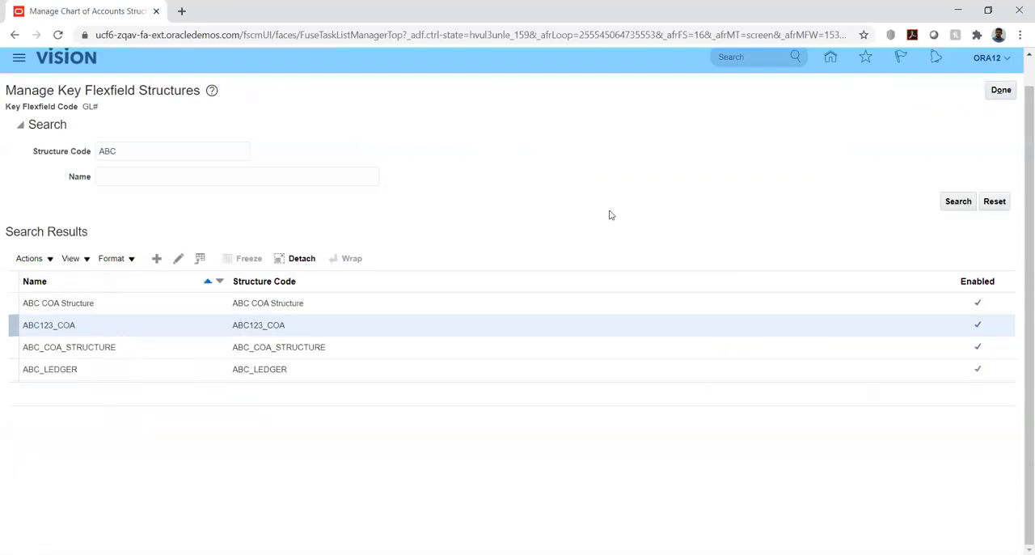
{"action": "left_click", "coordinate": [1001, 91]}
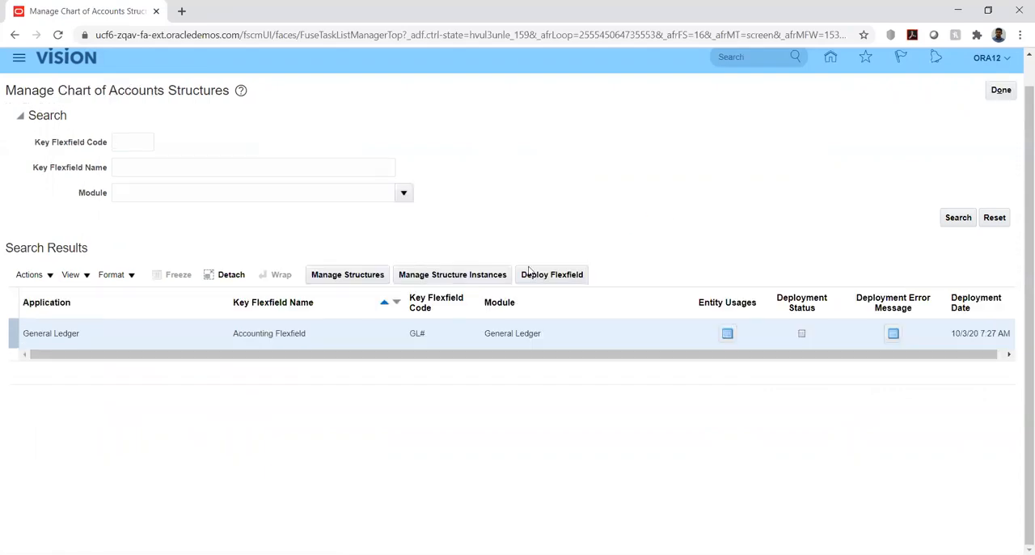
- Search the Accounting Flexfield's structure instances for the instance code ABC
{"action": "left_click", "coordinate": [453, 275]}
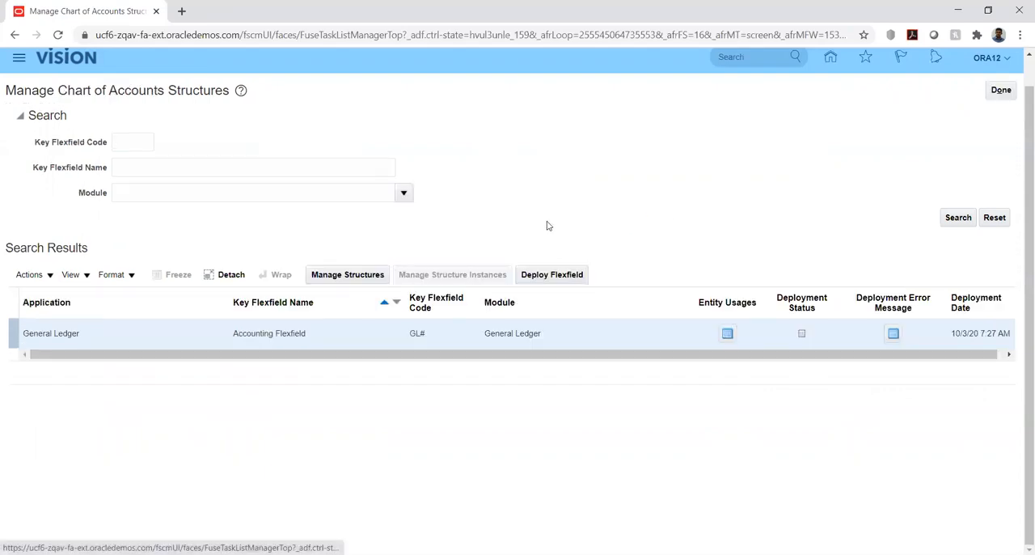
{"action": "left_click", "coordinate": [242, 149]}
{"action": "type", "text": "A"}
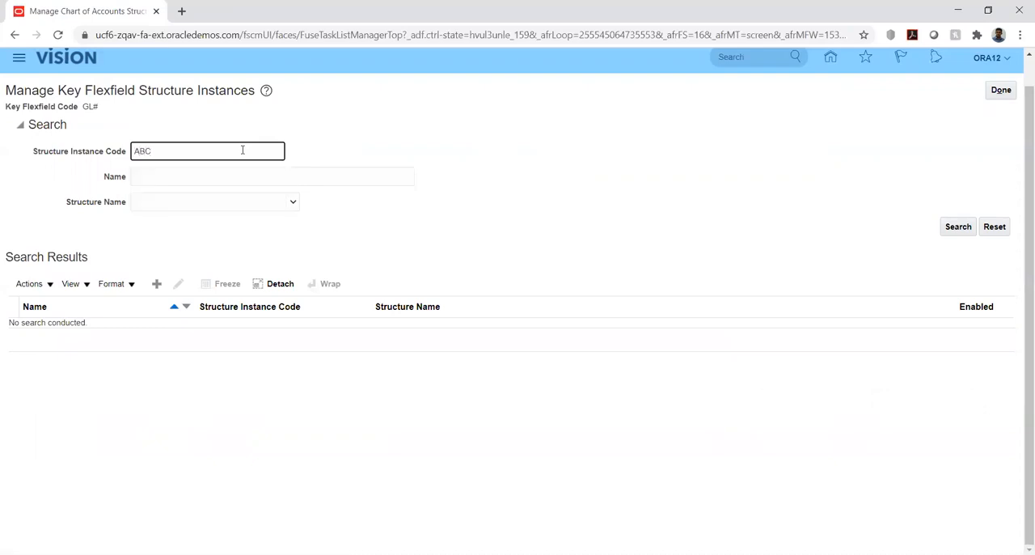
{"action": "type", "text": "BC"}
{"action": "key", "text": "Return"}
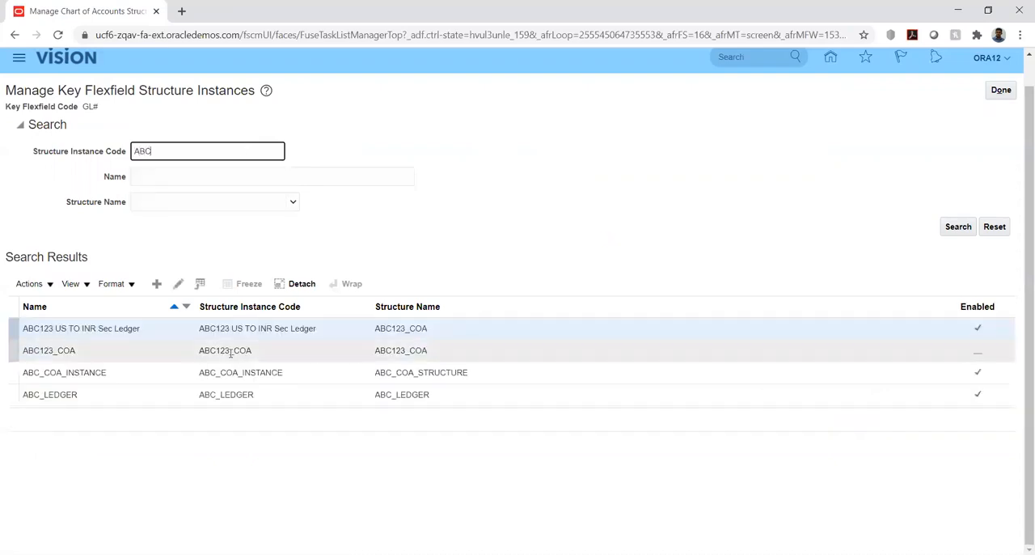
- Enable the ABC123_COA structure instance, save and close it, and return to the chart of accounts structures page
{"action": "left_click", "coordinate": [137, 349]}
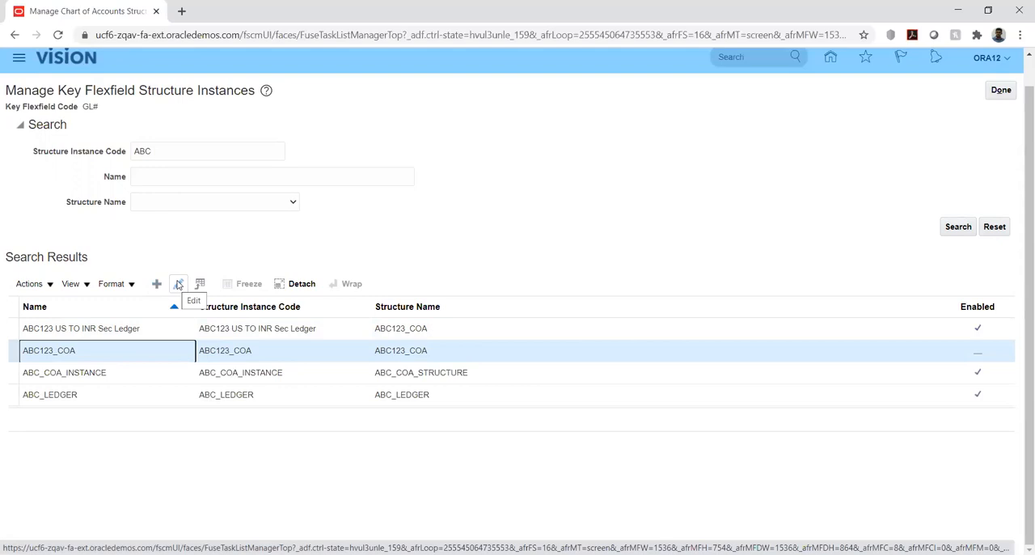
{"action": "left_click", "coordinate": [178, 285]}
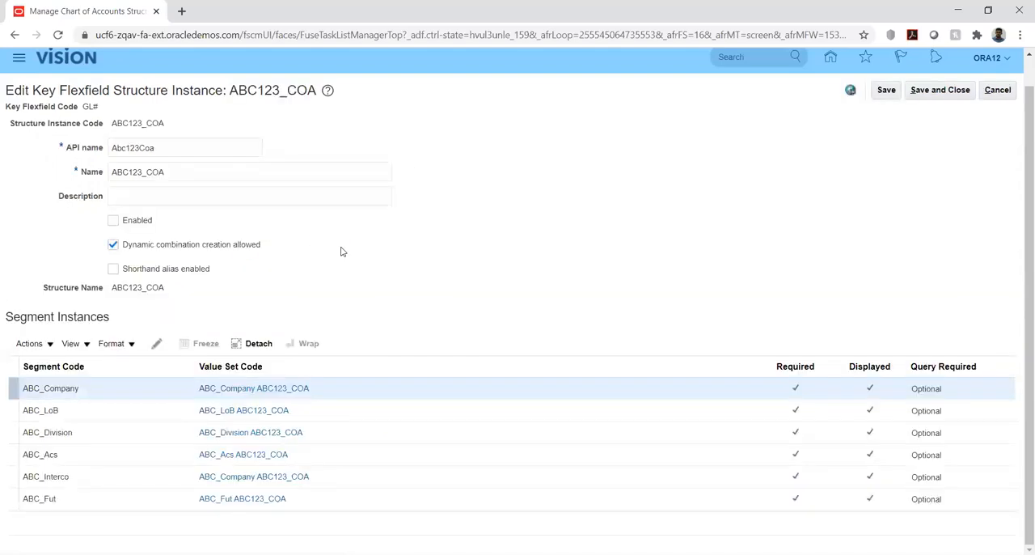
{"action": "left_click", "coordinate": [113, 222]}
{"action": "left_click", "coordinate": [939, 91]}
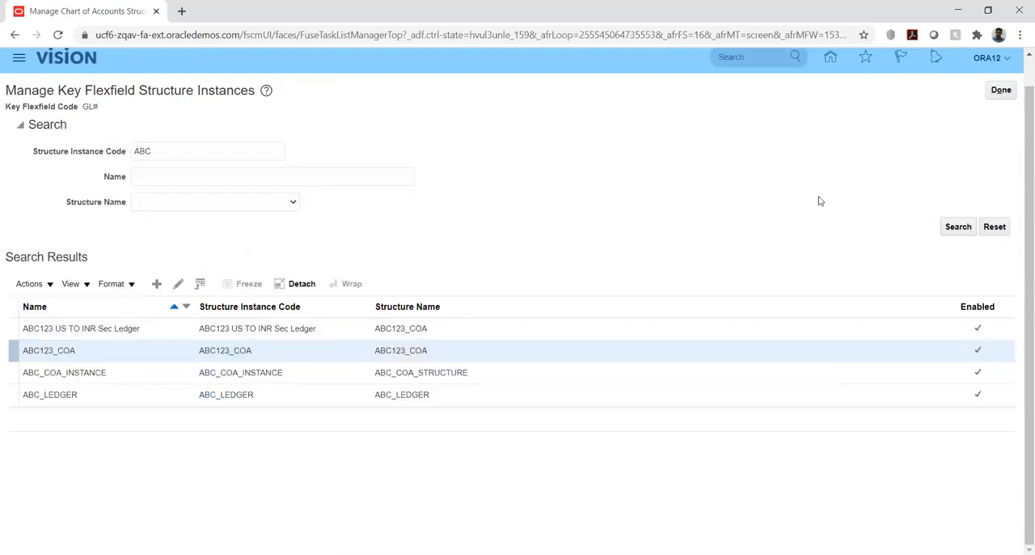
{"action": "left_click", "coordinate": [1000, 91]}
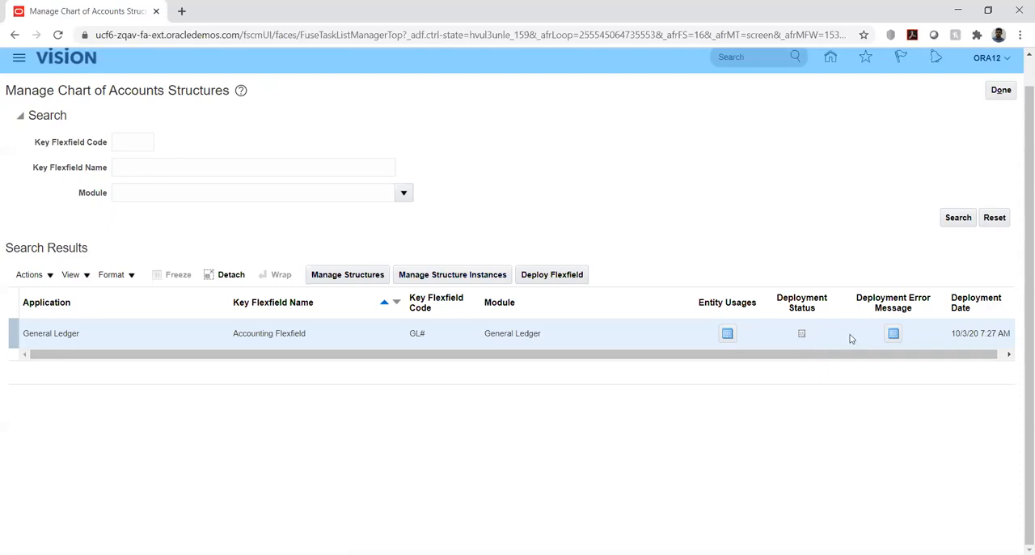
- Check the Accounting Flexfield's deployment error message, close it, and deploy the flexfield
{"action": "left_click", "coordinate": [893, 334]}
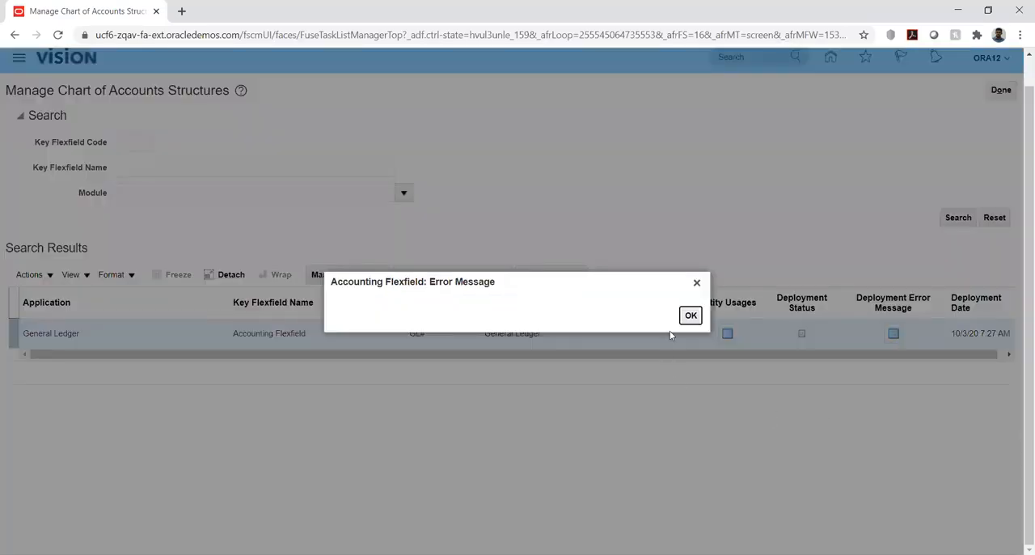
{"action": "left_click", "coordinate": [690, 317]}
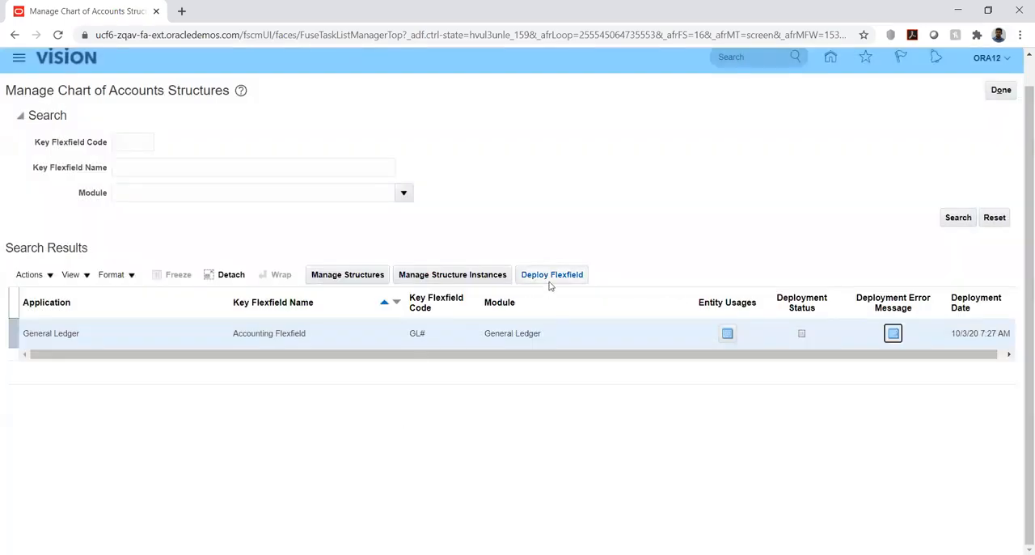
{"action": "left_click", "coordinate": [553, 277]}
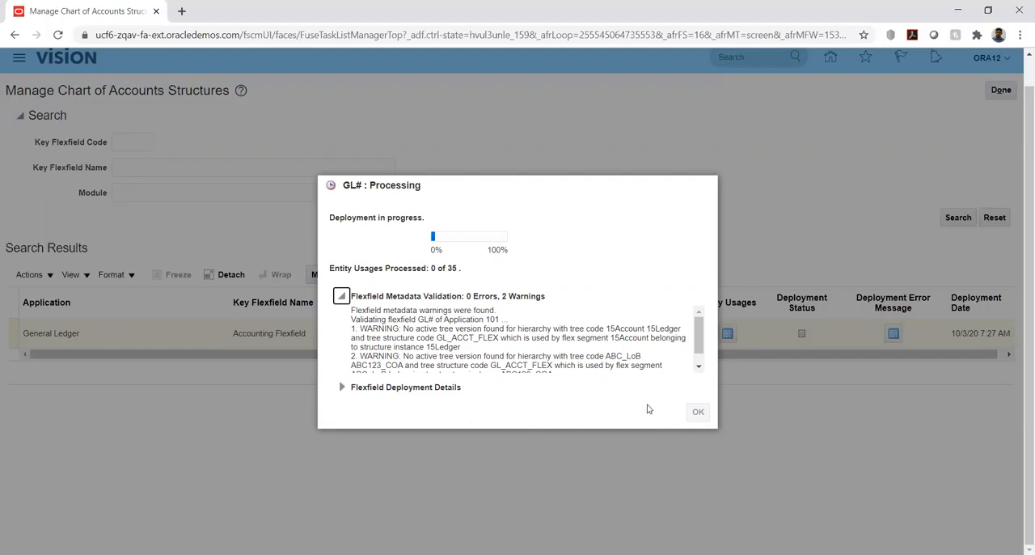
- Examine the flexfield metadata validation messages and read through the flexfield deployment details log while the GL# deployment runs
{"action": "left_click", "coordinate": [699, 369]}
{"action": "left_click", "coordinate": [340, 388]}
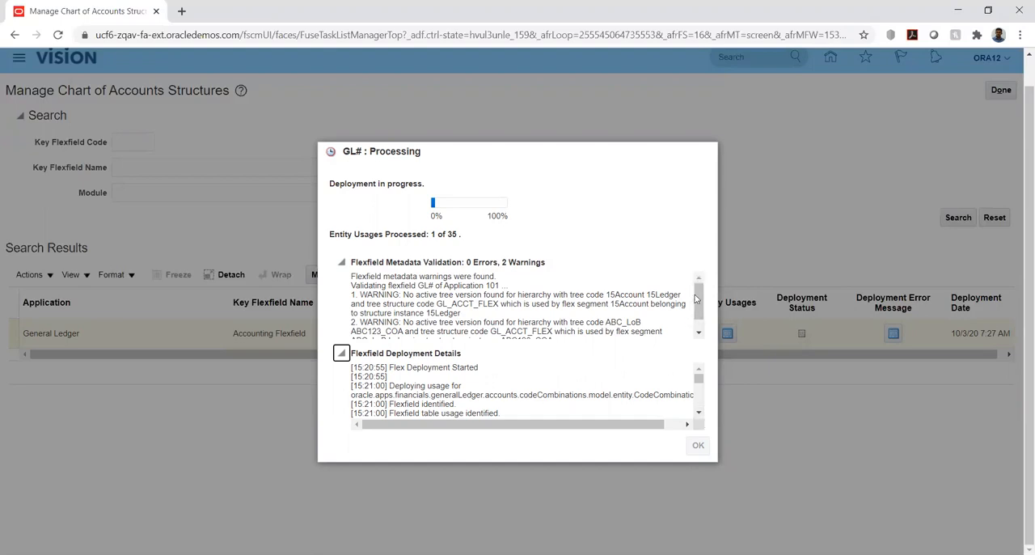
{"action": "left_click", "coordinate": [699, 333]}
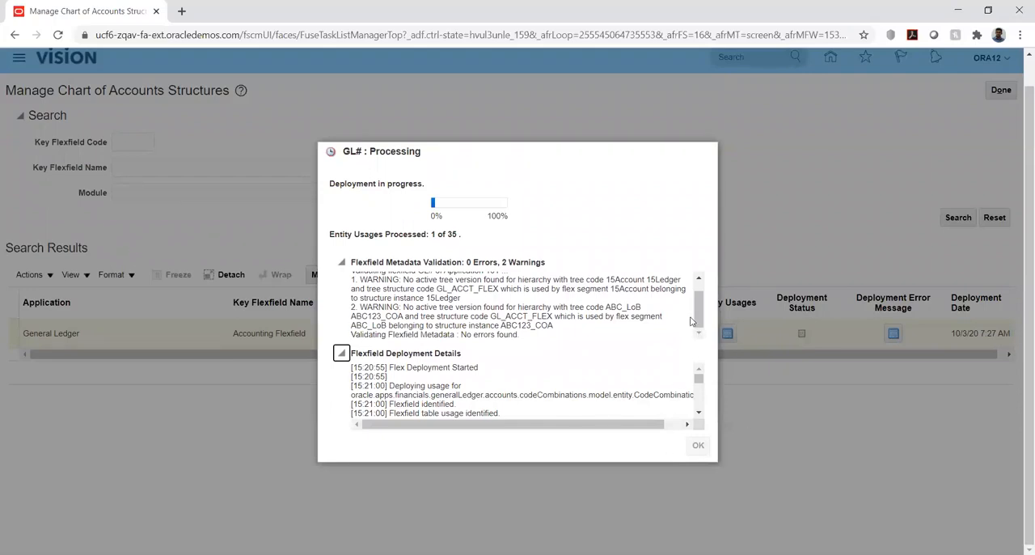
{"action": "left_click", "coordinate": [700, 280]}
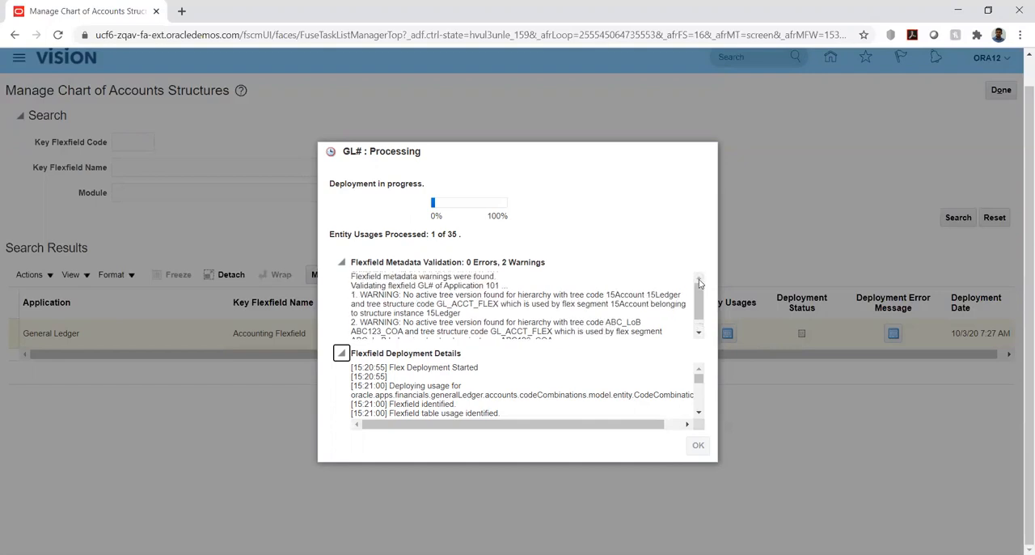
{"action": "left_click", "coordinate": [701, 415]}
{"action": "left_click", "coordinate": [701, 415]}
{"action": "left_click", "coordinate": [701, 415]}
{"action": "left_click", "coordinate": [701, 415]}
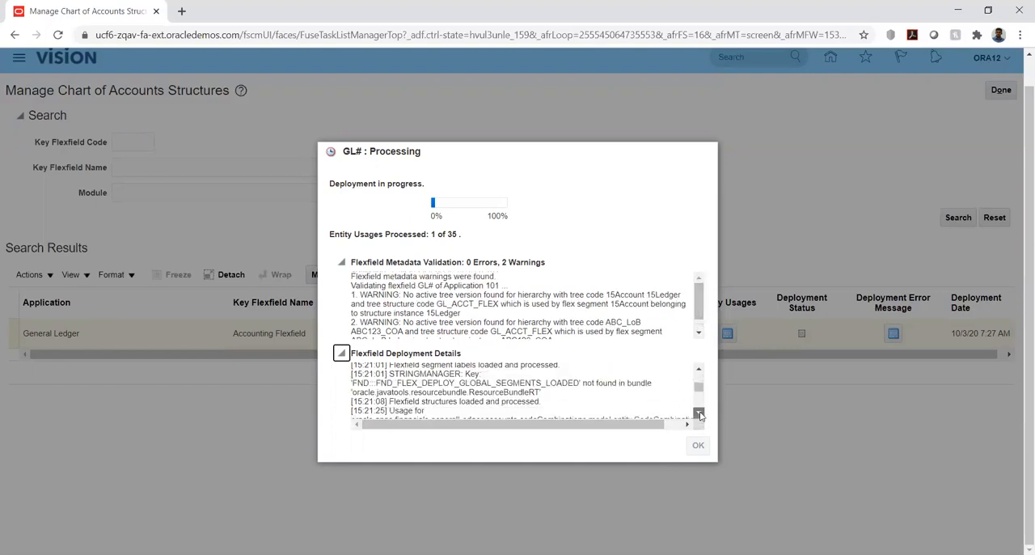
{"action": "left_click", "coordinate": [701, 416]}
{"action": "left_click", "coordinate": [701, 415]}
{"action": "left_click", "coordinate": [701, 416]}
{"action": "left_click", "coordinate": [700, 415]}
{"action": "left_click", "coordinate": [700, 415]}
{"action": "left_click", "coordinate": [701, 415]}
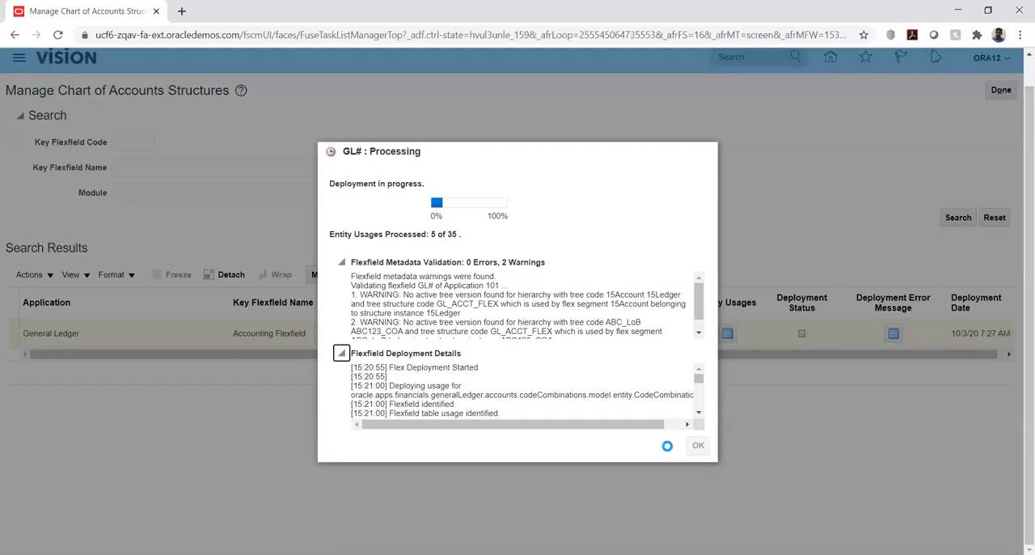
- Reread the complete list of metadata validation warnings for the GL# flexfield deployment
{"action": "left_click", "coordinate": [699, 334]}
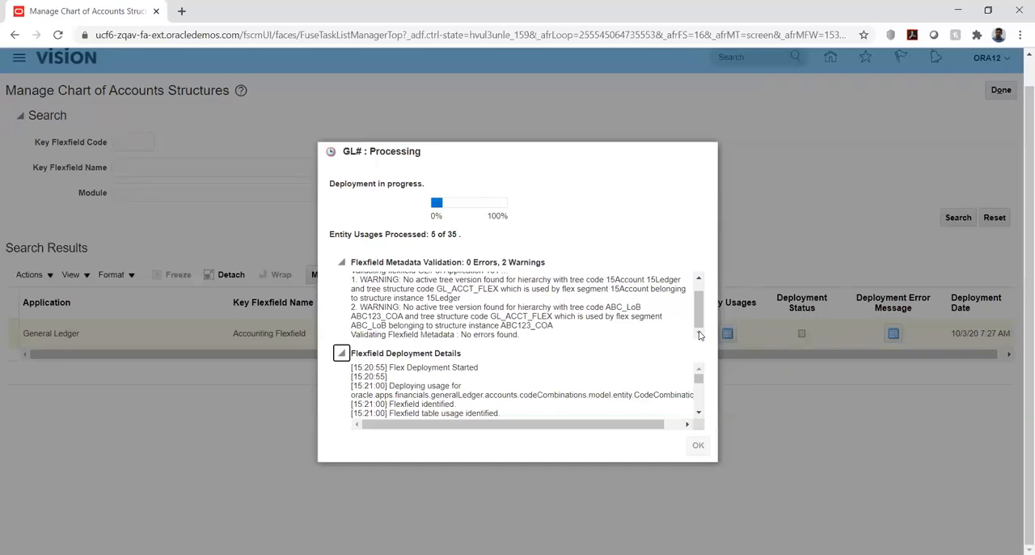
{"action": "left_click_drag", "start_coordinate": [700, 303], "coordinate": [701, 263]}
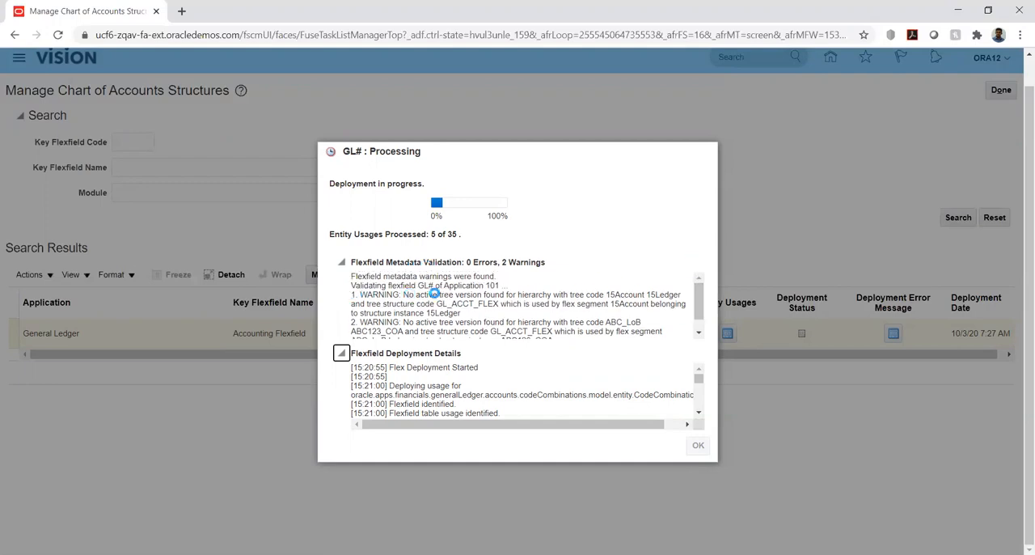
{"action": "left_click", "coordinate": [698, 334]}
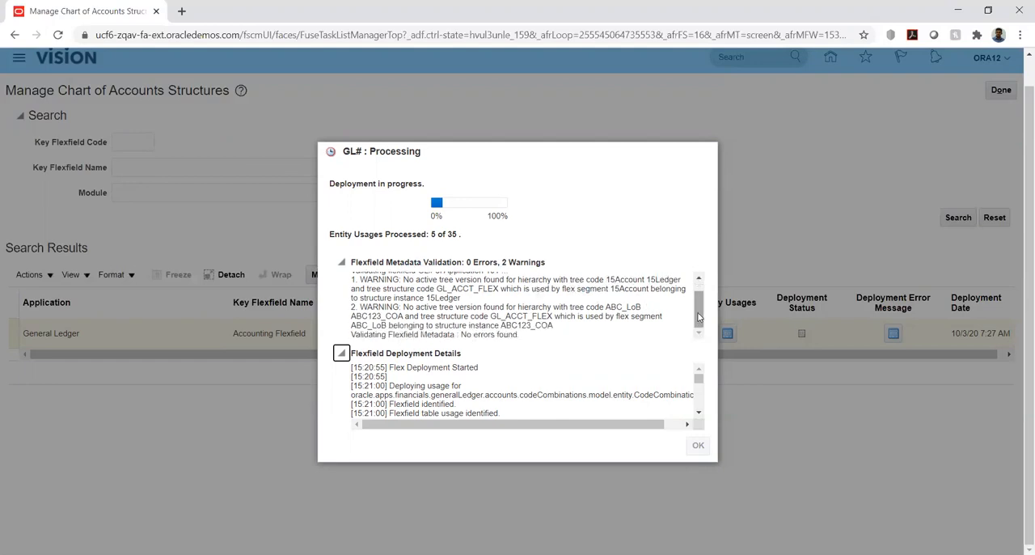
{"action": "left_click_drag", "start_coordinate": [700, 313], "coordinate": [701, 297]}
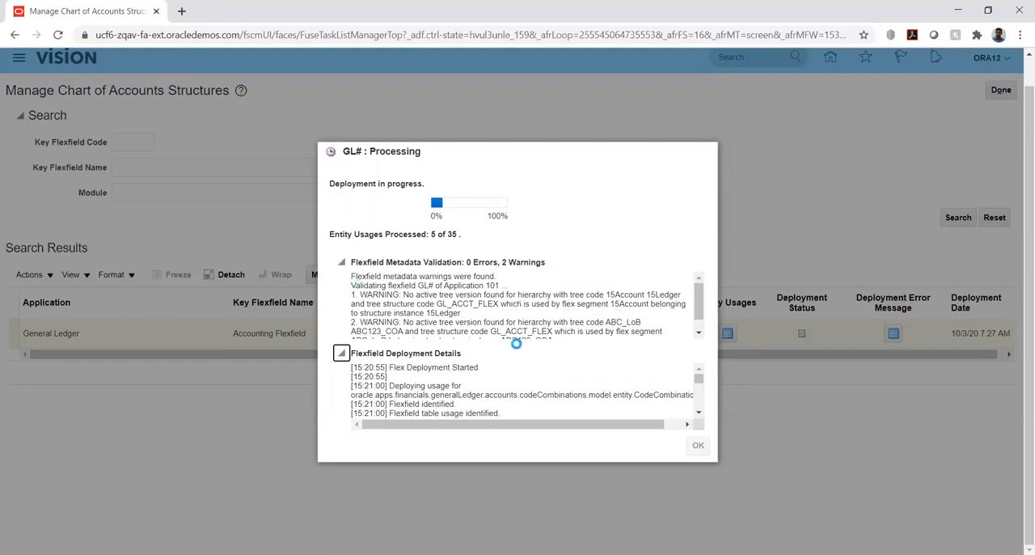
{"action": "left_click", "coordinate": [698, 333]}
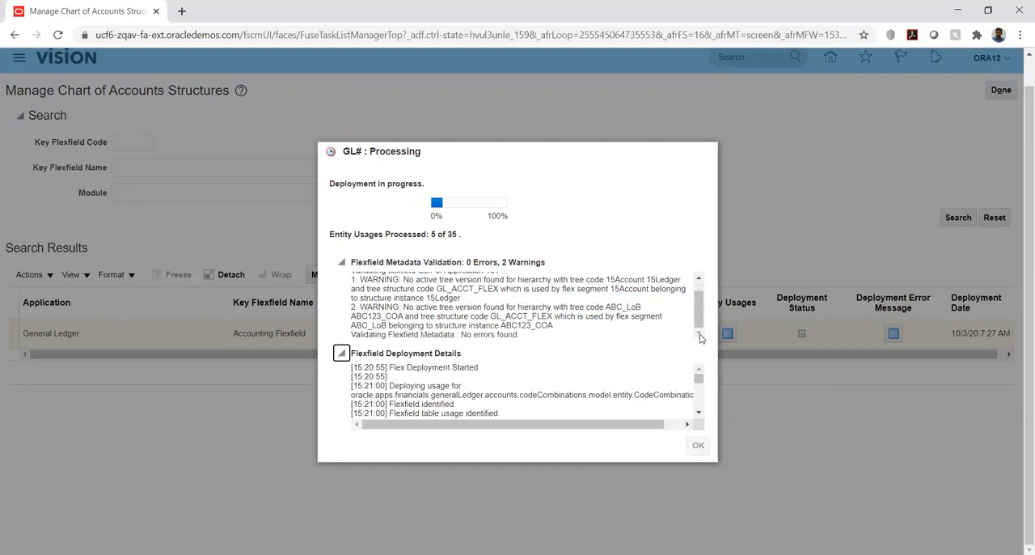